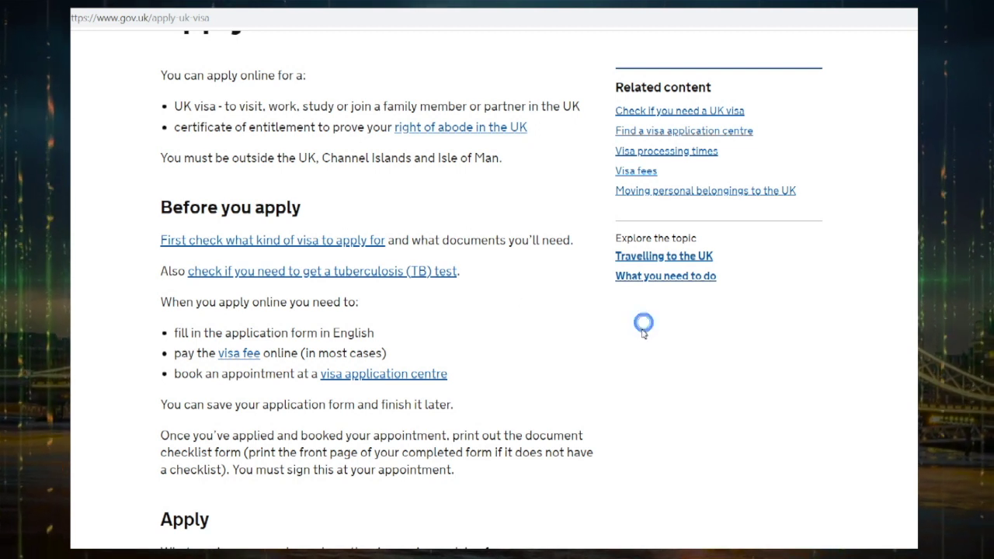
Scroll down and follow the 'Apply for a visa to study in the UK' link.
scroll(494, 280, "down", 5)
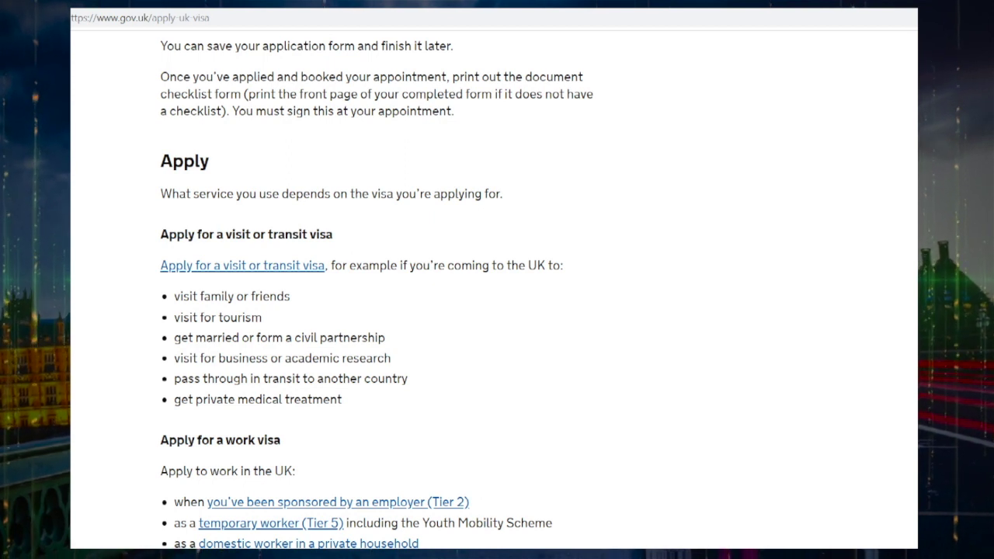
scroll(494, 280, "down", 1)
scroll(494, 280, "down", 2)
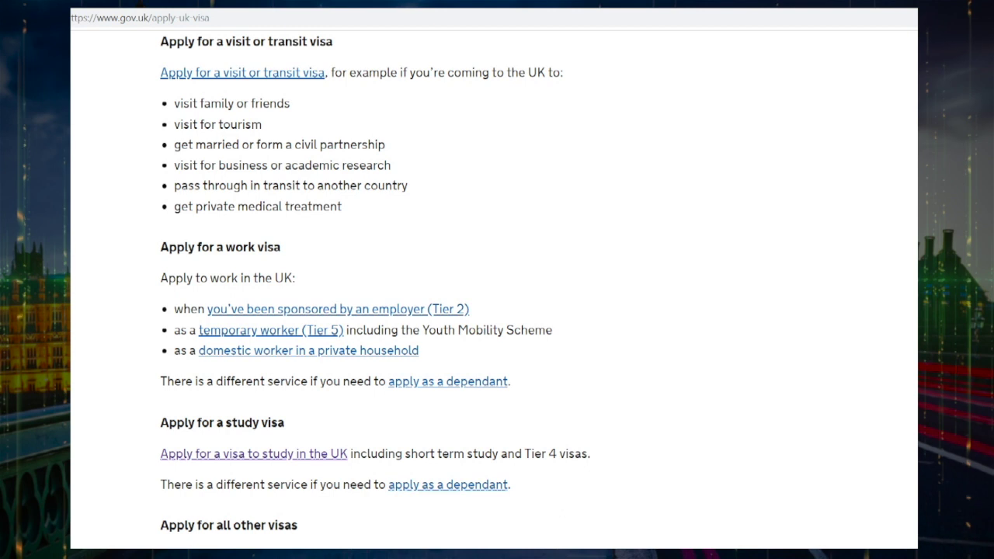
scroll(494, 279, "down", 2)
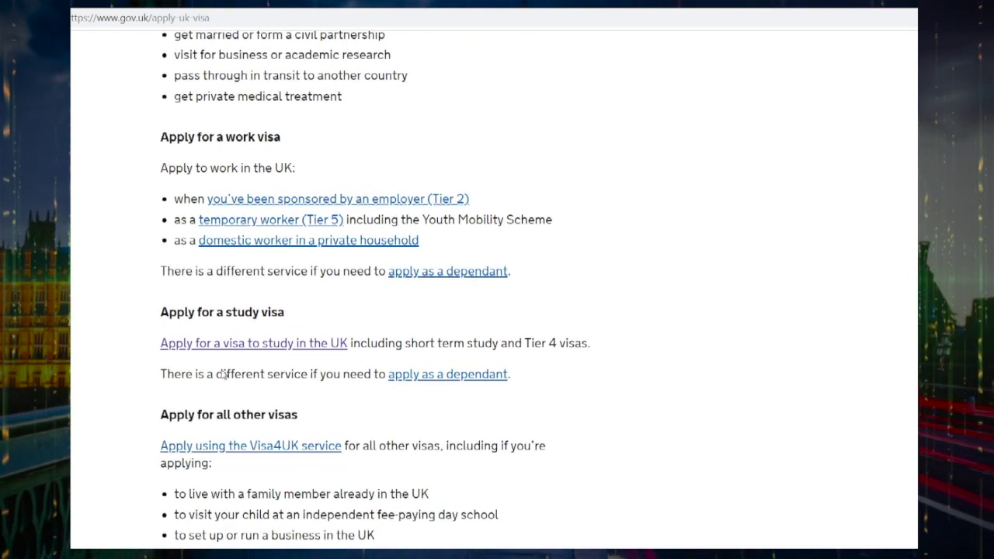
left_click(255, 348)
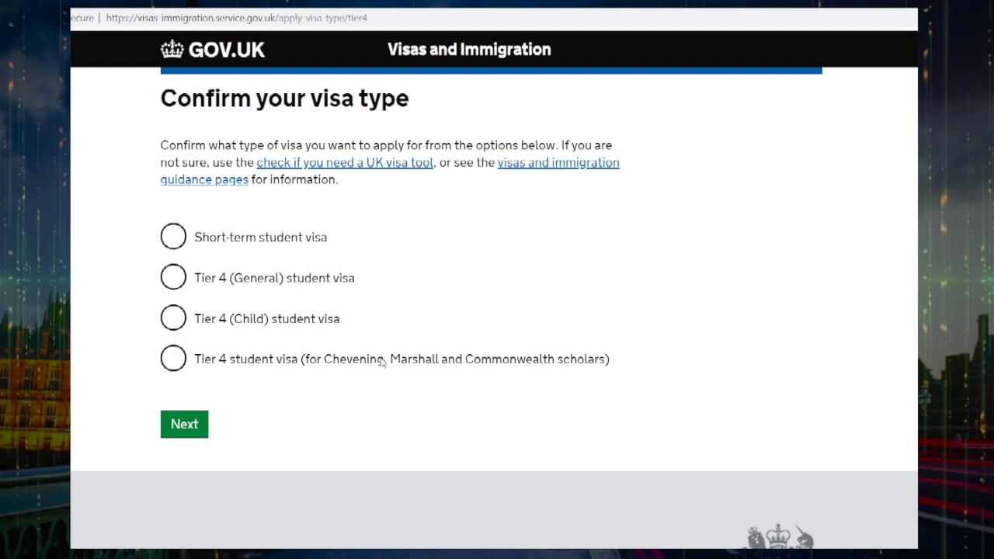
Choose the Tier 4 (General) student visa and India as the country of application.
left_click(180, 284)
left_click(186, 425)
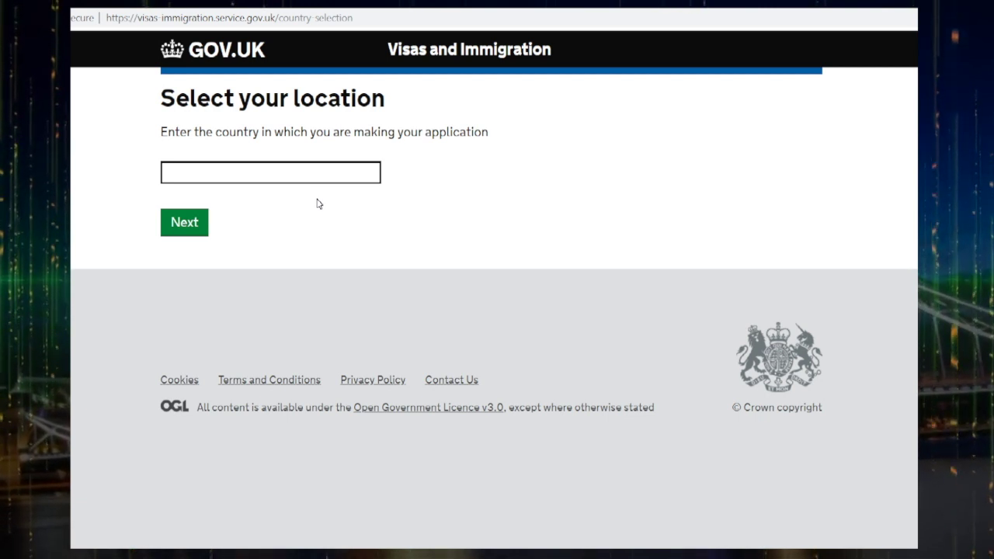
left_click(277, 179)
type("india")
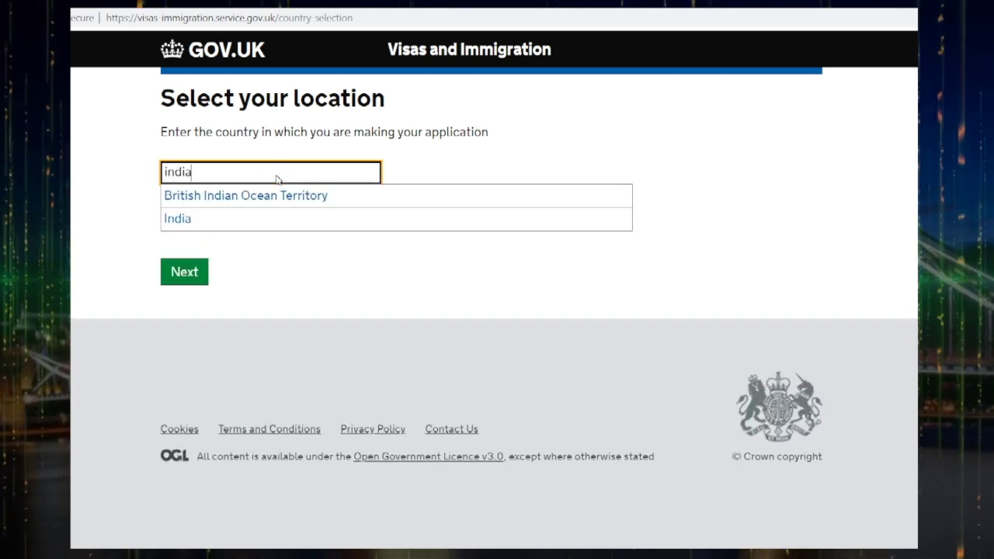
left_click(213, 223)
left_click(191, 222)
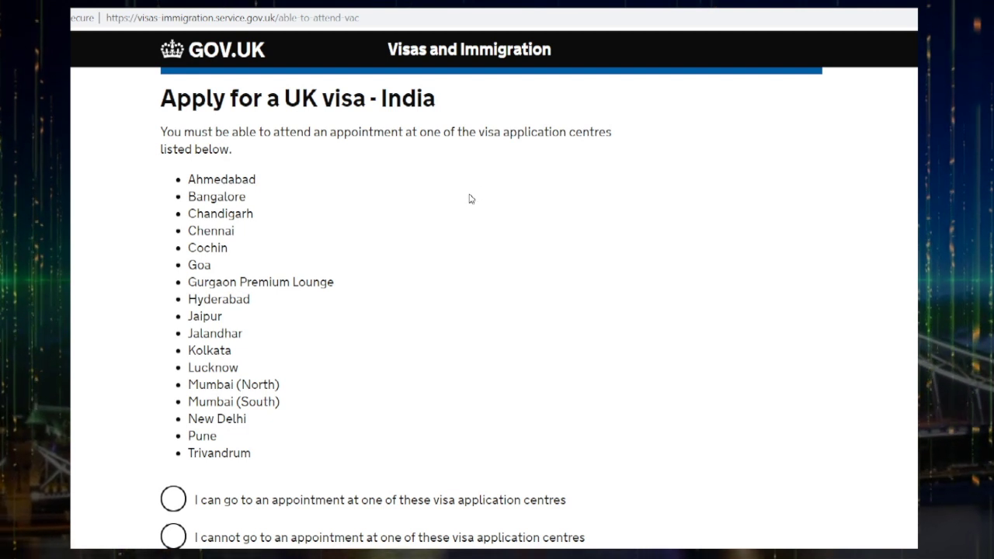
Confirm an appointment at an India visa centre is possible, then choose Apply now.
scroll(373, 219, "down", 1)
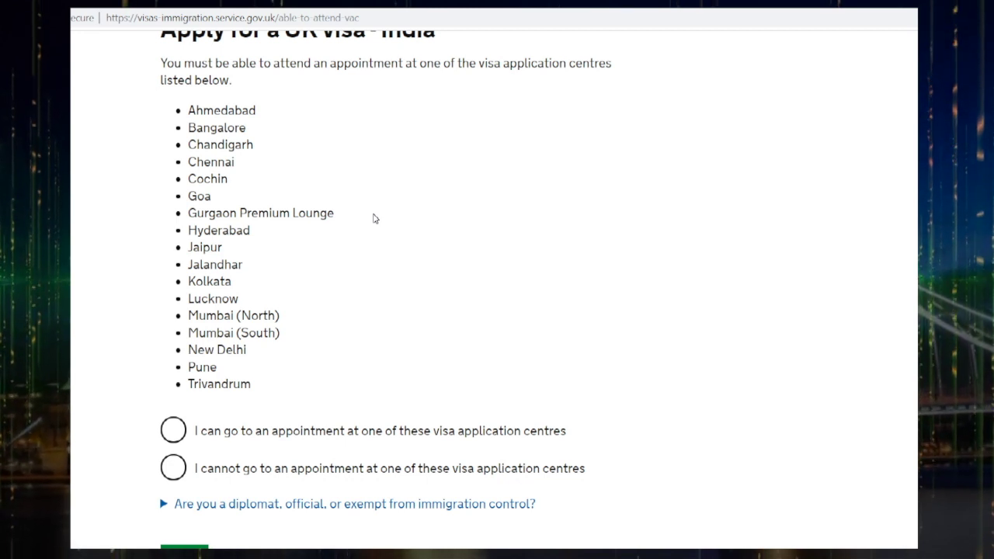
left_click(174, 432)
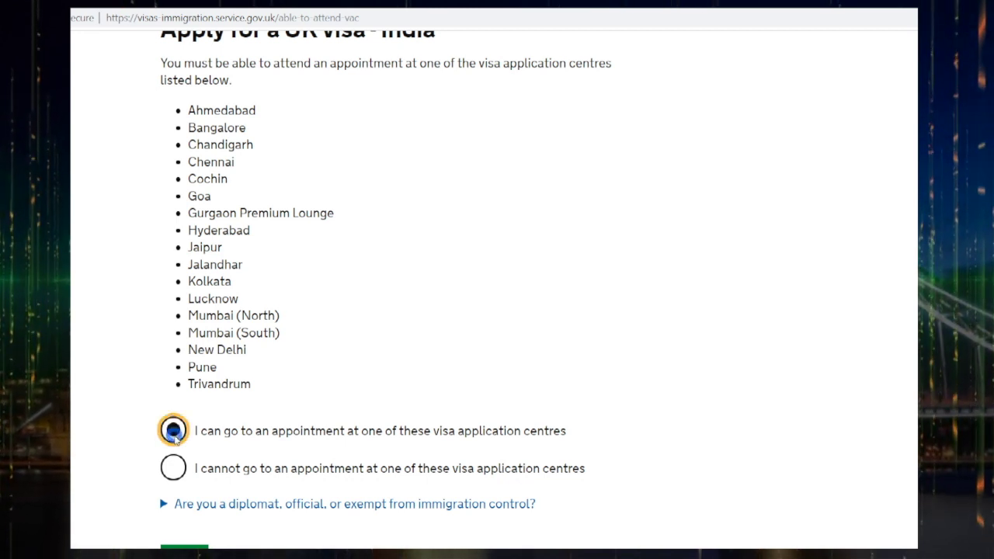
scroll(355, 351, "down", 1)
left_click(184, 498)
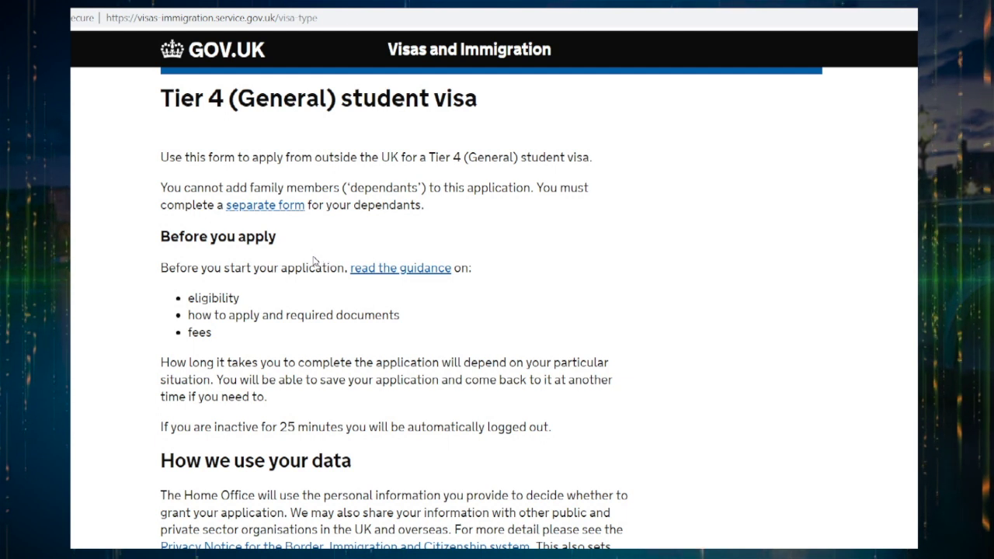
scroll(301, 285, "down", 2)
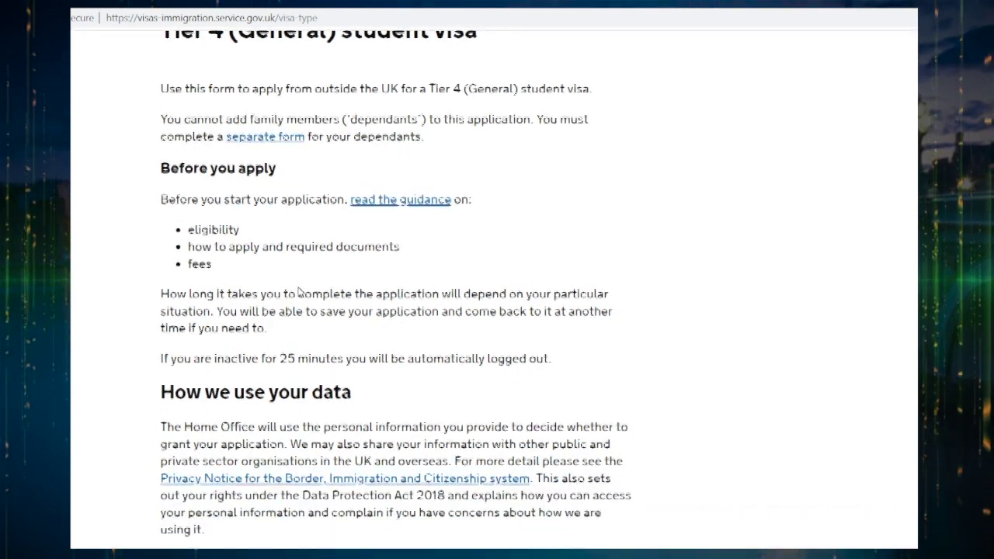
scroll(299, 291, "down", 1)
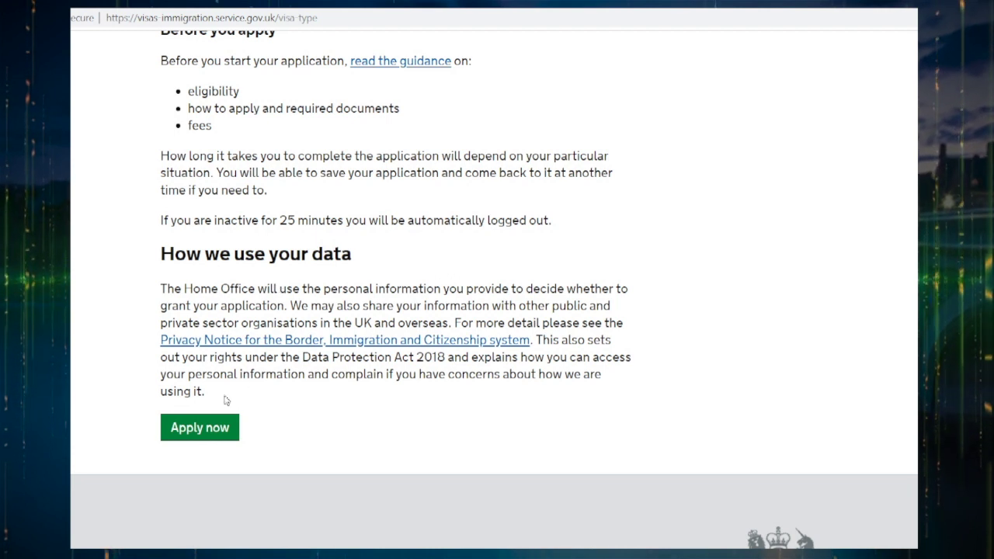
left_click(204, 431)
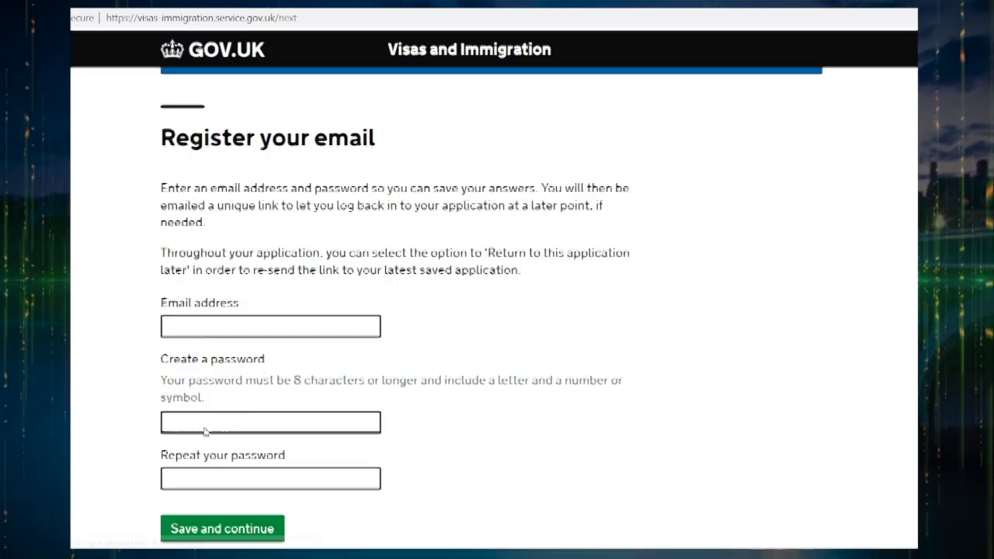
Register with the applicant's email address and a password entered twice, then save.
left_click(237, 329)
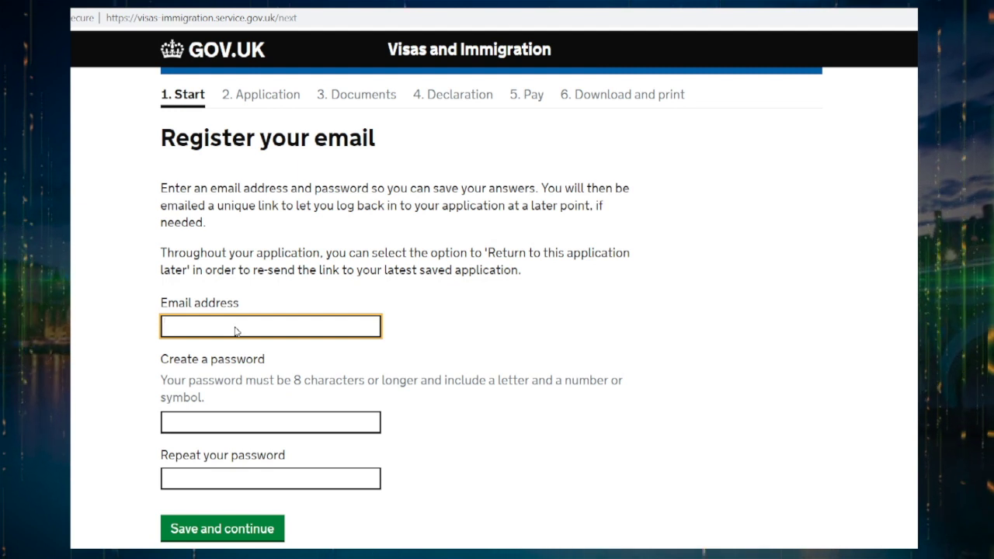
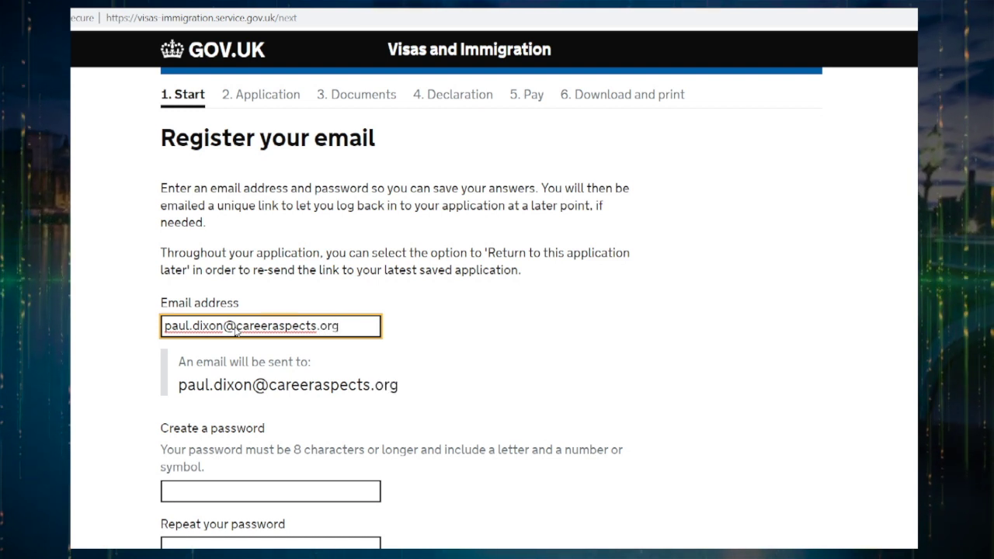
key("Tab")
scroll(256, 342, "down", 1)
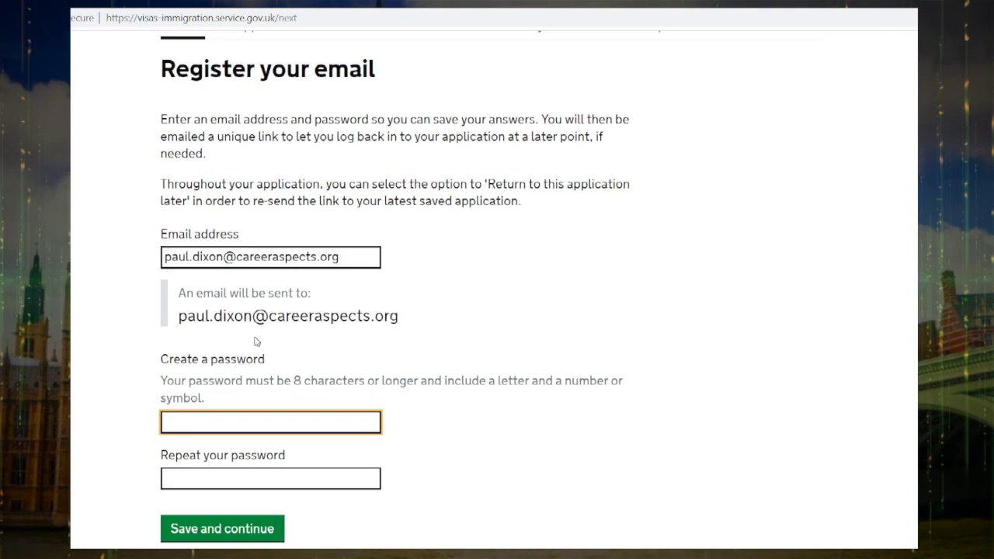
scroll(260, 346, "down", 1)
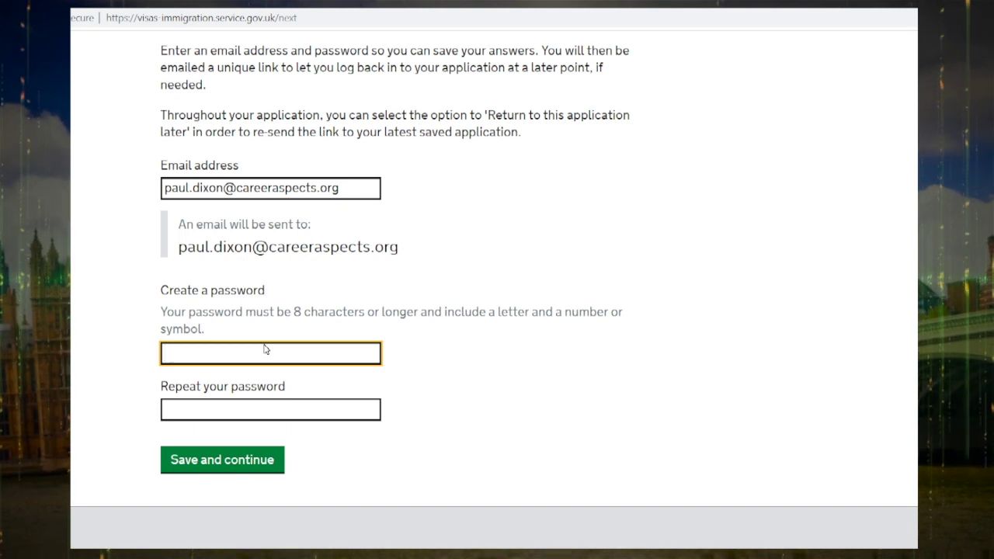
type("p")
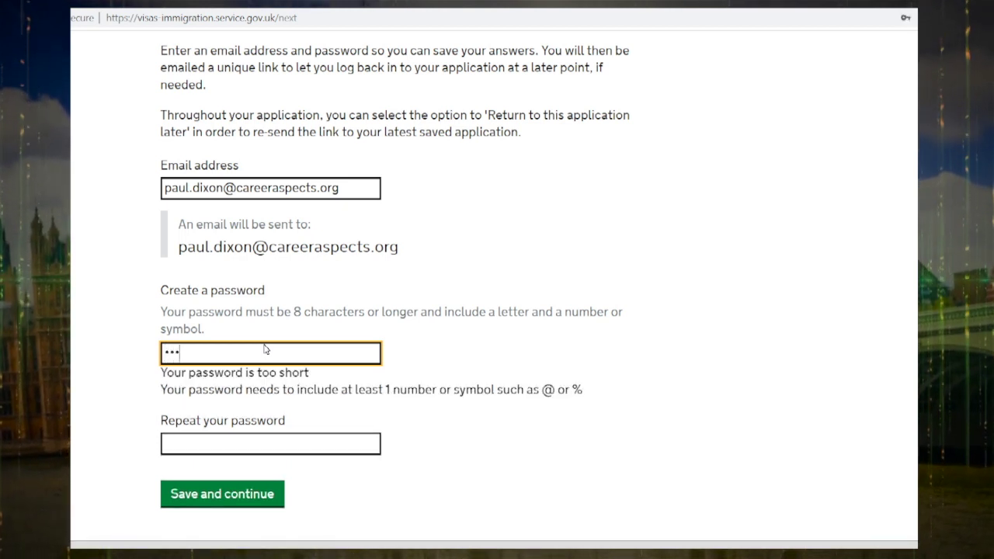
type("12")
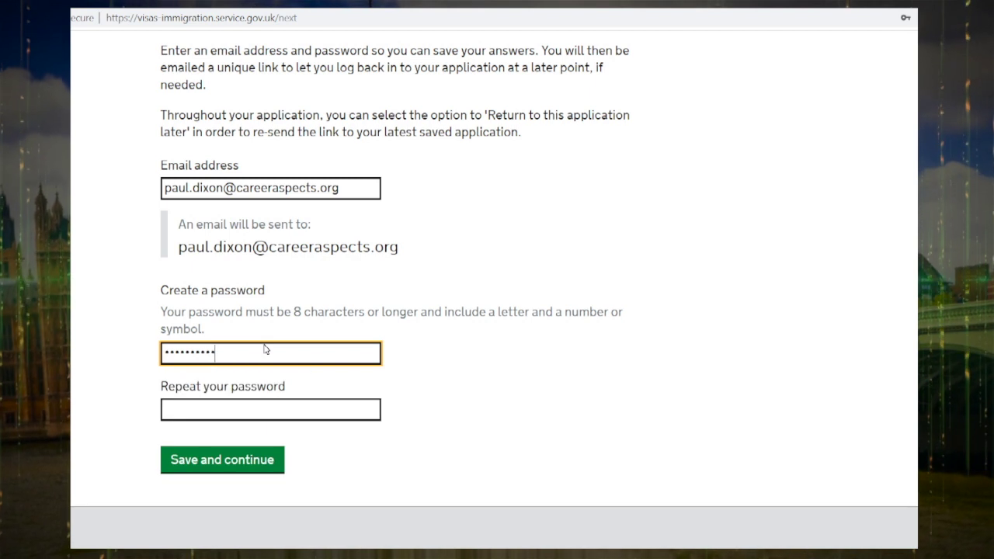
key("Tab")
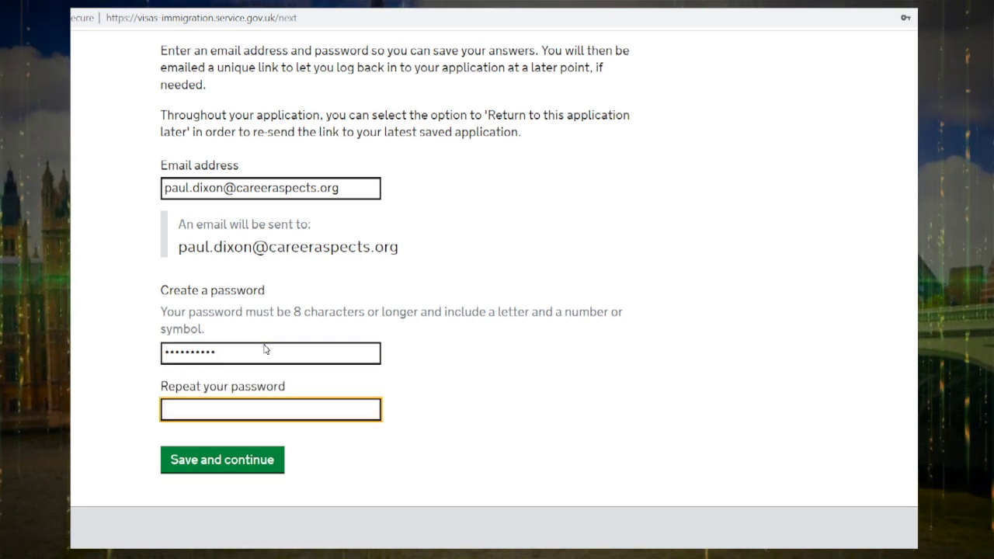
type("•••••••••")
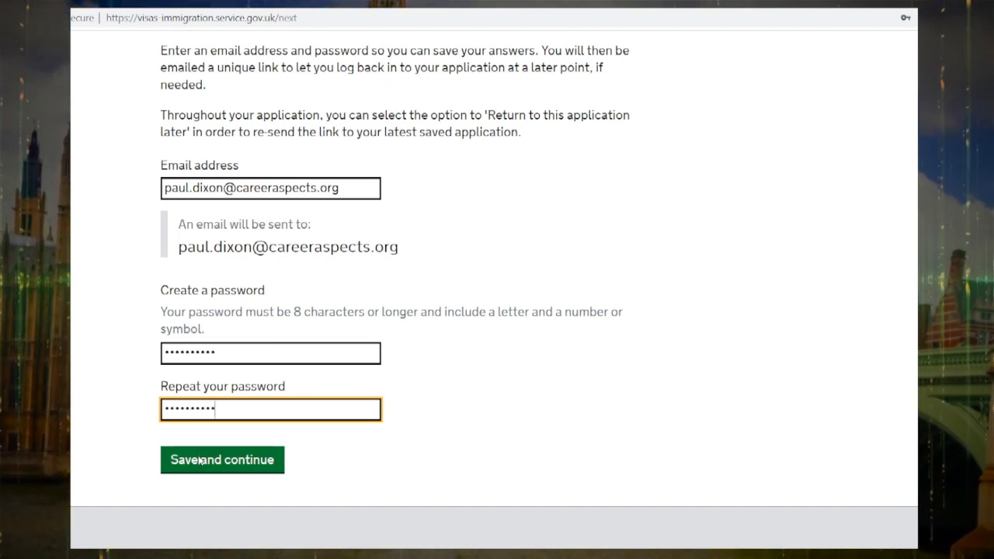
left_click(201, 459)
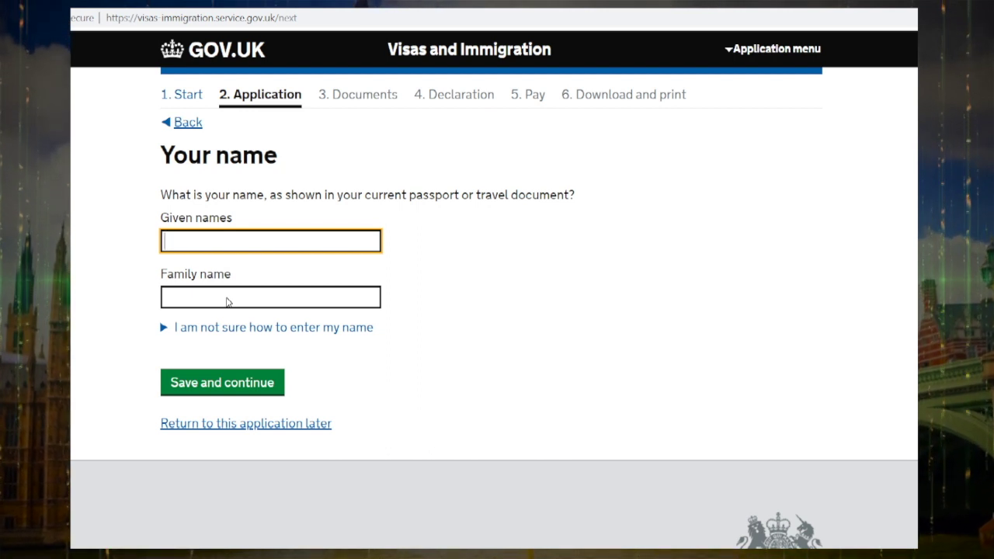
Enter the applicant's given names and family name and save them.
left_click(226, 301)
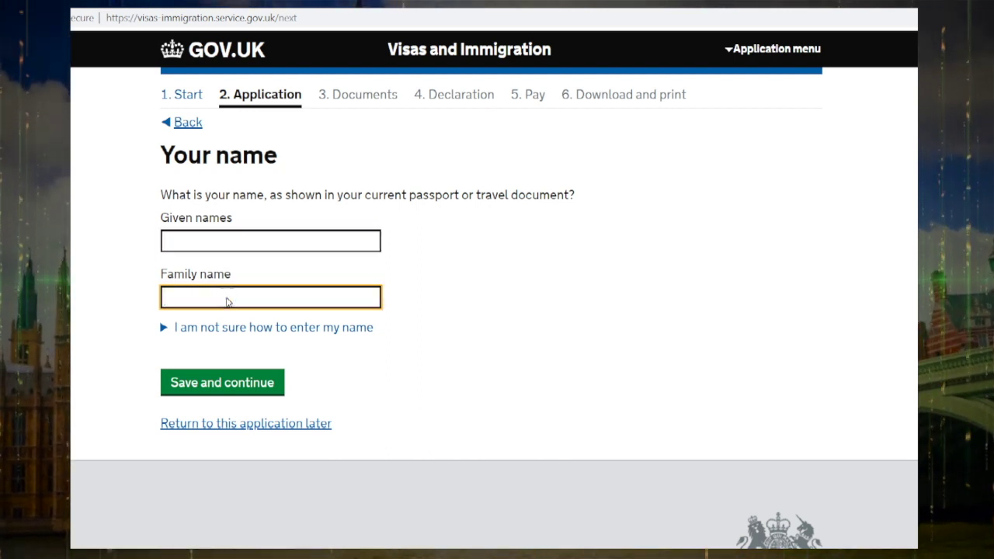
left_click(196, 240)
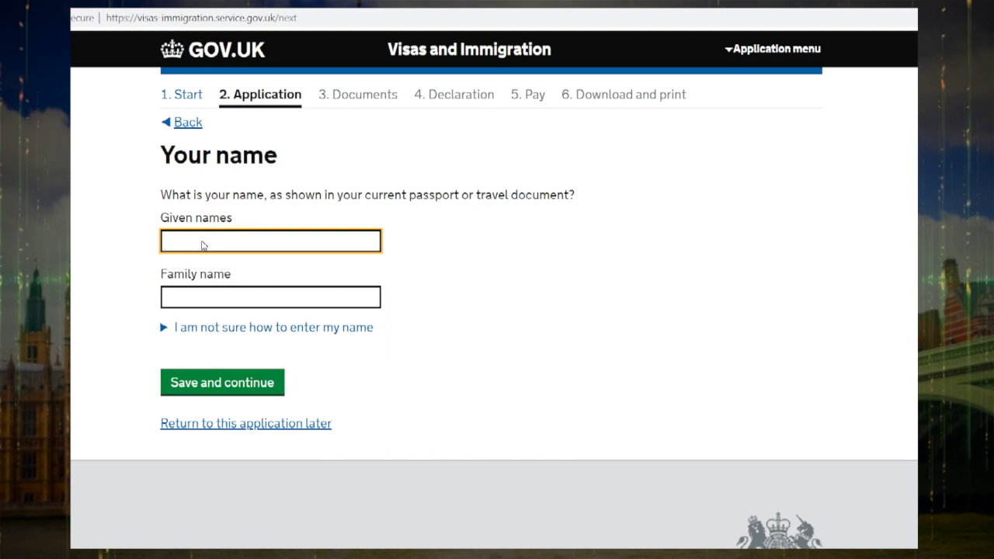
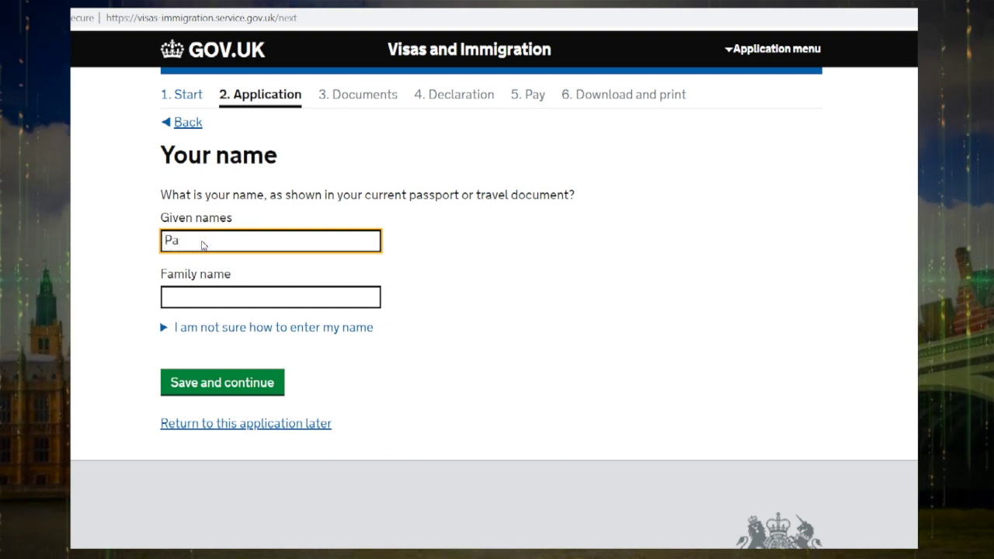
key("Tab")
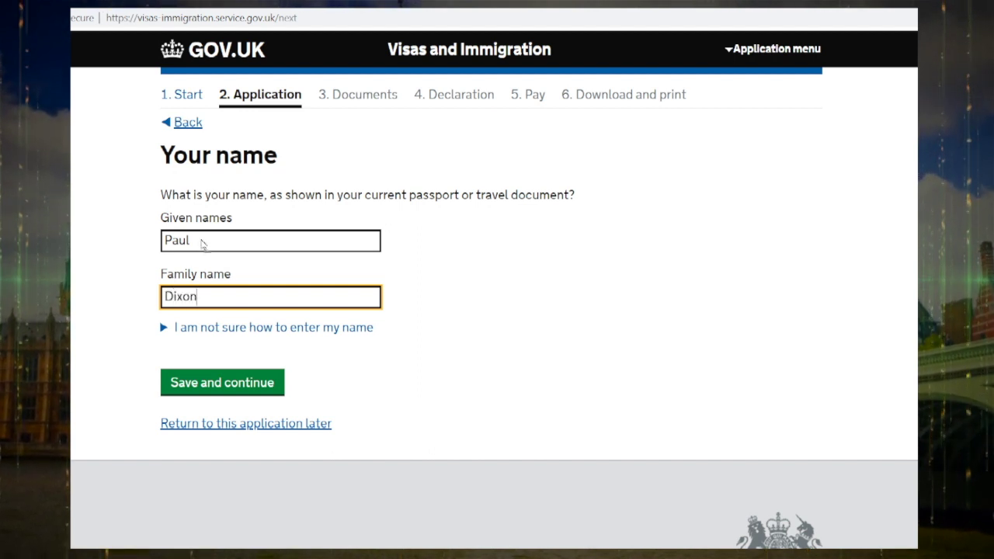
left_click(207, 386)
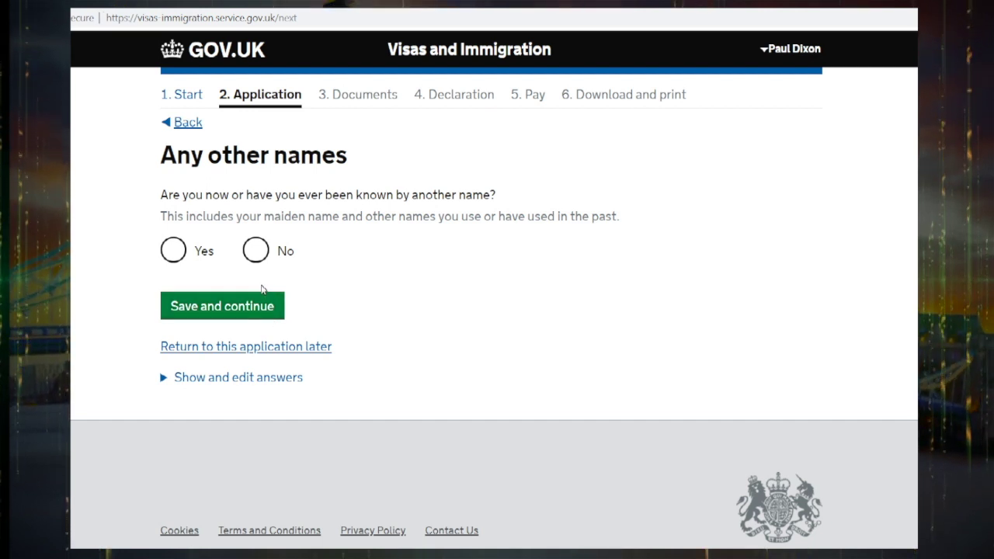
Answer Yes to other names, remove that entry, and switch the answer to No.
left_click(176, 251)
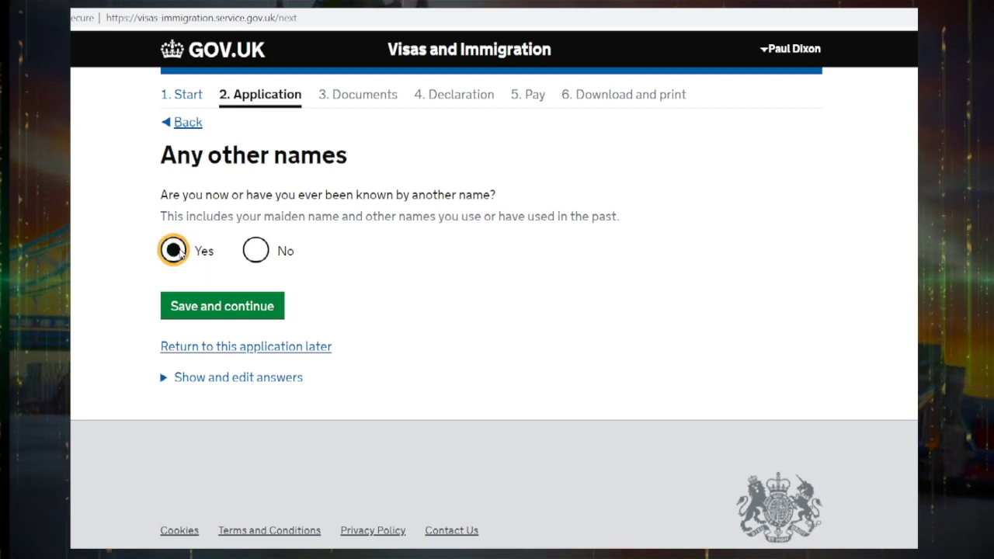
left_click(202, 311)
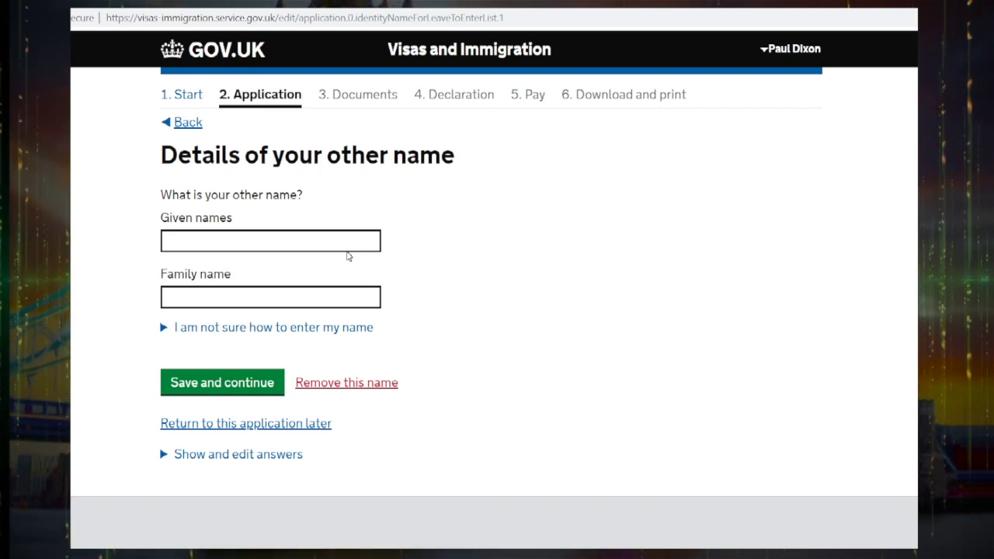
left_click(328, 383)
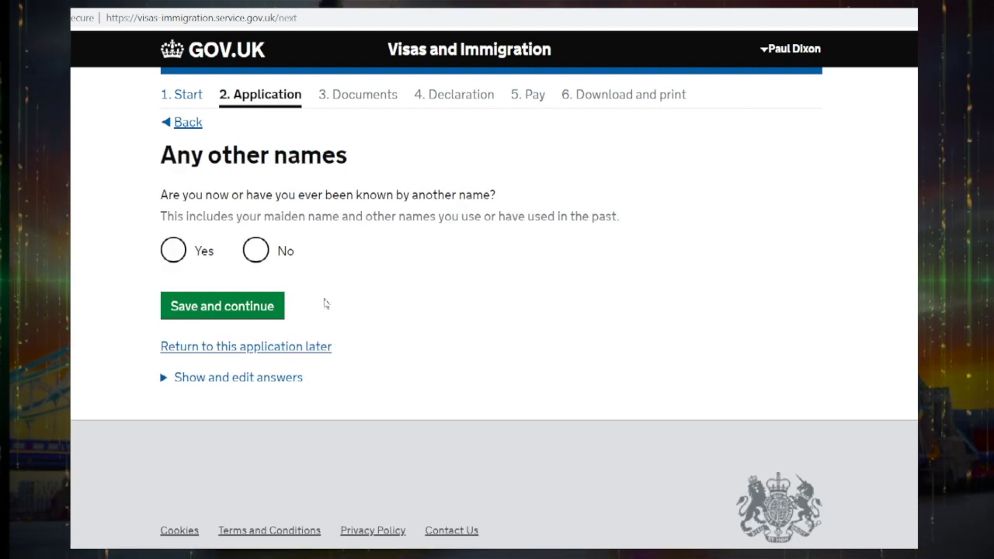
left_click(255, 253)
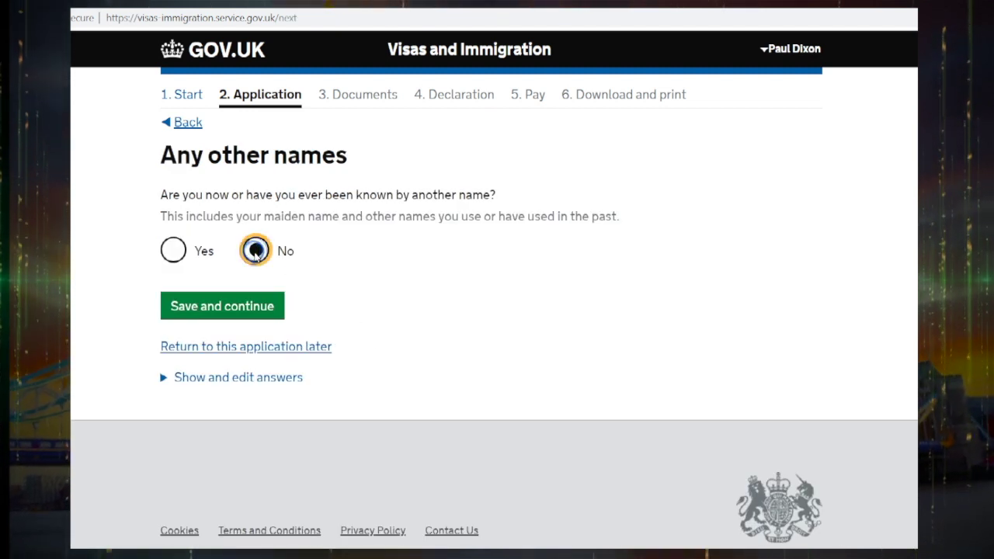
Save the other-names answer, then answer No to holding a CAS number and save.
left_click(218, 307)
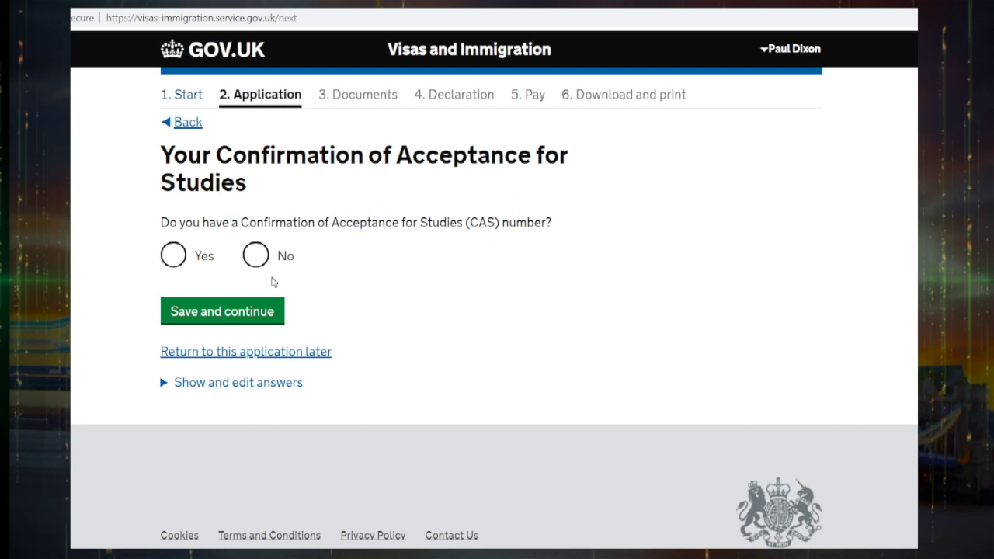
left_click(173, 254)
left_click(192, 329)
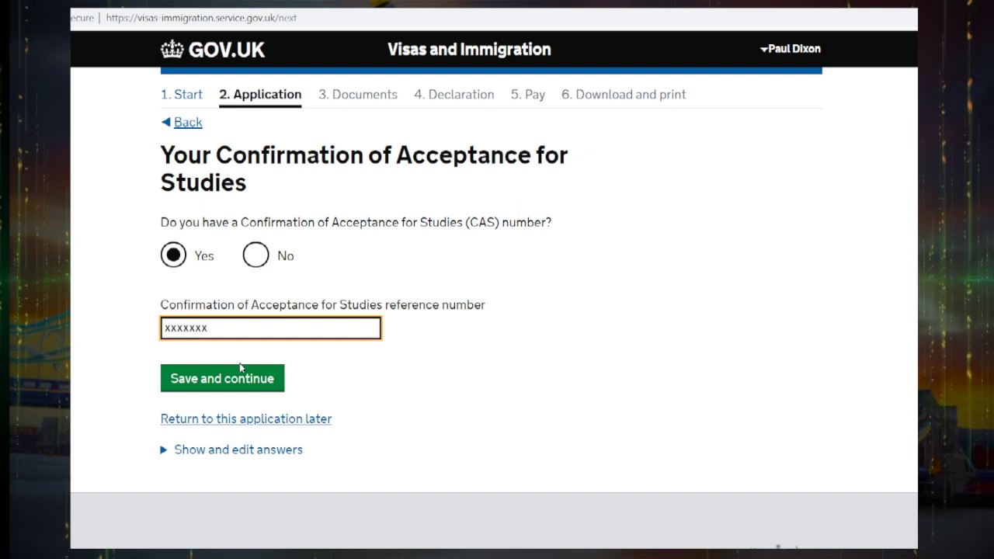
left_click(253, 254)
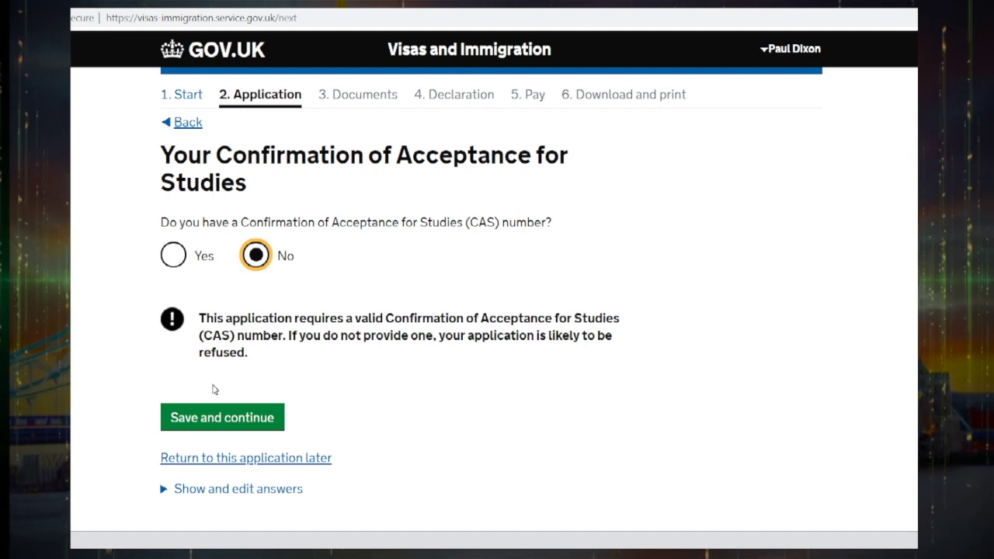
left_click(202, 417)
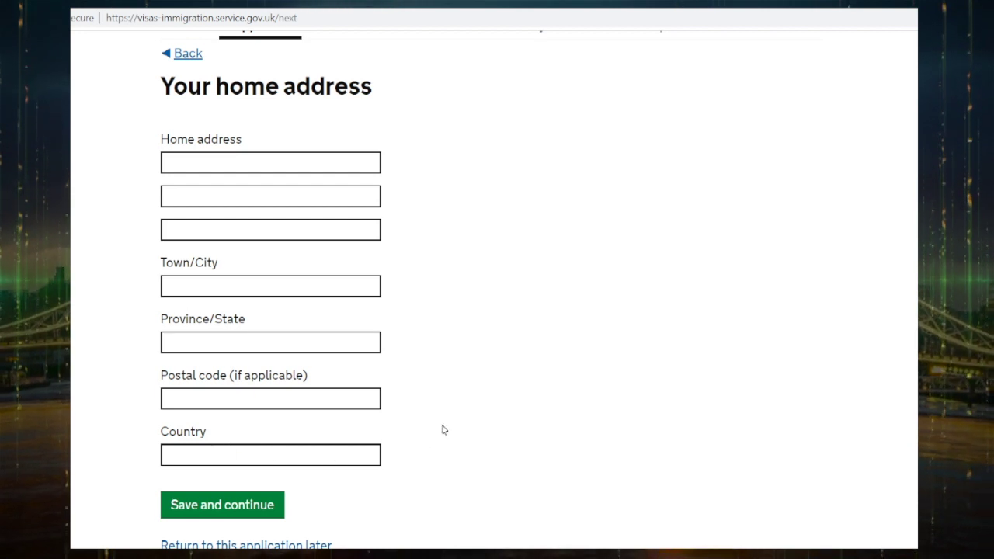
scroll(443, 421, "up", 1)
left_click(219, 237)
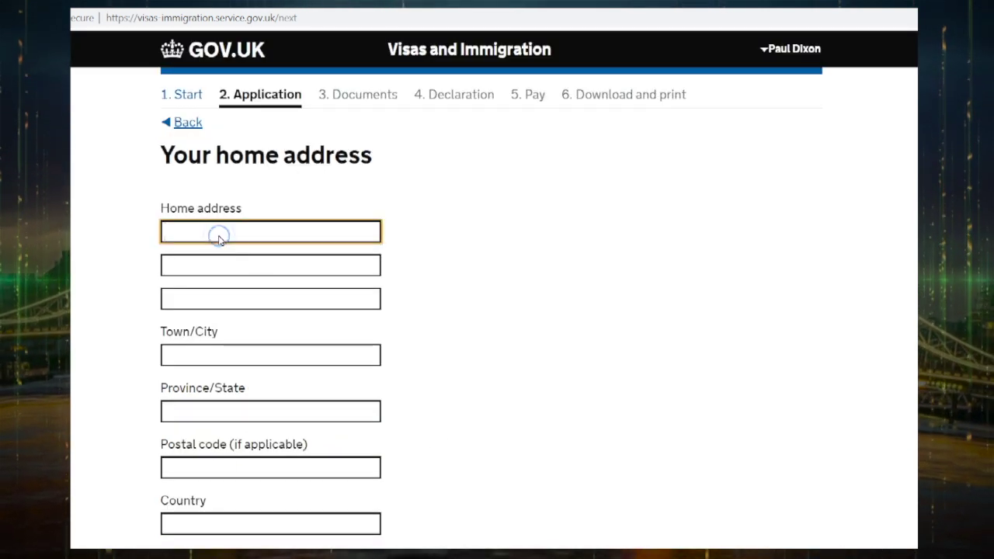
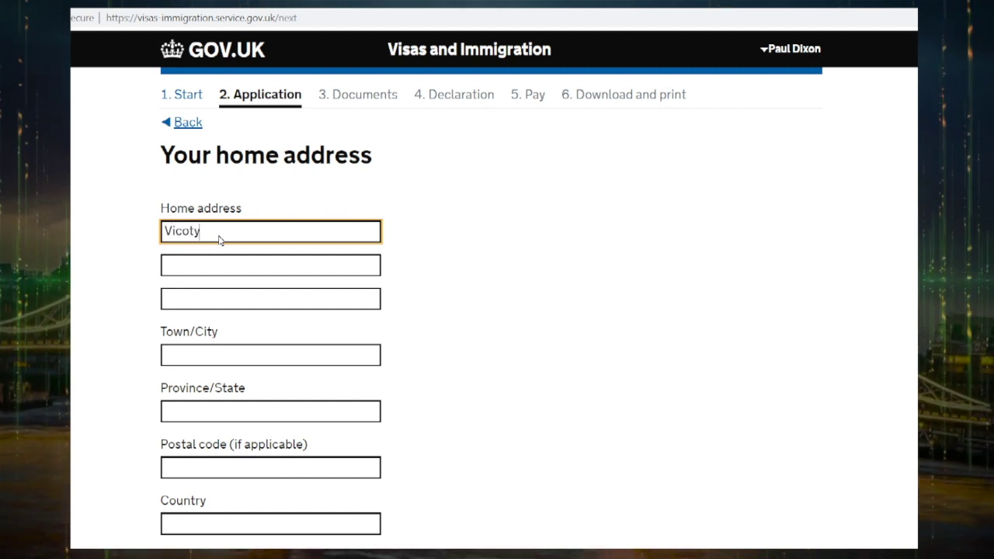
Enter the home street line, correcting a typo, and the town/city.
key("BackSpace")
key("BackSpace")
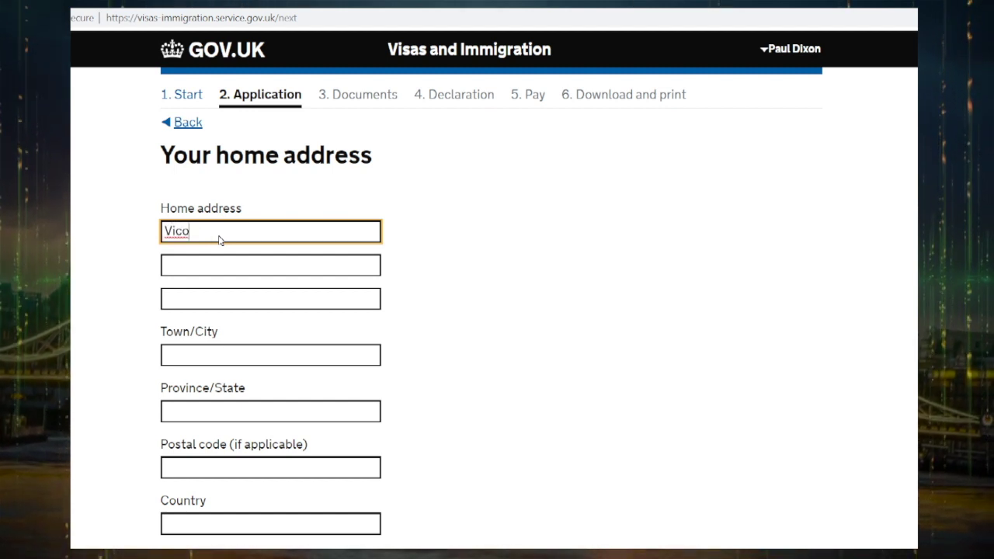
key("BackSpace")
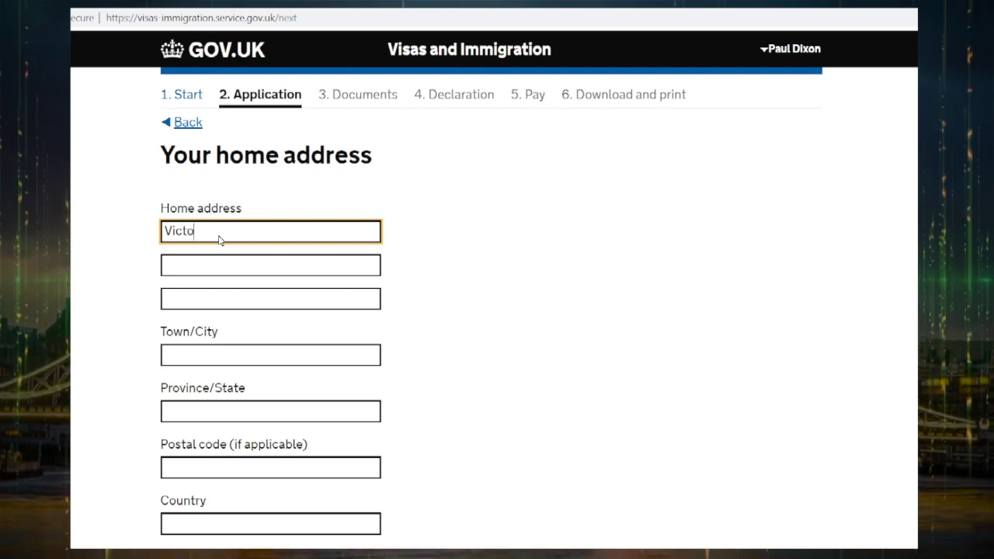
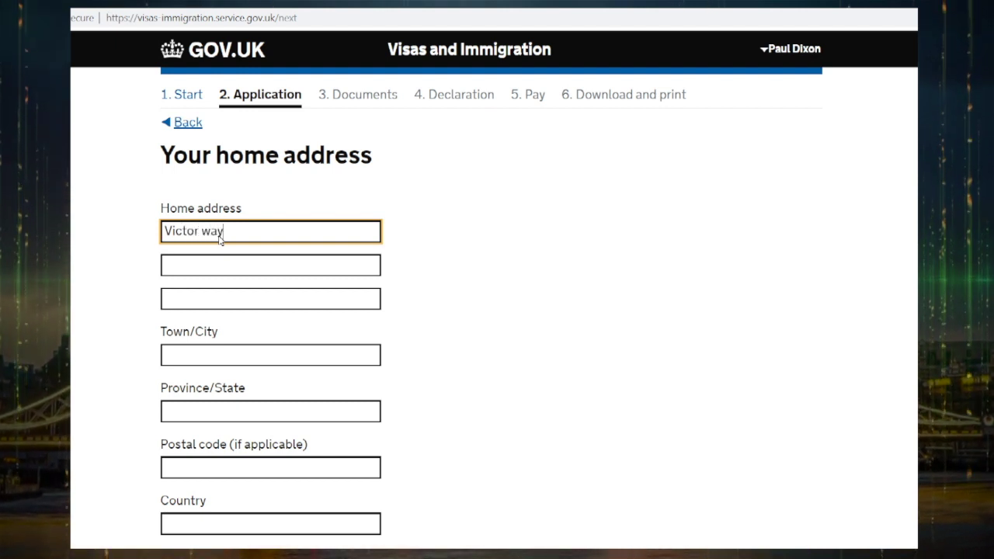
key("Tab")
left_click(216, 360)
type("Mumbai")
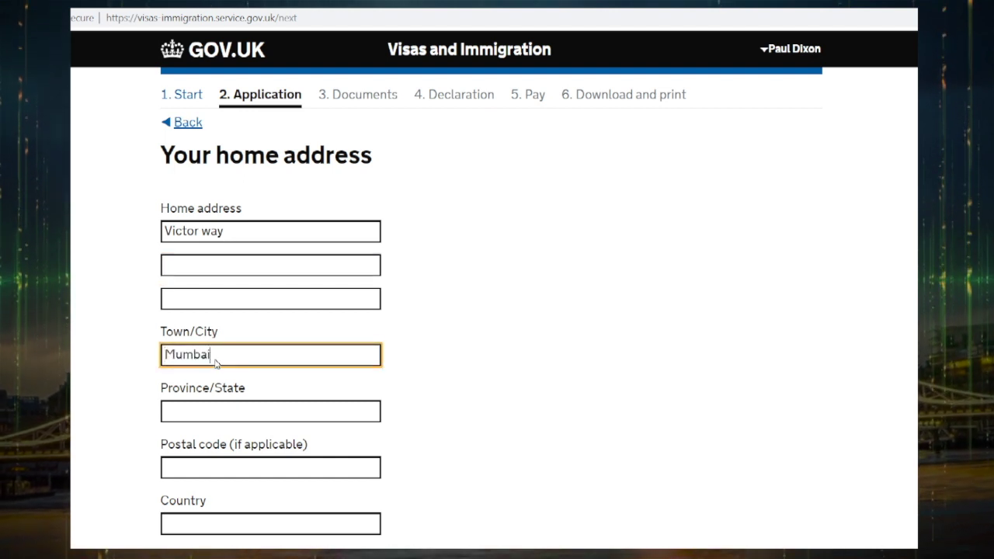
key("Return")
Pick the country matching 'in' from the suggestions and save the home address.
left_click(192, 440)
type("i")
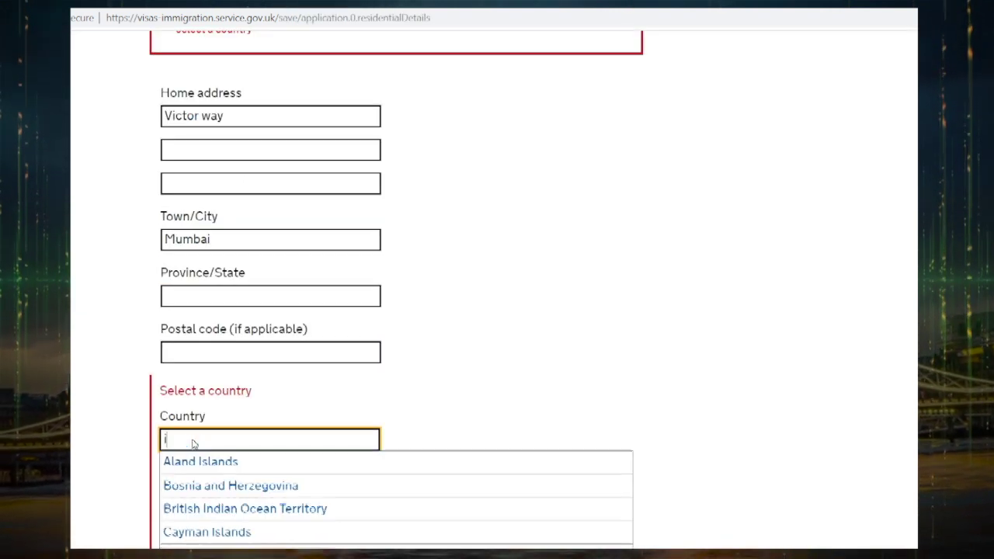
type("n")
key("Down")
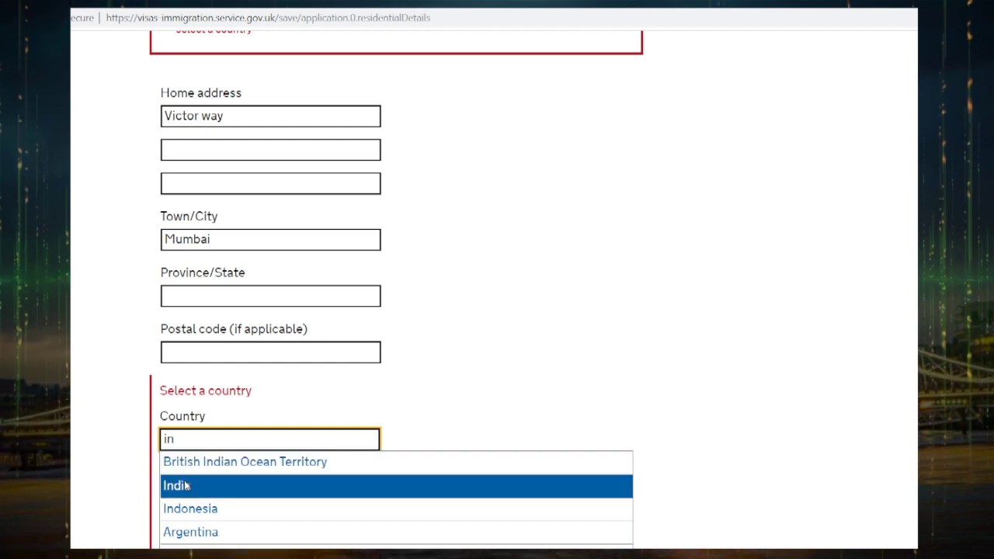
left_click(187, 485)
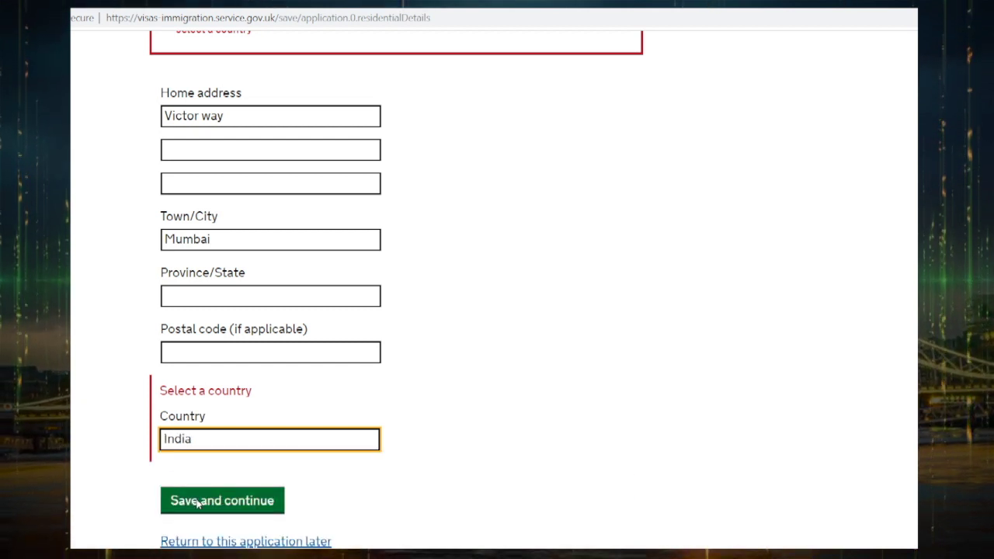
left_click(197, 502)
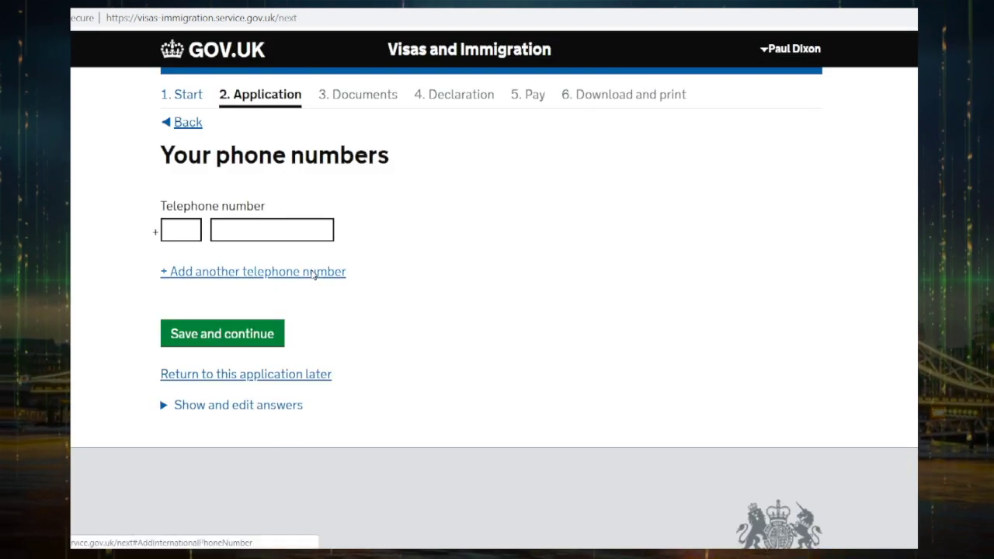
Enter the phone number with country code 44 and save it.
left_click(181, 231)
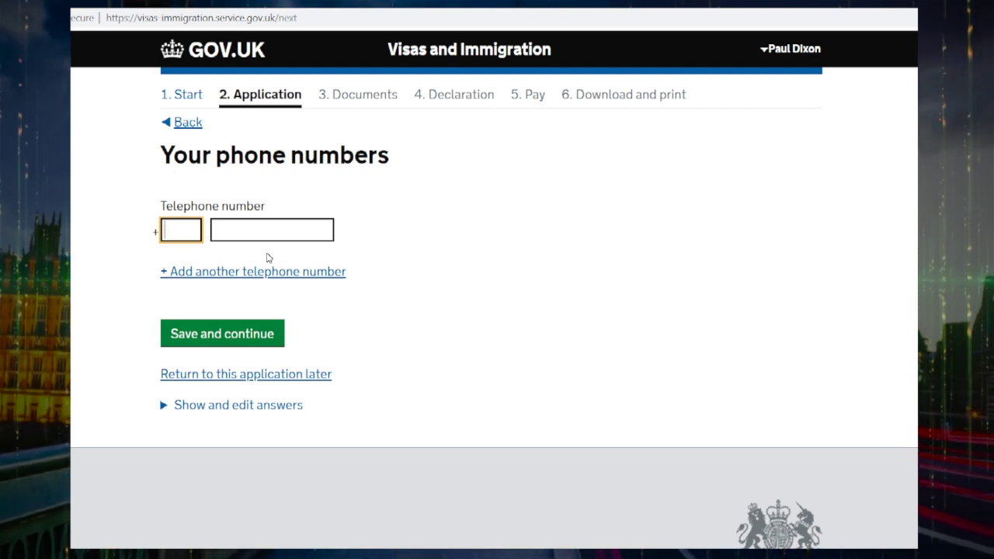
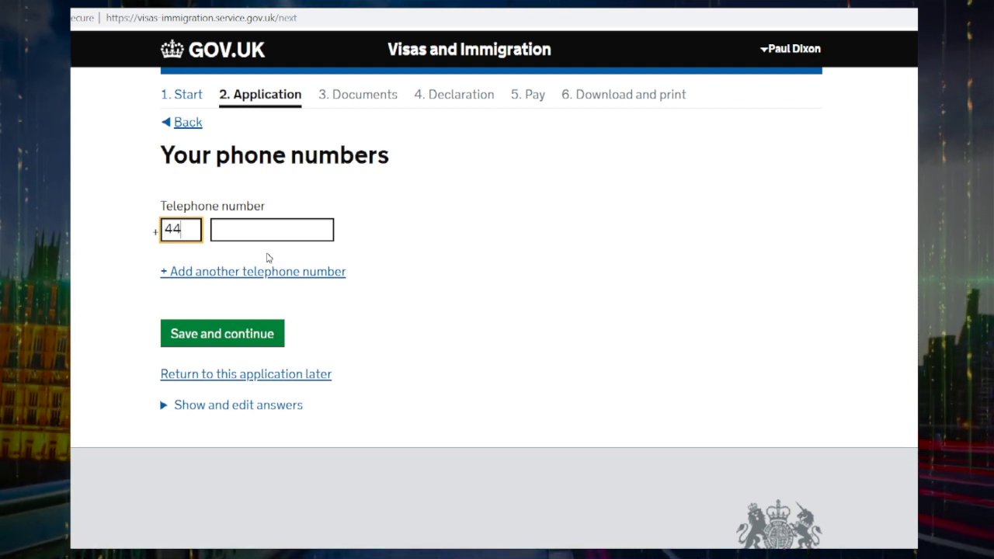
key("Tab")
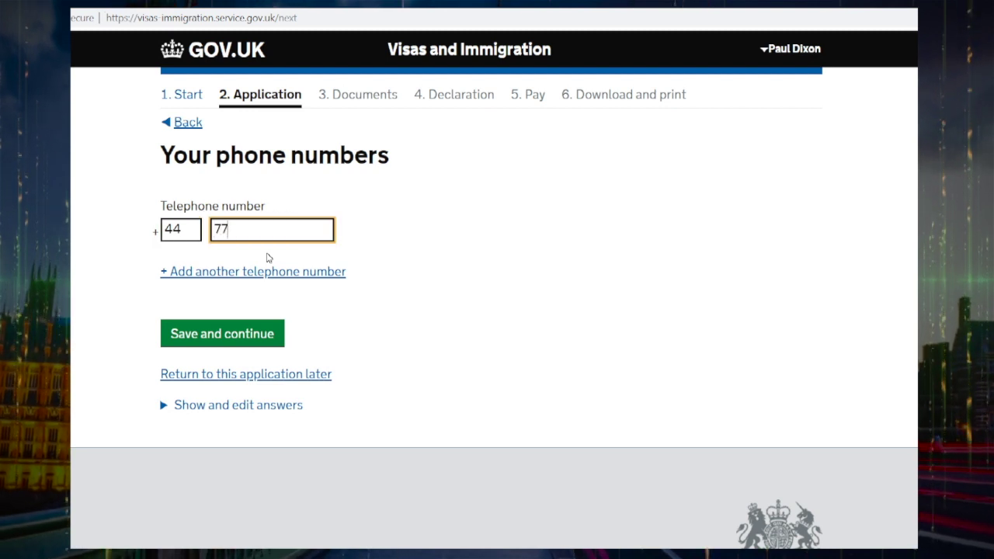
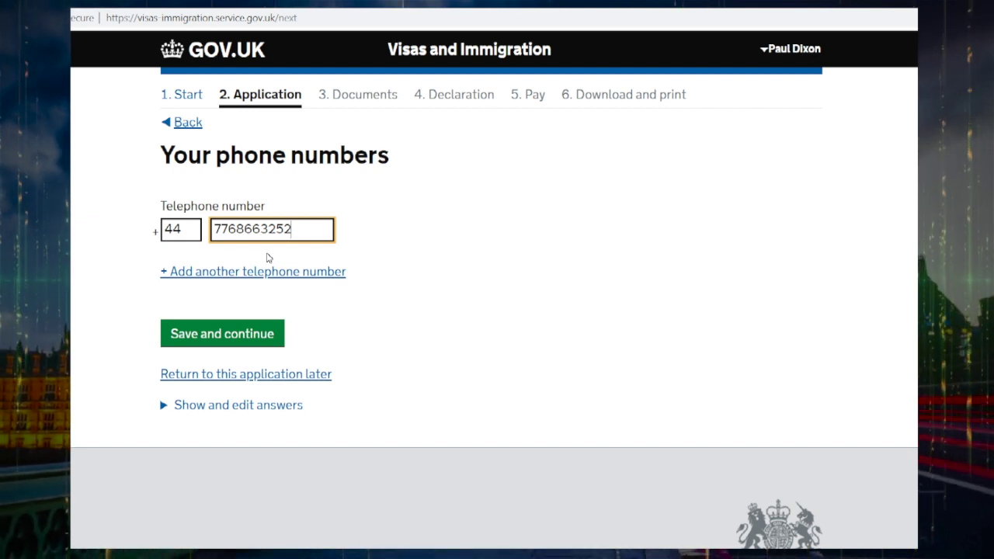
left_click(231, 335)
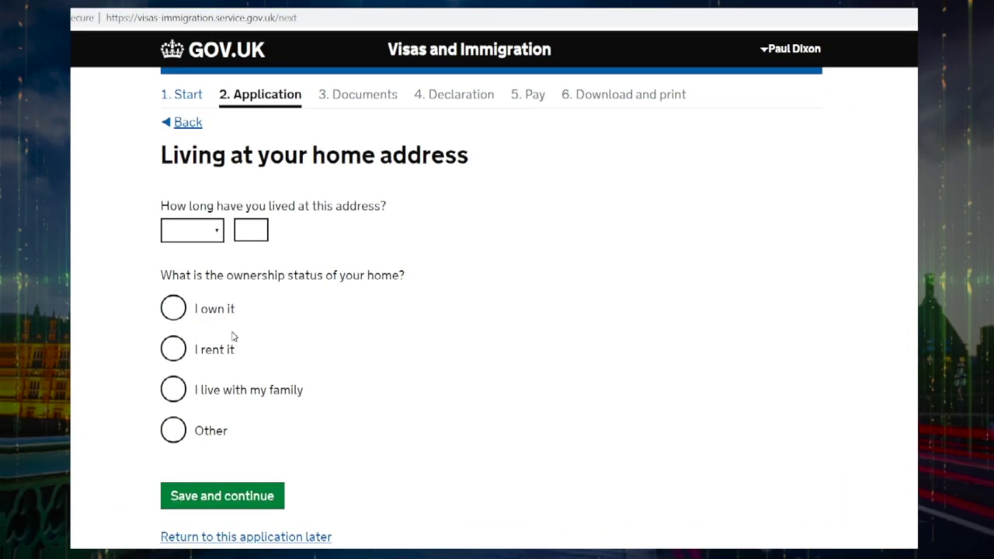
Record 5 years at the home address living with family, save, and select Male.
left_click(216, 232)
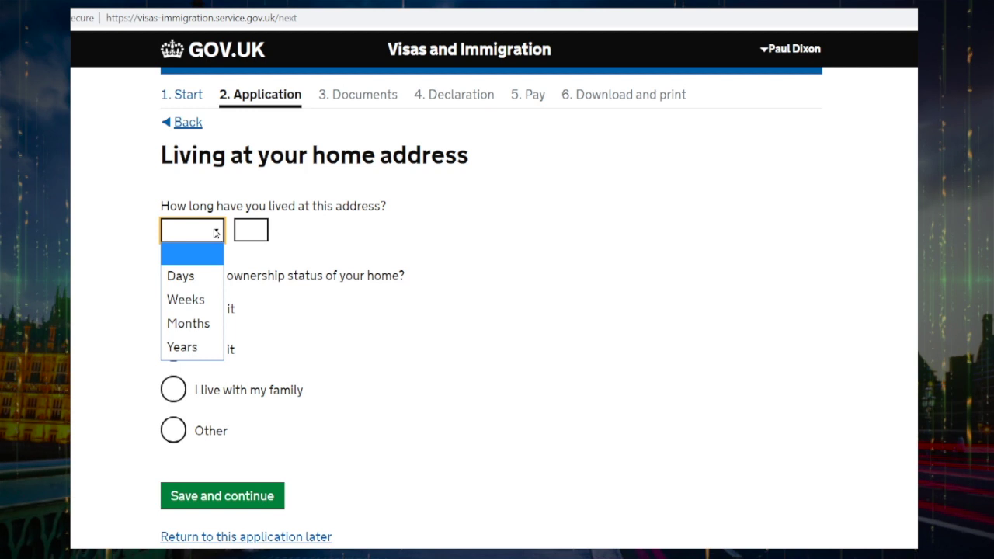
left_click(193, 353)
left_click(252, 231)
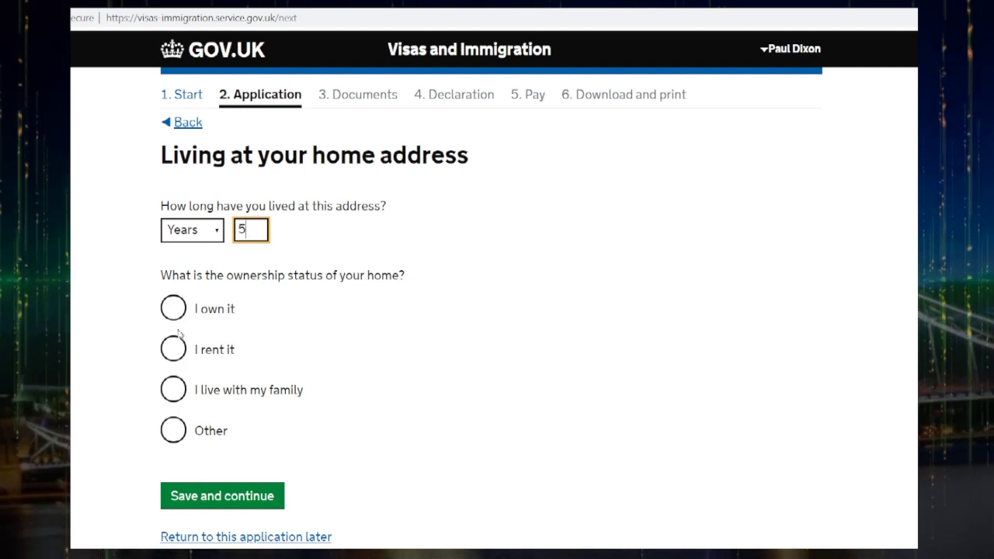
left_click(174, 390)
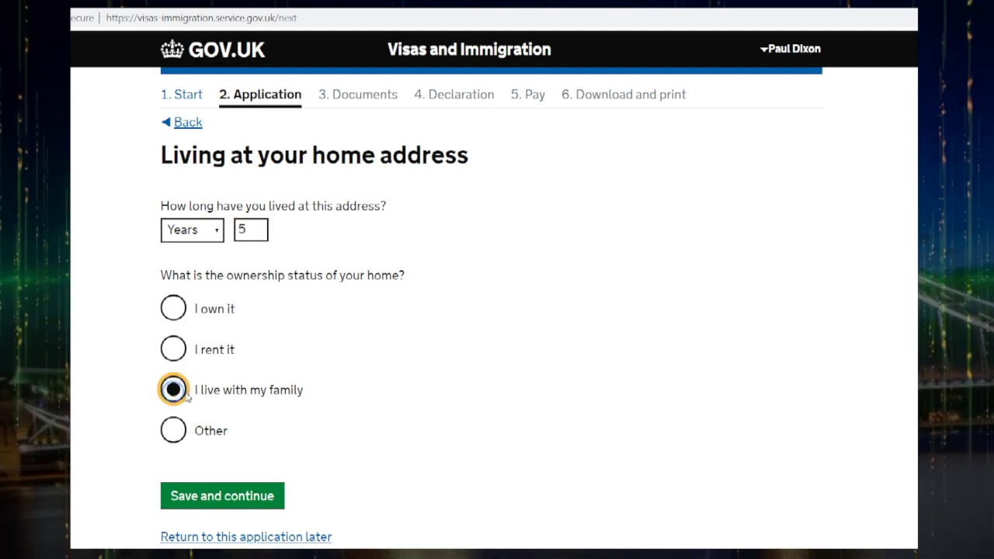
scroll(381, 392, "down", 2)
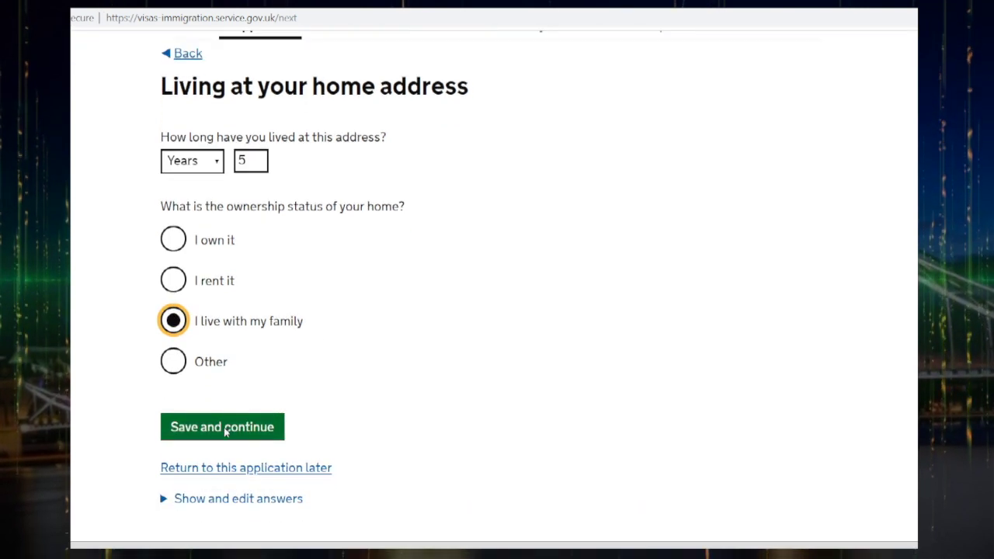
left_click(232, 427)
left_click(177, 232)
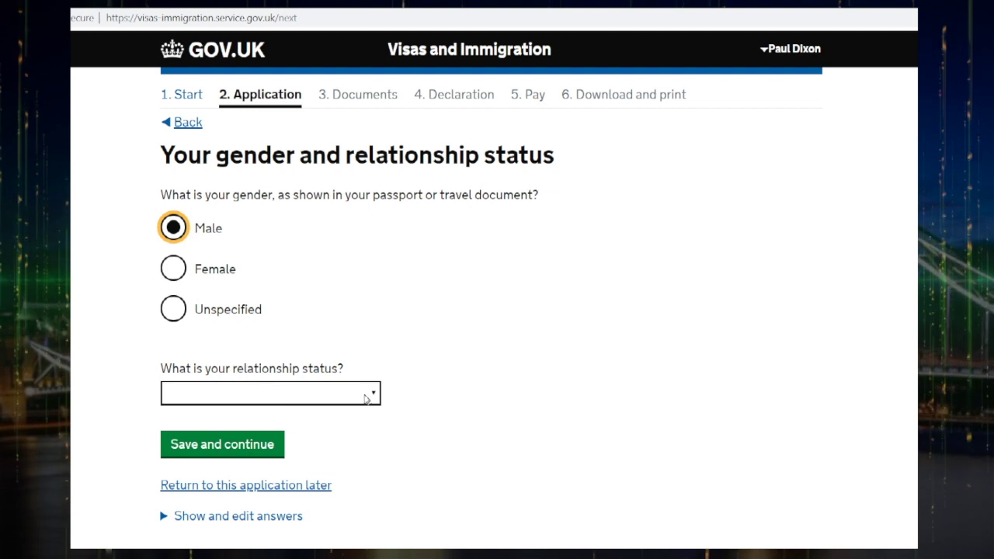
Choose Single as relationship status and save the gender and relationship answers.
left_click(373, 395)
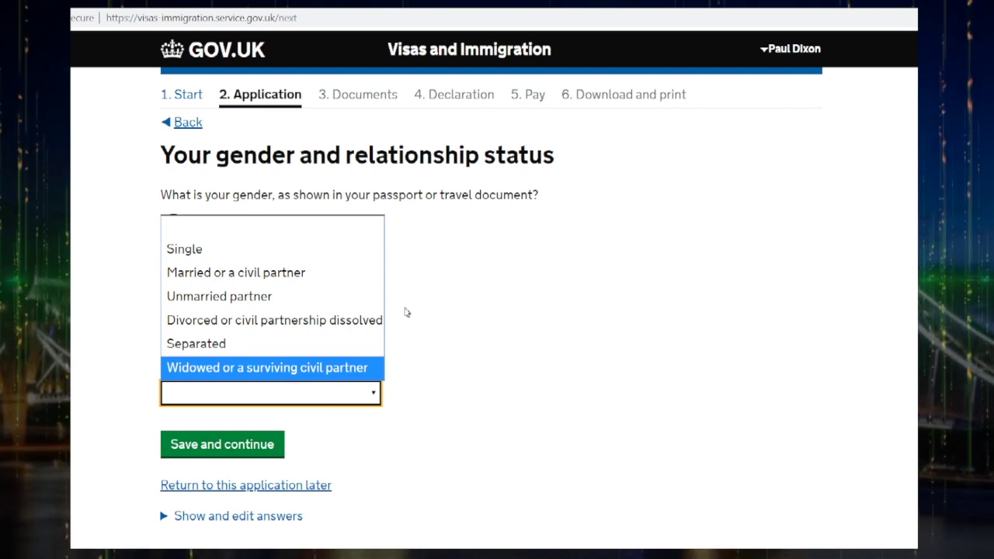
left_click(284, 248)
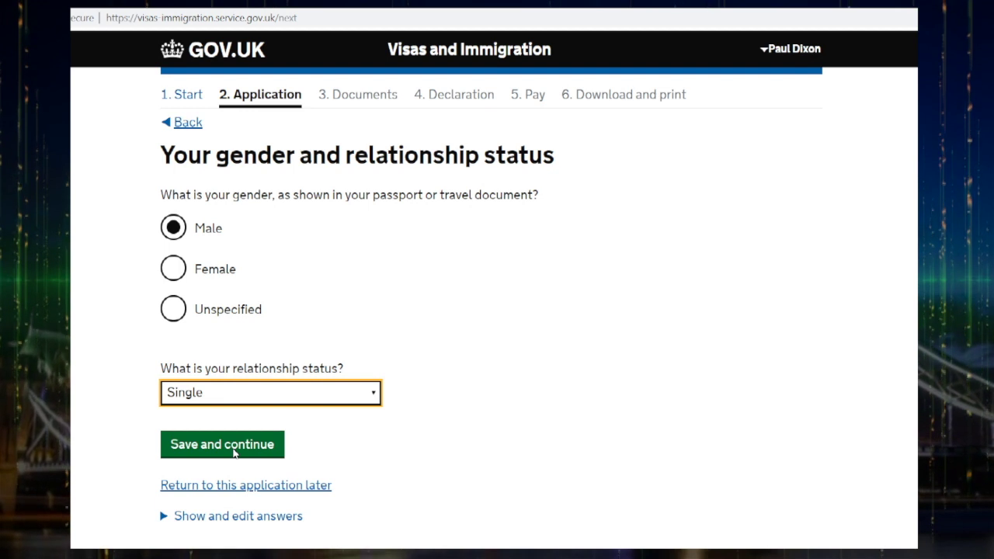
left_click(234, 452)
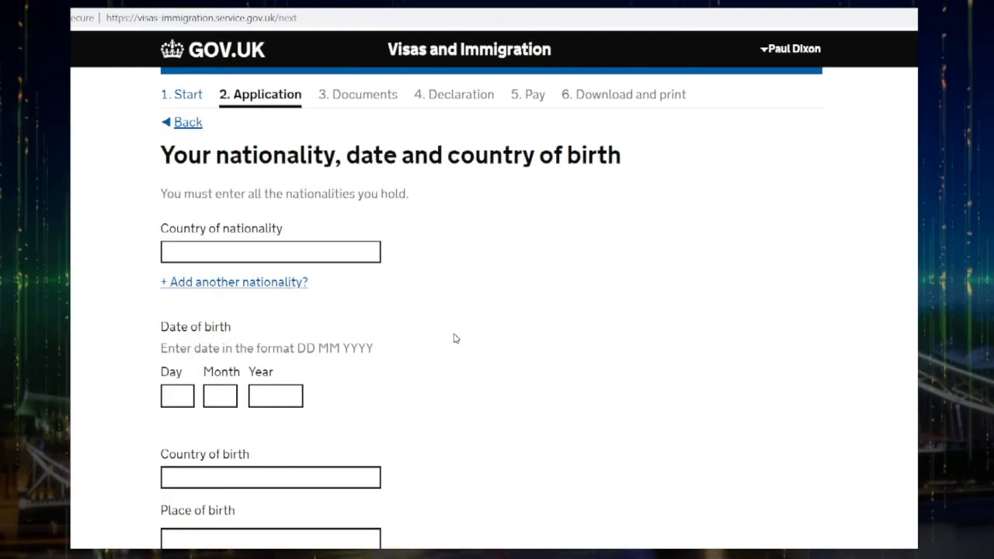
scroll(455, 339, "down", 1)
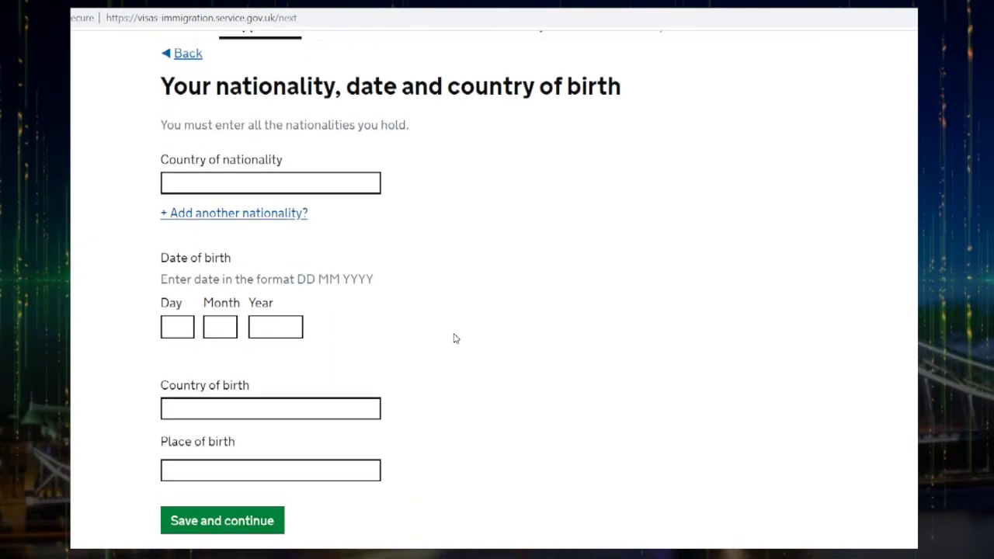
left_click(215, 186)
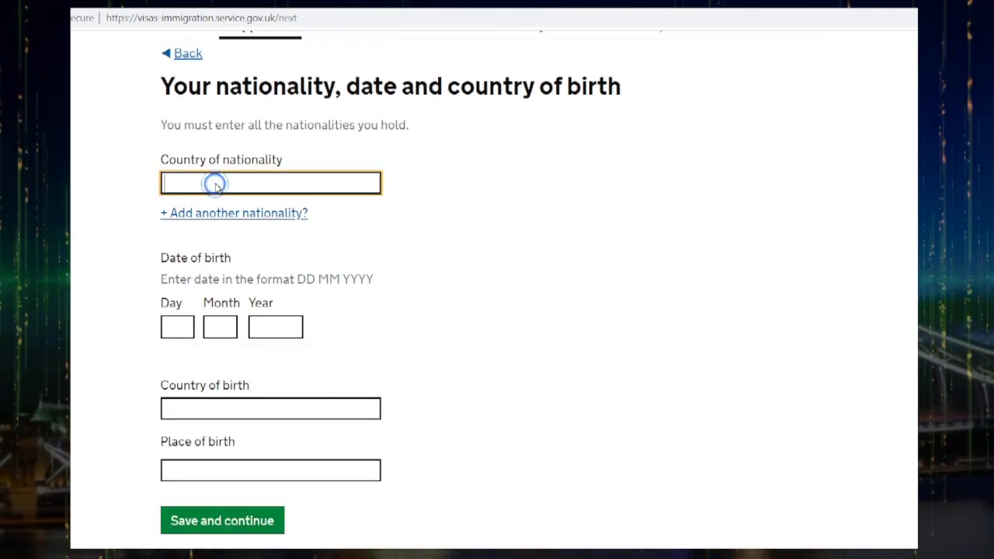
type("indi")
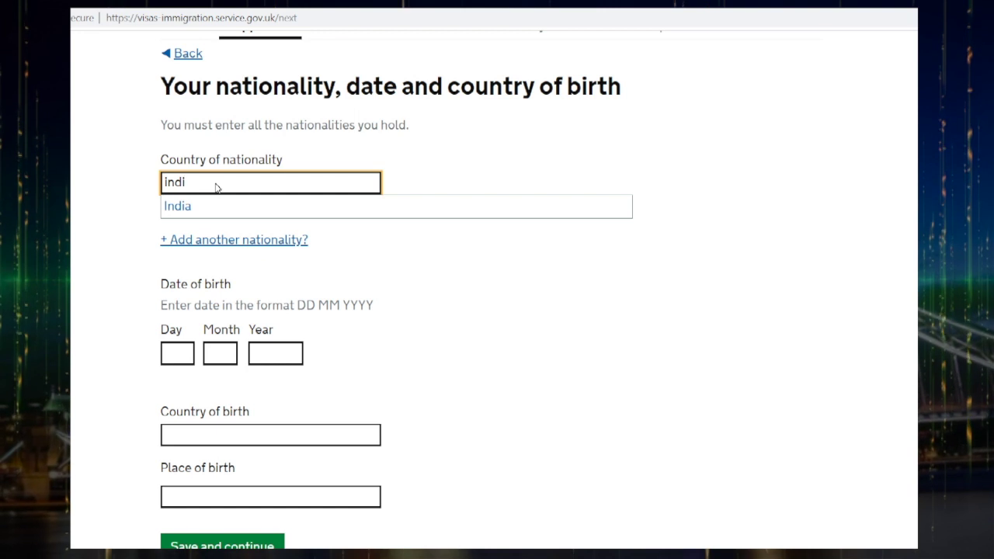
left_click(178, 204)
left_click(177, 334)
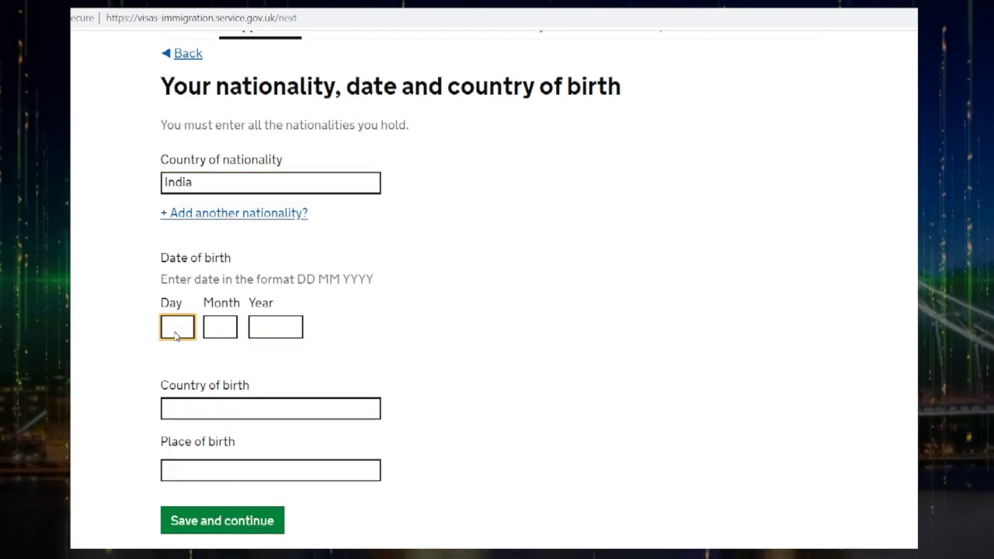
type("29")
key("Tab")
type("0")
key("Tab")
type("2001")
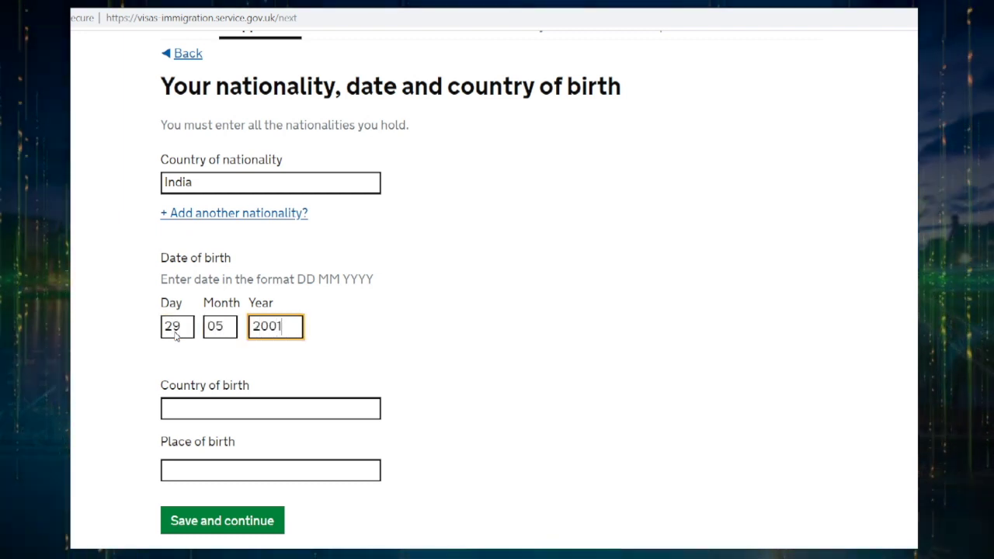
Enter India as country of birth and Mumbai as place of birth, then save.
left_click(197, 412)
type("In")
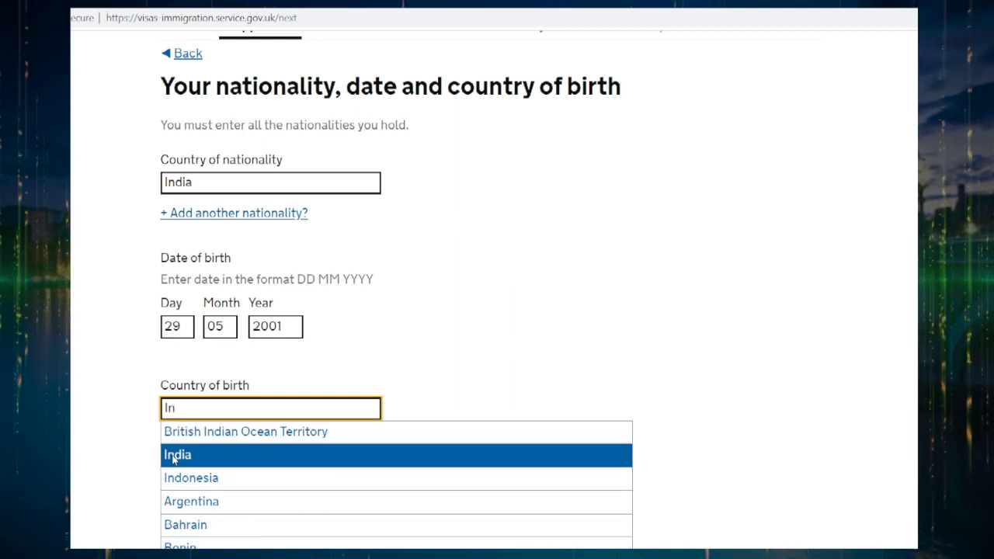
left_click(173, 455)
left_click(188, 469)
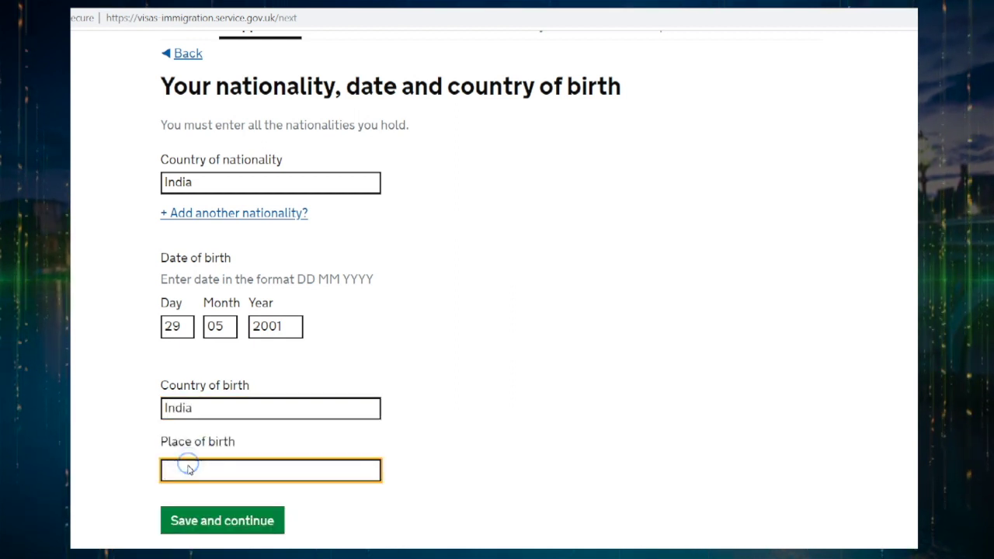
type("Mumbai")
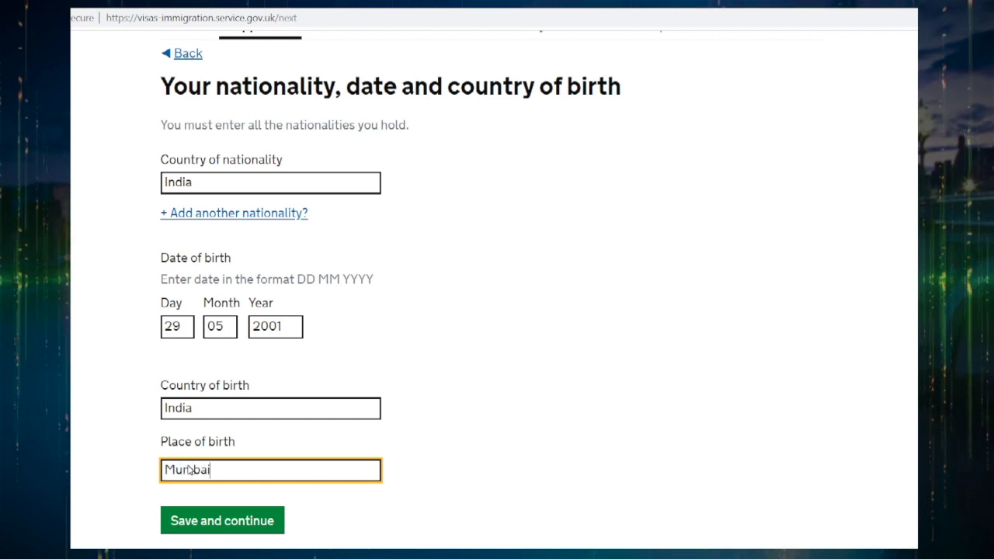
left_click(204, 519)
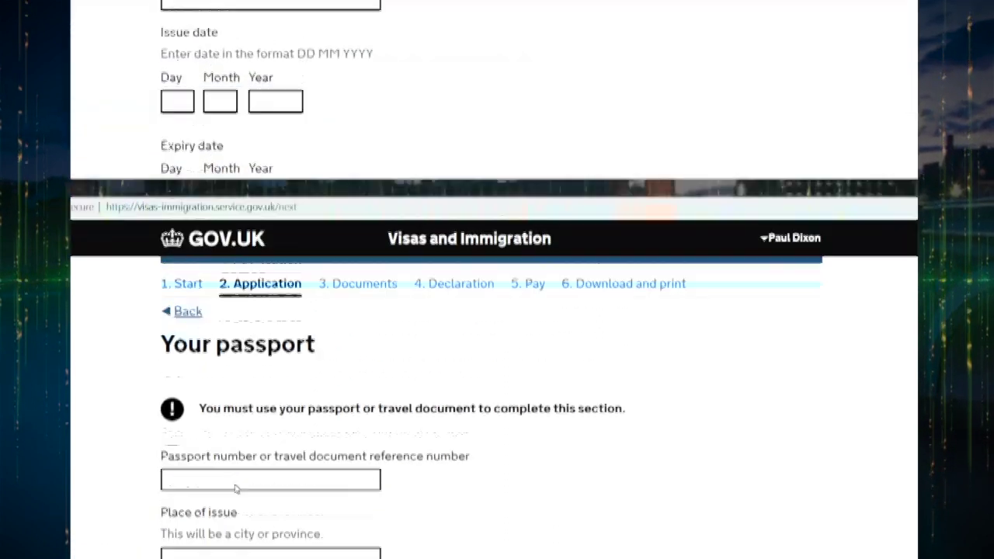
Enter the passport number and India as the place of issue.
left_click(227, 290)
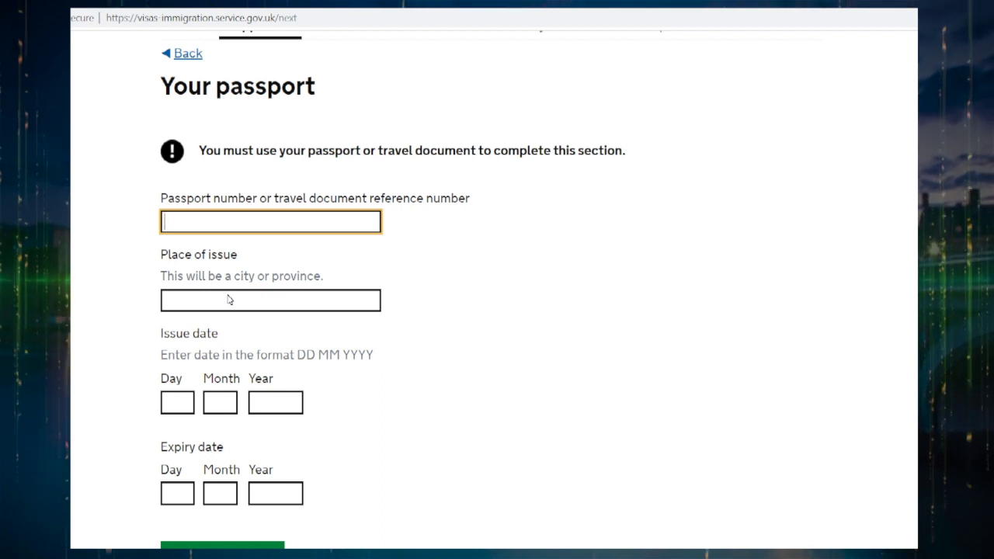
scroll(229, 299, "down", 1)
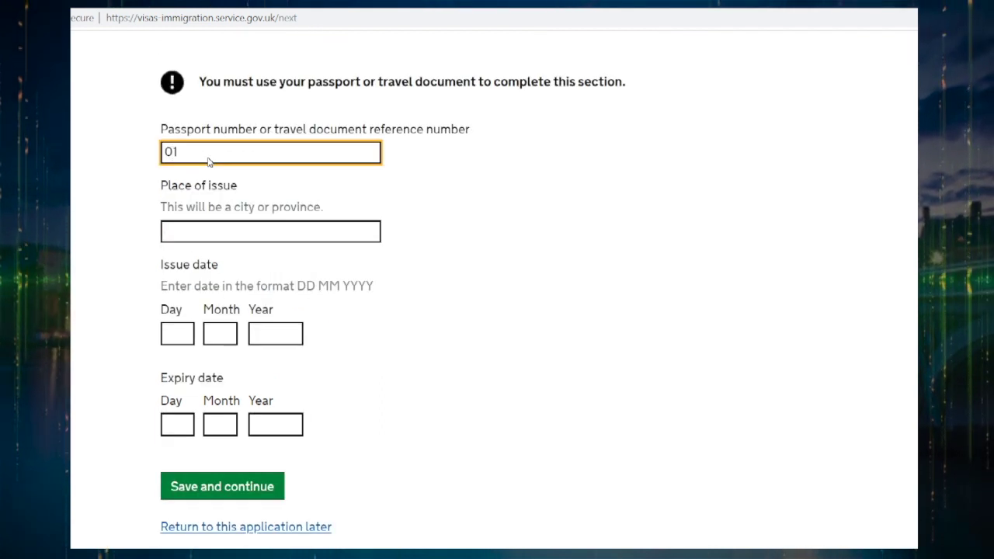
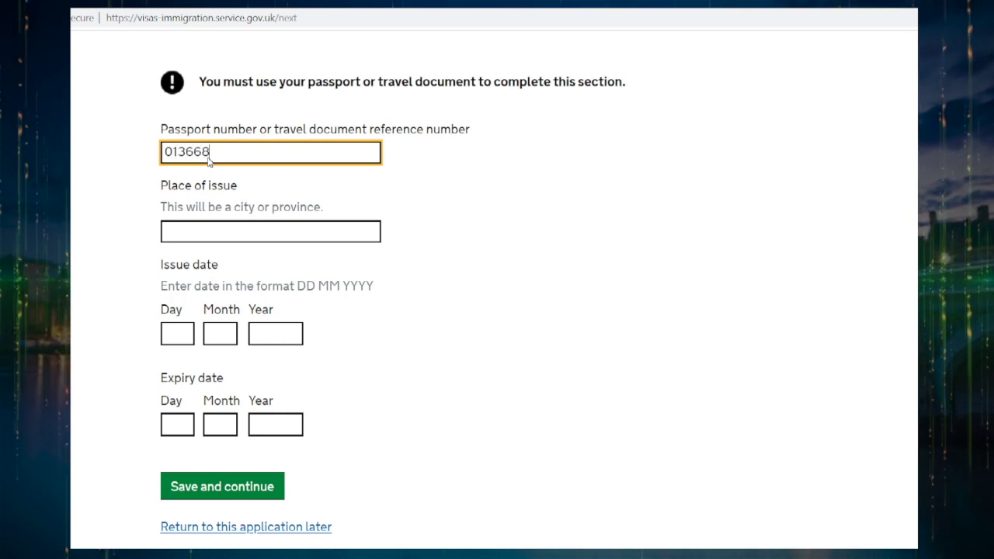
left_click(208, 229)
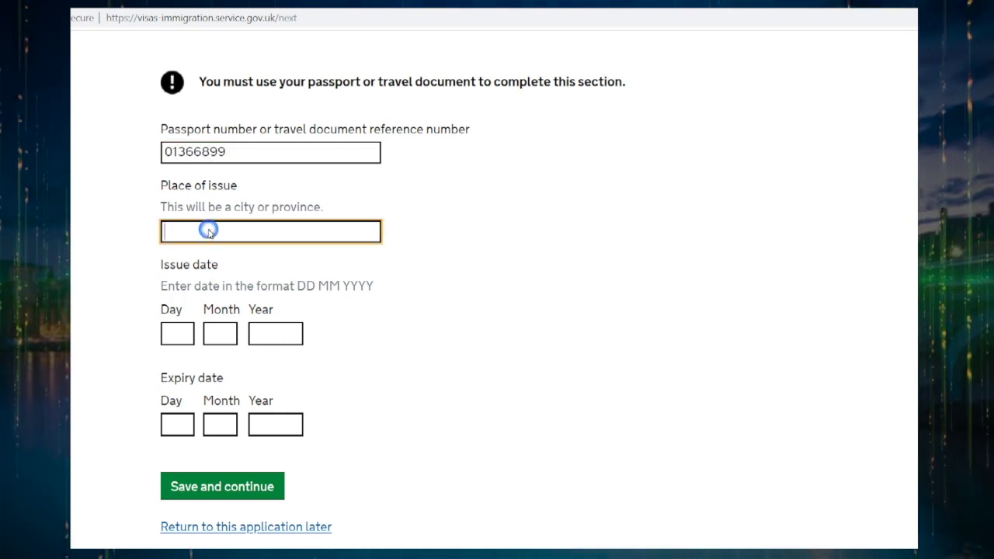
type("India")
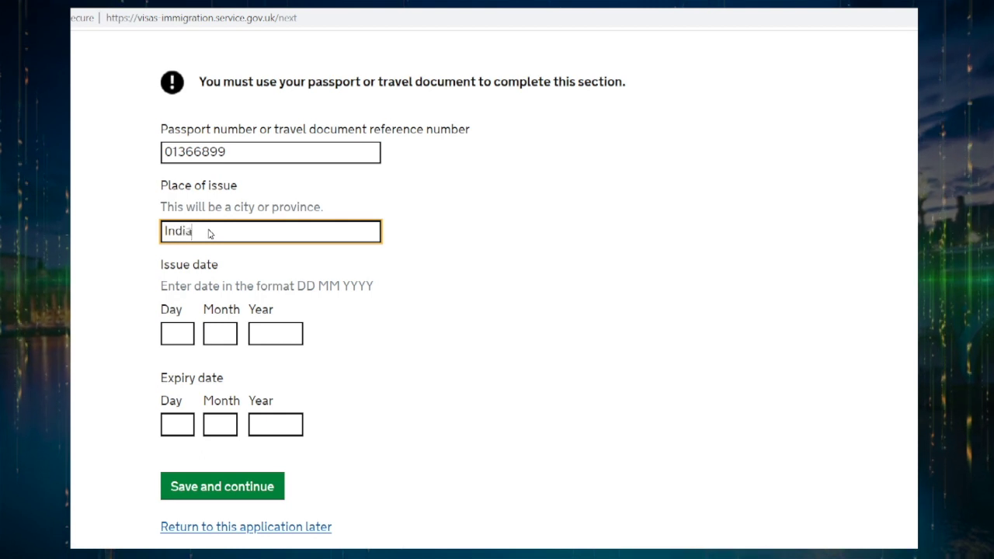
Enter passport issue date 16 08 2017 and expiry date 15 08 2022, then save.
key("Tab")
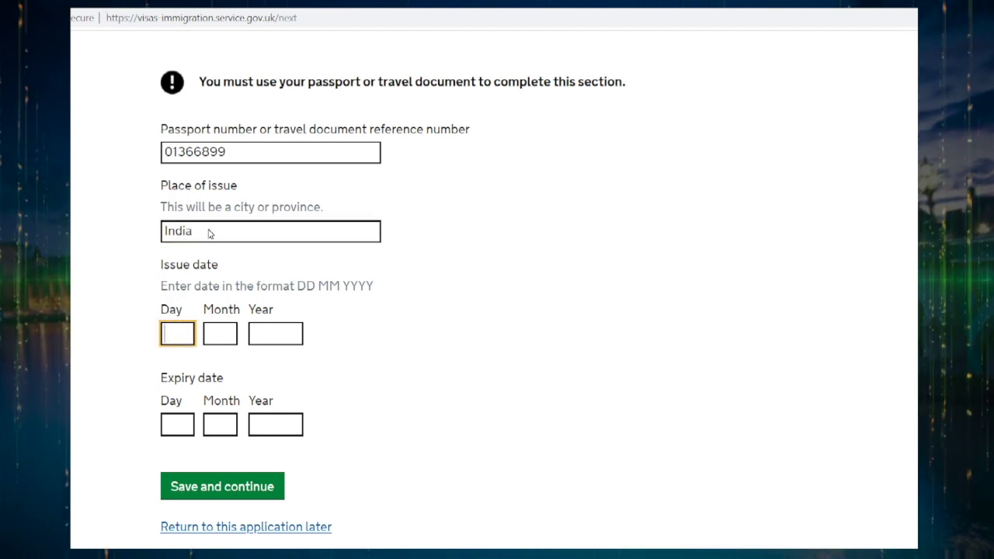
type("16")
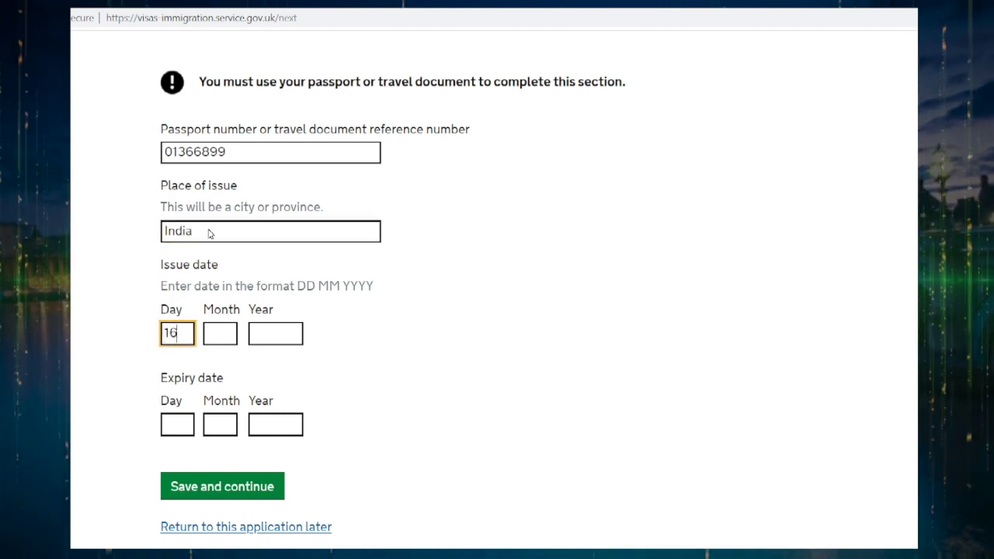
key("Tab")
type("08")
key("Tab")
type("201")
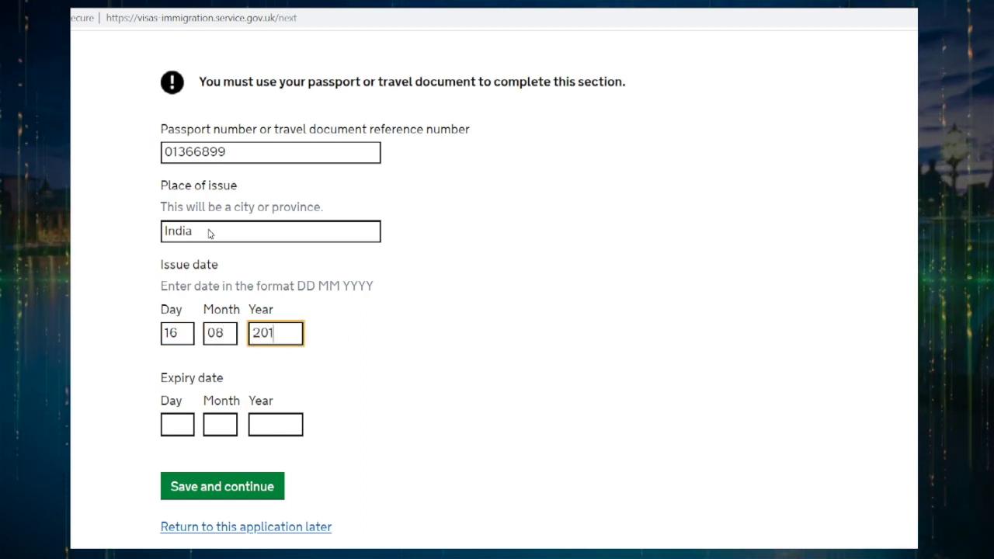
key("Tab")
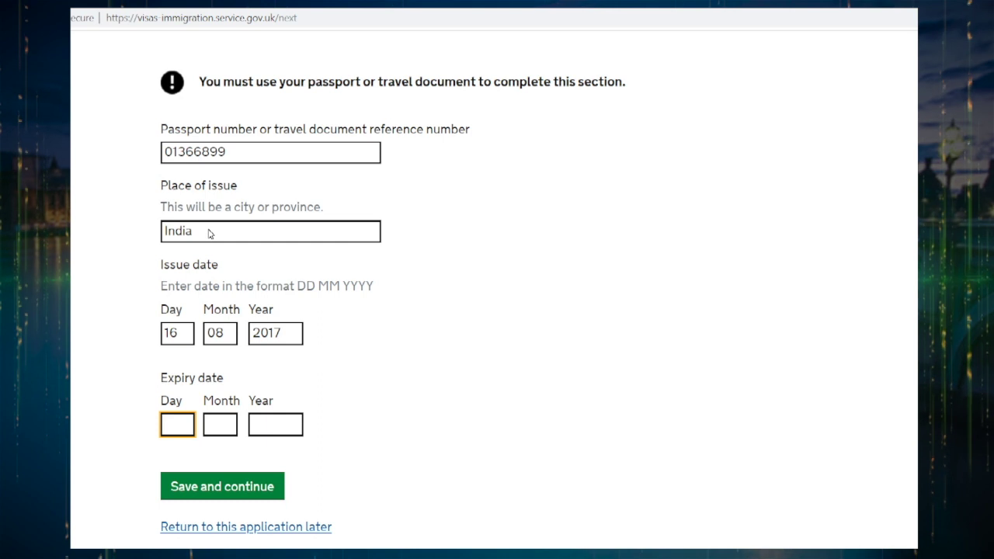
type("15")
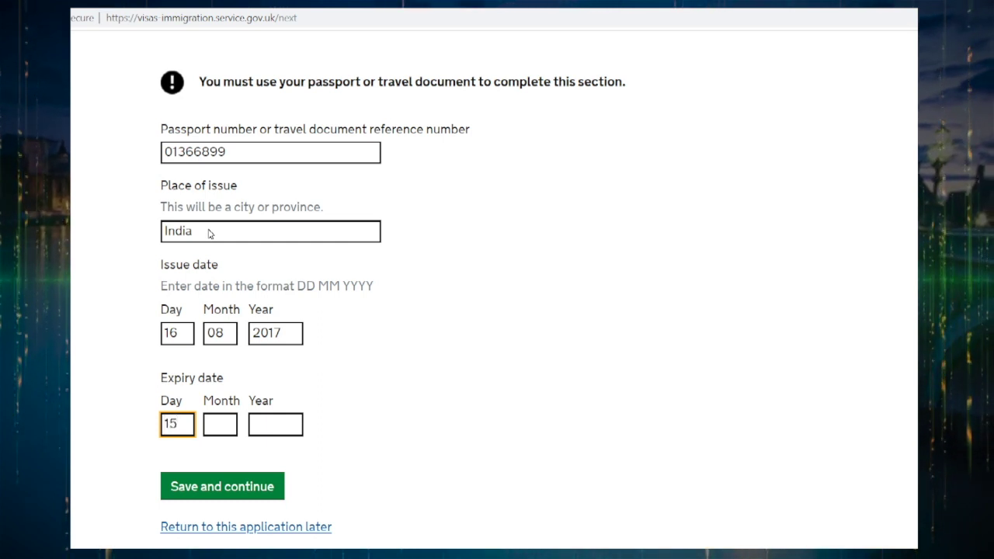
key("Tab")
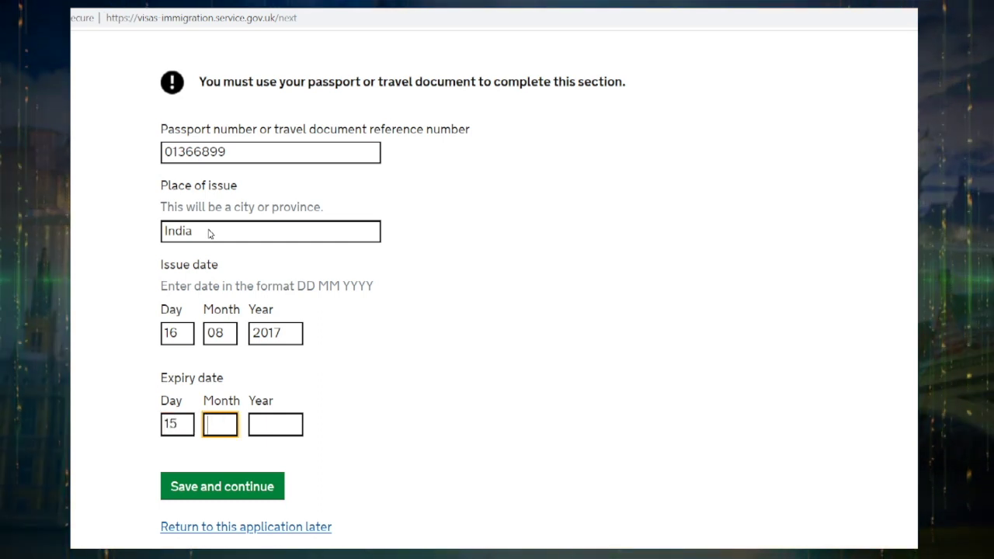
type("8")
key("Tab")
type("2022")
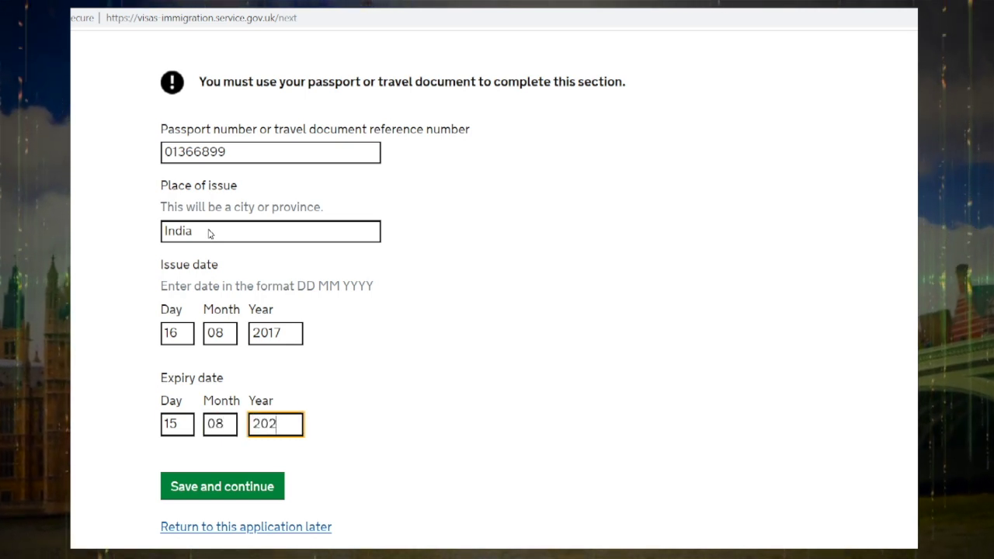
left_click(230, 488)
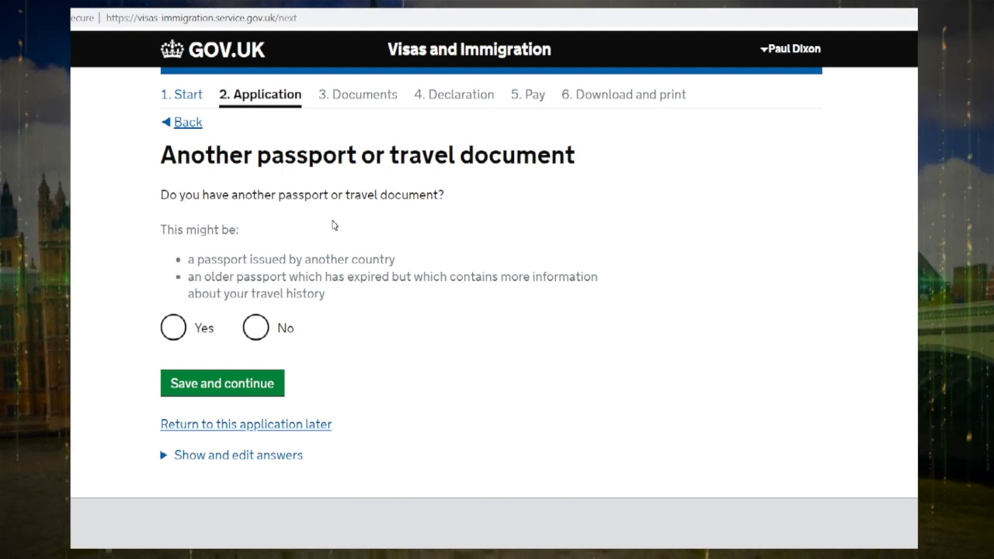
Answer No to having another passport and No to having a national identity card.
left_click(256, 329)
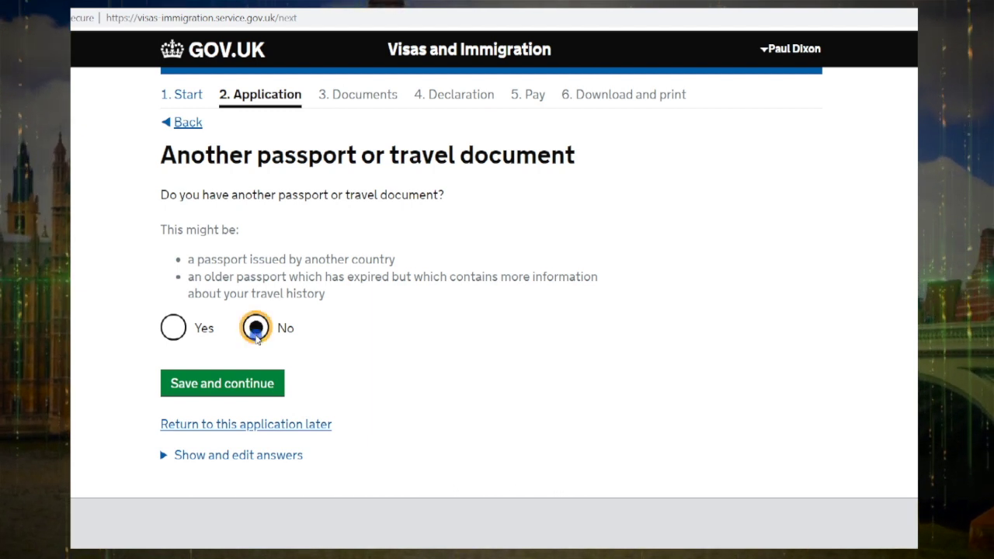
left_click(225, 381)
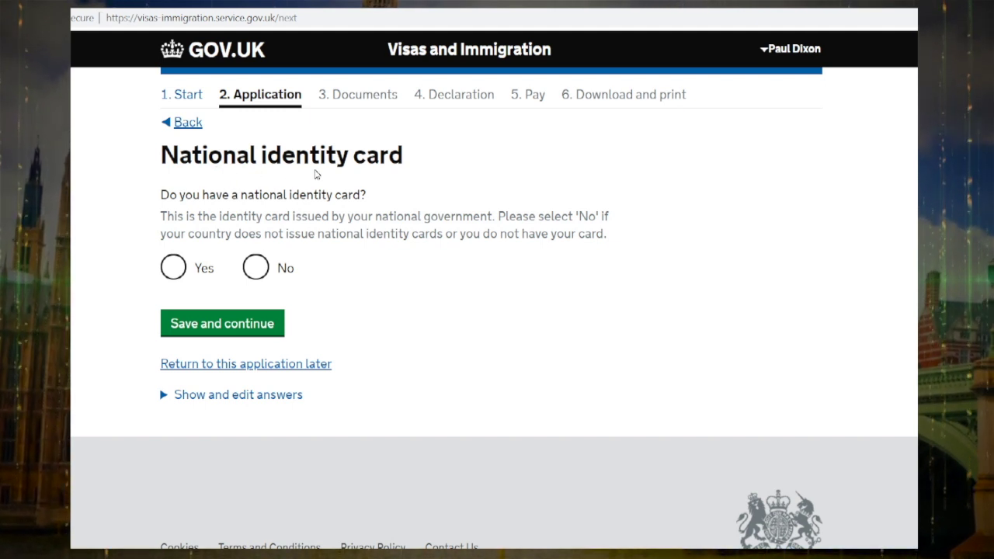
left_click(255, 272)
left_click(222, 327)
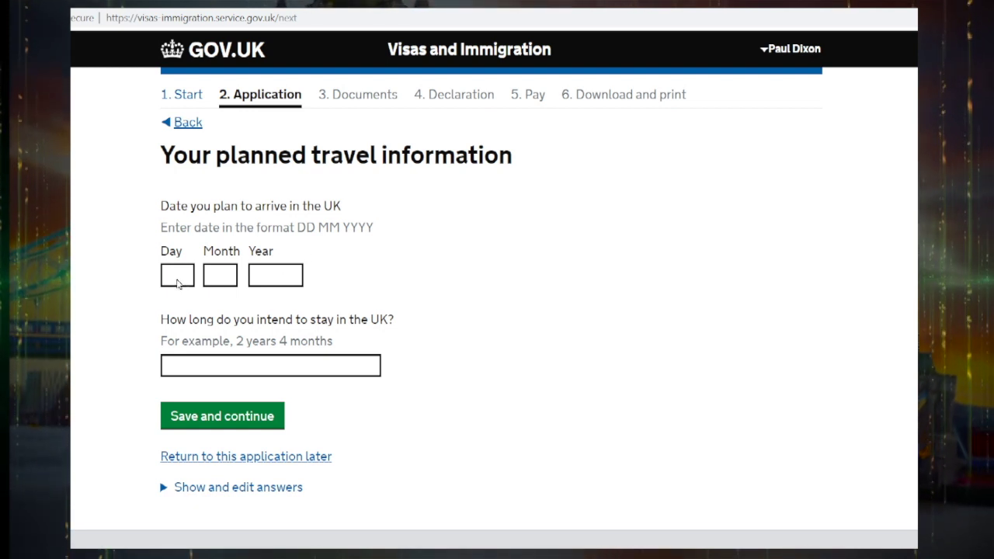
Enter planned arrival date 05 01 2019 and stay length '1 year 4months', then save.
left_click(177, 283)
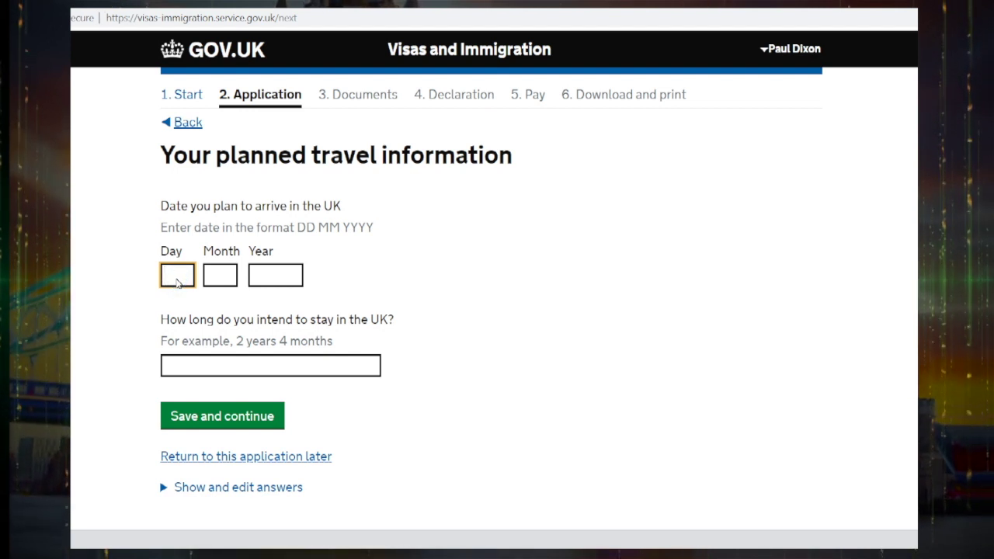
type("05")
key("Tab")
type("01")
key("Tab")
type("201")
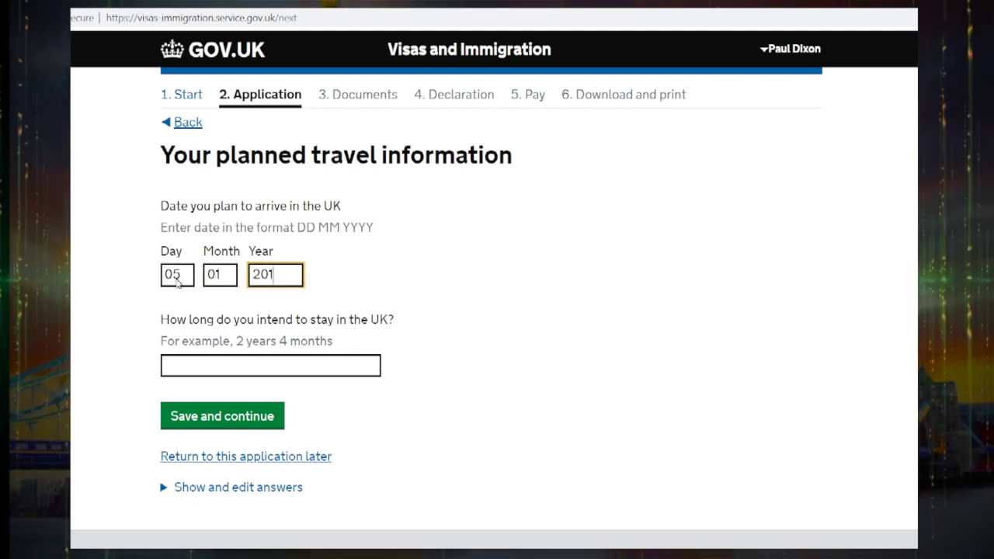
type("9")
left_click(247, 366)
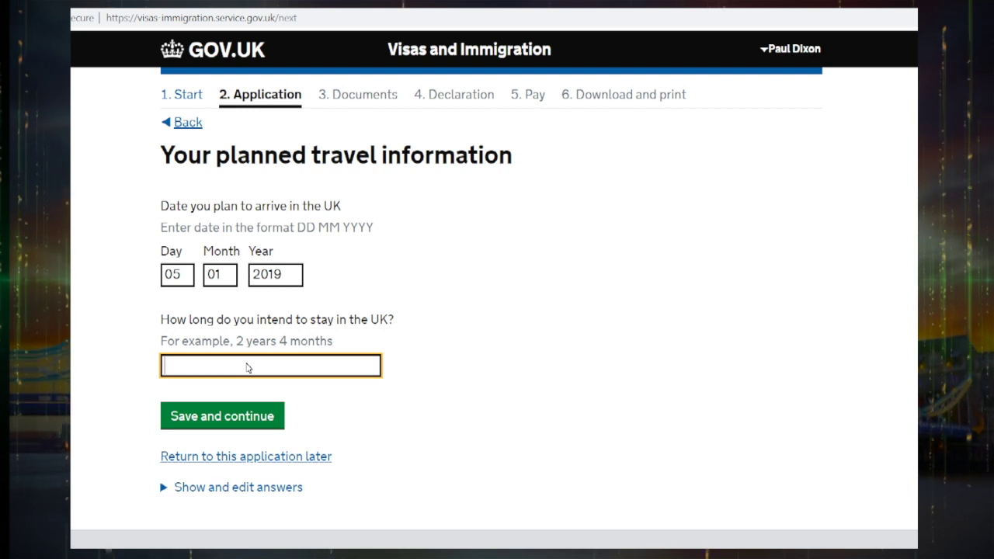
type("1 year")
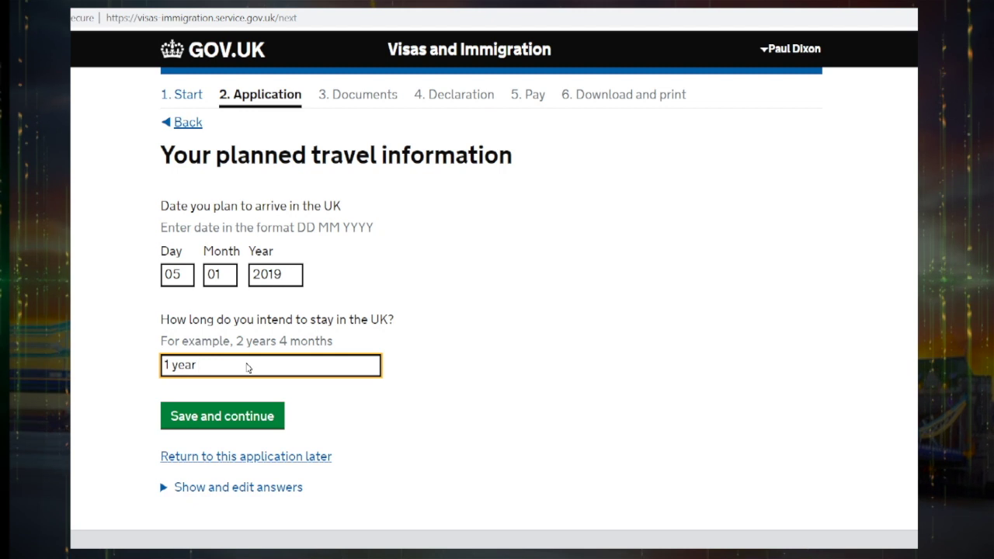
type(" 4months")
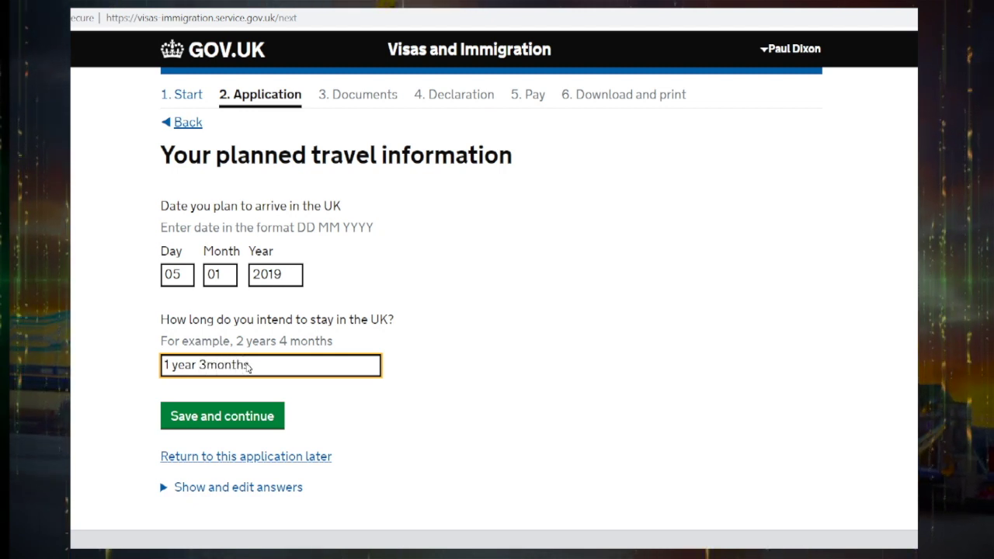
left_click(239, 417)
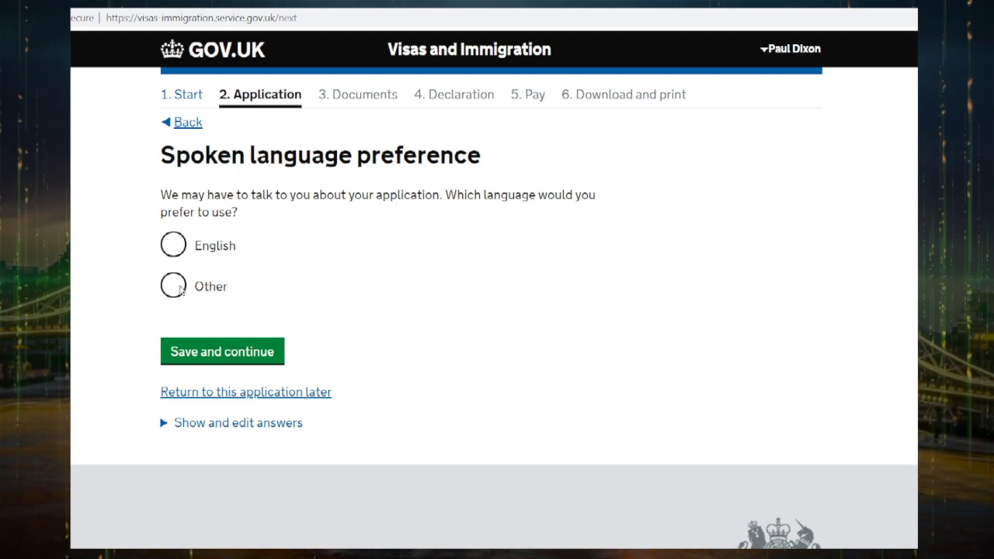
Choose English, rather than Other, as the spoken language preference and save.
left_click(180, 291)
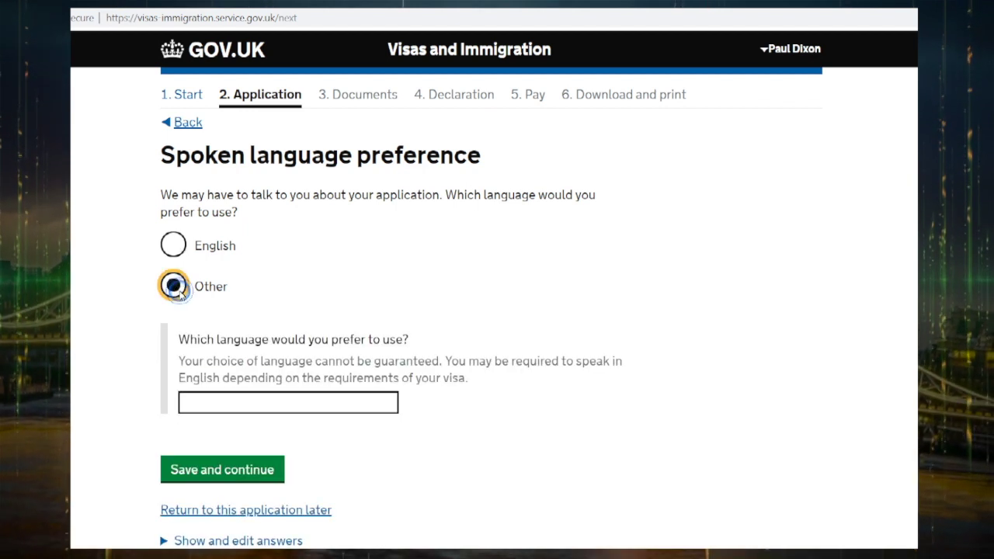
left_click(199, 405)
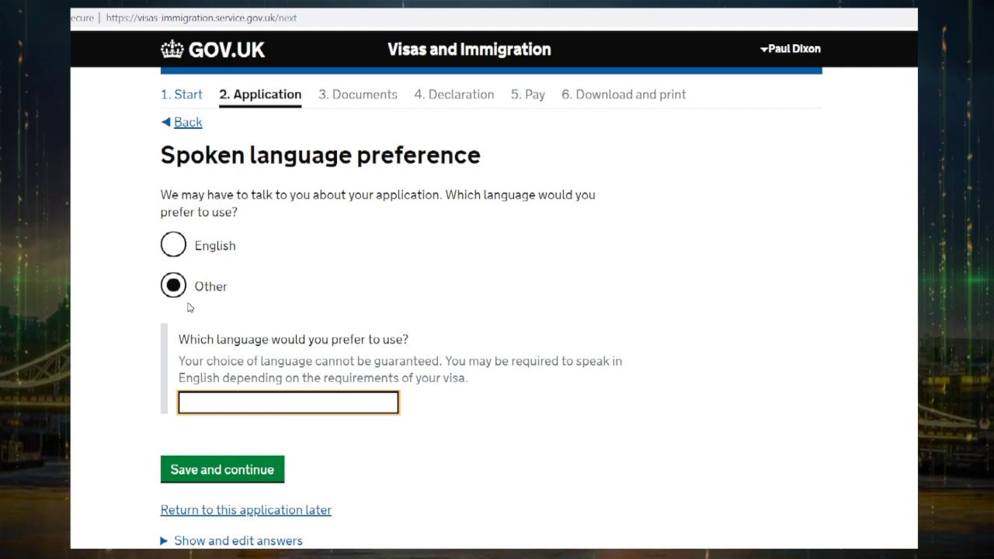
left_click(175, 246)
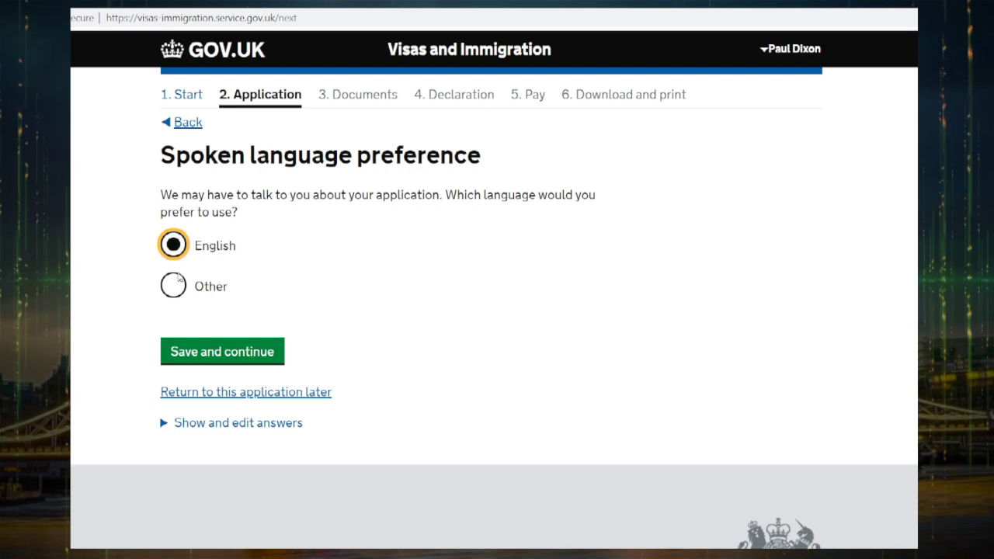
left_click(197, 359)
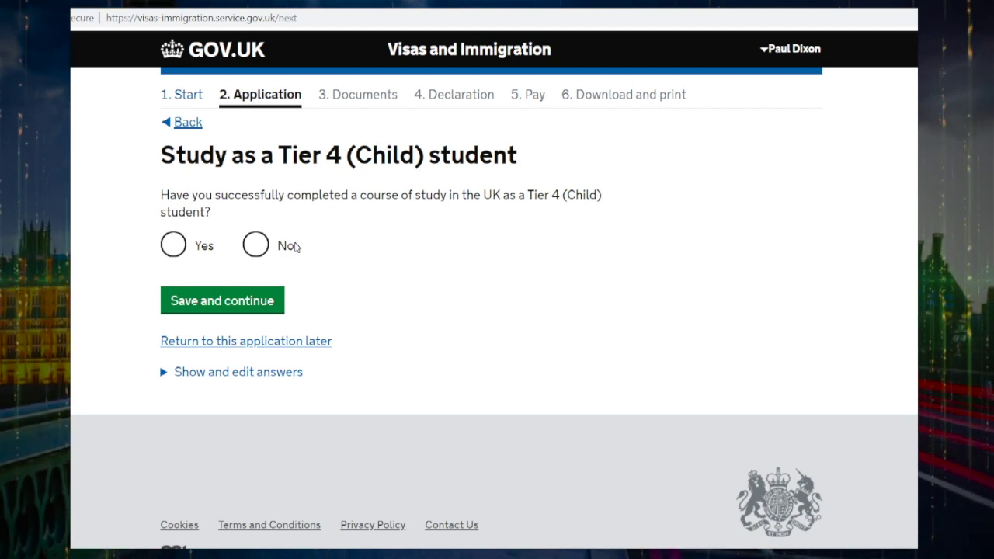
Answer previous Tier 4 (Child) study, correcting the initial Yes to No, and save.
left_click(175, 245)
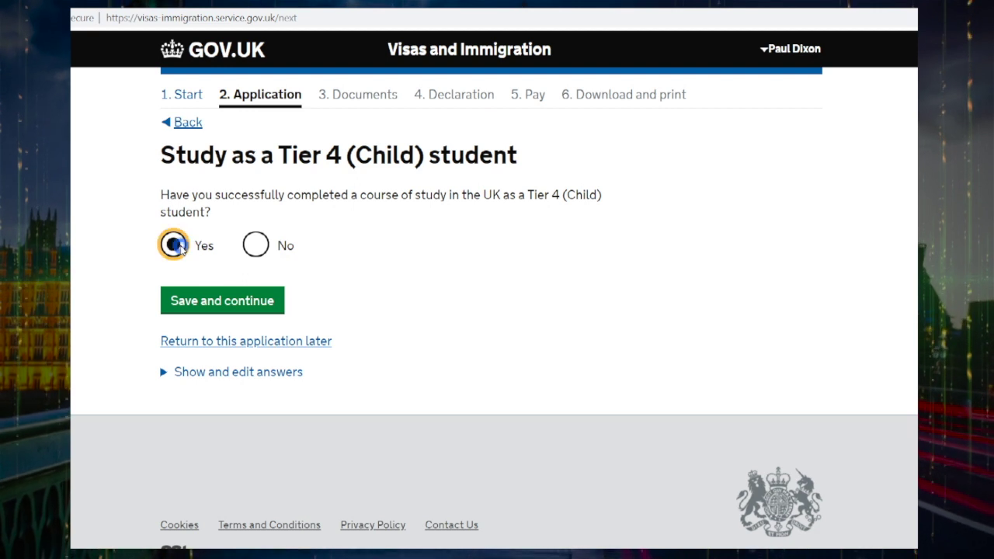
left_click(223, 309)
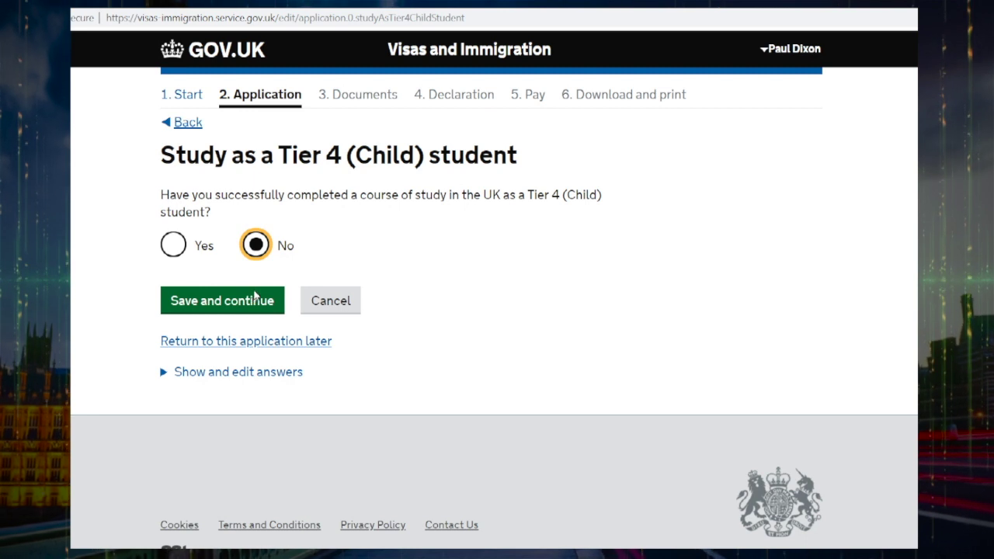
left_click(247, 311)
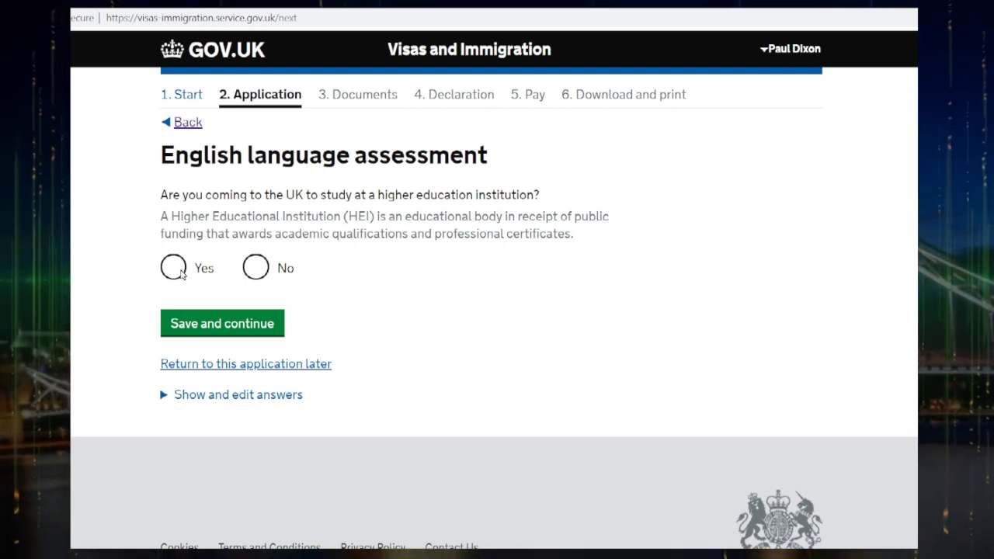
Answer Yes to higher education institution study and Yes to CAS-assessed English, then save.
left_click(180, 273)
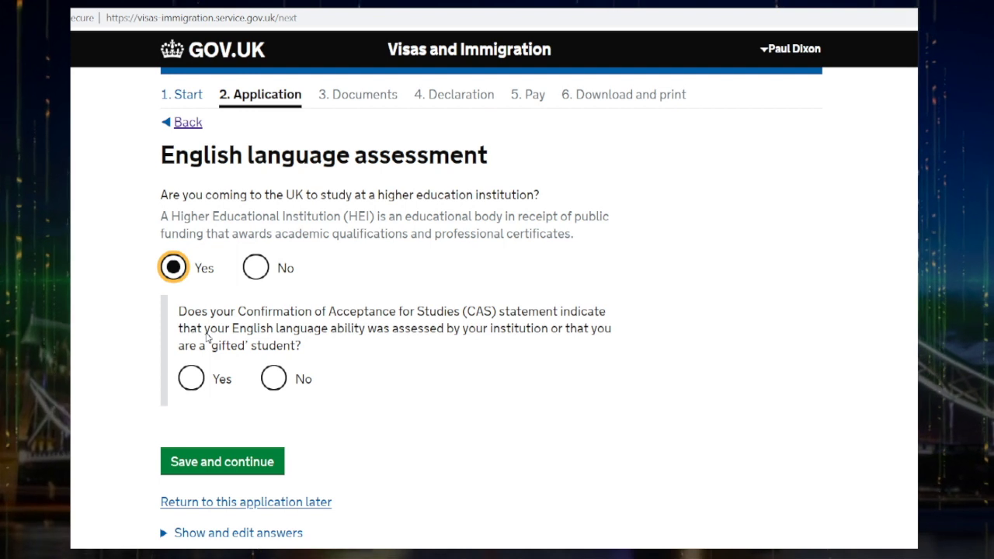
left_click(191, 378)
scroll(194, 378, "down", 1)
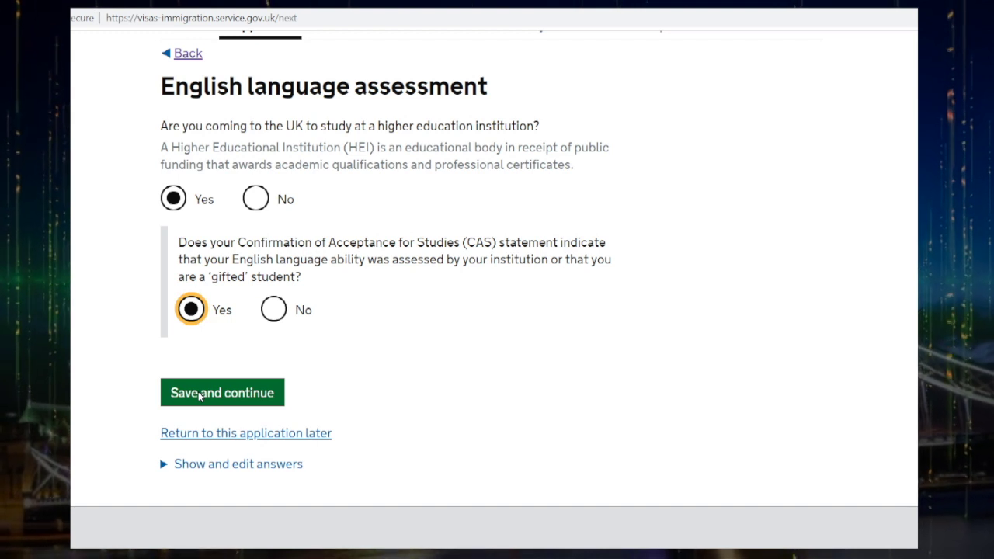
left_click(200, 394)
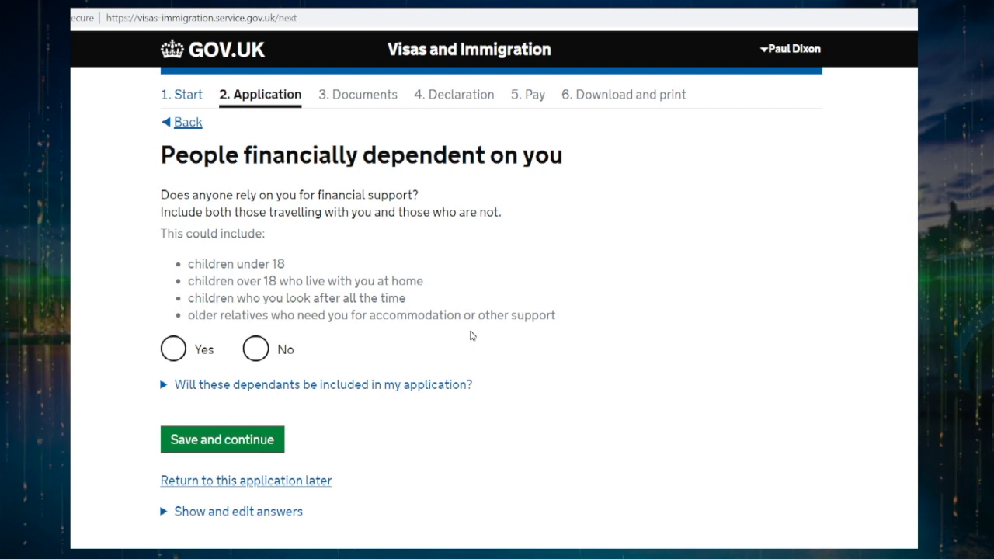
Answer No to financial dependants, review the dependants explanation, and save.
left_click(256, 350)
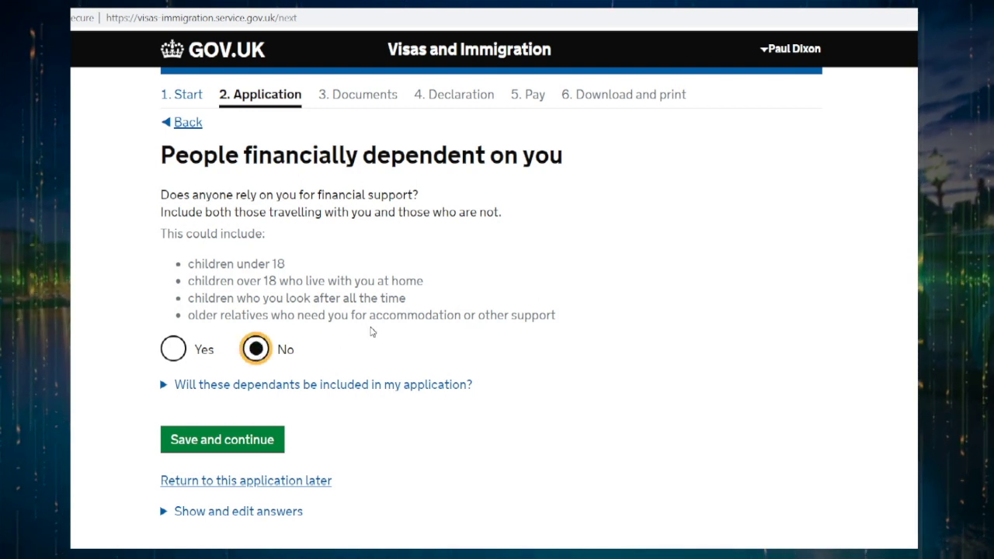
scroll(347, 332, "down", 2)
left_click(302, 321)
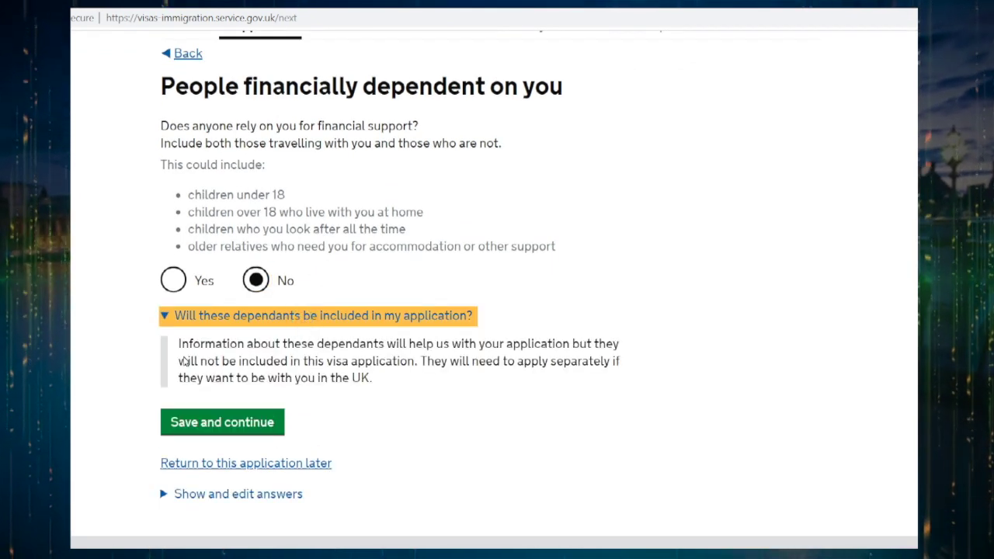
left_click(189, 349)
left_click_drag(190, 349, 355, 384)
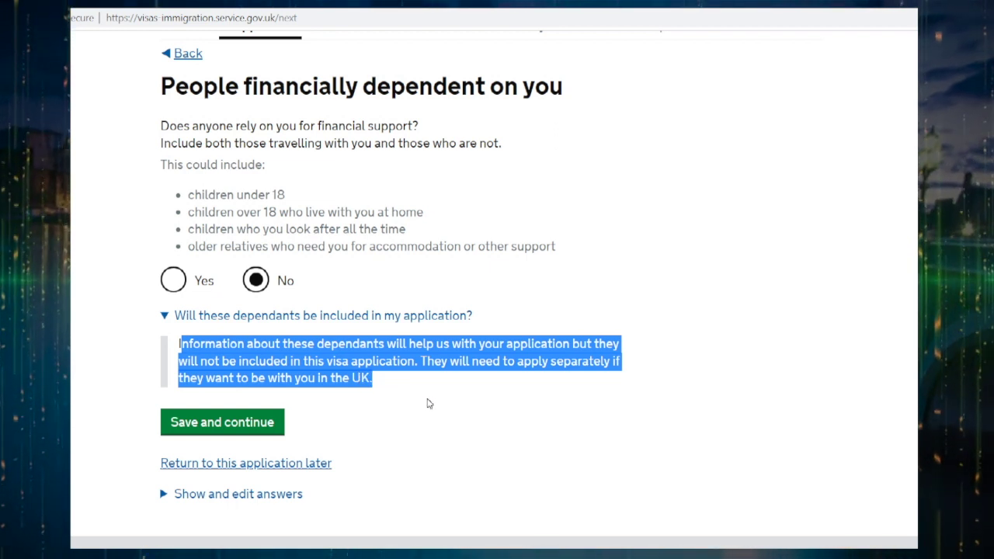
left_click(429, 403)
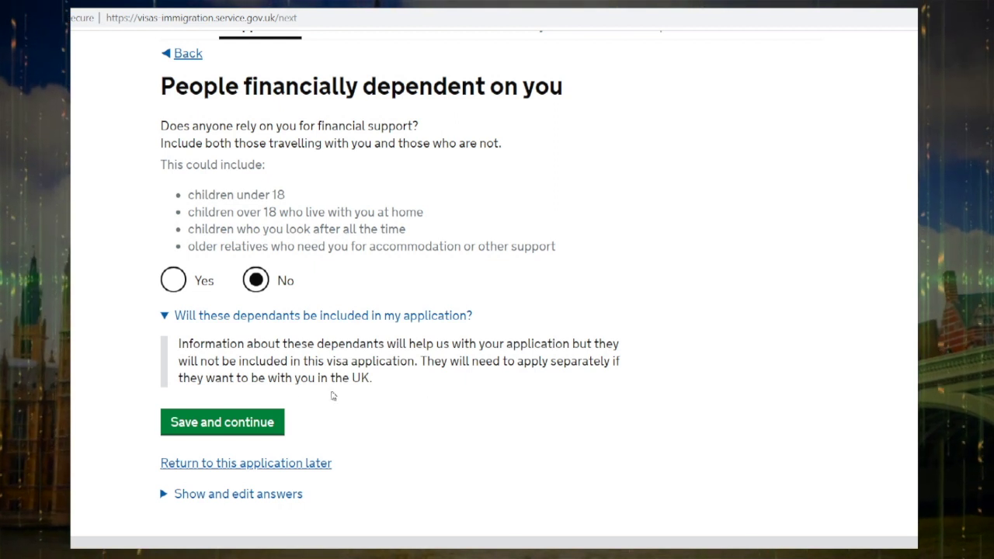
left_click(220, 427)
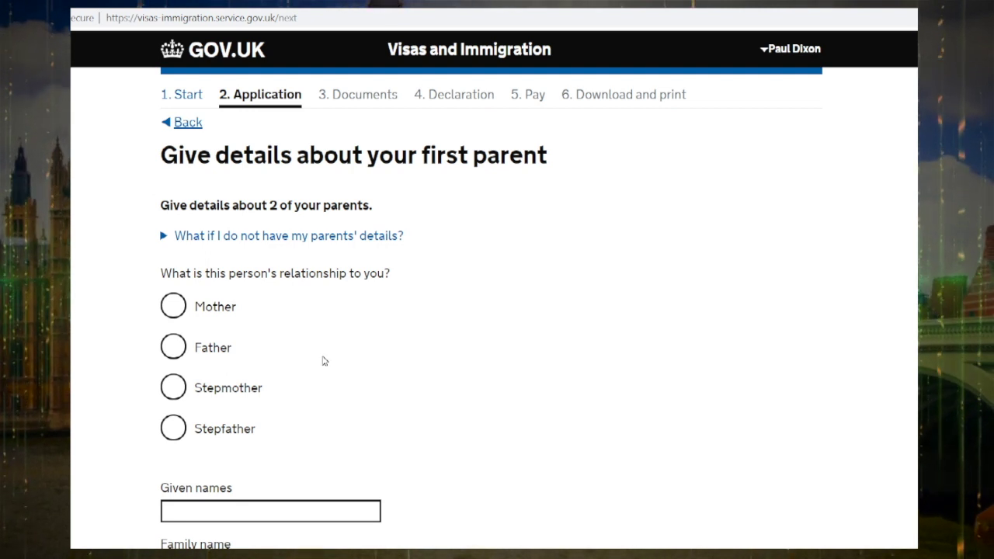
Mark the first parent as Mother and enter her given and family names.
scroll(321, 359, "down", 1)
left_click(172, 237)
left_click(204, 447)
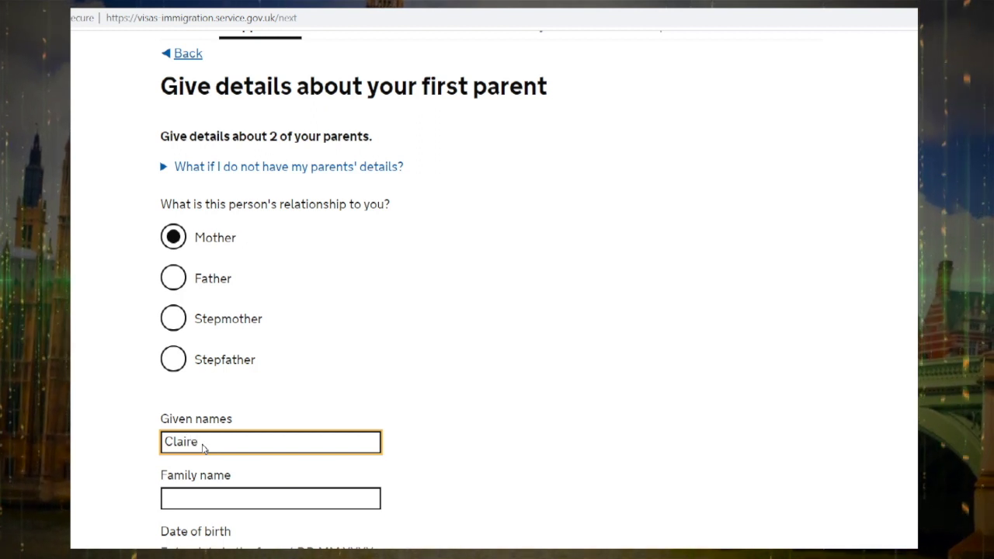
key("Tab")
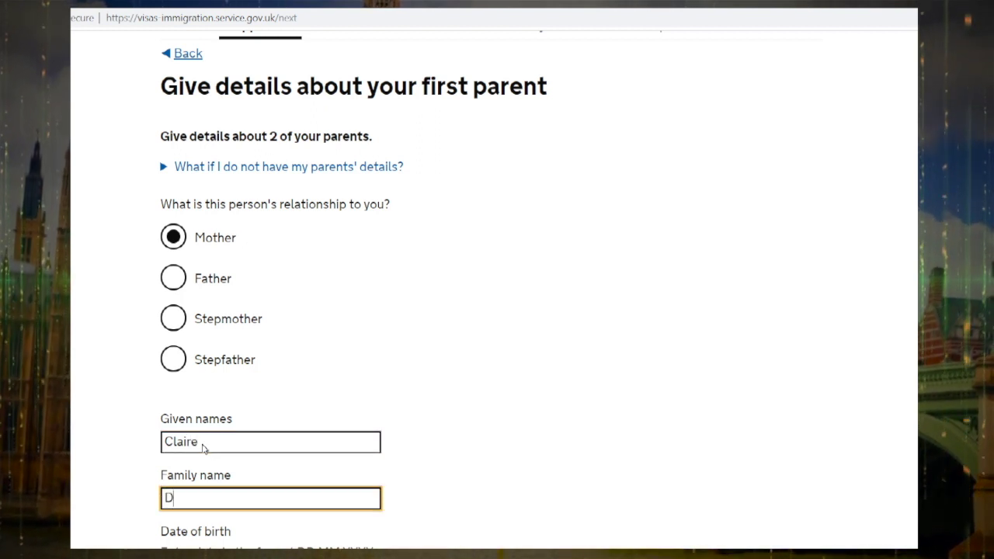
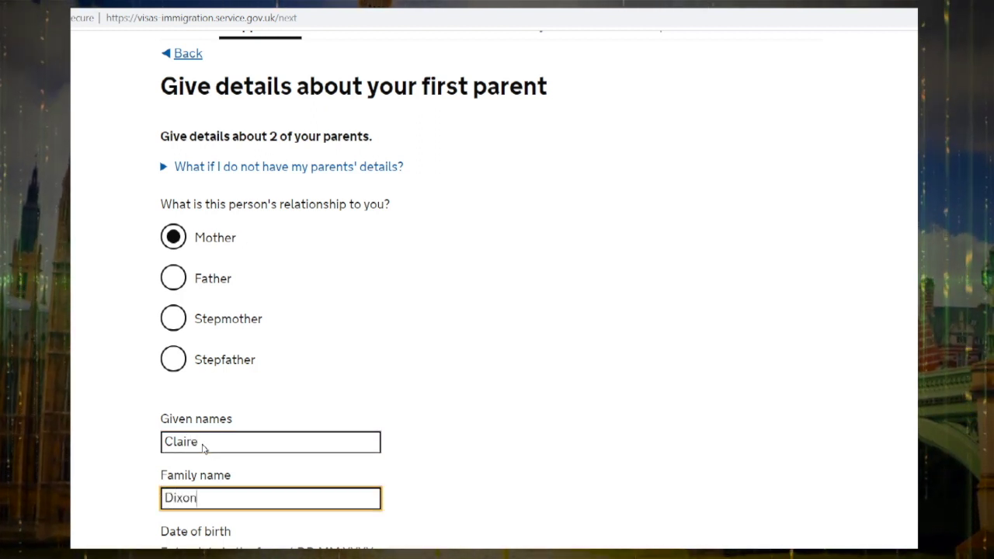
Enter the mother's birth date 01 01 1980, unchanged nationality India, and save.
key("Tab")
type("01")
key("Tab")
type("0")
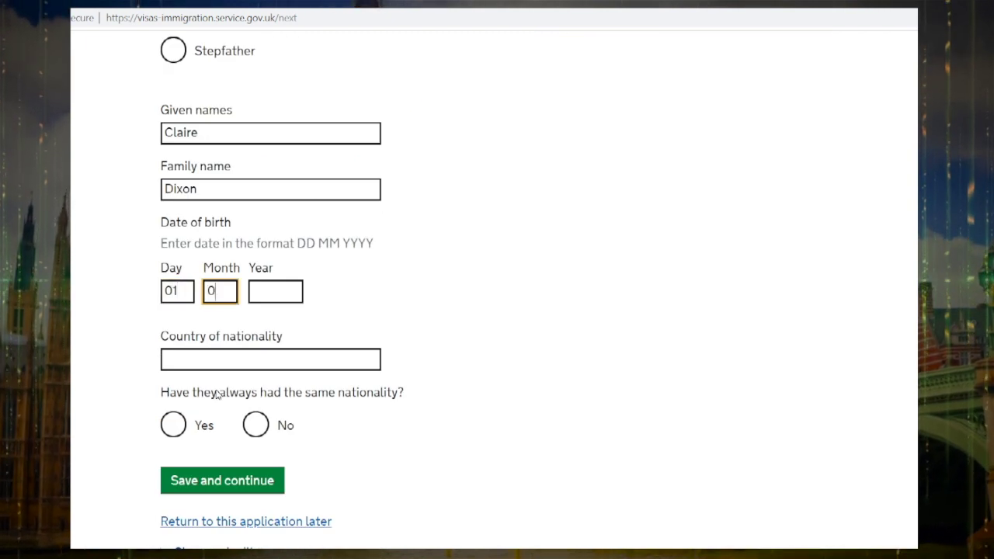
key("Tab")
type("19980")
key("Tab")
type("In")
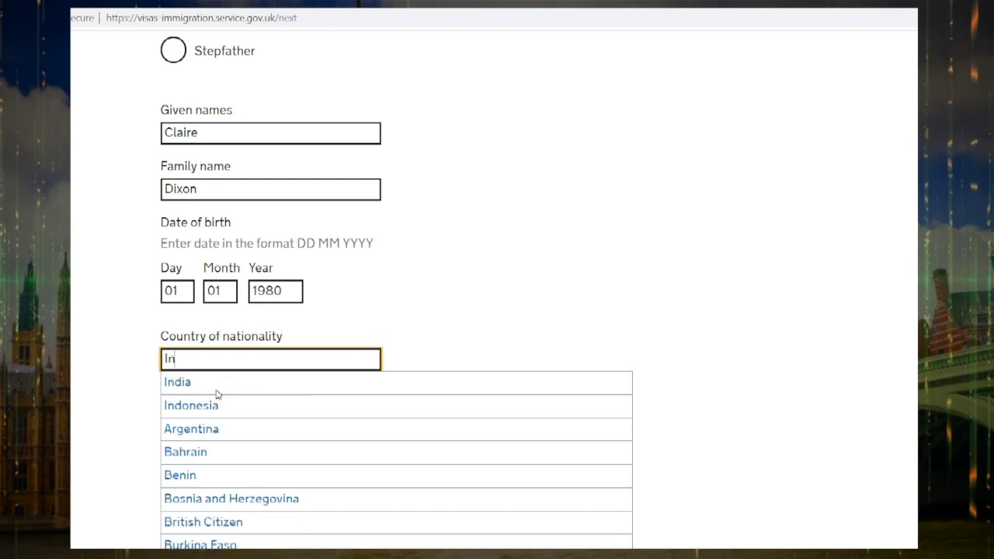
left_click(216, 389)
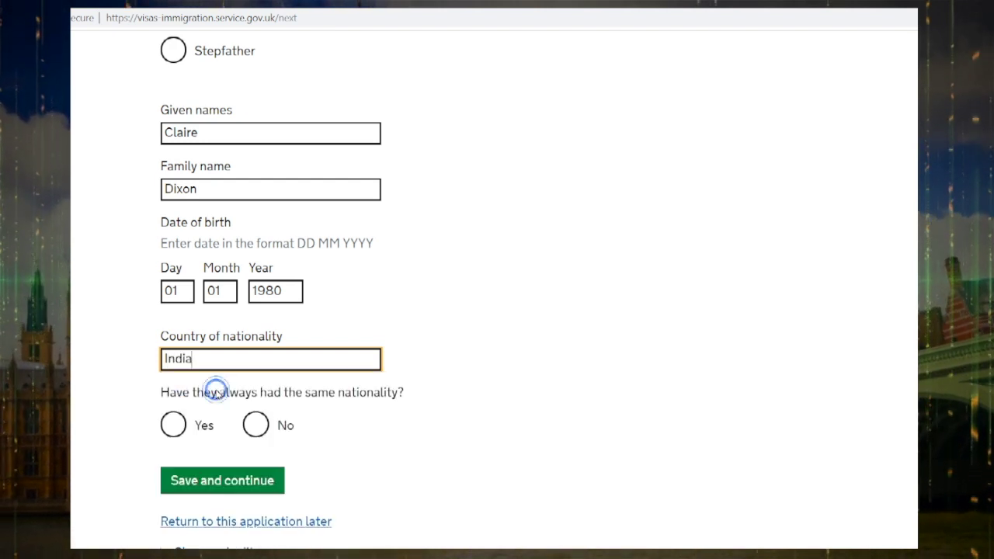
left_click(179, 430)
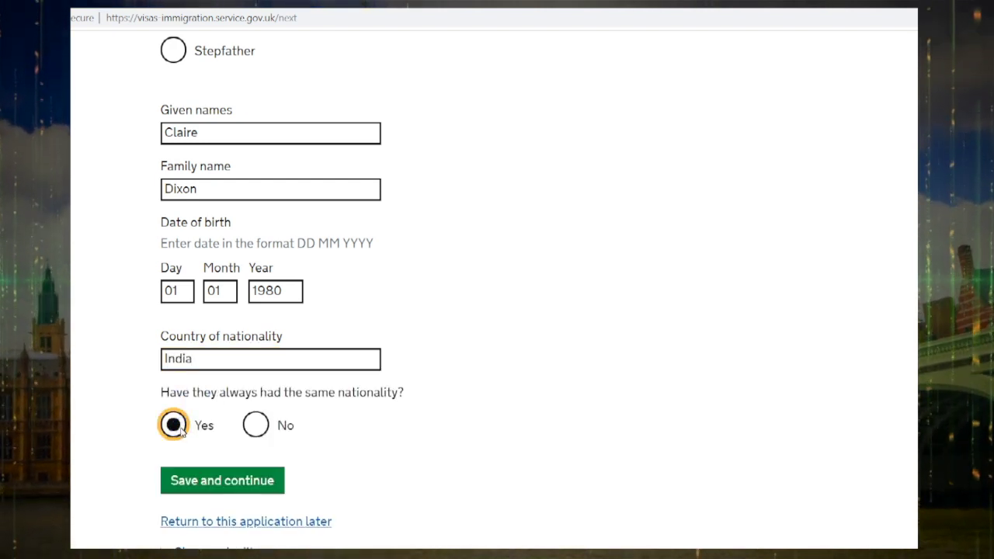
left_click(198, 482)
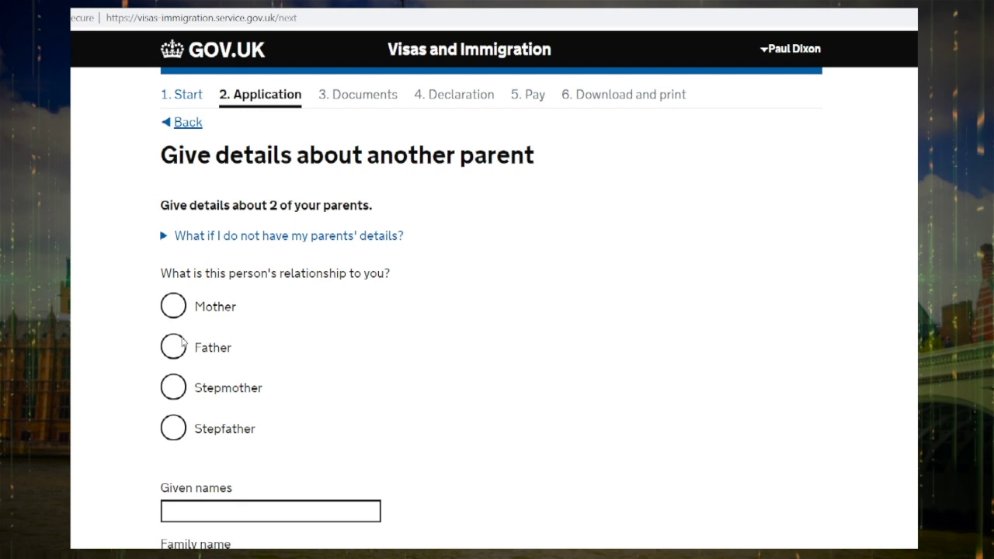
Mark the second parent as Father and enter his given and family names.
left_click(173, 348)
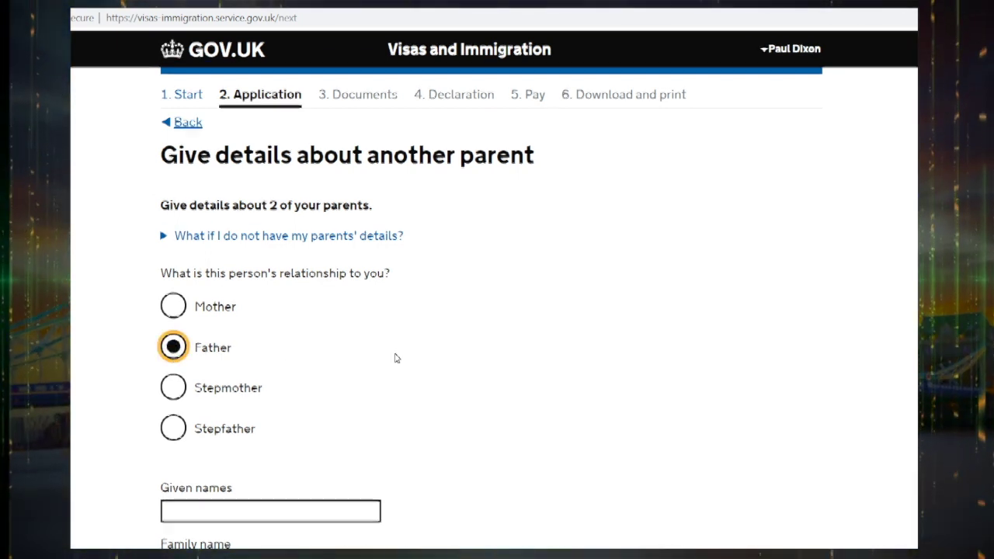
scroll(311, 326, "down", 3)
left_click(227, 300)
type("M")
key("Tab")
type("Dixon")
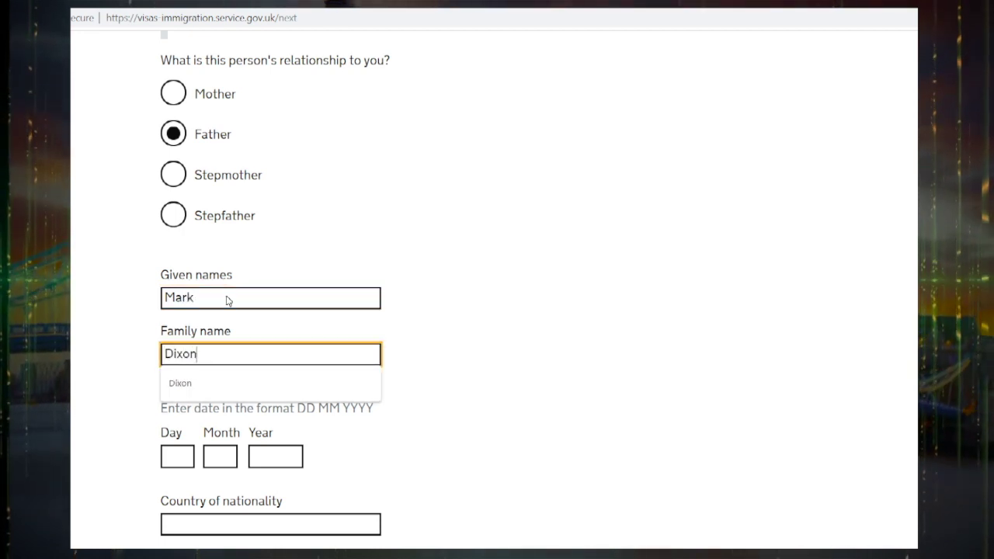
Enter the father's birth date 01 01 1970, unchanged nationality India, and save.
scroll(202, 365, "down", 1)
left_click(164, 384)
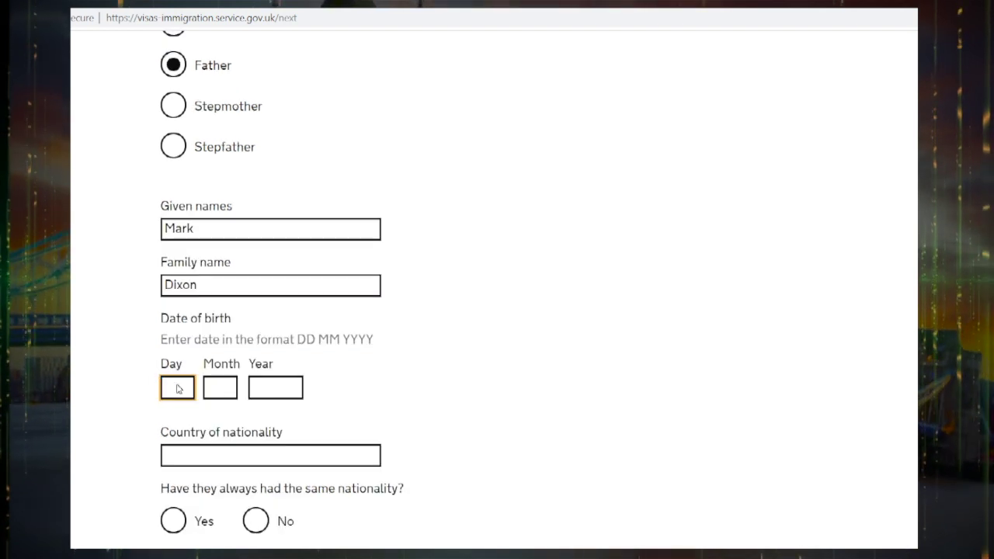
type("01")
key("Tab")
type("01")
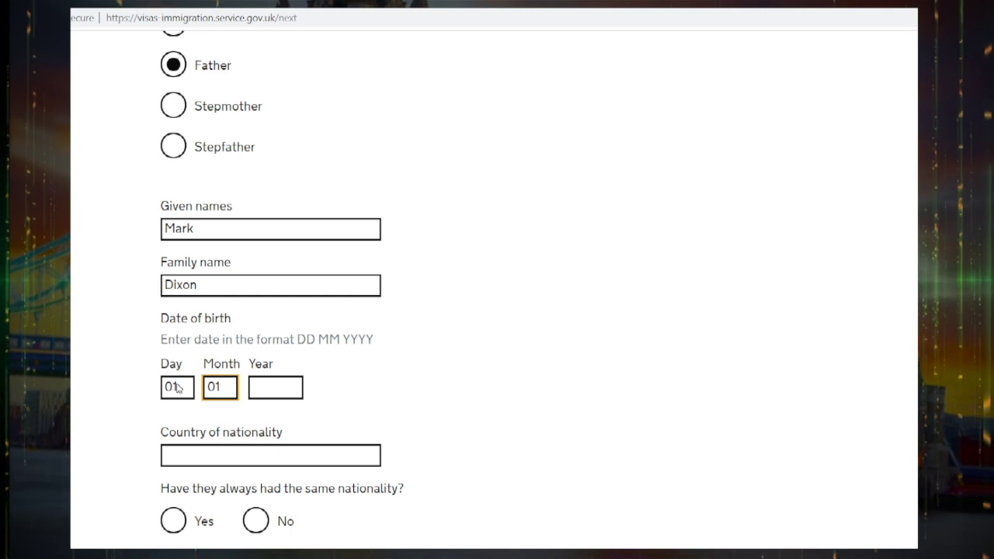
key("Tab")
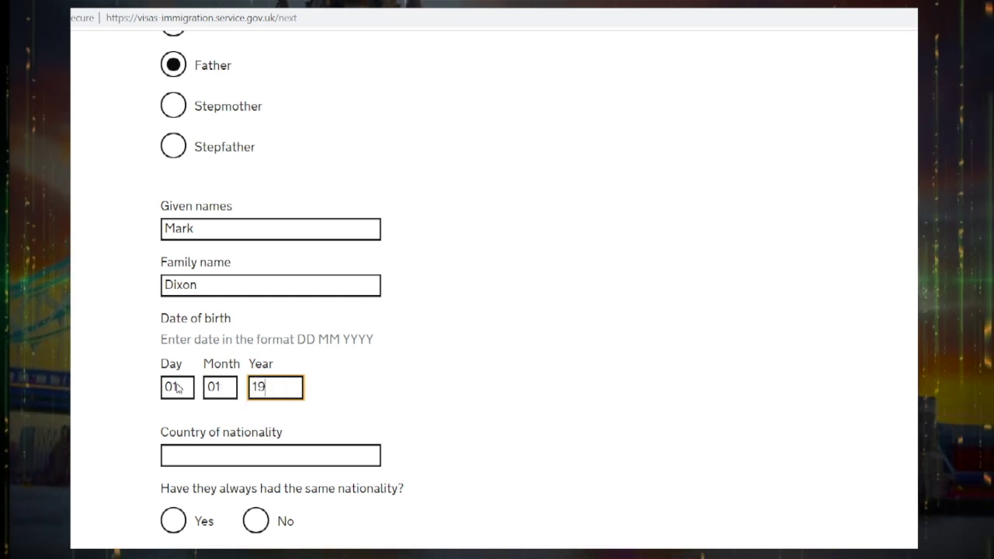
key("Tab")
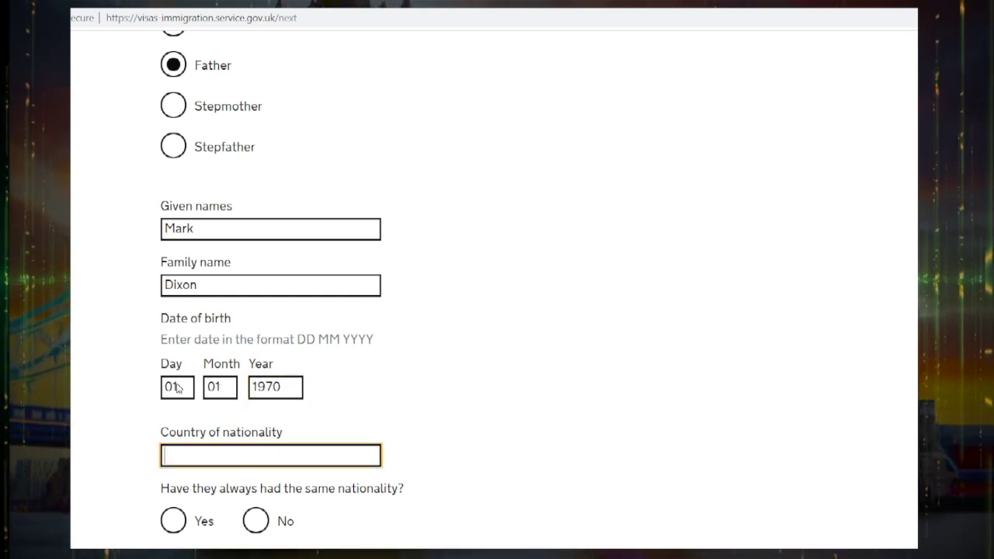
scroll(170, 385, "down", 2)
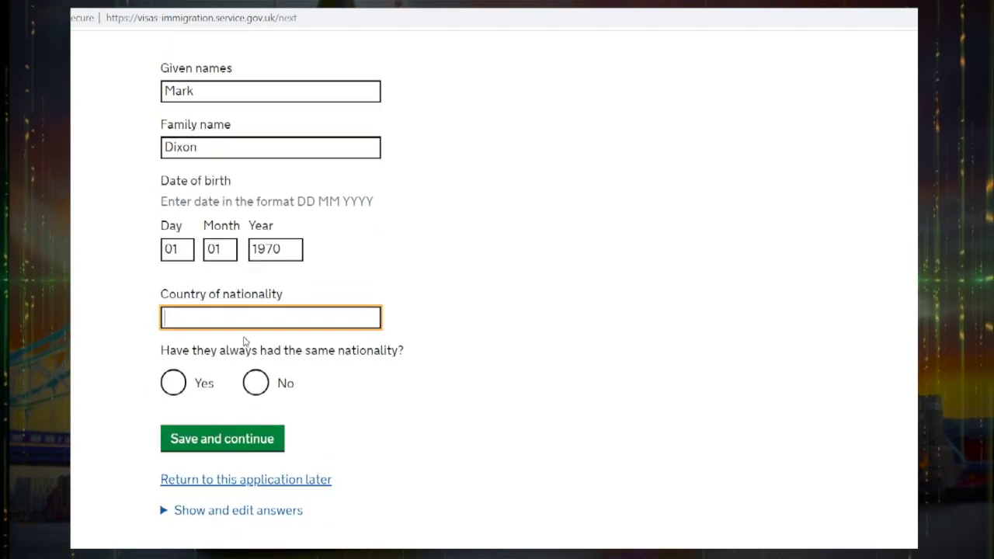
type("Ind")
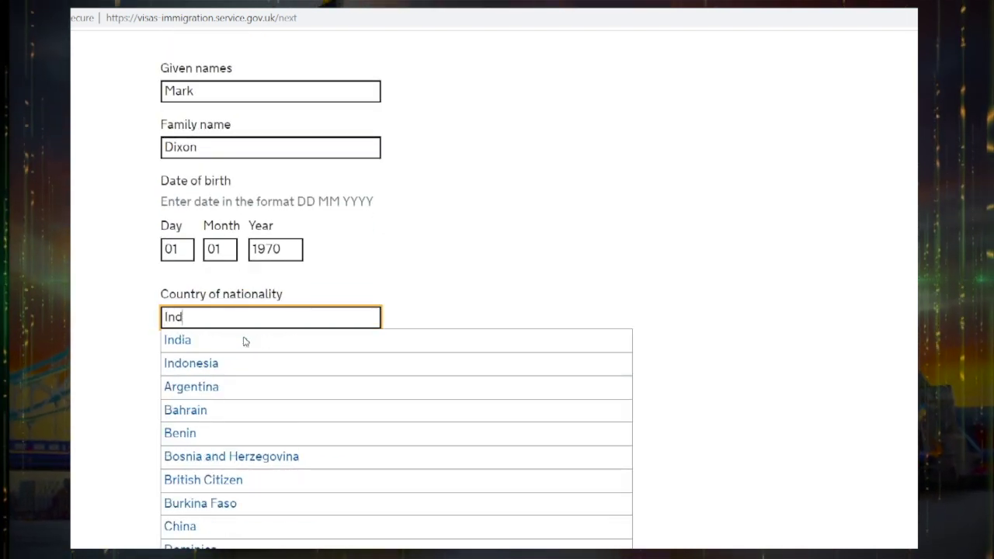
left_click(243, 342)
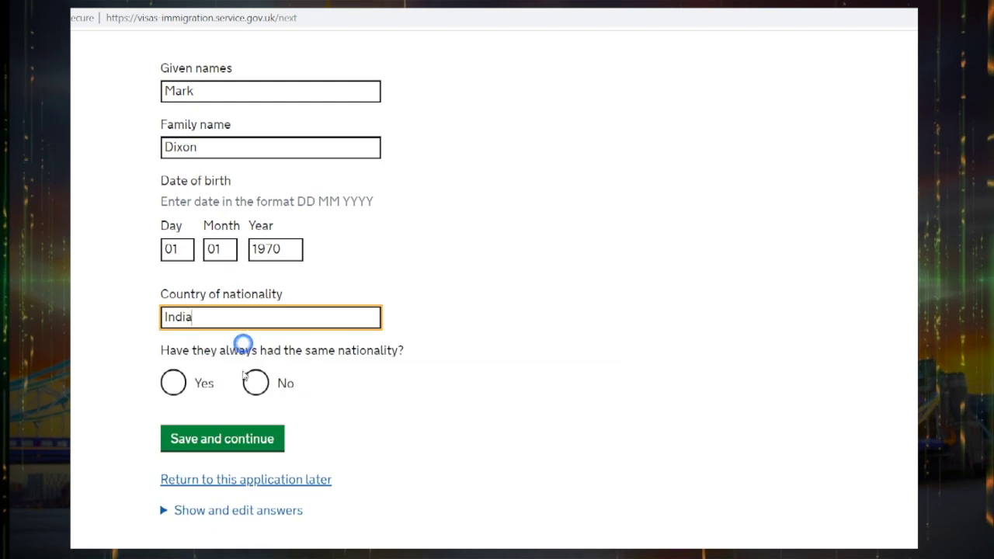
left_click(174, 382)
left_click(205, 440)
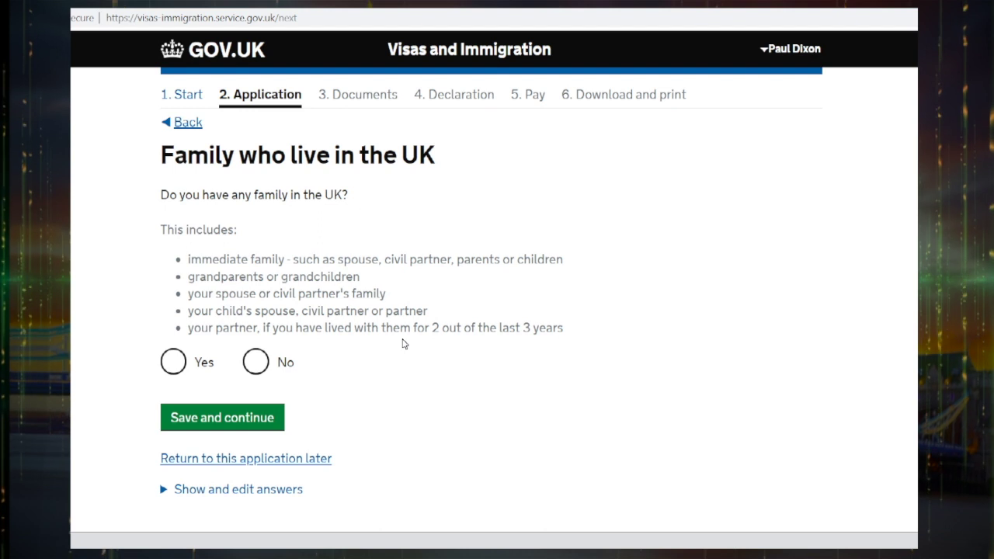
Answer Yes to having family in the UK and save, reaching the relative's details form.
left_click(177, 368)
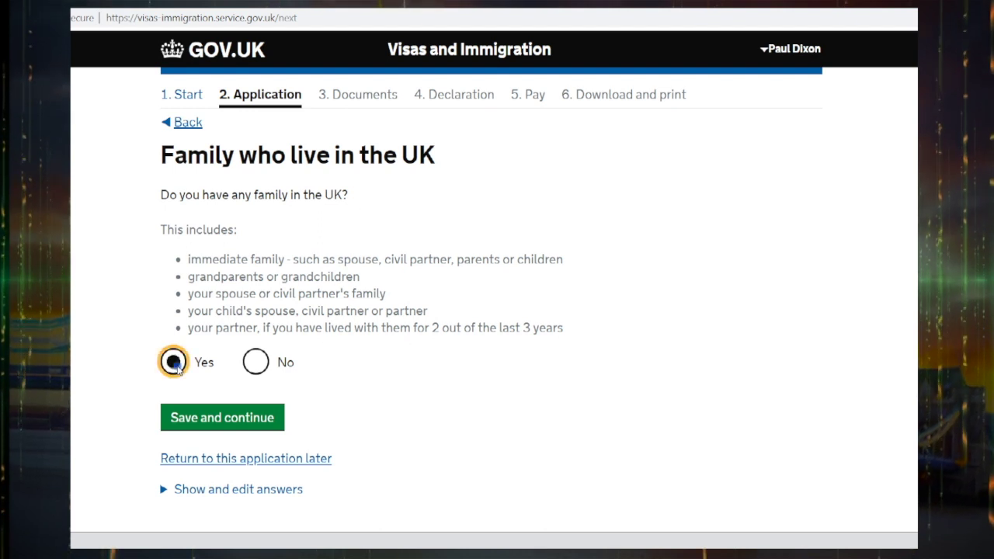
left_click(182, 417)
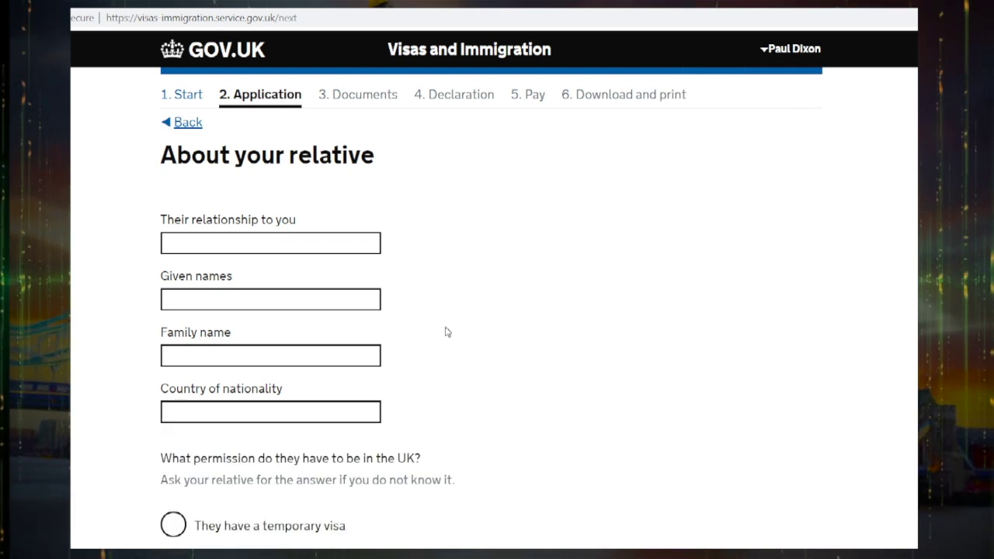
scroll(447, 330, "down", 1)
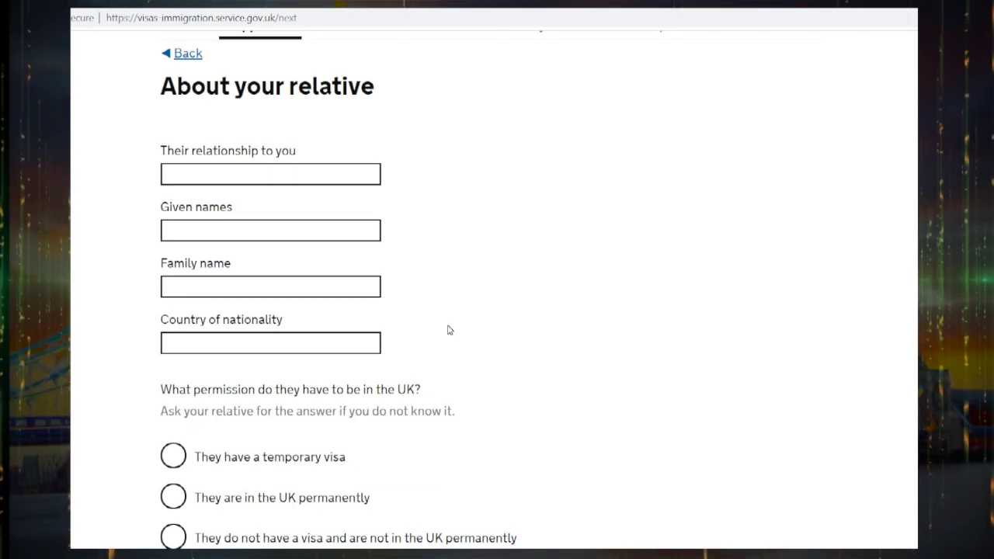
scroll(448, 330, "down", 1)
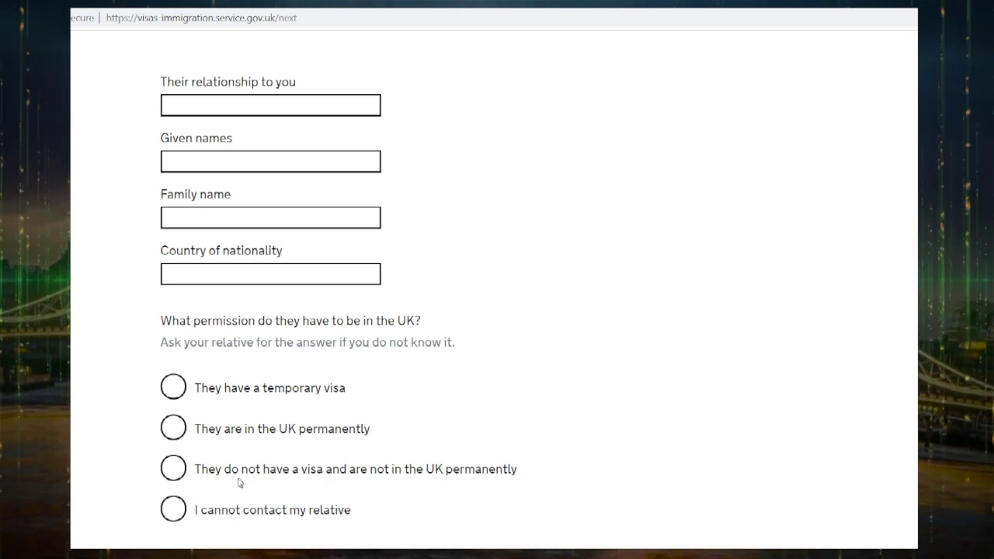
scroll(458, 417, "down", 1)
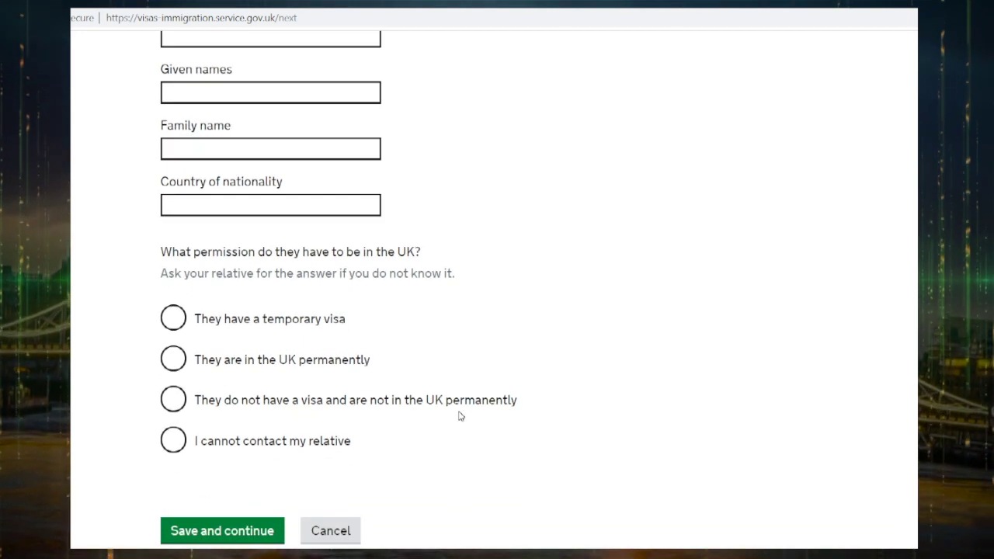
scroll(458, 416, "down", 1)
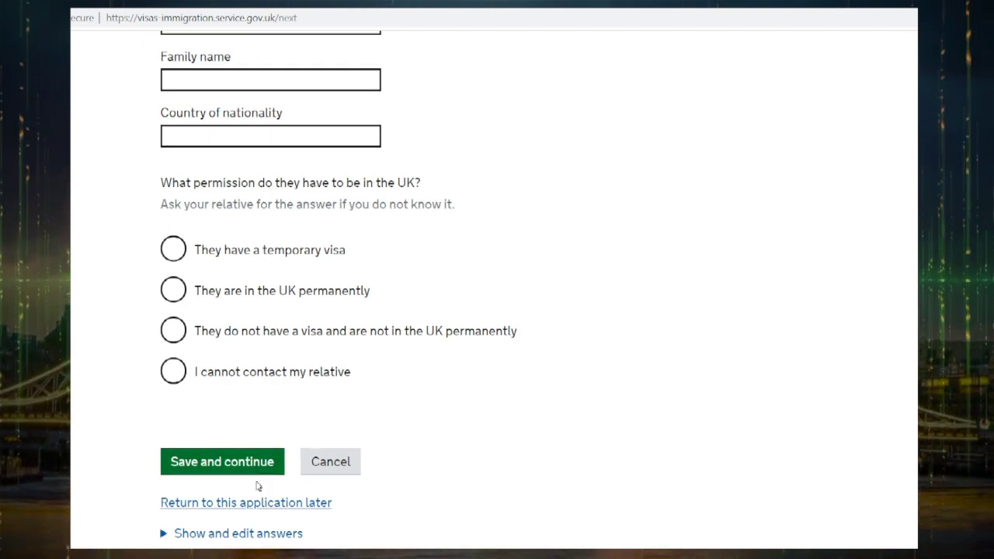
Cancel the relative form, then answer No to family in the UK and save.
left_click(332, 461)
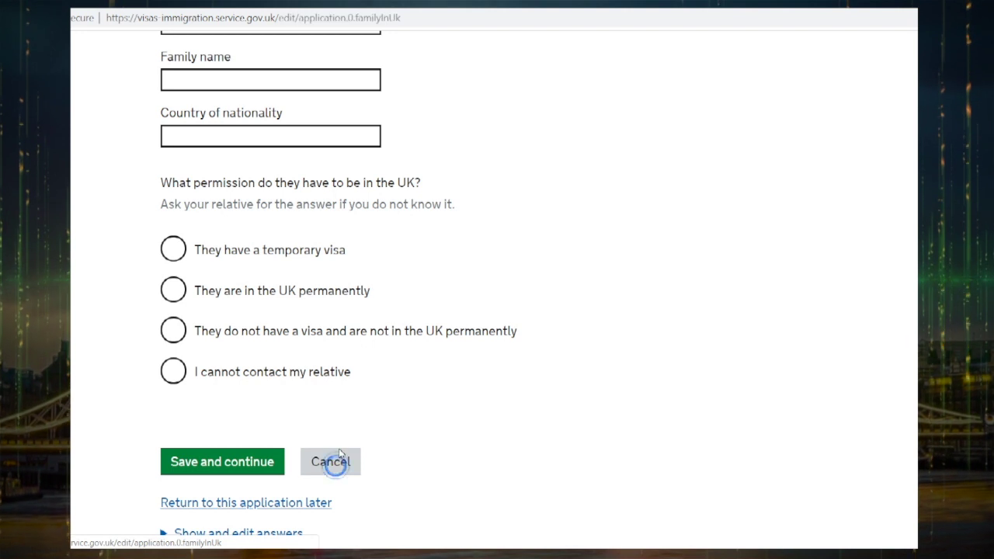
left_click(256, 362)
left_click(237, 417)
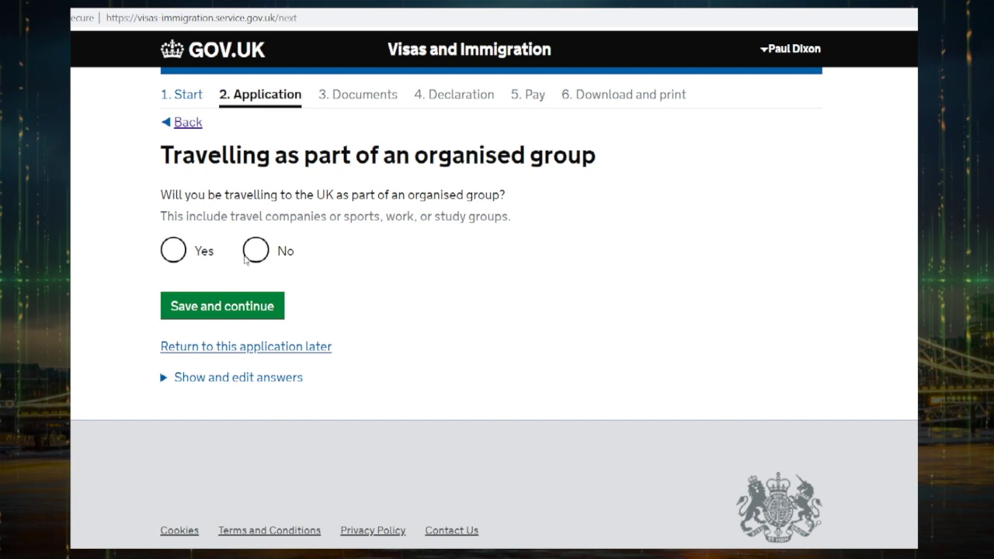
Answer No to travelling in an organised group and save.
left_click(174, 252)
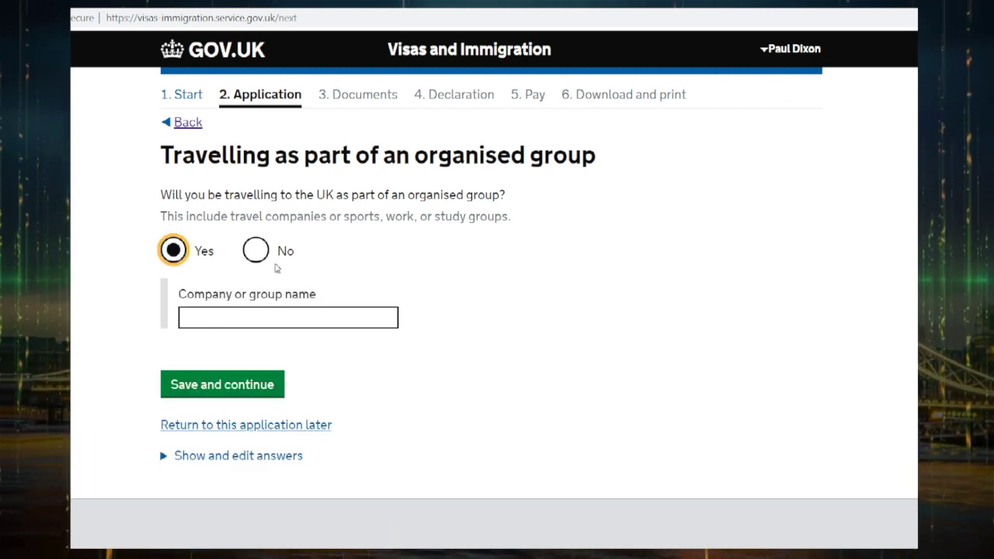
left_click(254, 251)
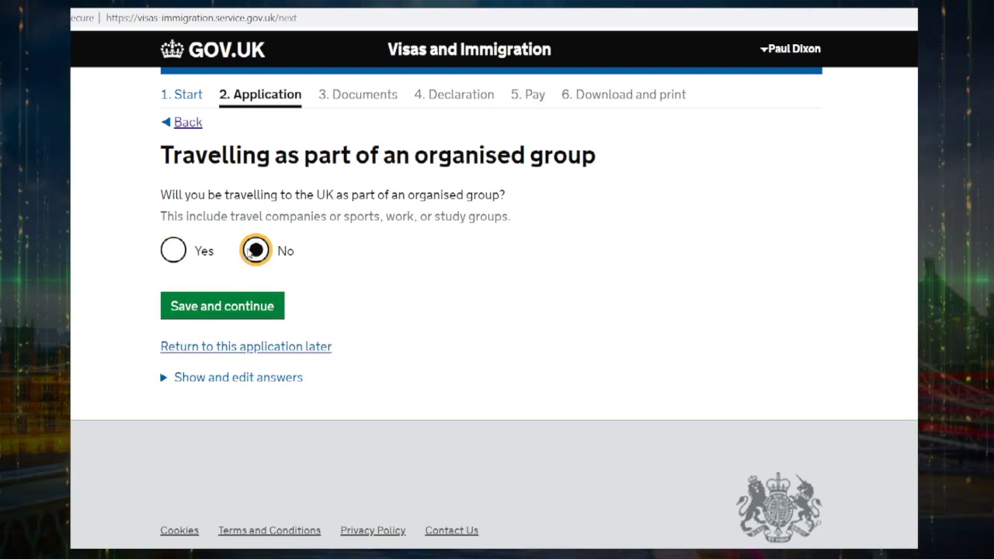
left_click(206, 309)
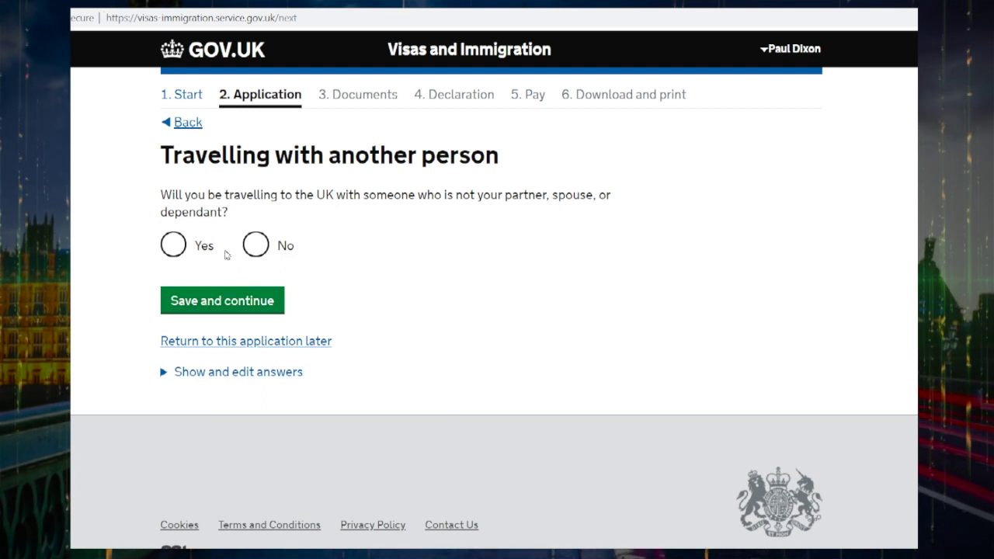
Re-save the organised group answer, then answer No to travelling with another person and save.
left_click(174, 245)
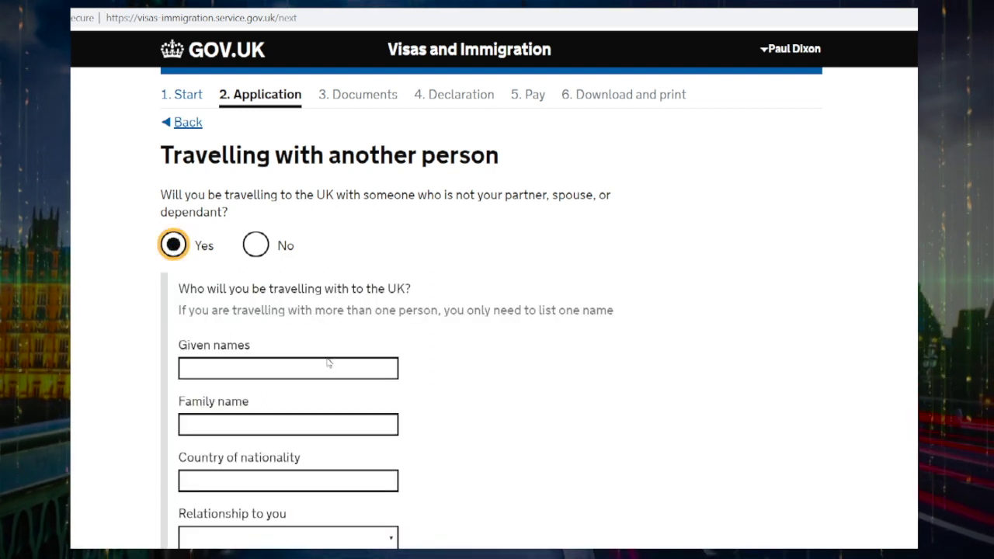
scroll(402, 365, "down", 1)
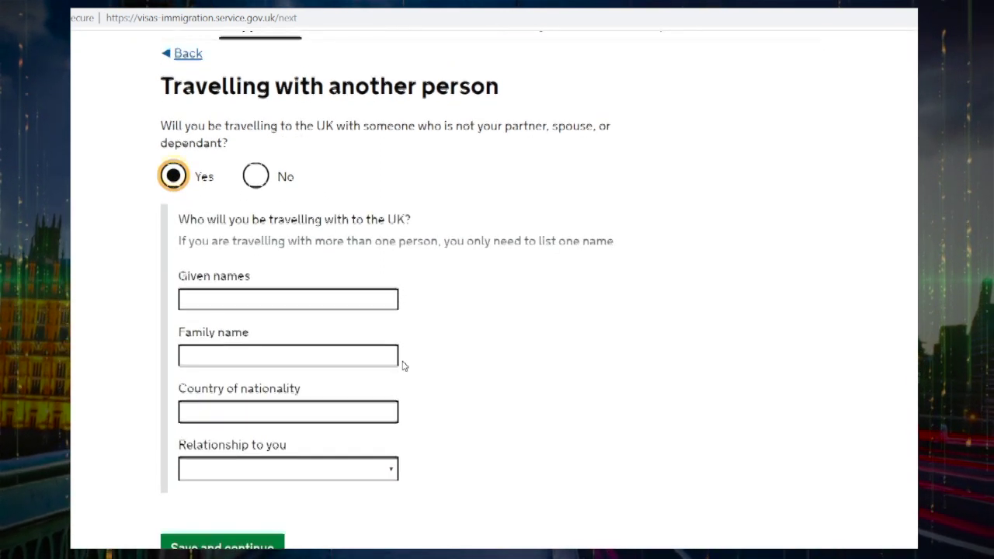
scroll(403, 366, "down", 1)
scroll(403, 366, "up", 1)
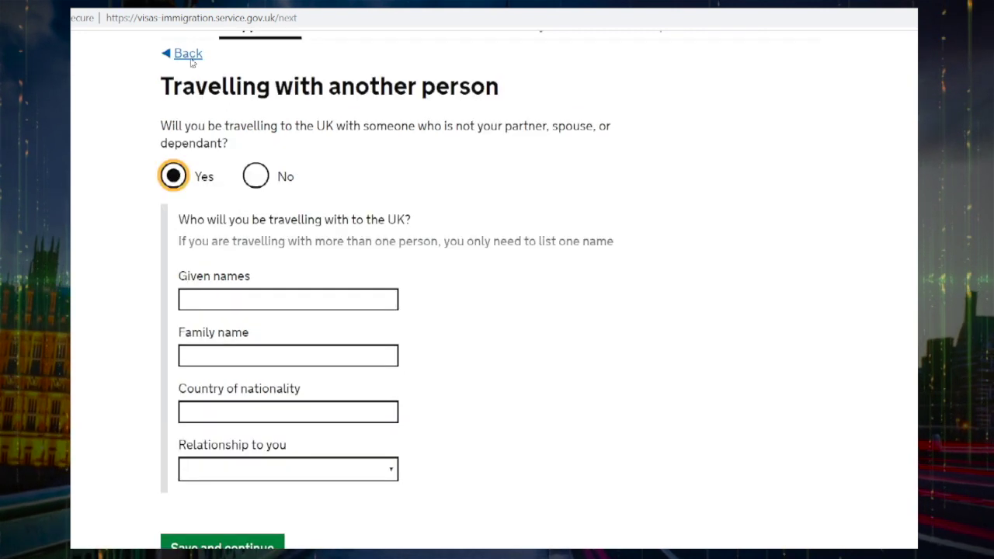
left_click(189, 56)
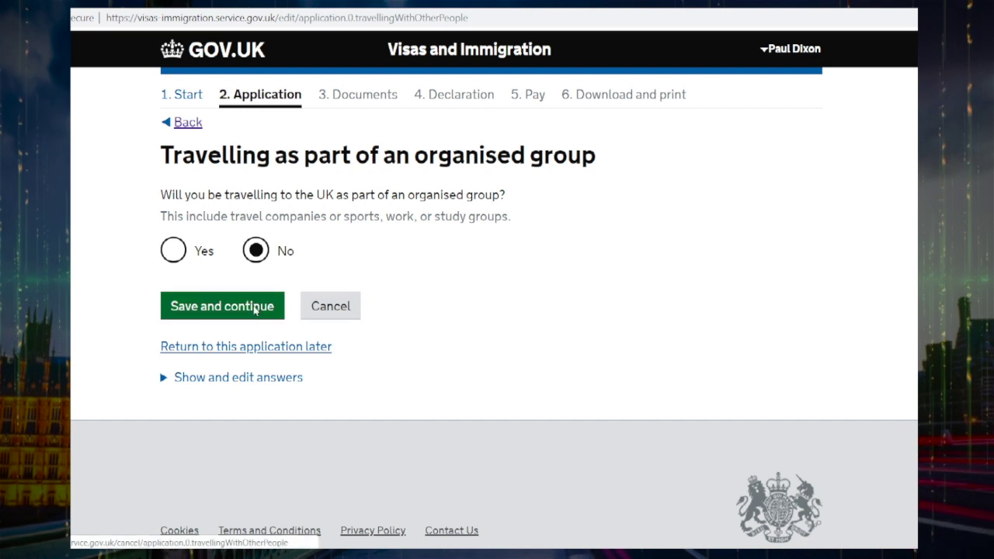
left_click(255, 310)
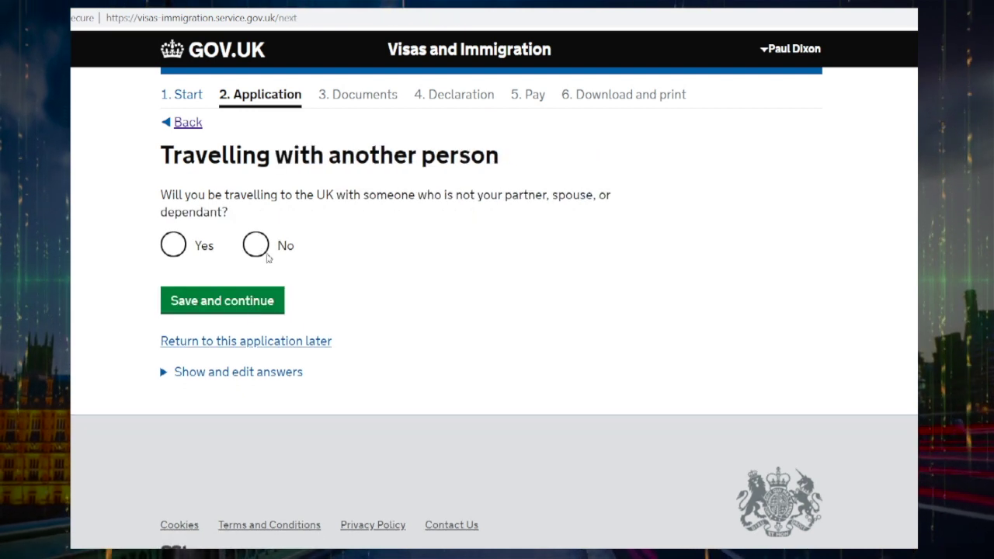
left_click(257, 245)
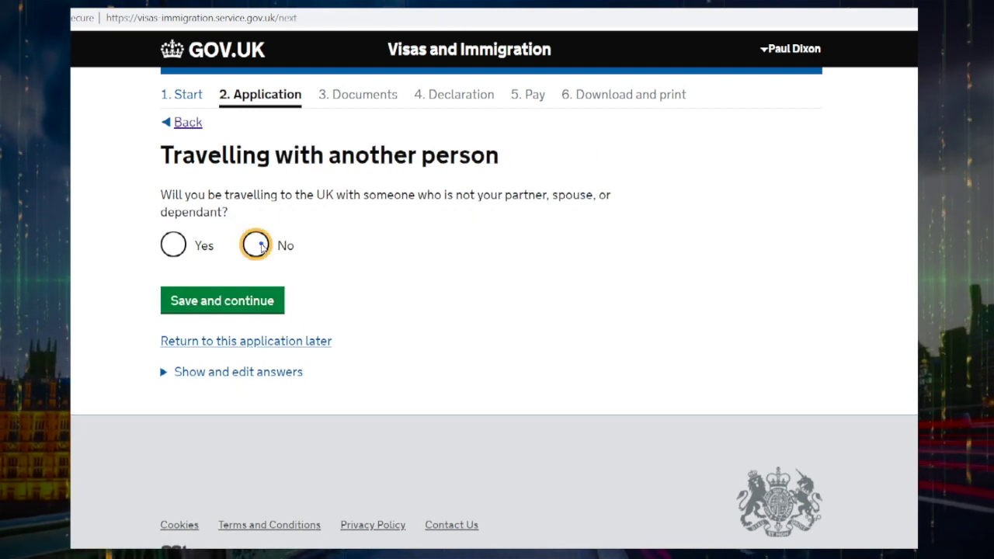
left_click(221, 309)
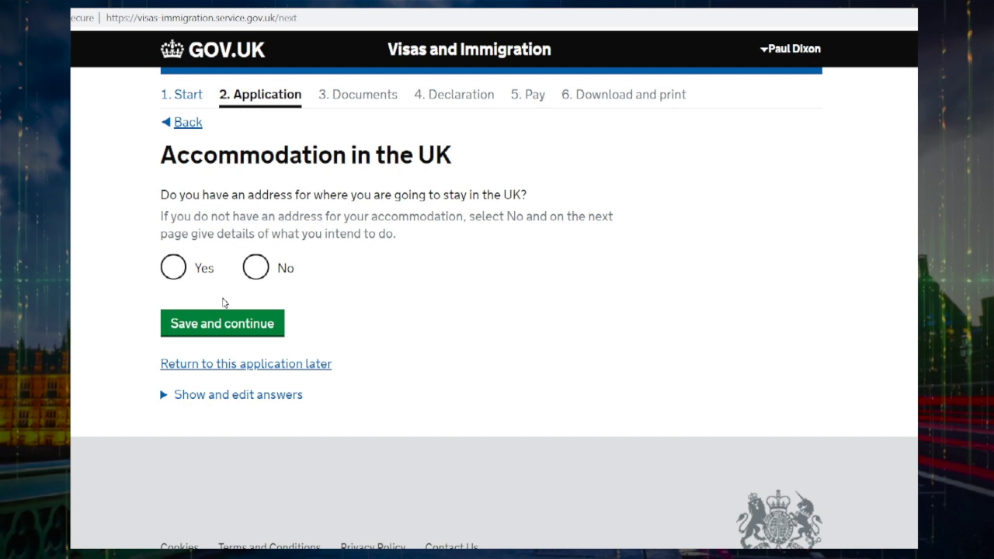
Answer Yes to having a UK address and enter 'University Accommodation' as the place to stay.
left_click(173, 267)
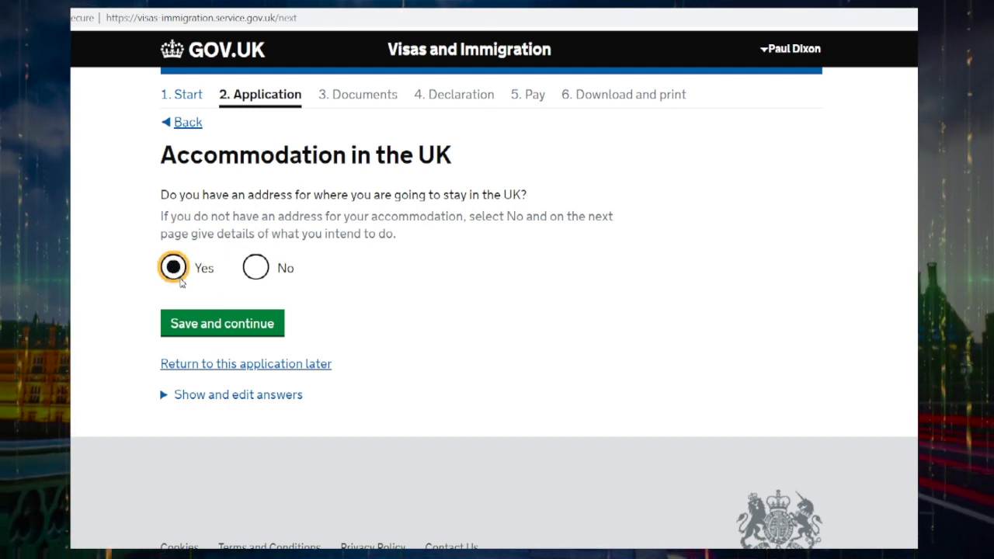
left_click(213, 324)
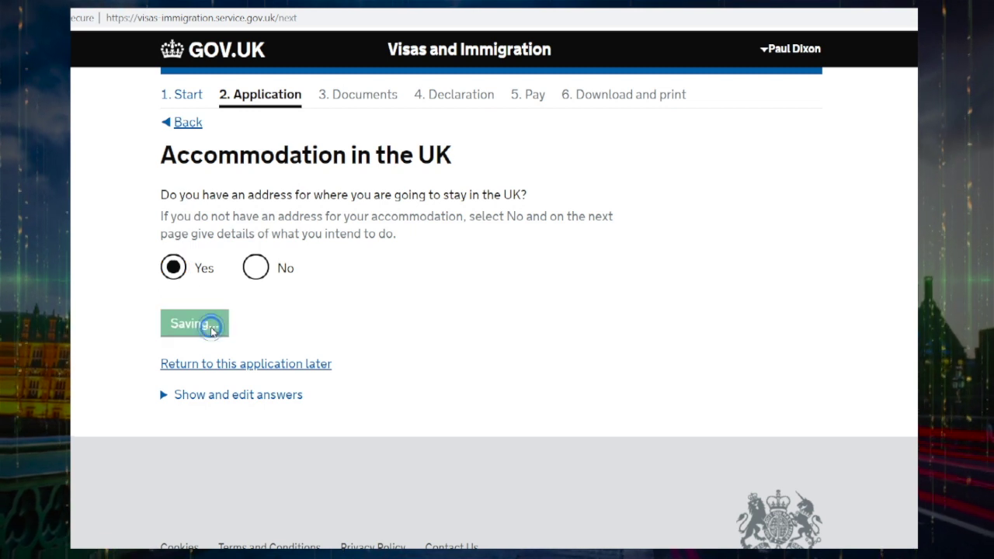
scroll(215, 326, "down", 2)
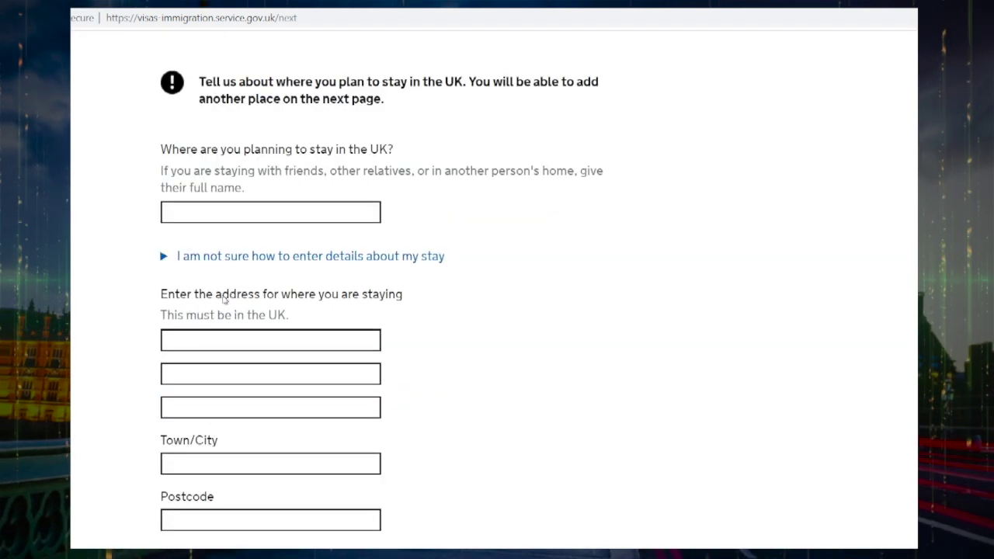
left_click(230, 214)
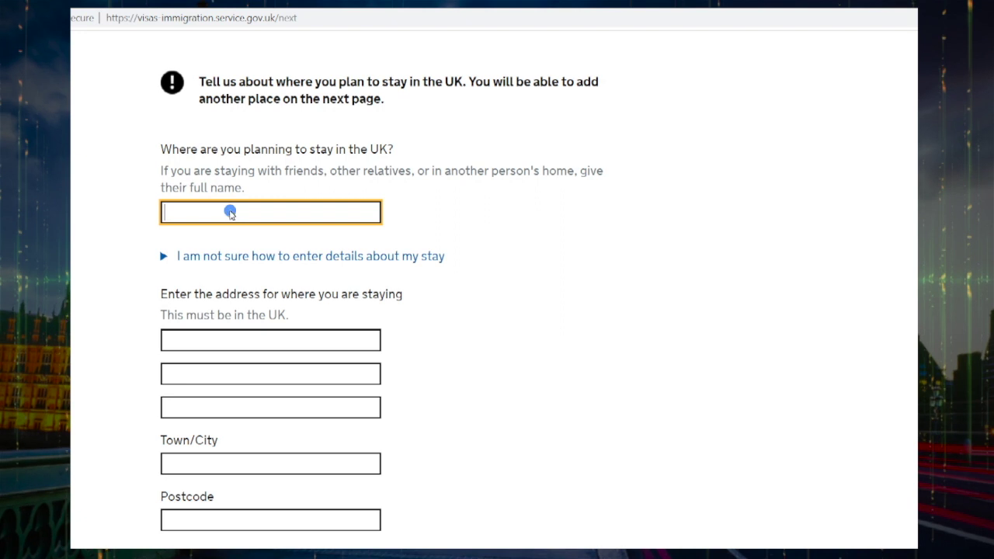
type("University A")
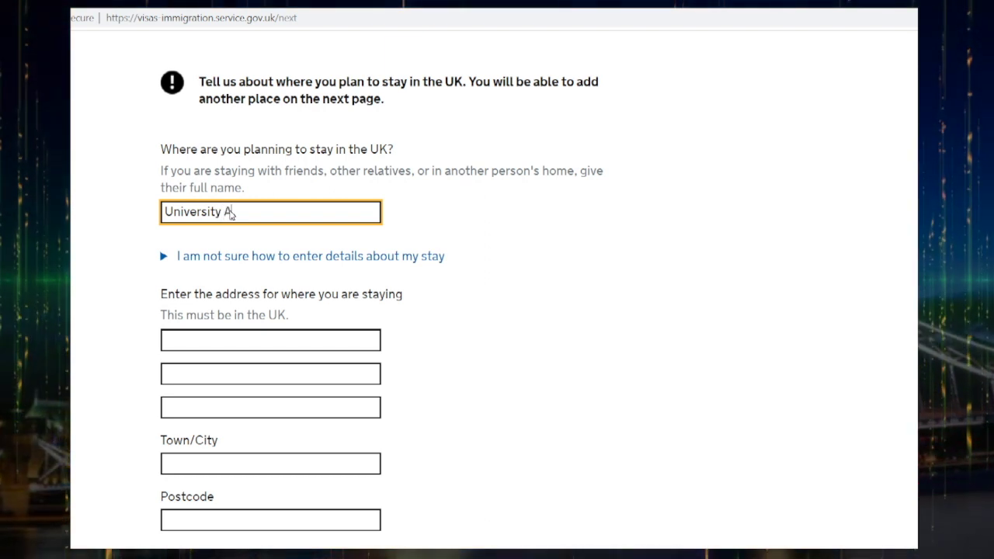
type("ccommodation")
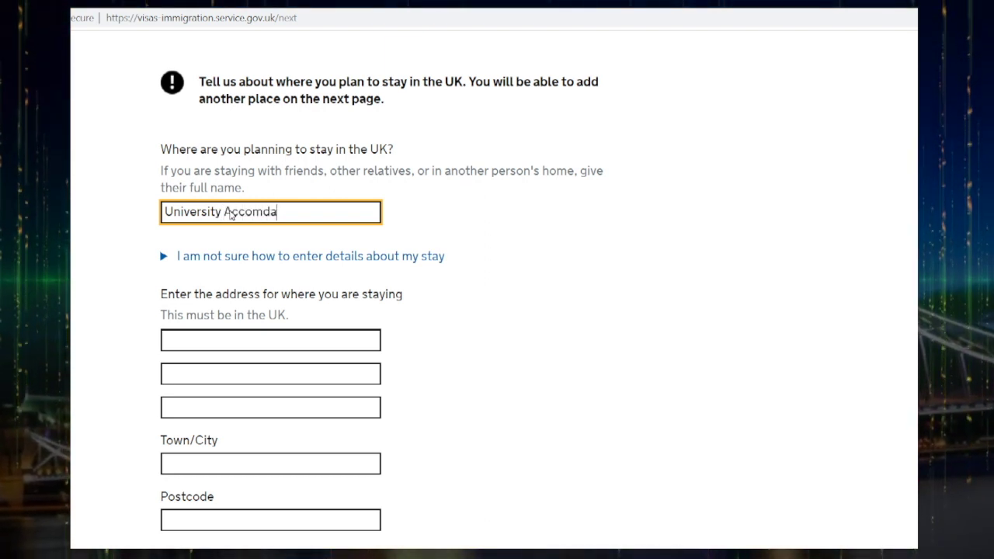
scroll(300, 369, "up", 2)
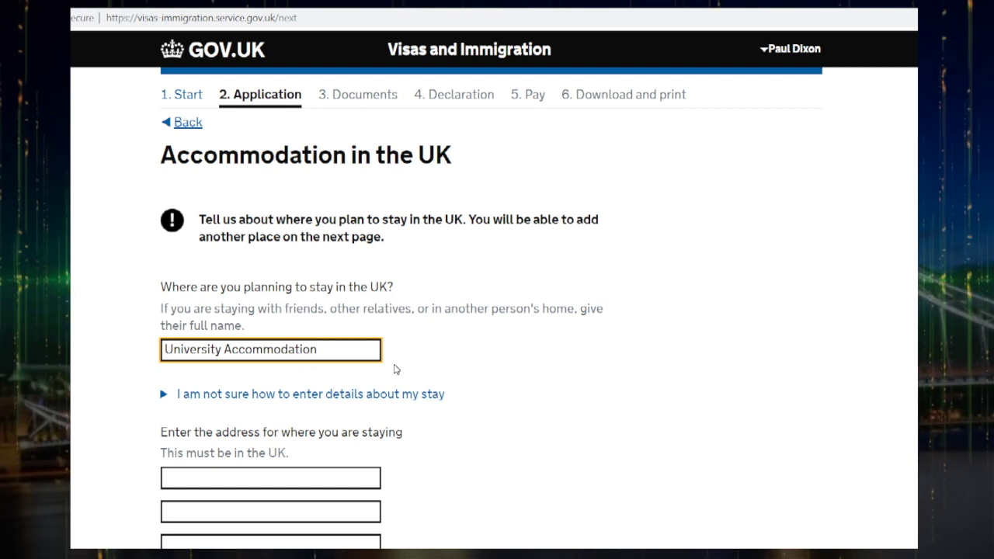
scroll(394, 369, "down", 2)
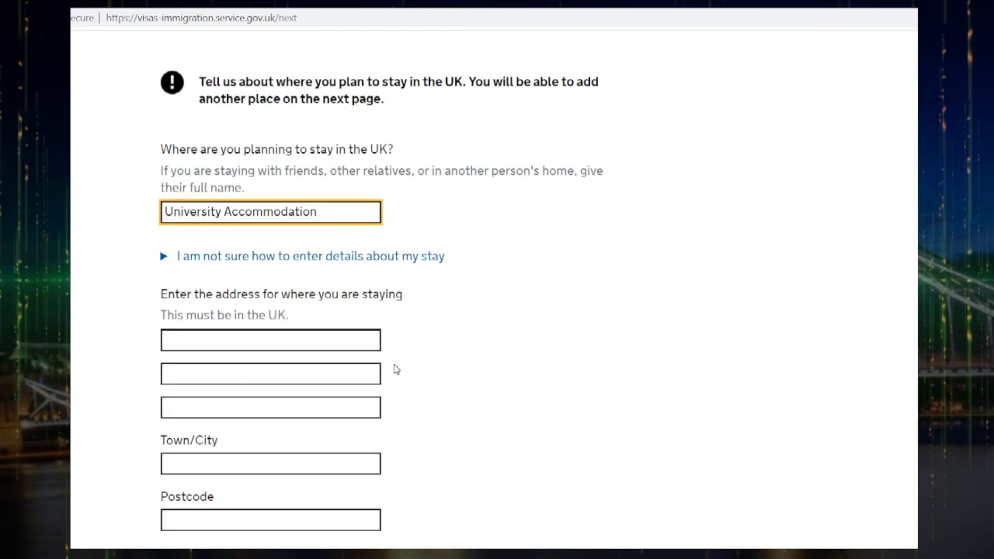
scroll(395, 369, "down", 1)
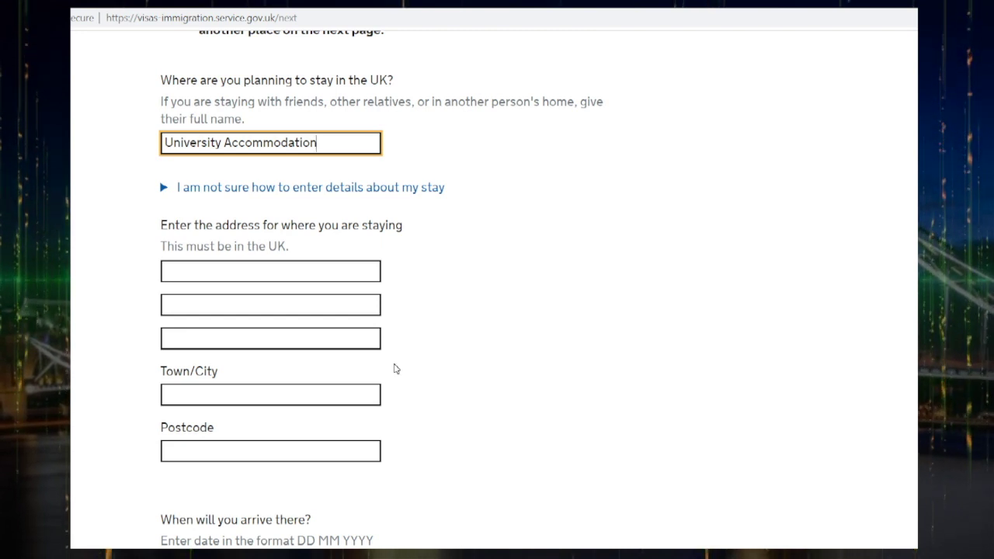
scroll(395, 369, "down", 1)
scroll(395, 369, "up", 4)
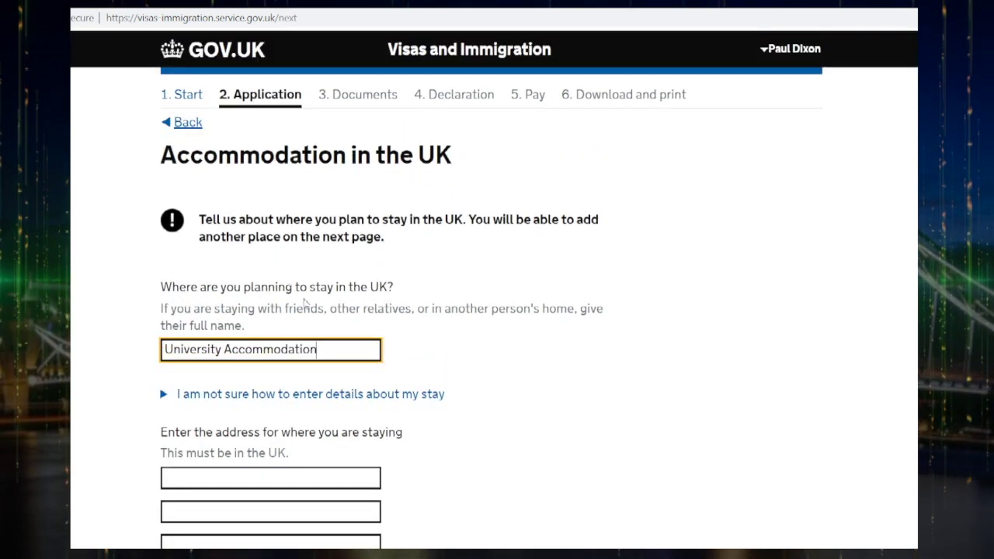
Go back, change the UK address answer to No, and save.
left_click(187, 122)
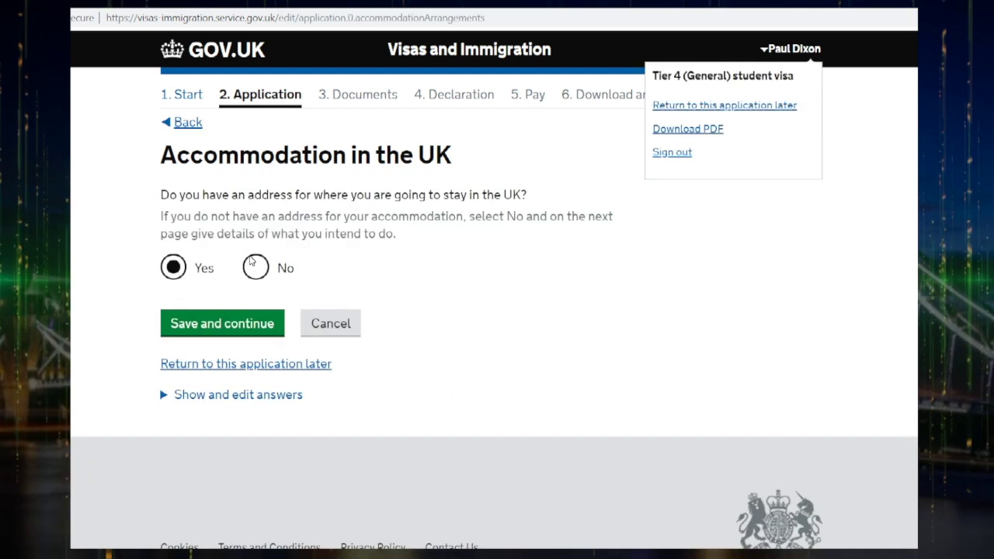
left_click(257, 269)
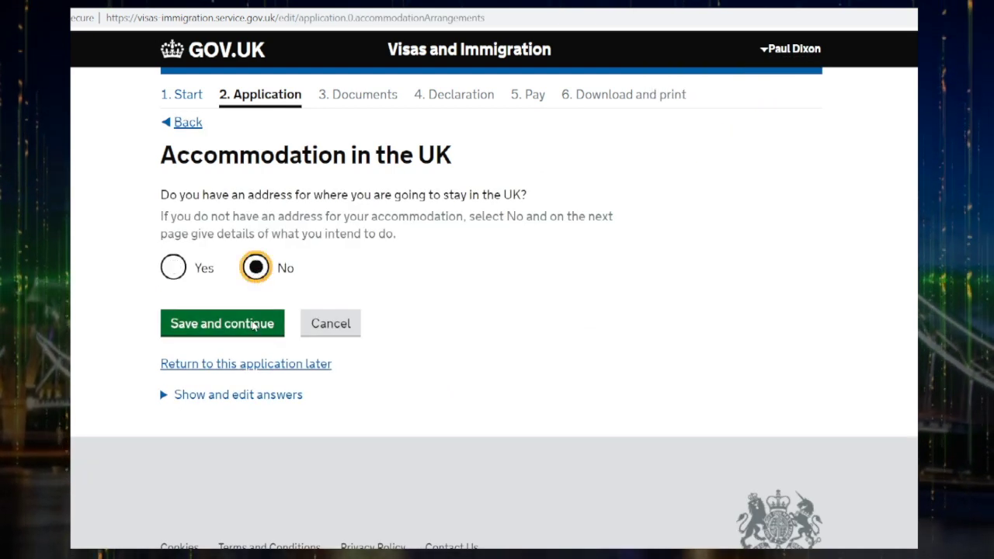
left_click(252, 325)
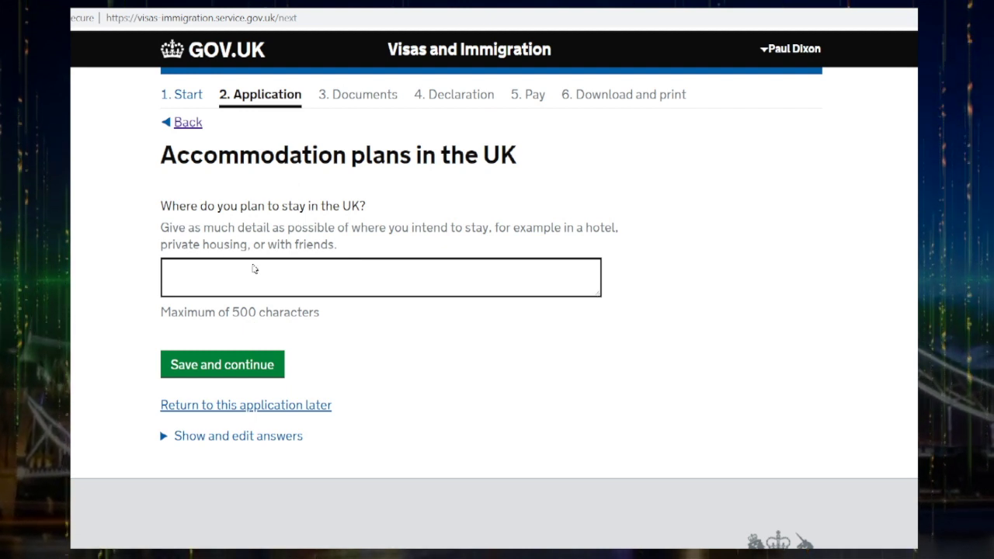
Enter 'Will staying at my friends place.' as the accommodation plans and save.
left_click(225, 270)
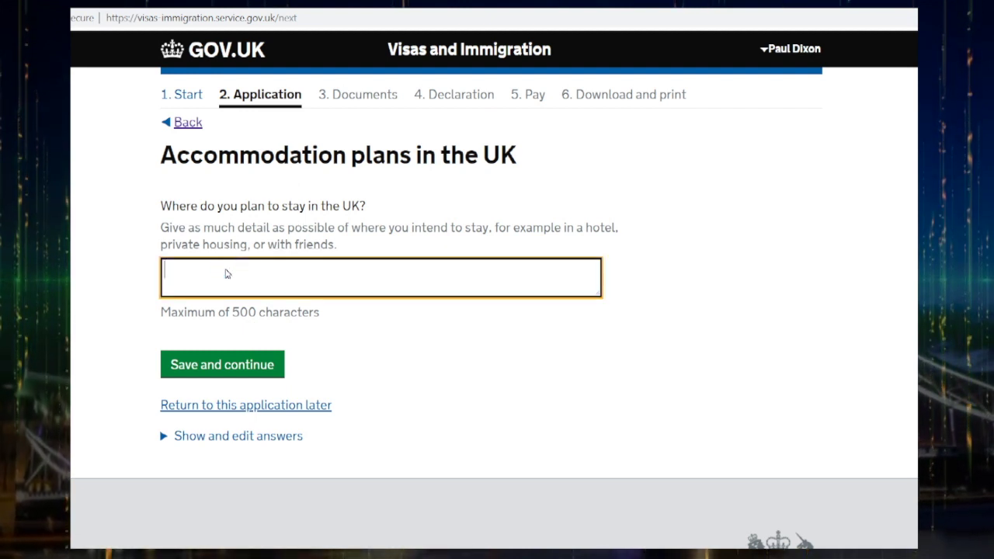
type("Will ")
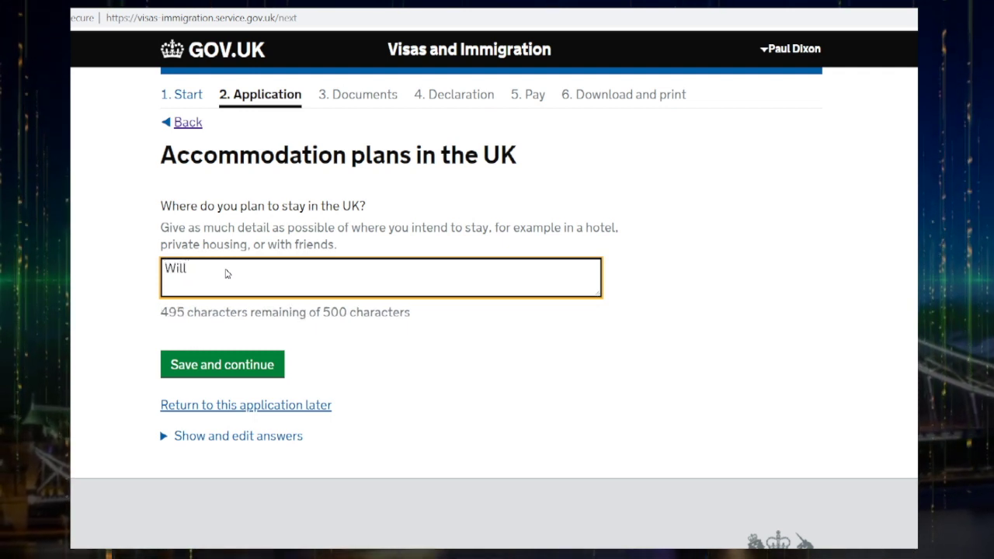
type("staying")
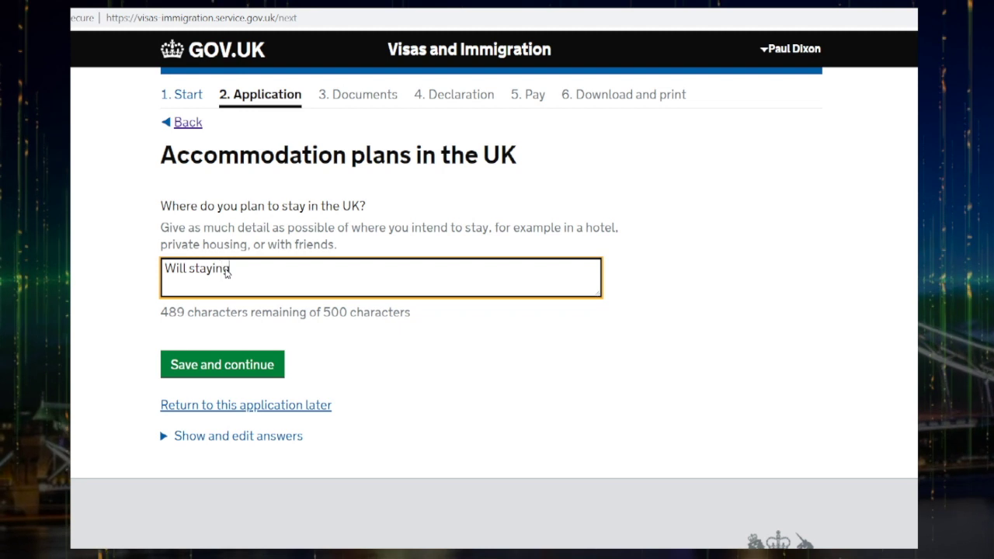
type(" at my friends pl")
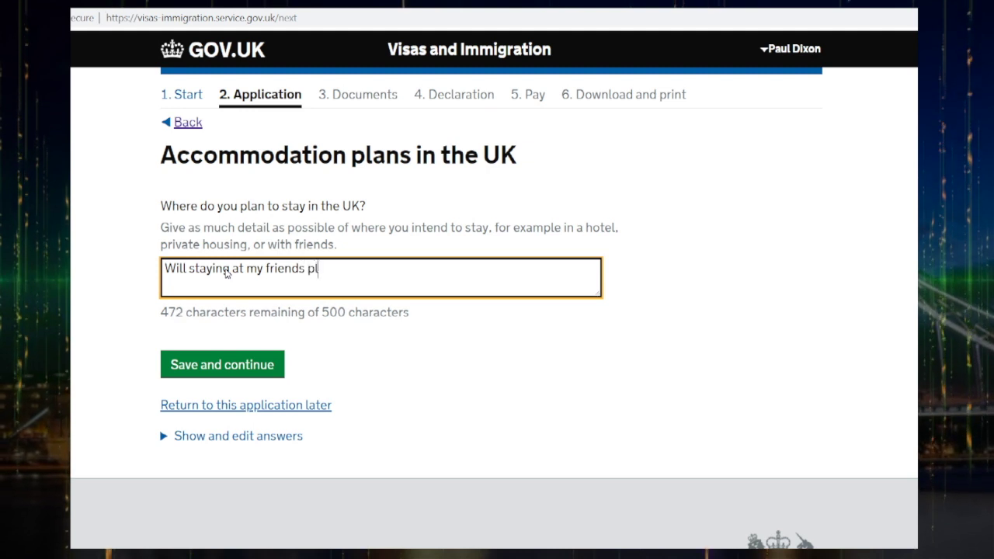
type("ace.")
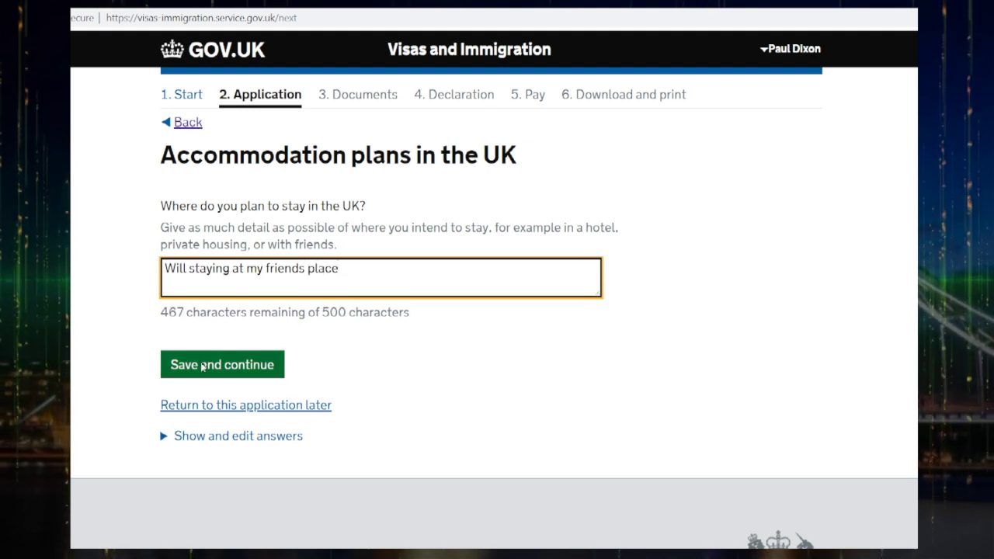
left_click(202, 364)
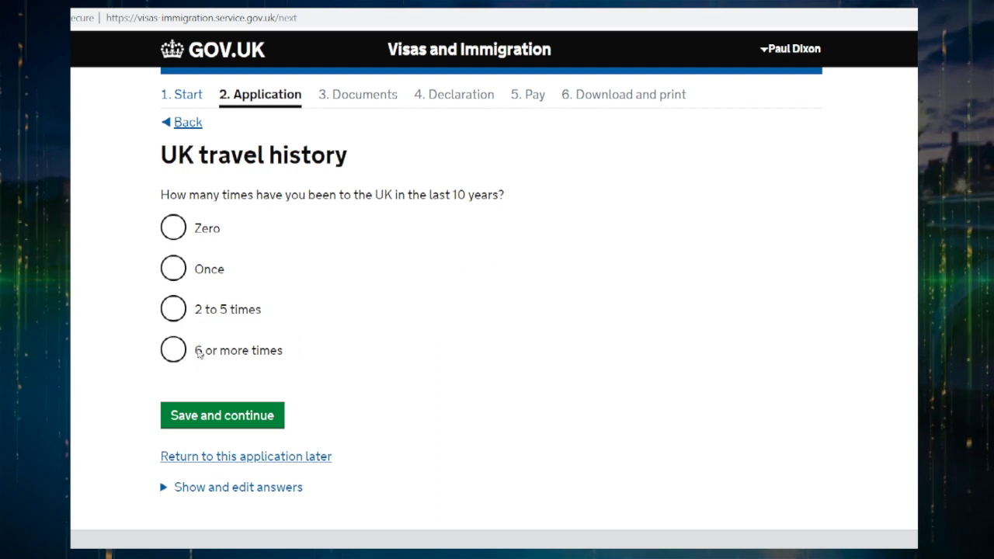
Save Zero visits to the UK, then toggle the previous UK visa answer from No to Yes.
left_click(182, 232)
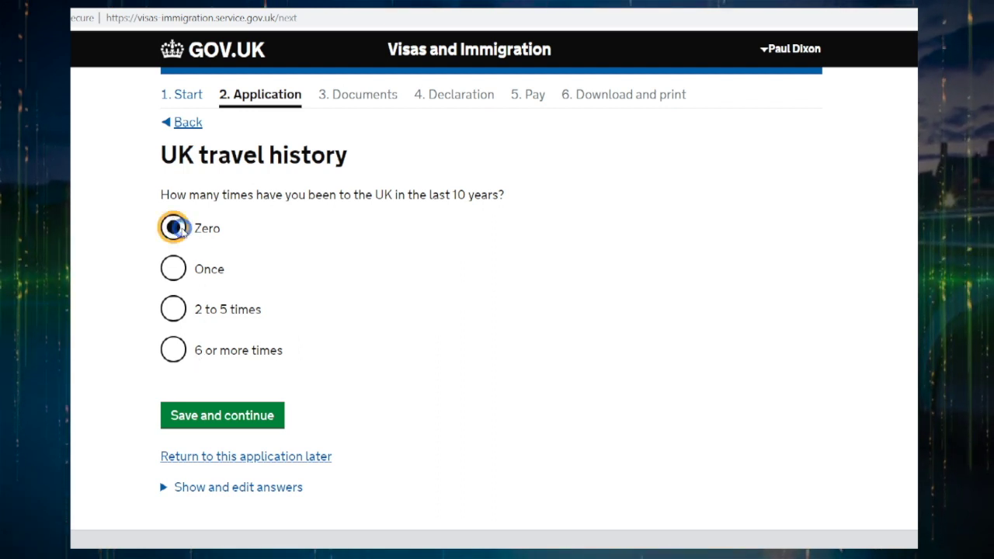
left_click(208, 423)
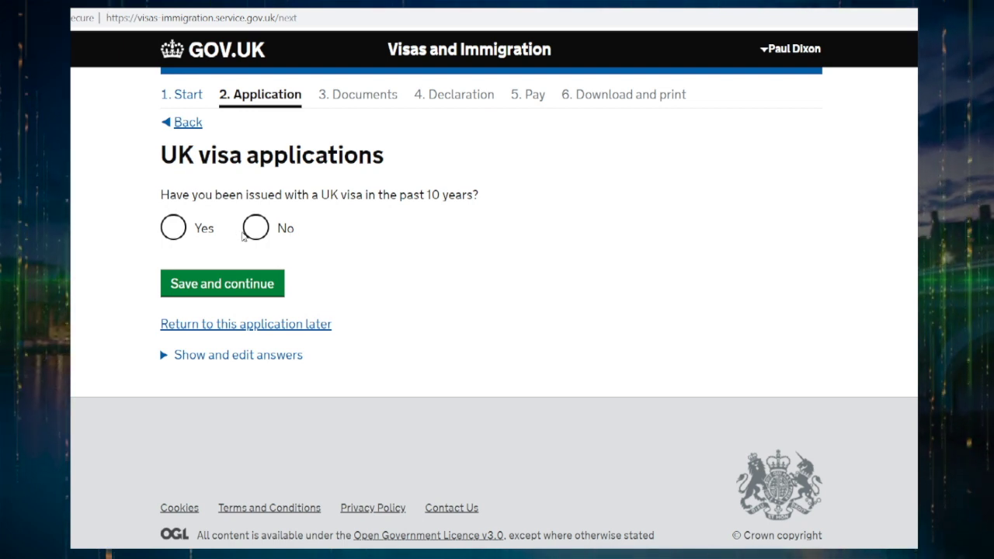
left_click(257, 228)
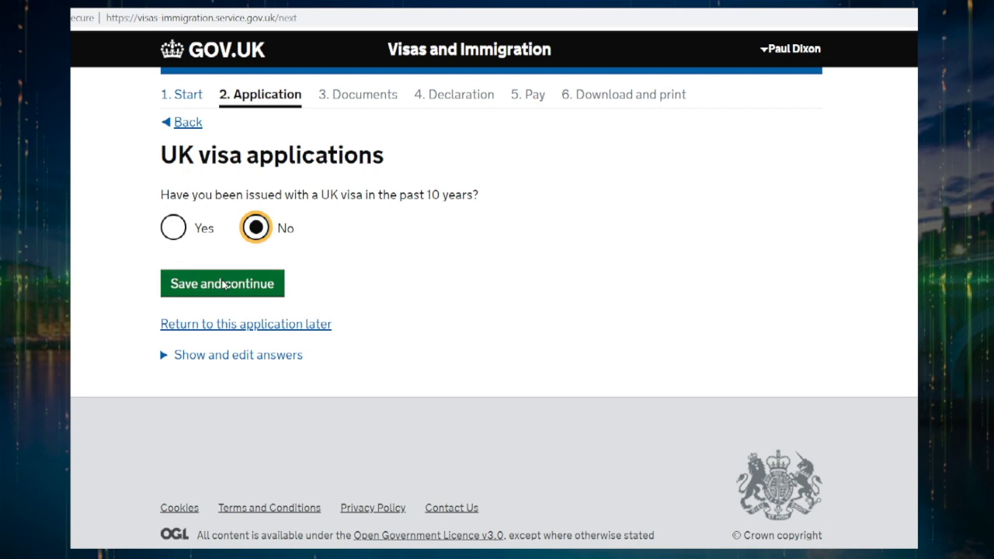
left_click(173, 228)
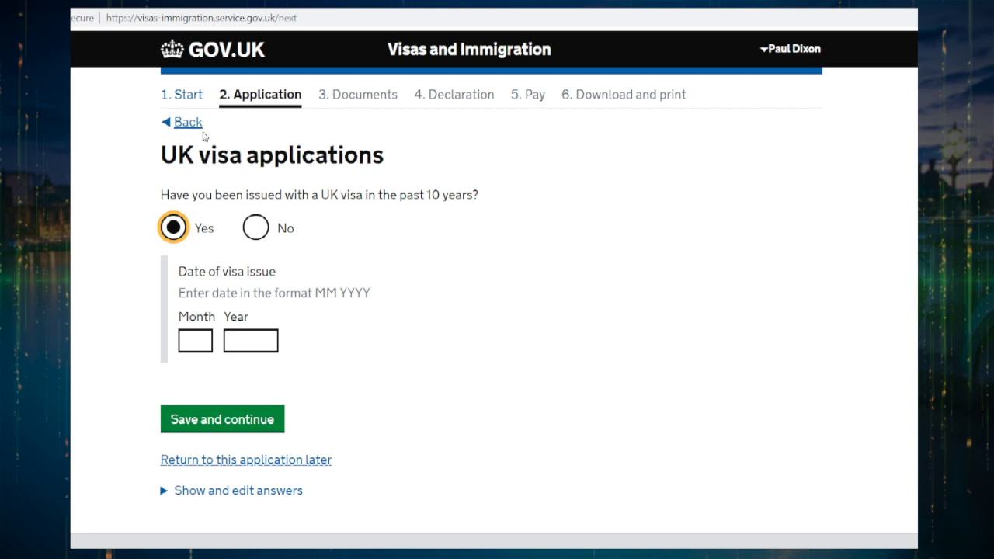
Go back, resubmit Zero UK visits, and answer No to previous UK visas.
left_click(188, 123)
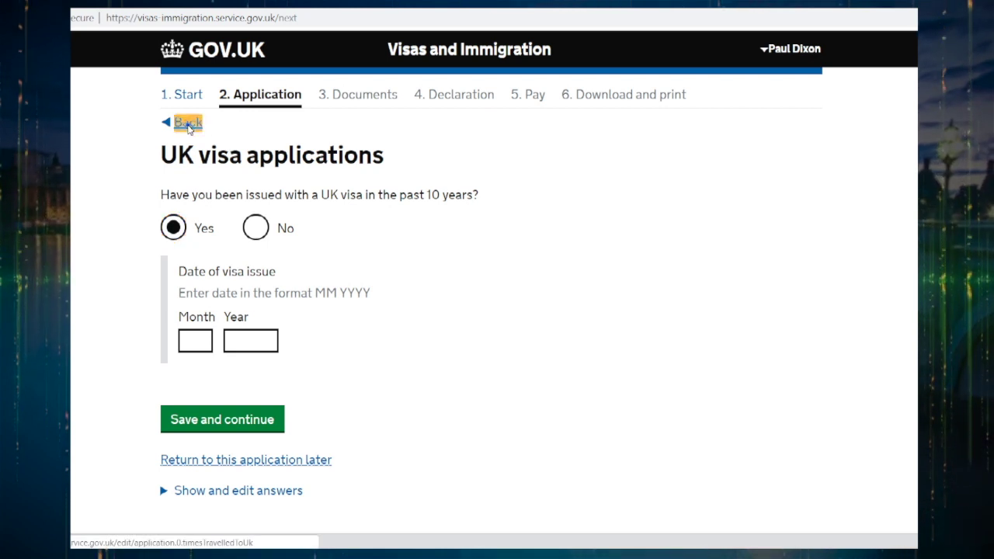
left_click(178, 416)
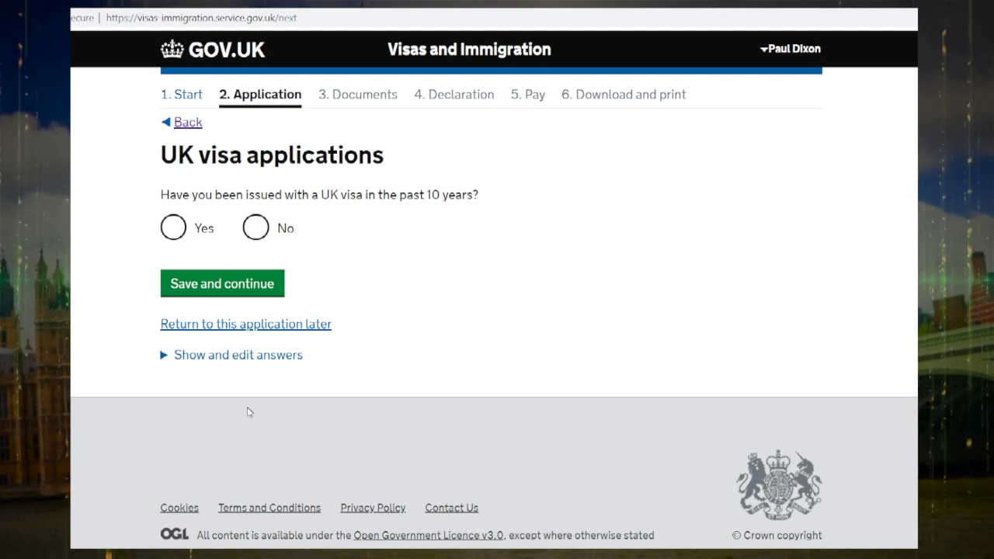
left_click(257, 227)
Save No for previous UK visas and highlight the listed places: Schengen area, USA, New Zealand, Australia.
left_click(233, 285)
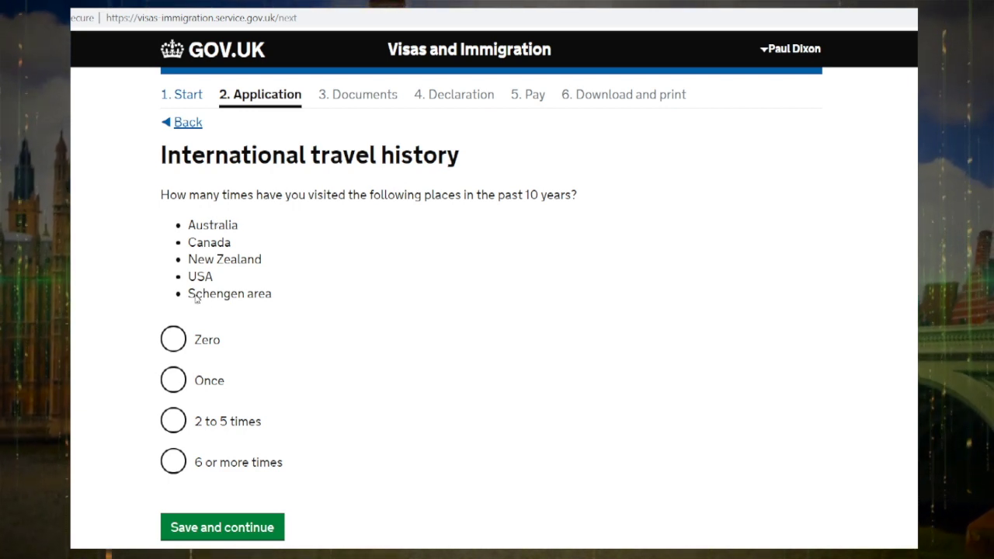
left_click_drag(193, 299, 275, 299)
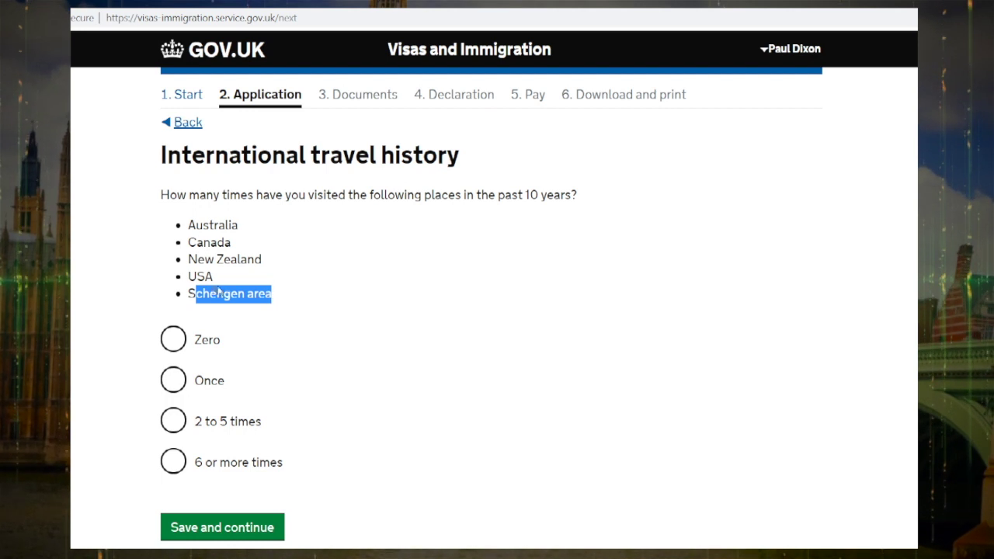
double_click(213, 278)
left_click(266, 265)
left_click_drag(266, 265, 189, 247)
left_click_drag(254, 226, 189, 231)
Answer Once for visits to the listed countries and save.
left_click(176, 344)
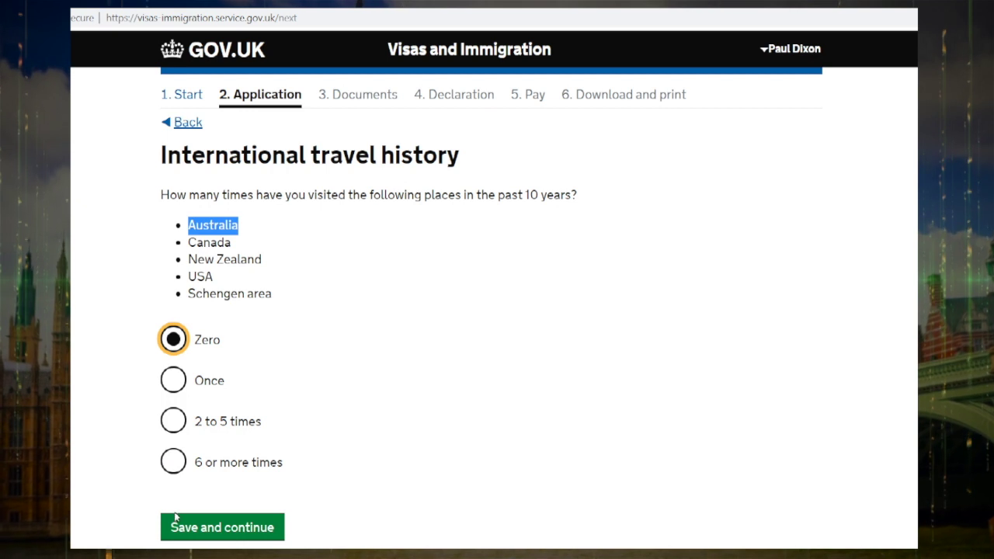
left_click(174, 379)
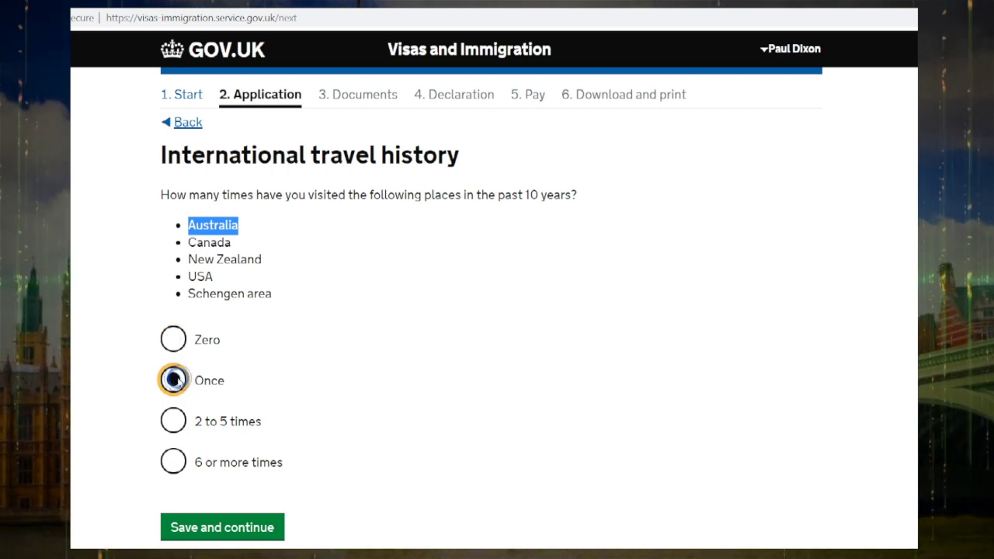
left_click(184, 528)
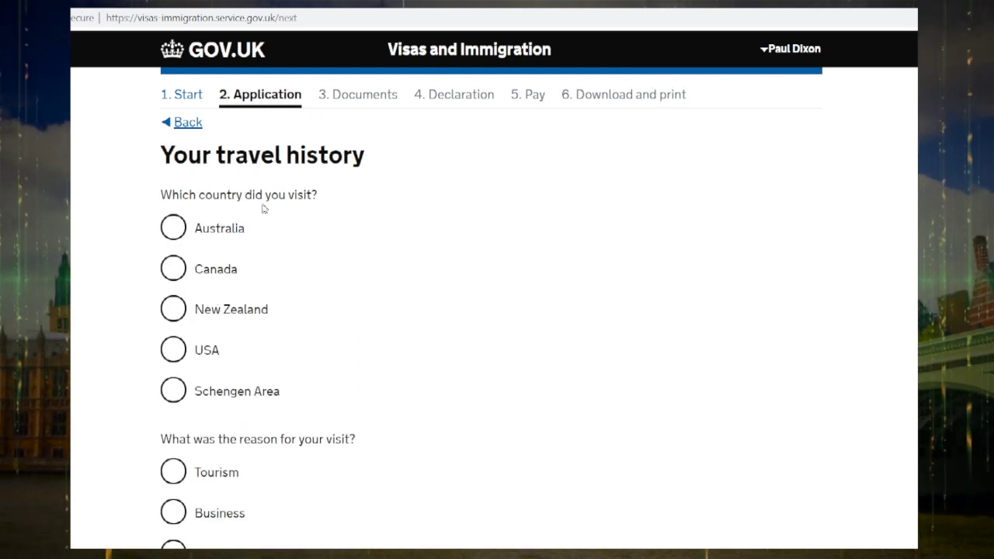
Record the visit as Tourism in Germany within the Schengen Area.
left_click(168, 398)
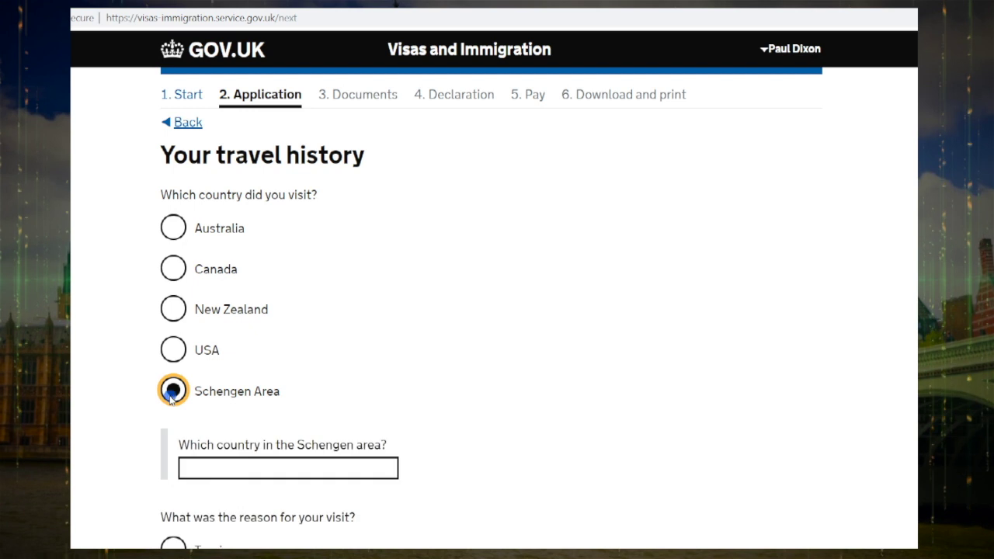
left_click(211, 471)
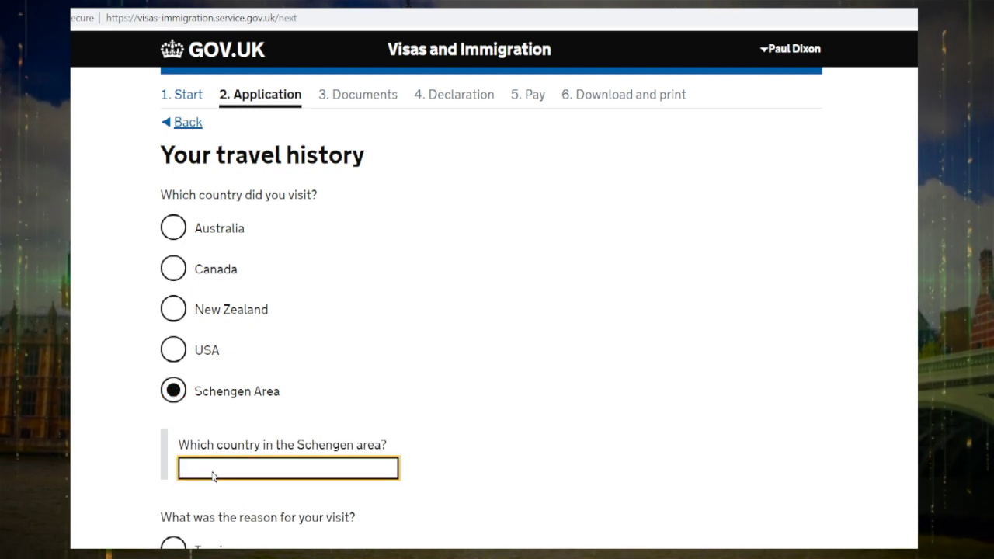
type("Ger")
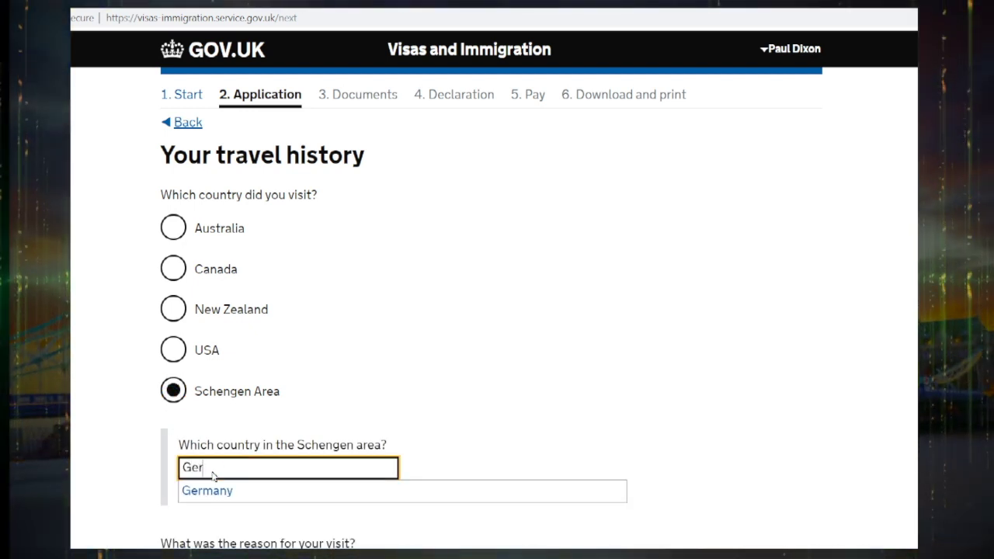
key("Down")
key("Return")
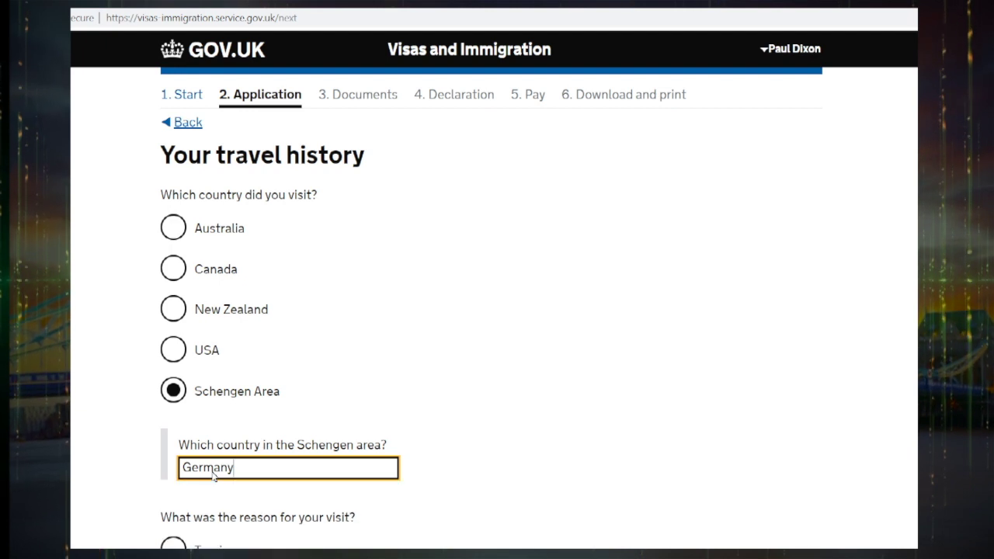
scroll(223, 478, "down", 5)
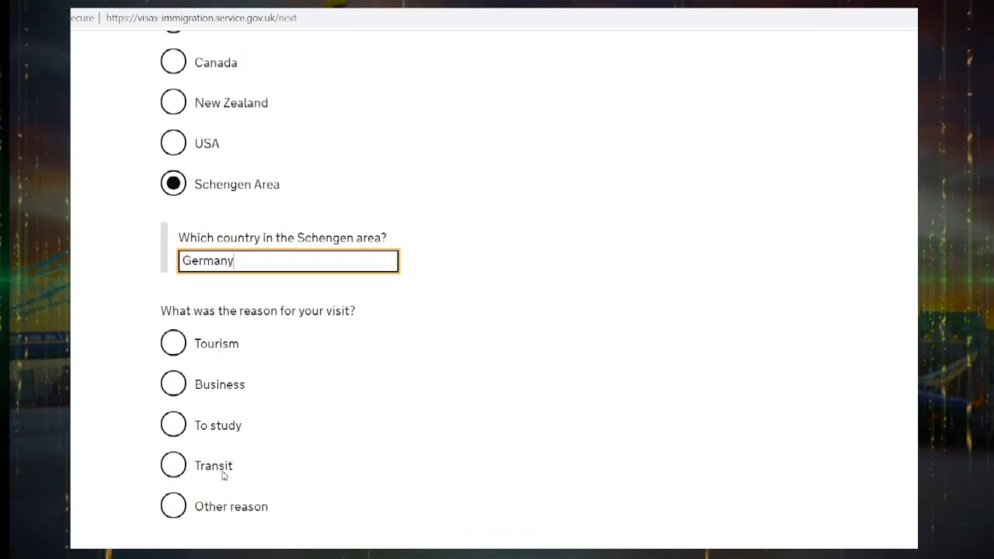
left_click(174, 343)
scroll(280, 366, "down", 5)
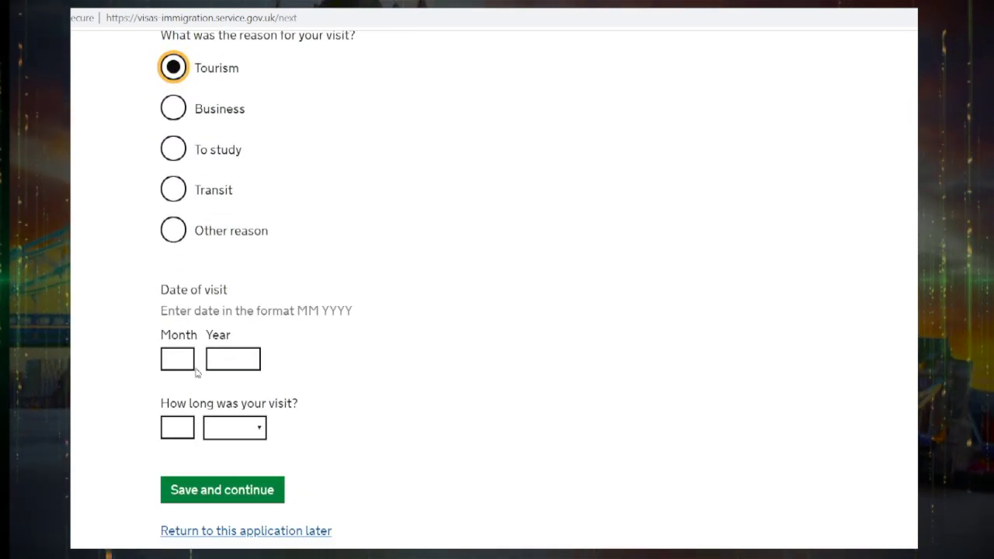
scroll(181, 362, "down", 2)
Date the visit 05 2017, set its length to 1 Weeks, and save.
left_click(184, 291)
type("05")
key("Tab")
type("20")
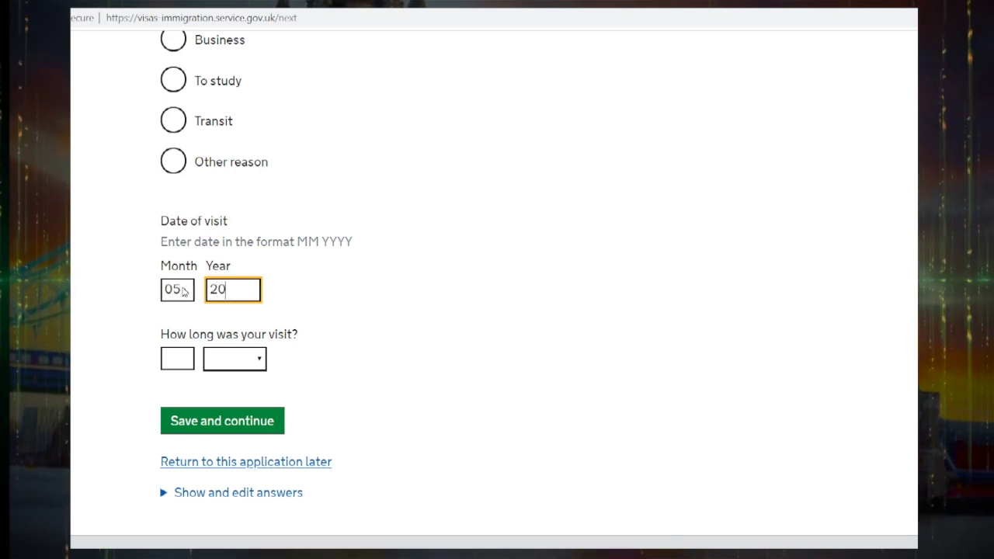
type("17")
key("Tab")
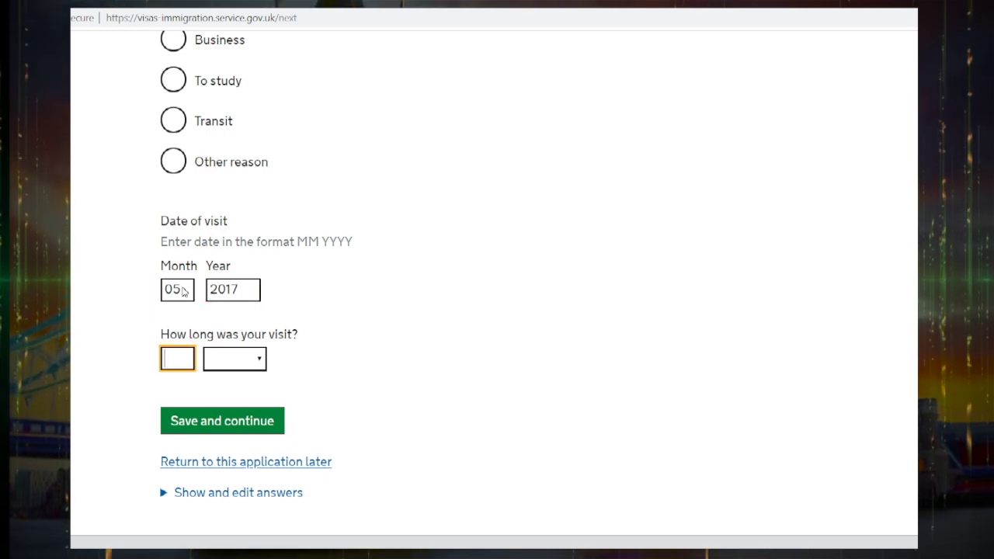
type("1")
left_click(257, 357)
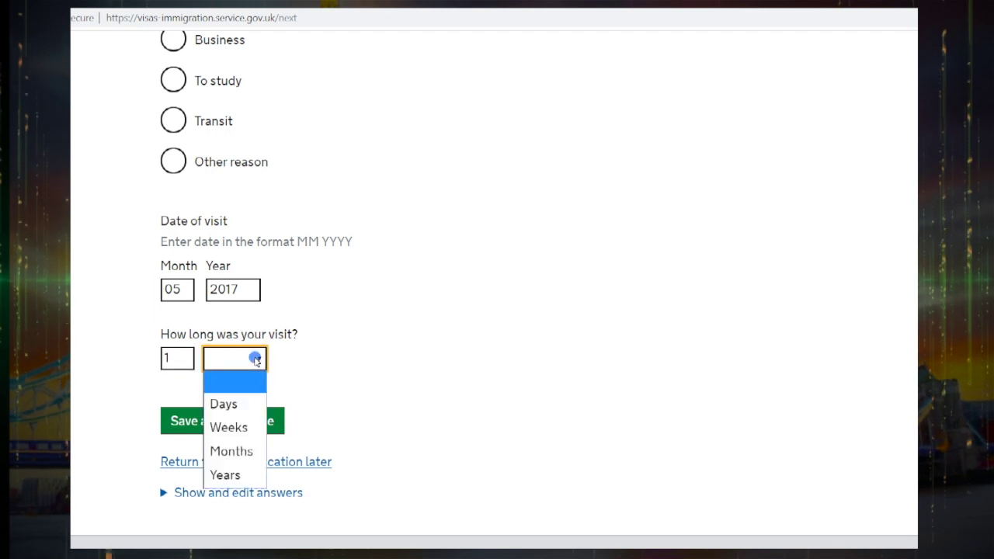
left_click(228, 428)
left_click(222, 420)
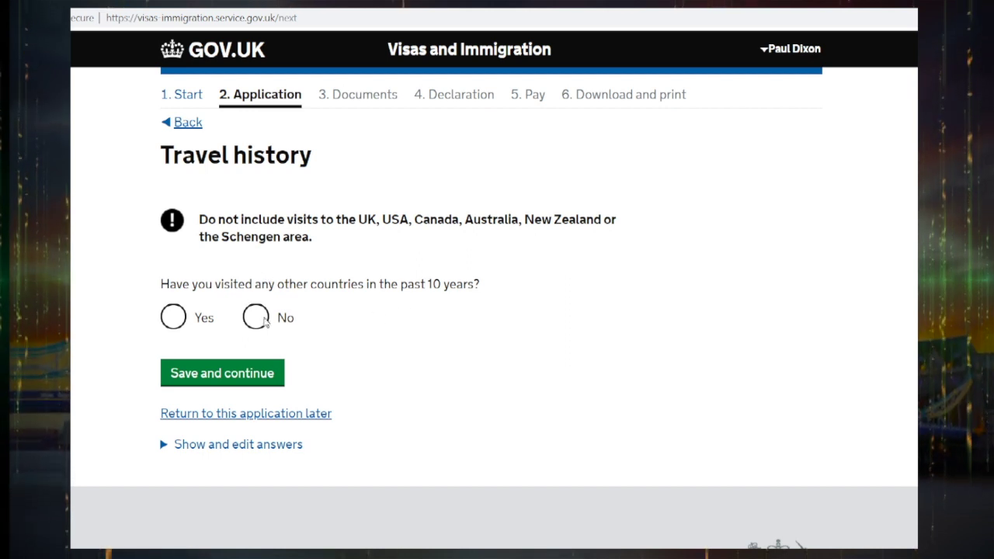
Save No for visiting other countries, then save Yes for UK immigration problems.
left_click(256, 318)
left_click(230, 375)
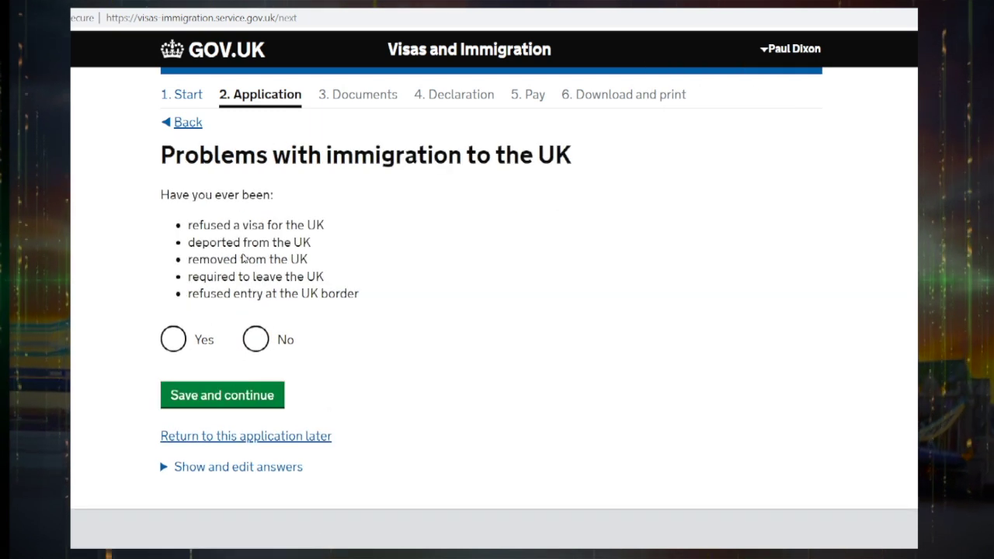
left_click(173, 341)
left_click(189, 396)
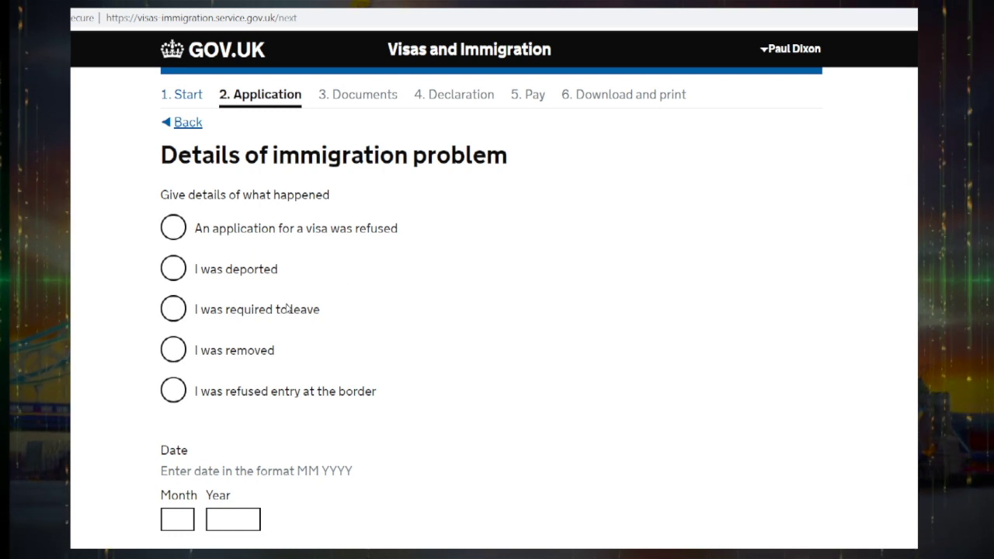
Cancel the immigration problem details form and switch the UK immigration problems answer to No.
scroll(287, 308, "down", 2)
scroll(286, 308, "down", 1)
left_click(235, 435)
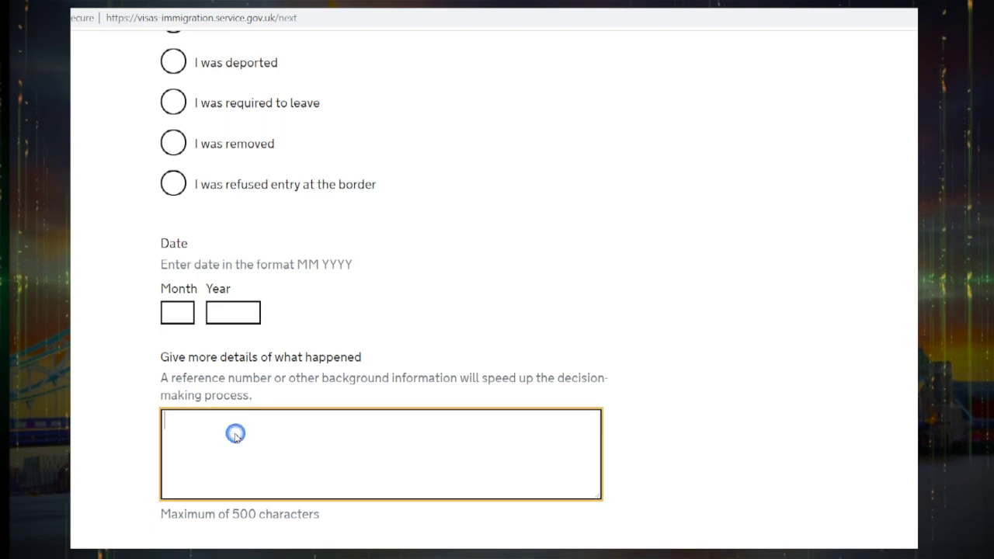
scroll(235, 436, "down", 1)
scroll(235, 438, "down", 1)
left_click(334, 425)
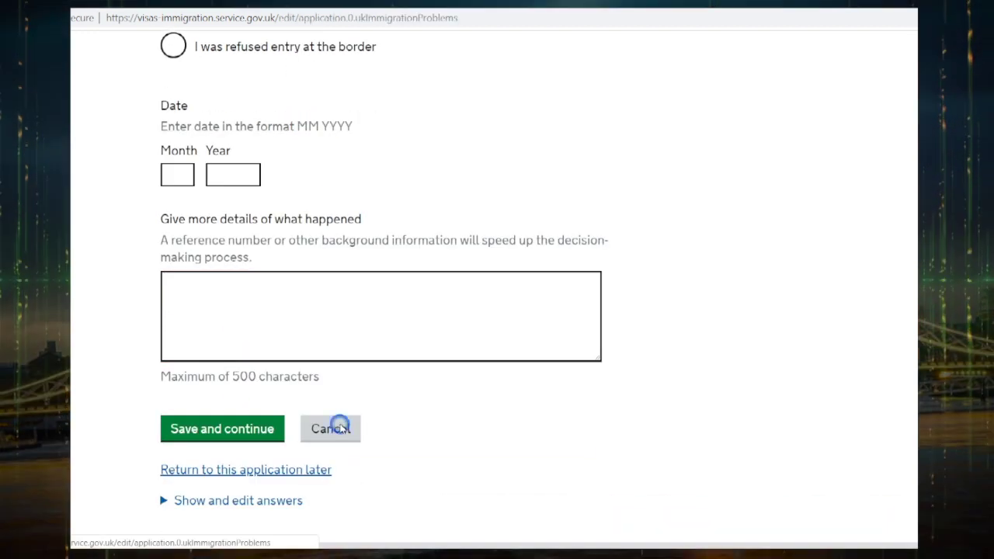
left_click(257, 338)
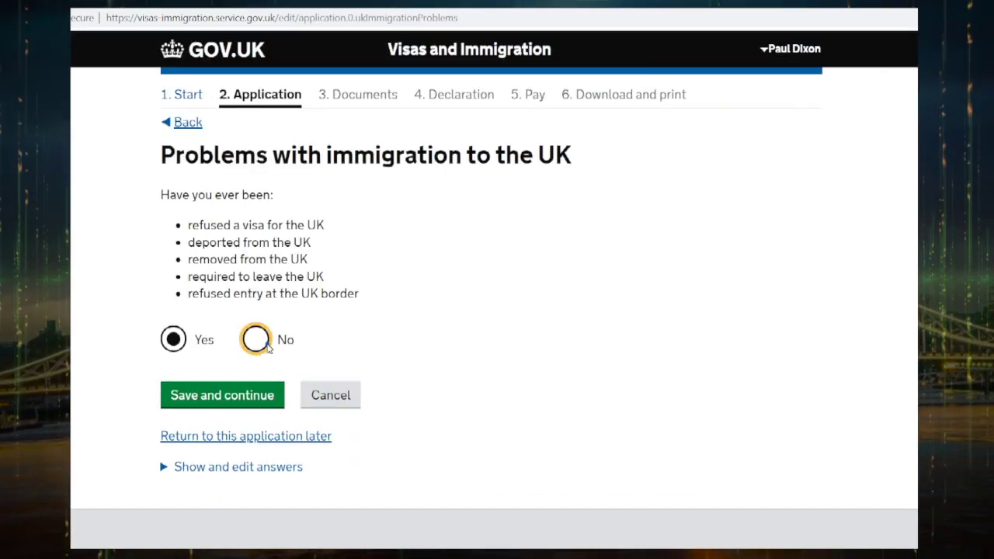
Save the UK immigration answer, then save Yes for immigration problems in other countries.
left_click(232, 395)
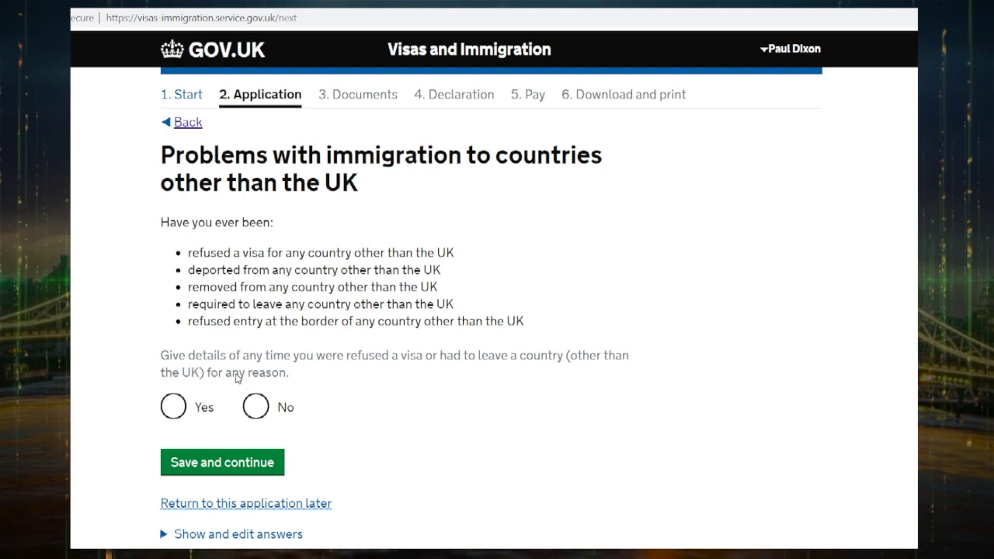
left_click(173, 405)
left_click(213, 463)
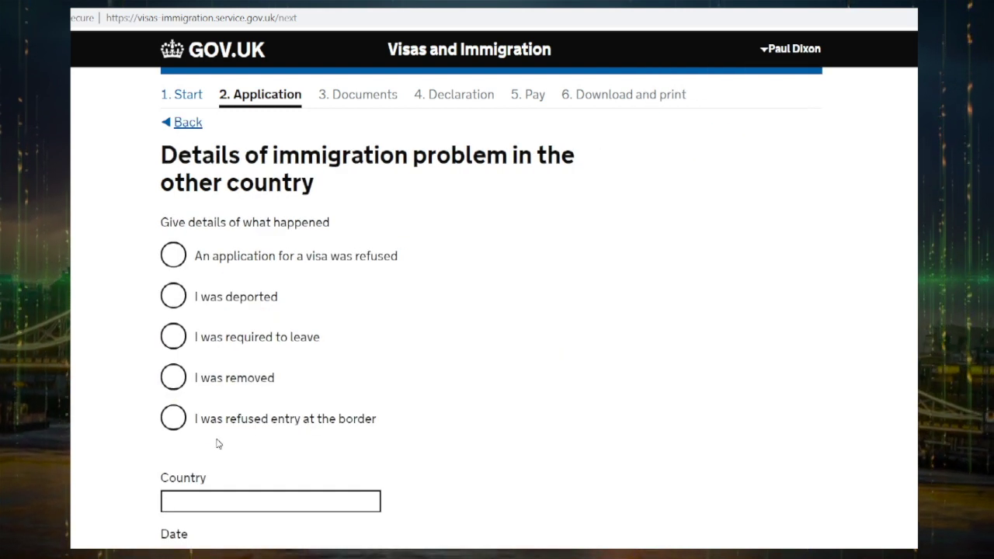
Cancel the other-country details form, then answer No and save.
scroll(218, 442, "down", 1)
scroll(218, 443, "down", 4)
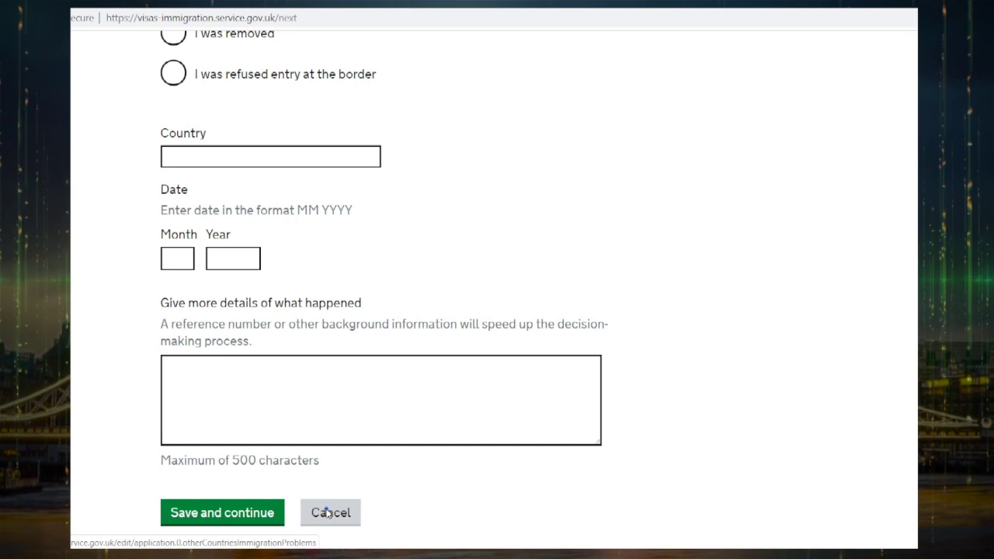
left_click(328, 513)
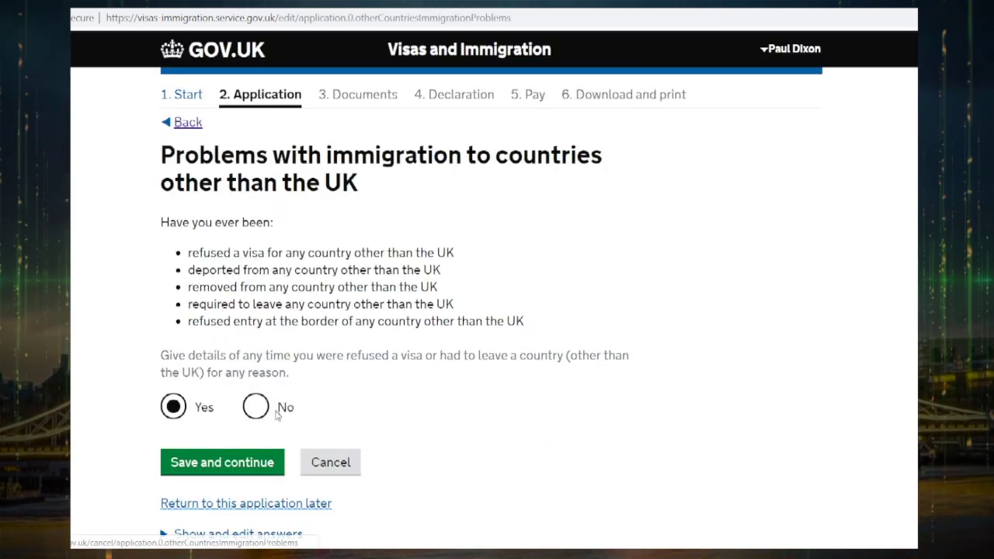
left_click(257, 407)
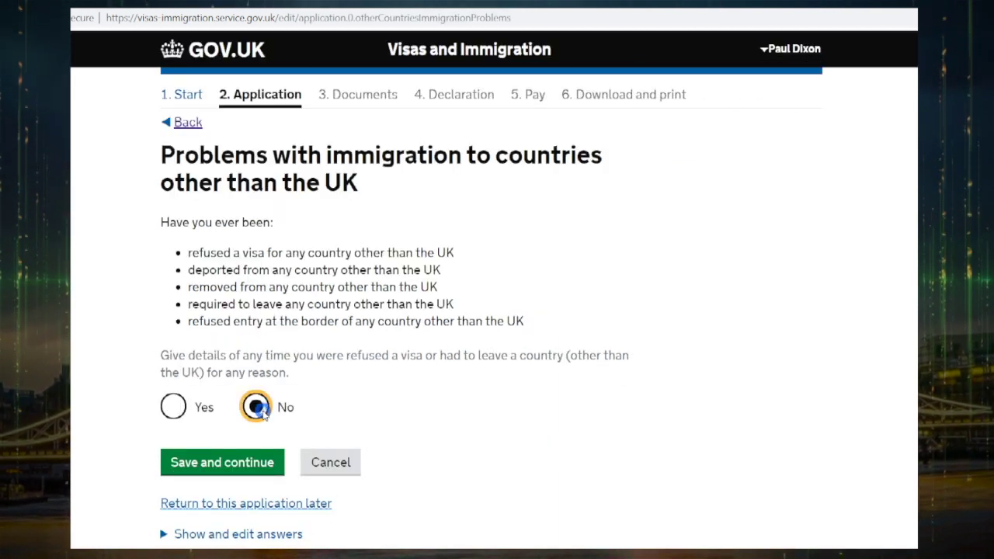
left_click(255, 465)
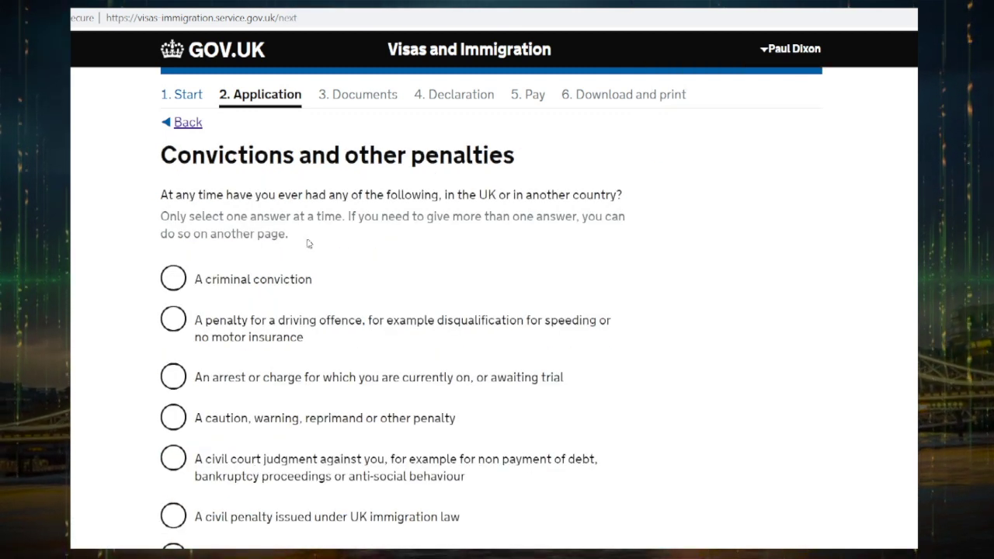
Declare never having convictions or penalties and answer No to war crimes, saving each.
scroll(318, 249, "down", 1)
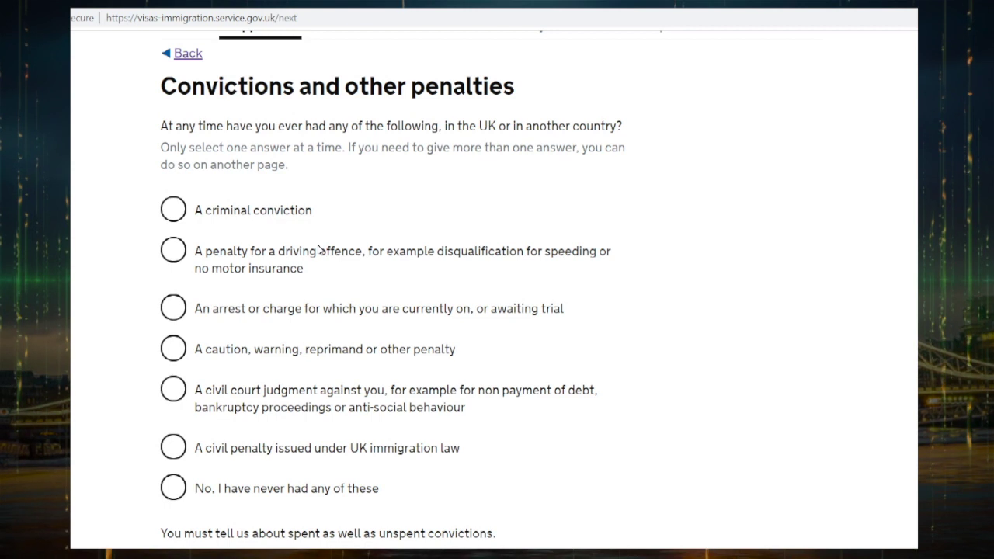
scroll(319, 249, "down", 2)
left_click(173, 350)
left_click(235, 439)
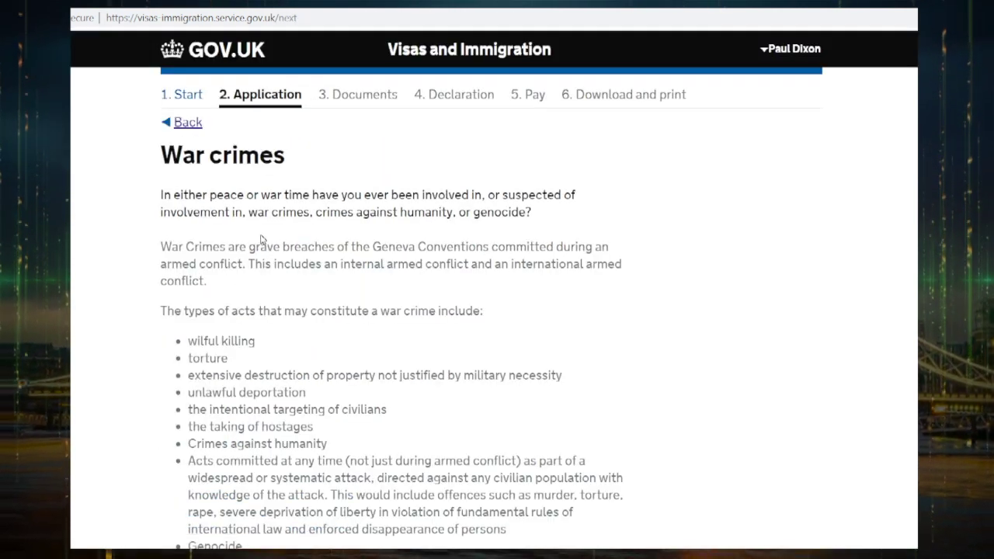
scroll(262, 240, "down", 5)
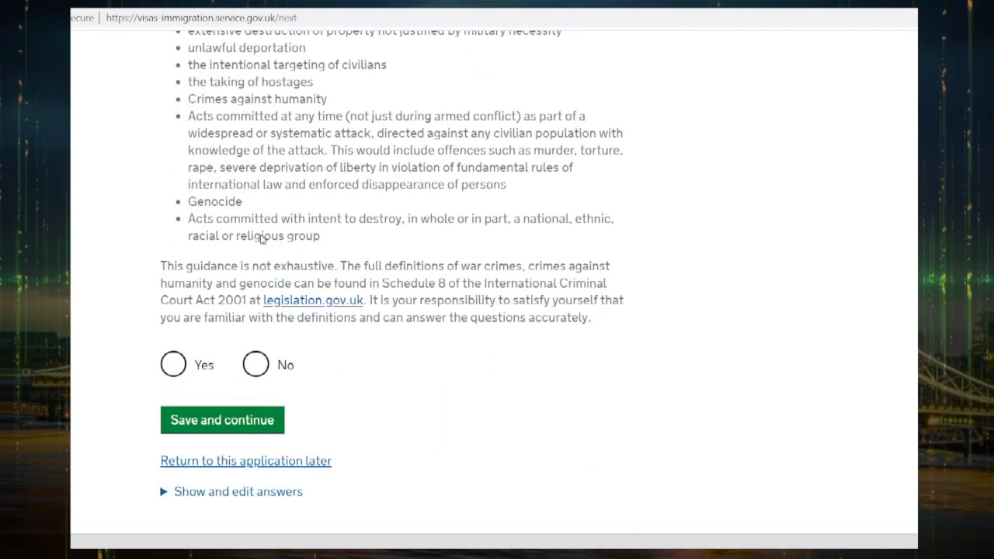
left_click(256, 364)
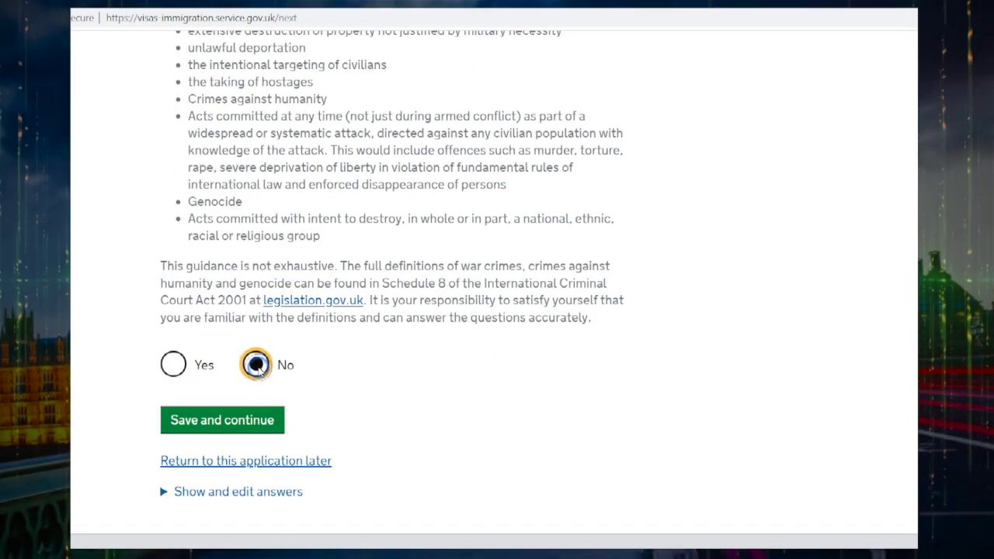
left_click(233, 424)
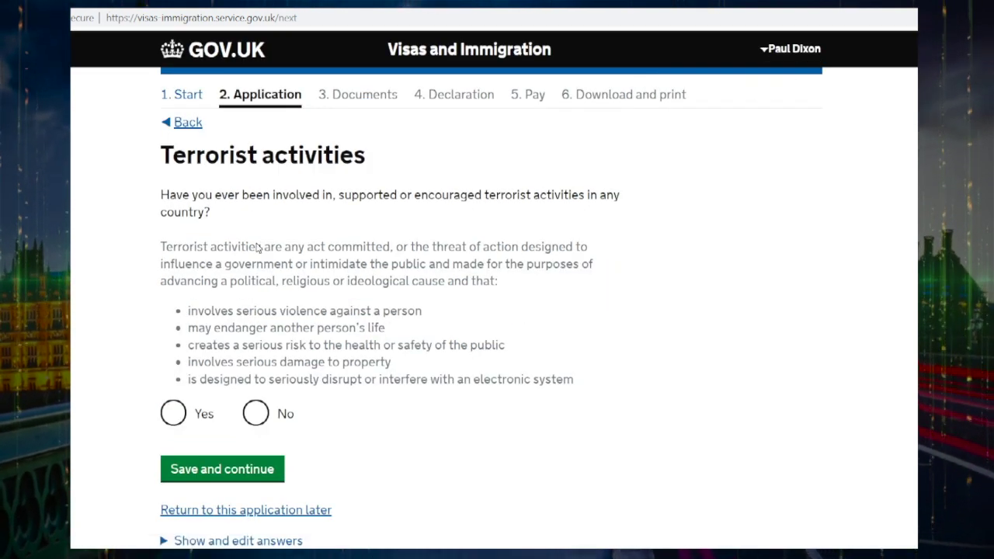
Answer No to terrorist activities, terrorist organisations and terrorist views, saving each page.
left_click(256, 415)
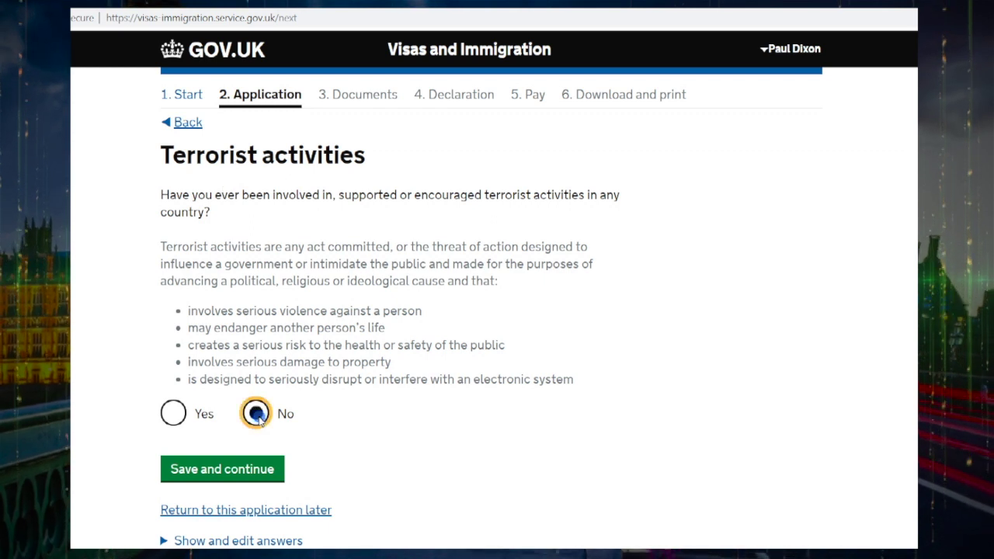
left_click(234, 469)
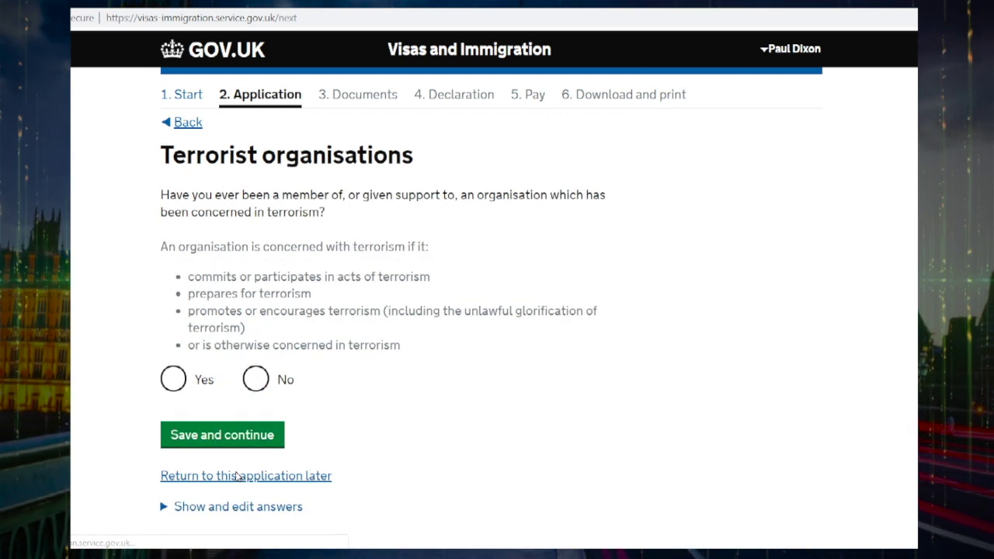
left_click(257, 381)
left_click(213, 443)
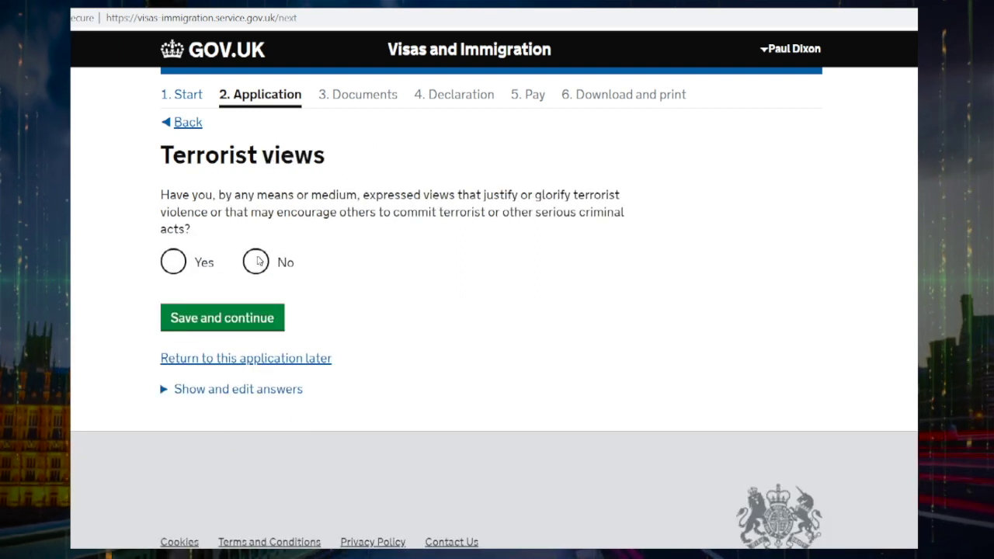
left_click(256, 263)
left_click(241, 318)
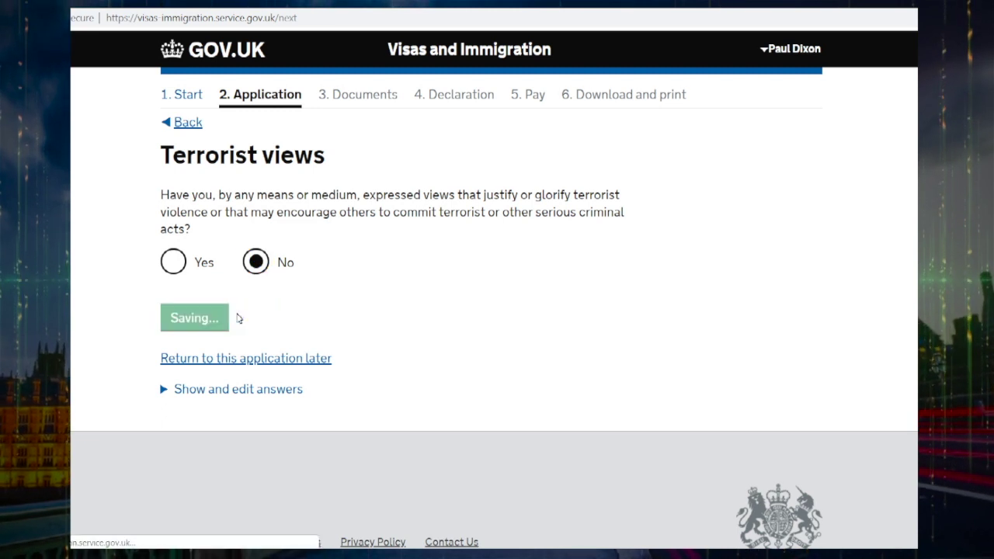
Declare no work in the listed organisation types and save the previous employers page.
scroll(239, 311, "down", 1)
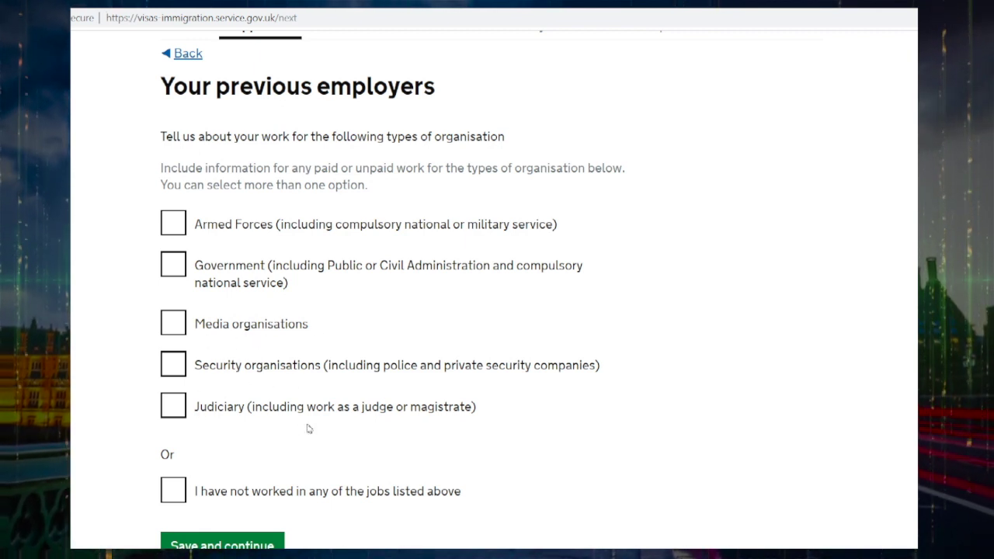
left_click(175, 491)
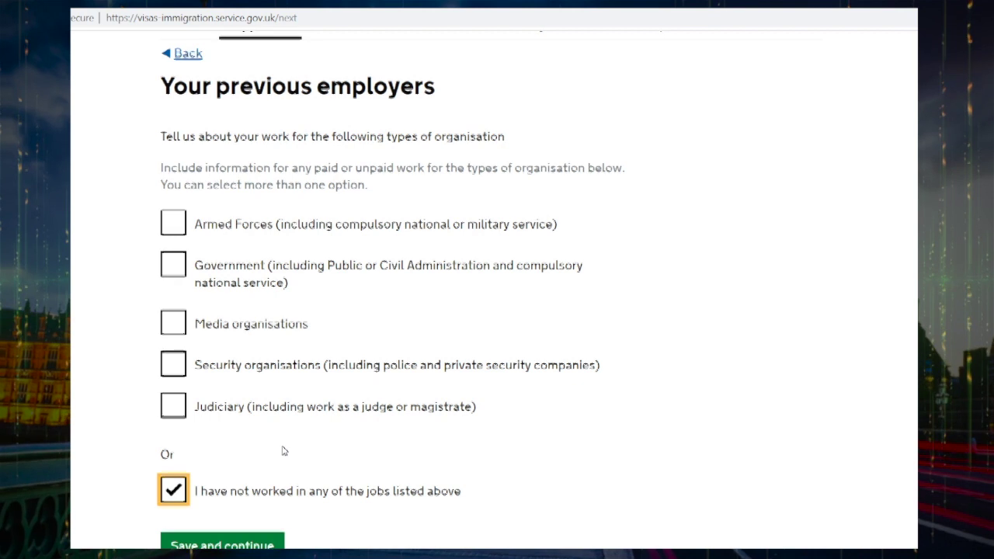
scroll(282, 450, "down", 1)
left_click(267, 475)
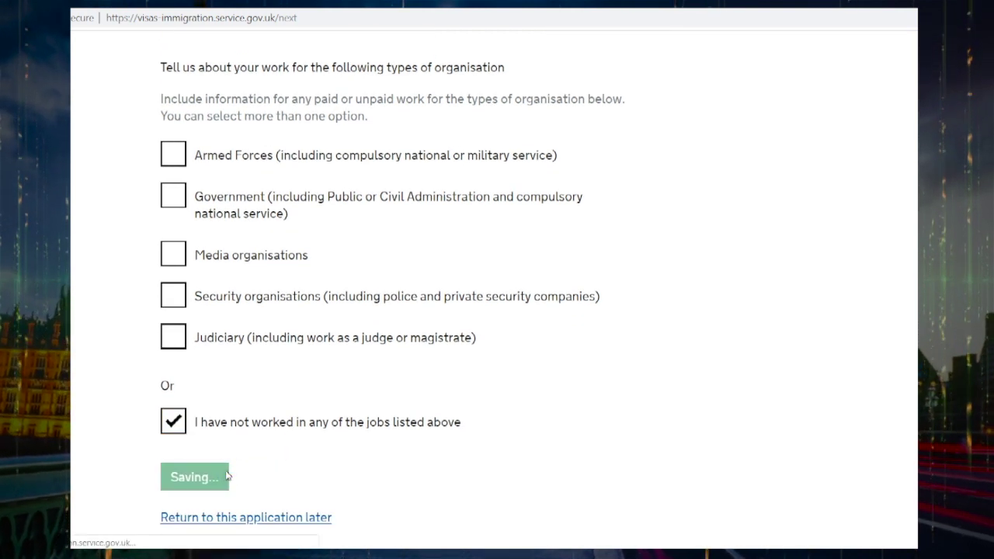
left_click(227, 271)
Enter the sponsor licence number, correcting a mistyped character, and submit it.
type("V2244NV")
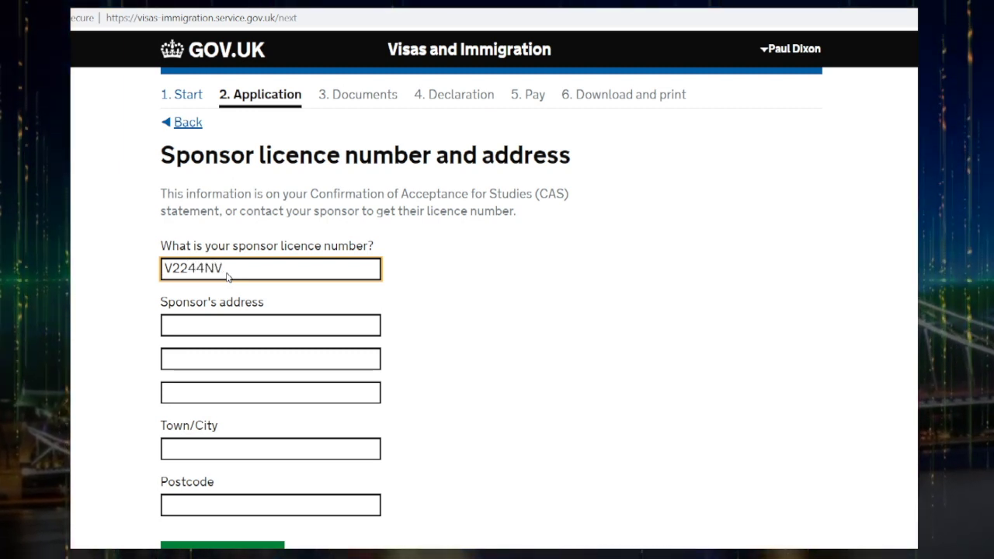
key("BackSpace")
type("C")
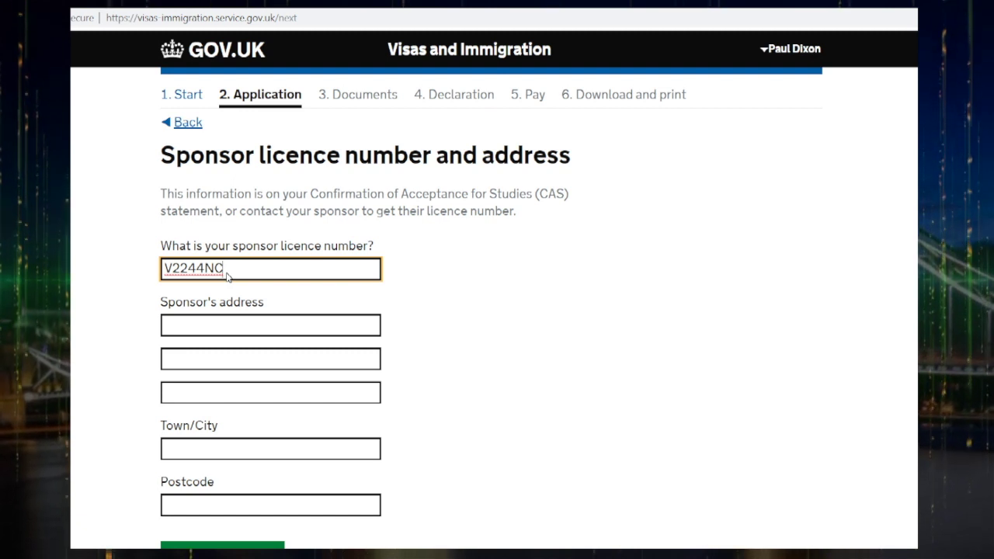
type("93")
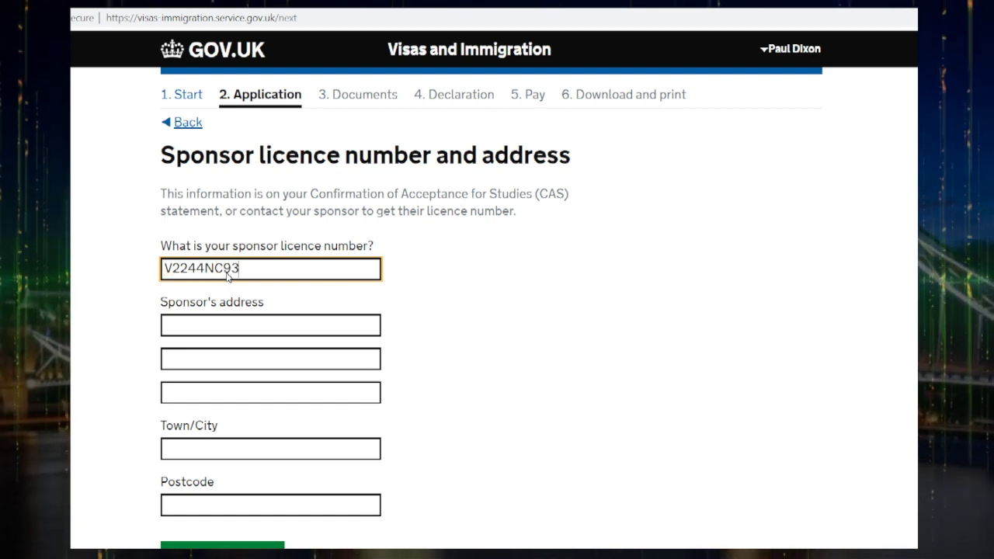
key("Return")
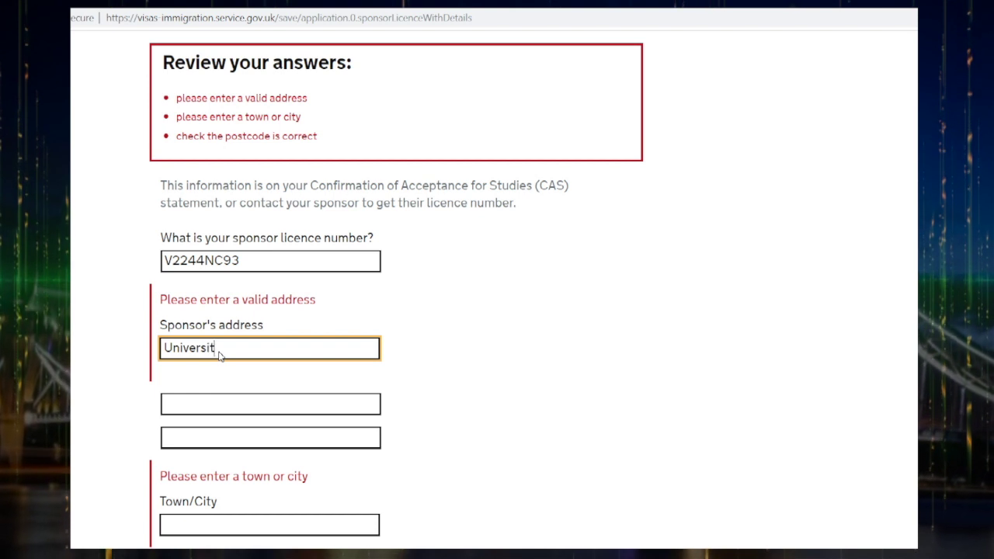
Fill in the sponsor address 'University Addr', town Leeds and postcode, then save.
type("University Address")
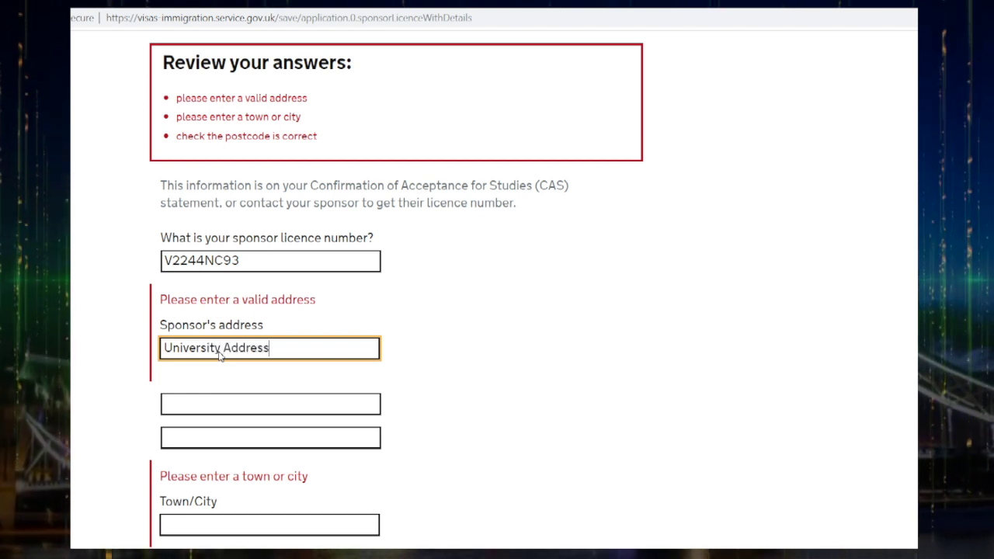
scroll(247, 379, "down", 1)
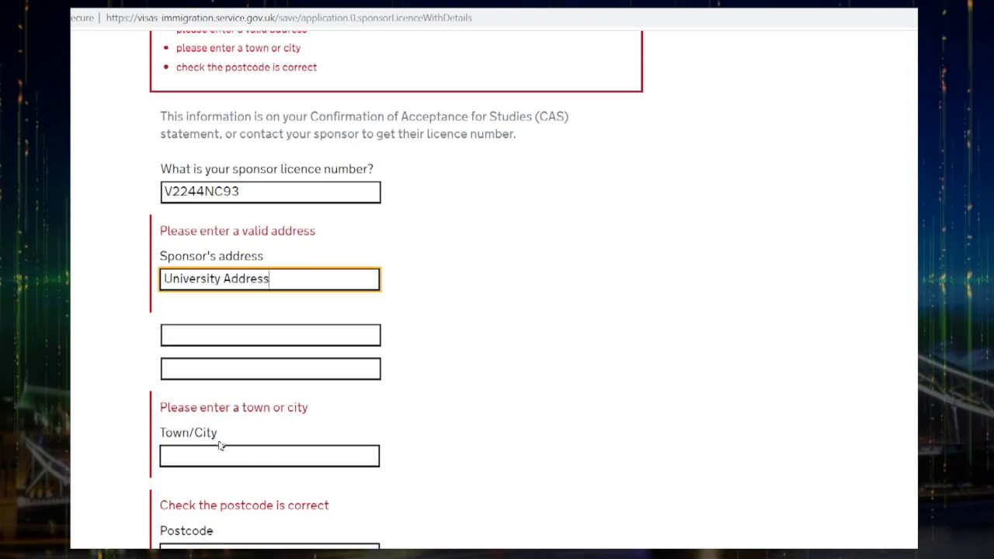
left_click(202, 460)
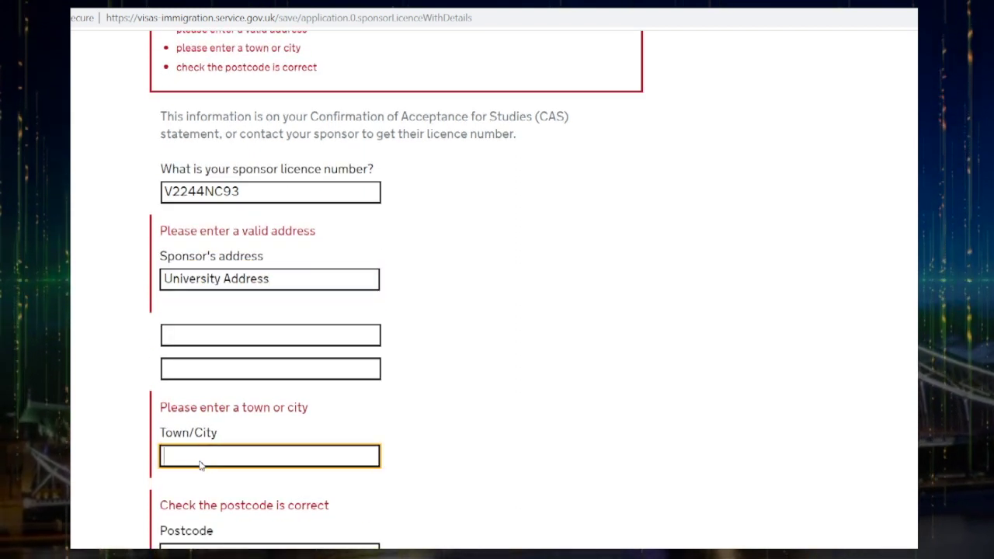
type("Leeds")
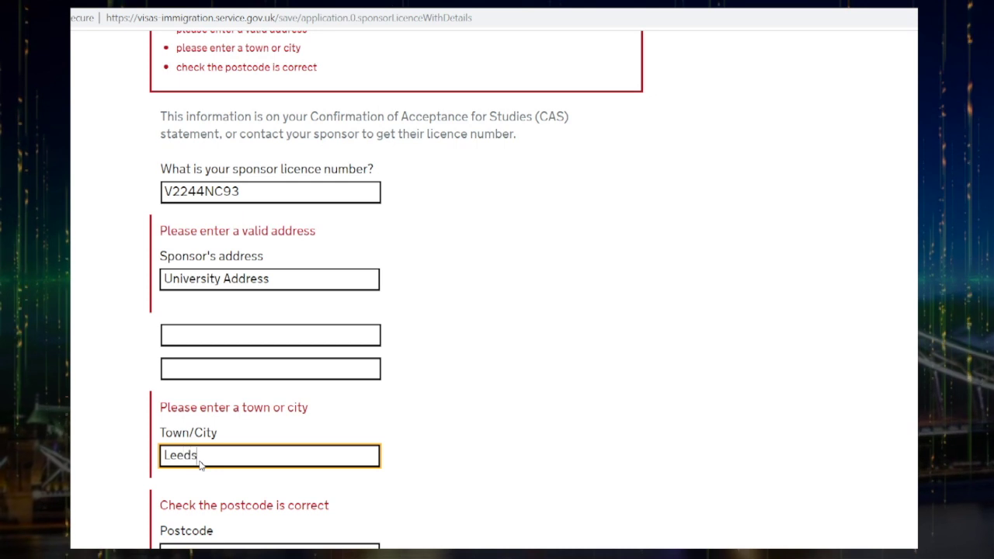
scroll(187, 450, "down", 2)
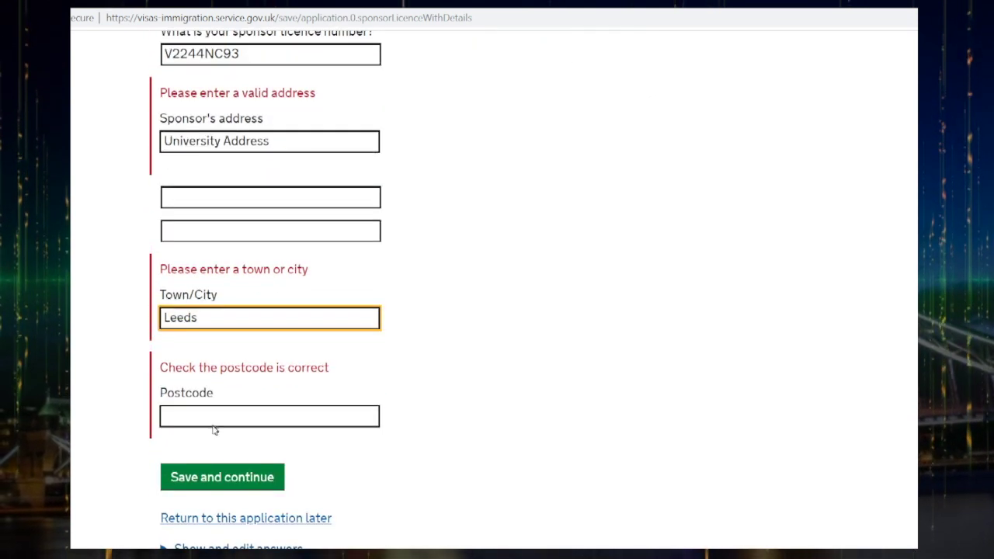
left_click(223, 416)
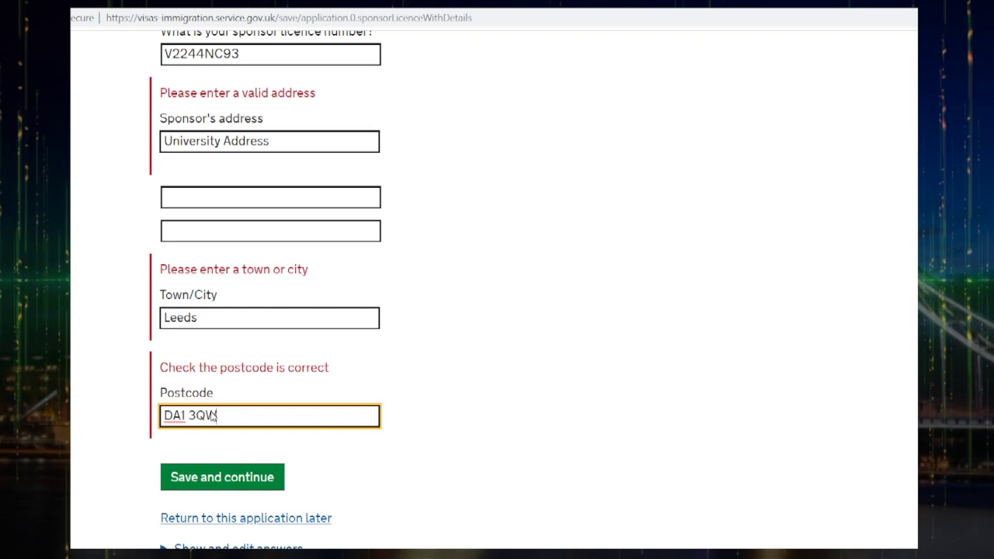
left_click(225, 483)
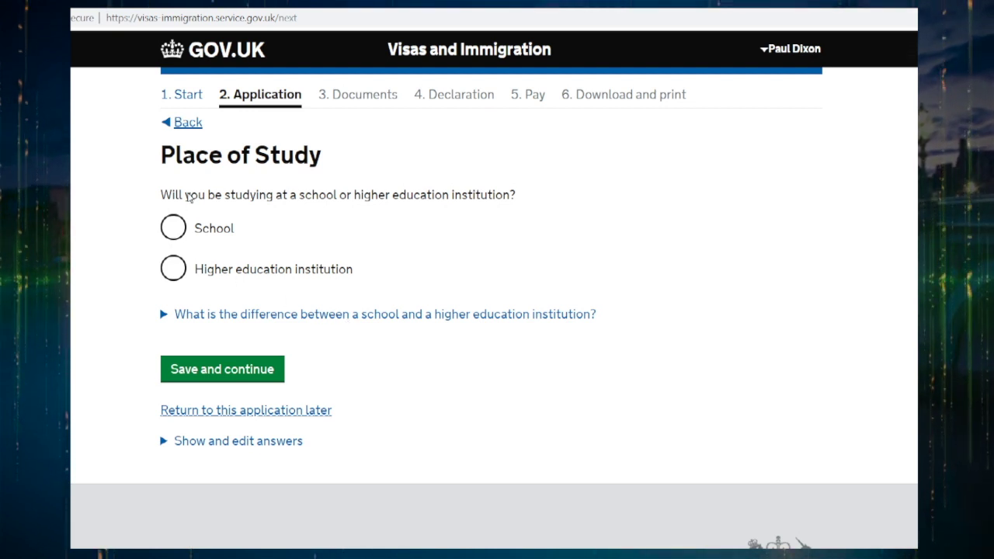
Set the place of study to a higher education institution and confirm the listed site as primary.
left_click_drag(171, 200, 518, 208)
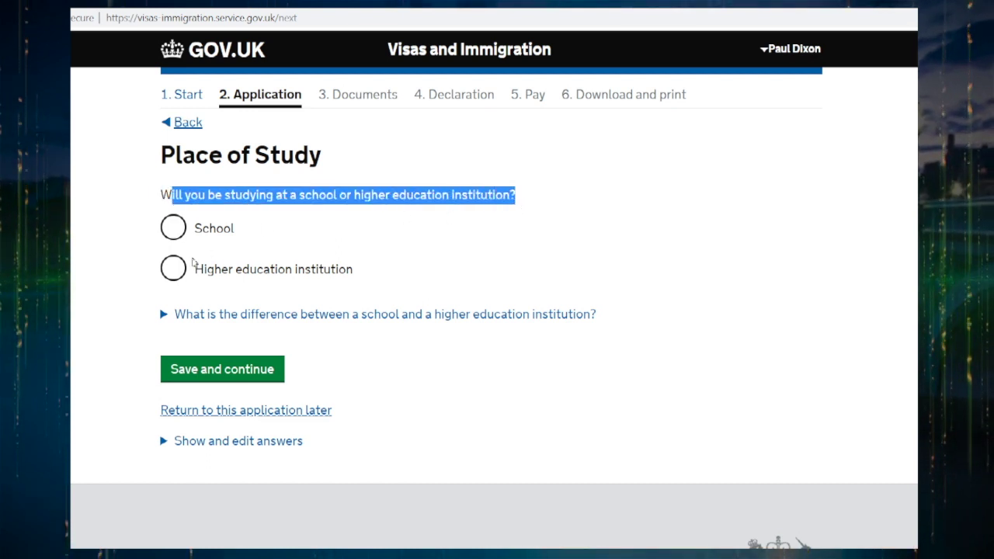
left_click(176, 275)
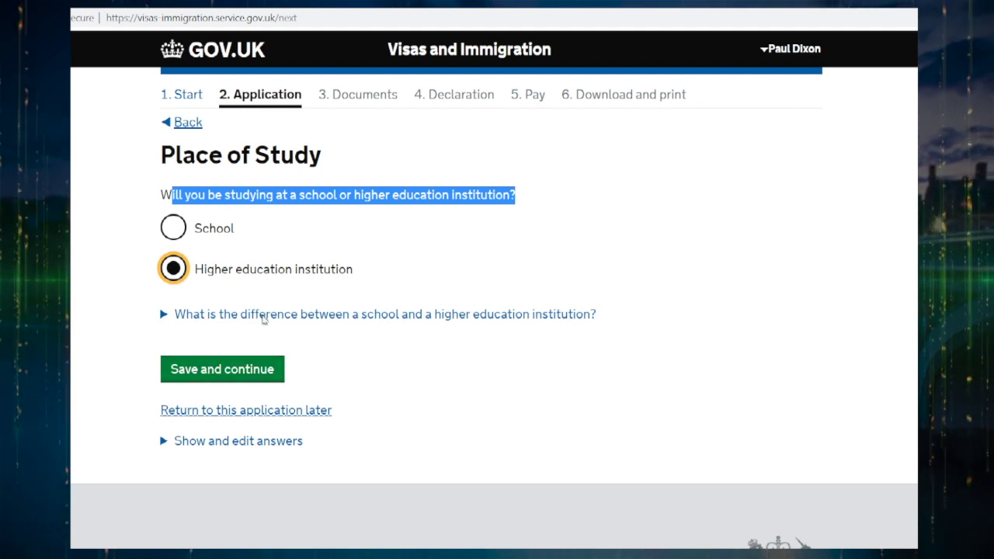
left_click(264, 318)
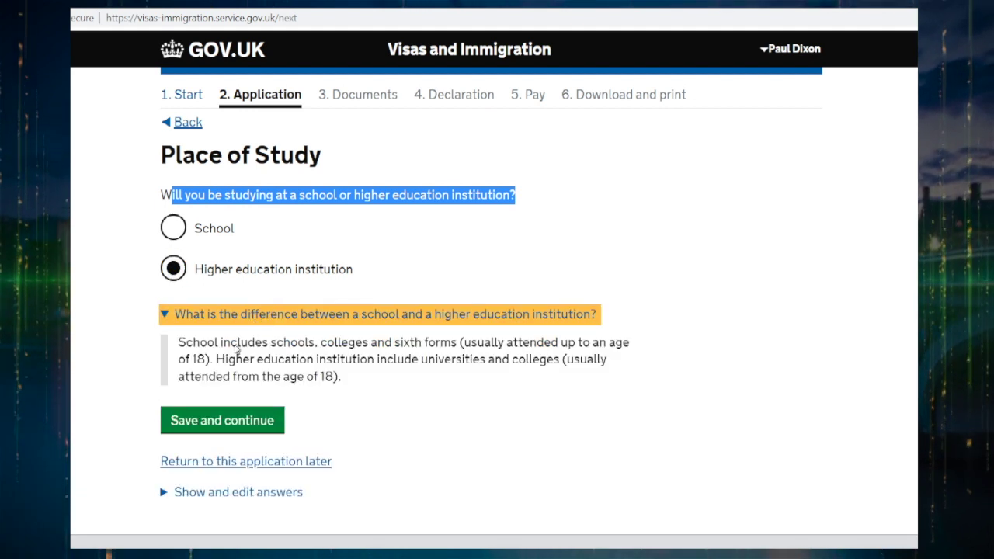
key("shift+Tab")
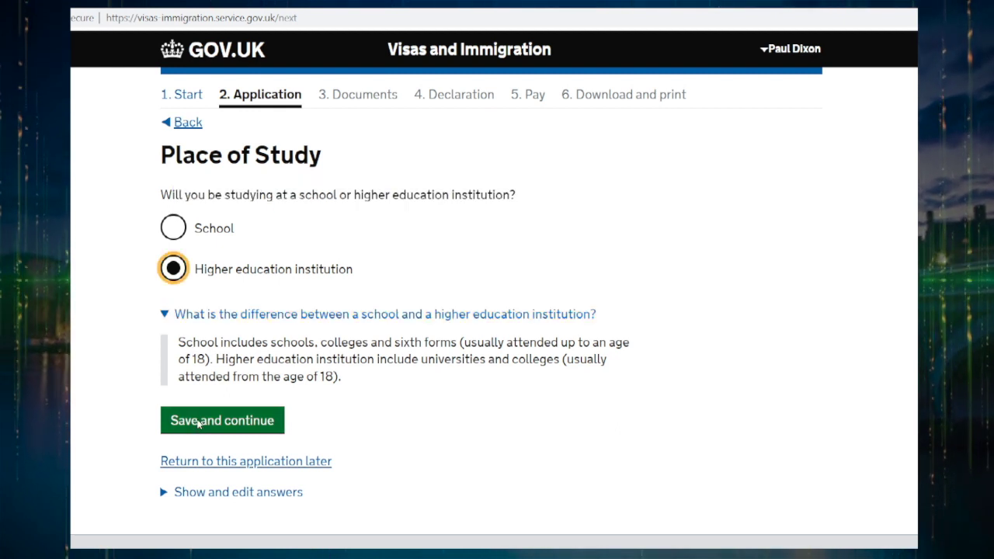
left_click(198, 423)
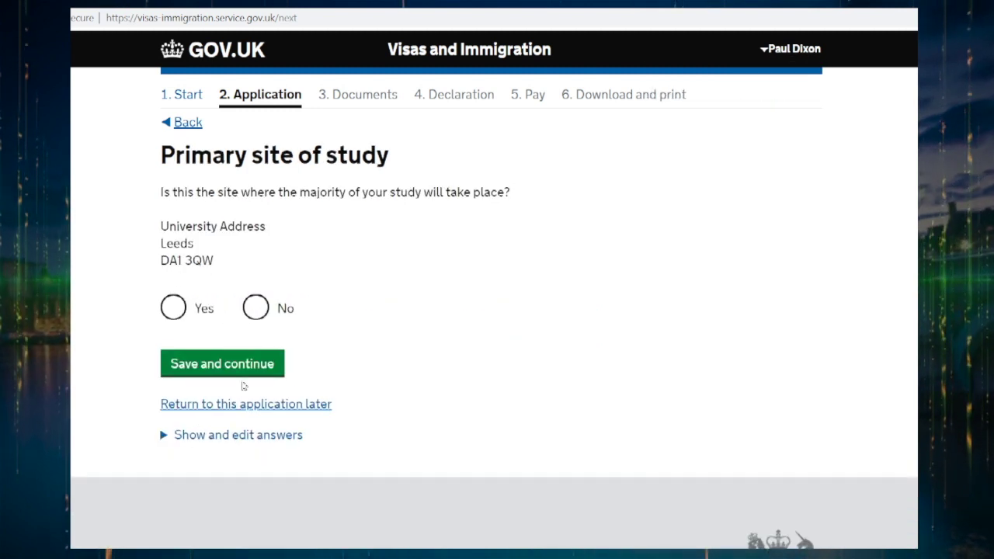
left_click(168, 309)
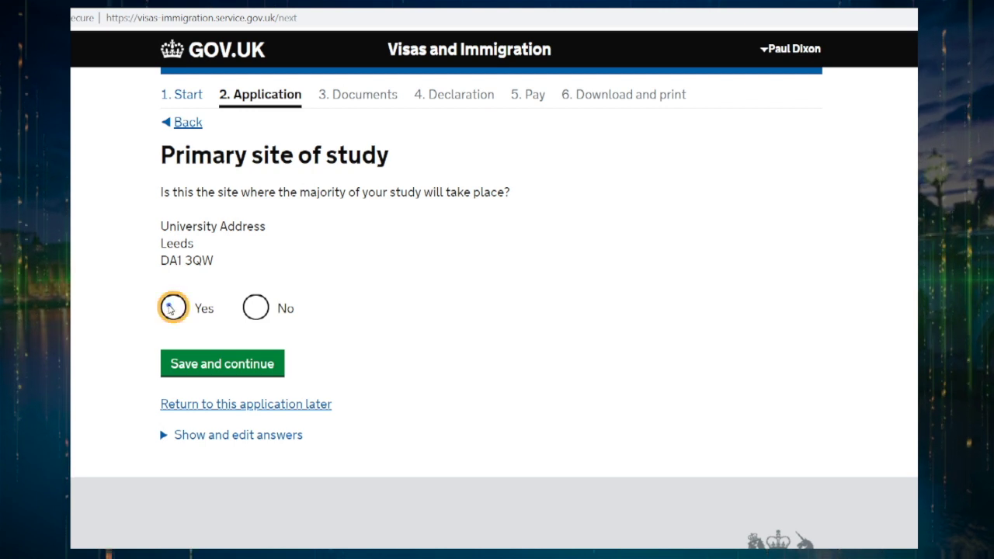
left_click(220, 365)
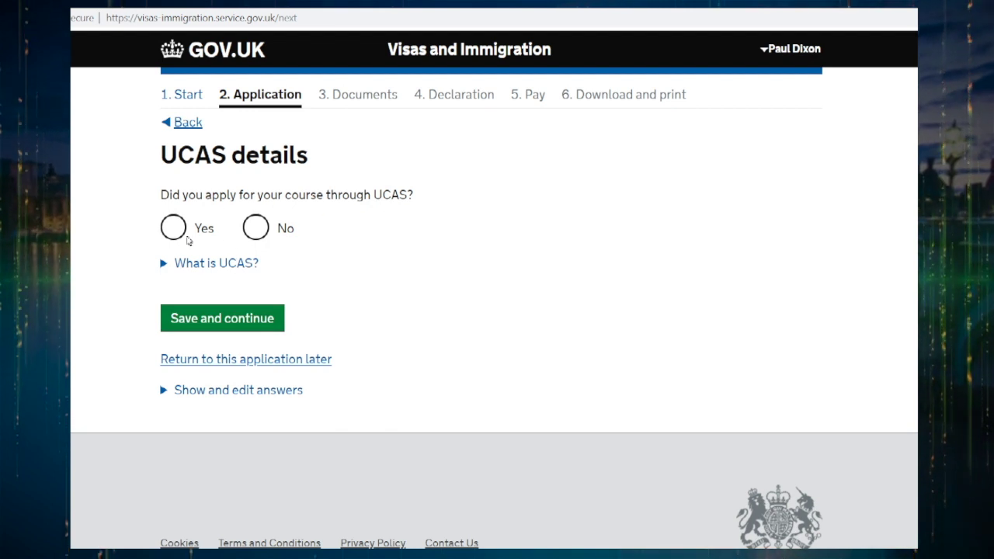
Answer No to having applied for the course through UCAS and save.
left_click(182, 264)
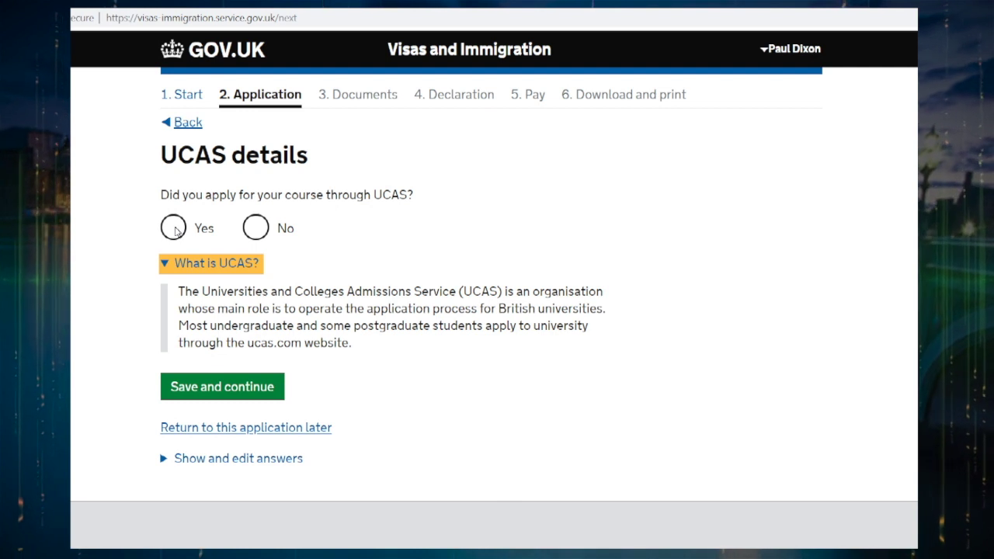
left_click(175, 229)
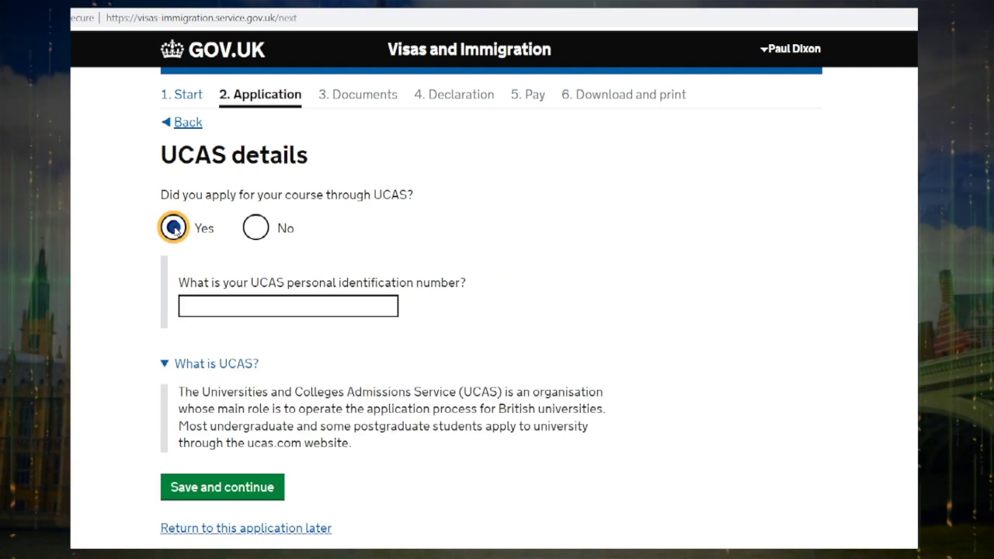
left_click(200, 305)
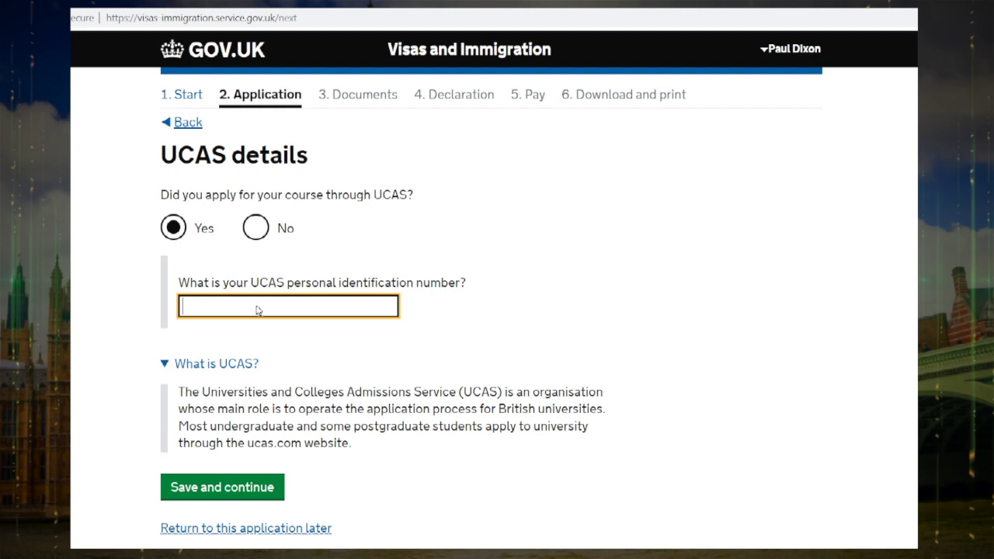
left_click_drag(252, 284, 463, 285)
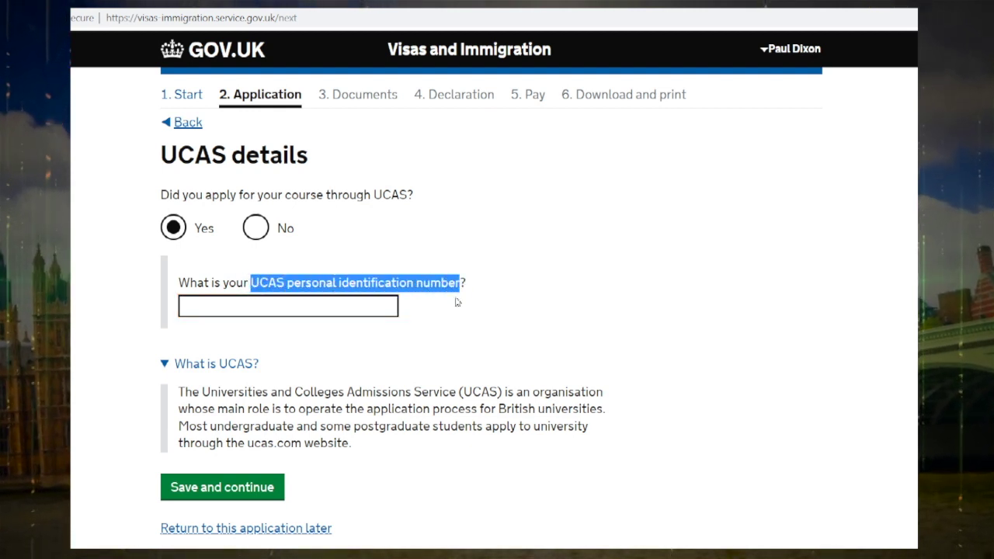
left_click(224, 304)
scroll(257, 354, "down", 1)
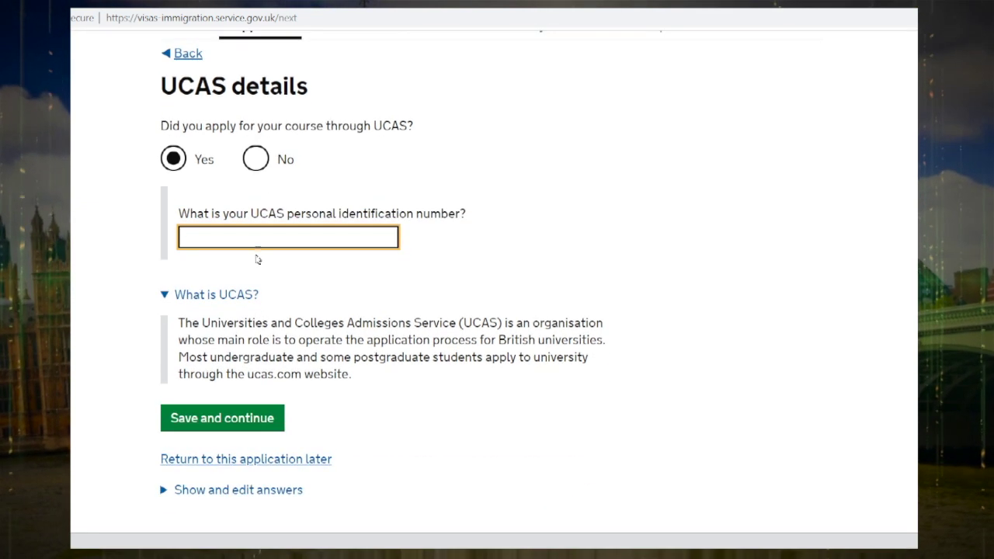
left_click(257, 165)
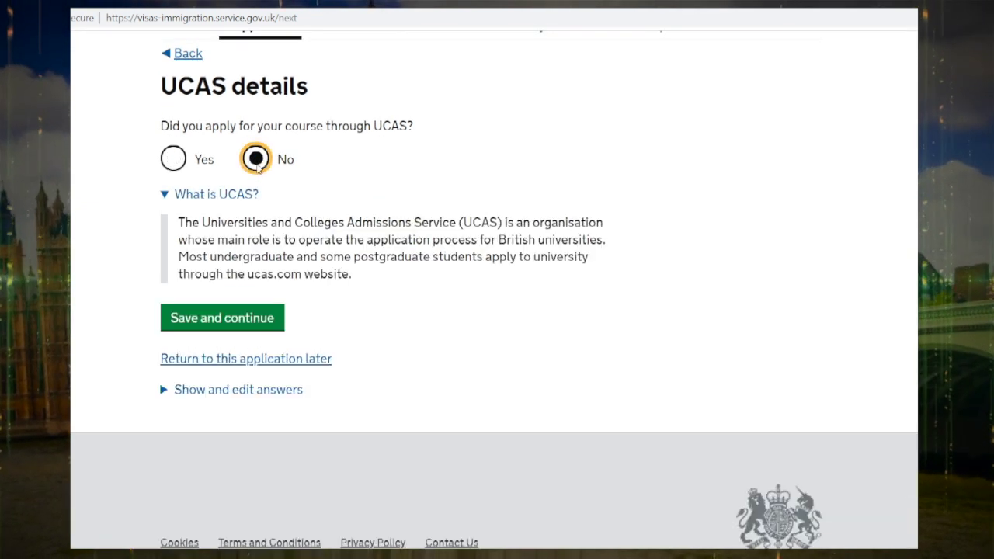
left_click(210, 319)
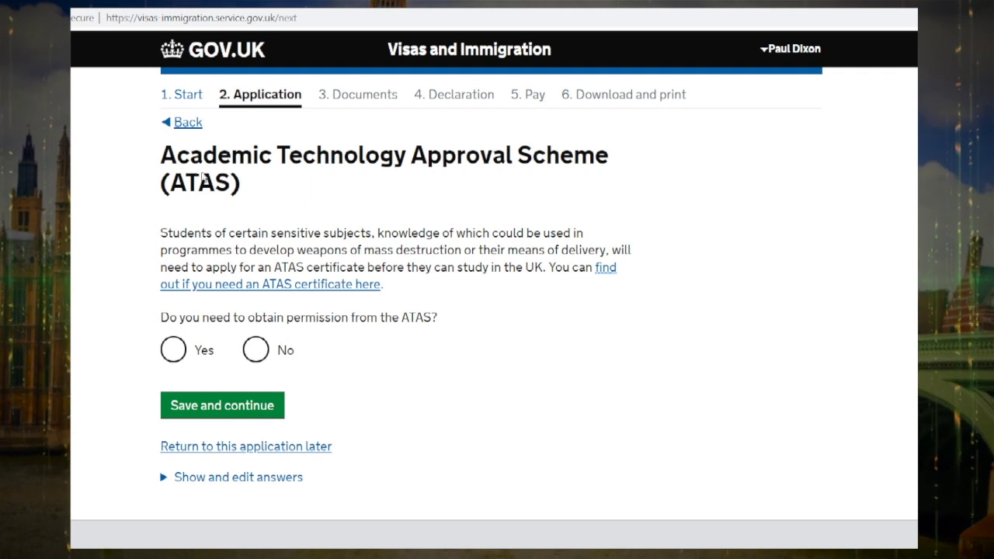
Highlight the Academic Technology Approval Scheme heading and explanation paragraph.
left_click_drag(155, 158, 492, 178)
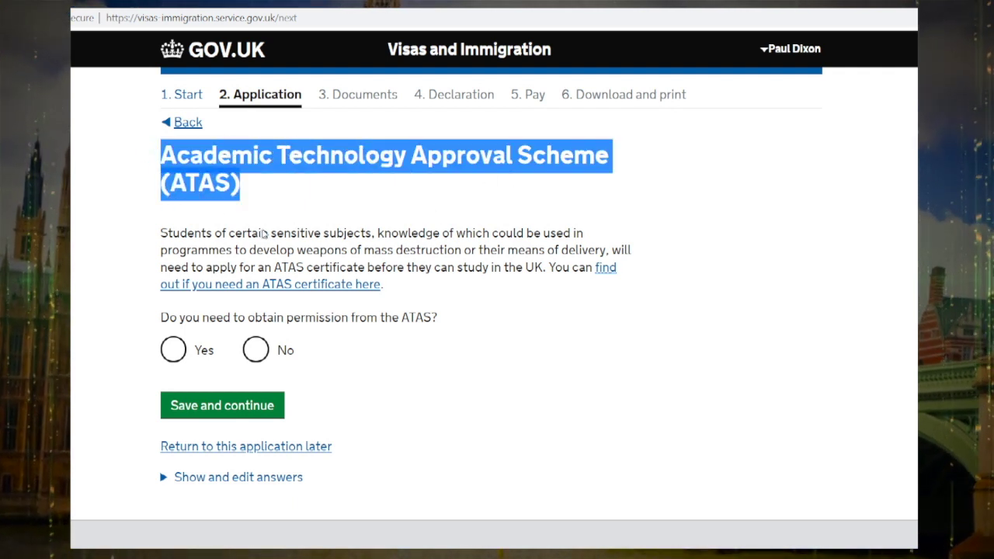
left_click(217, 236)
left_click_drag(161, 233, 627, 263)
left_click_drag(593, 264, 600, 283)
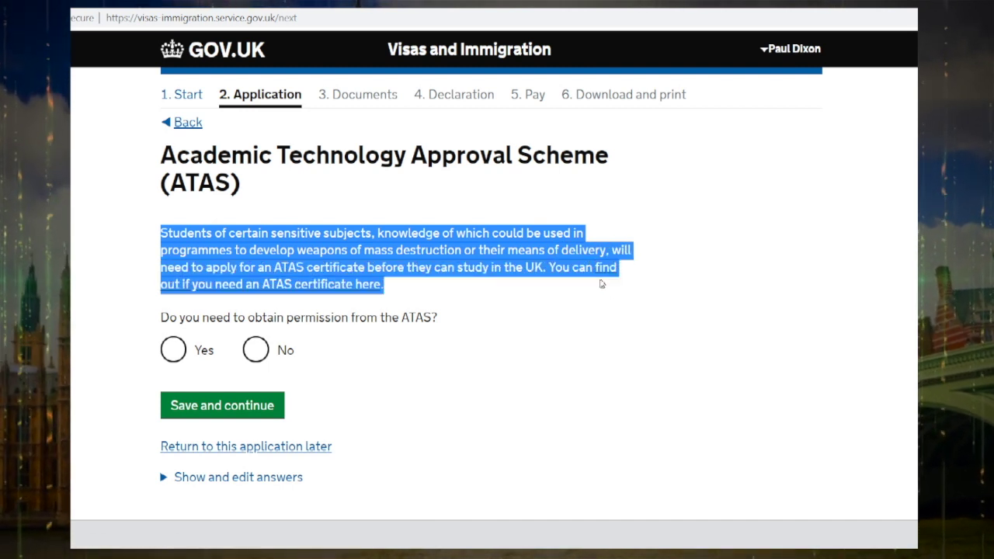
left_click(584, 357)
Review the ATAS certificate guidance, then answer No to needing ATAS permission and save.
left_click(263, 287)
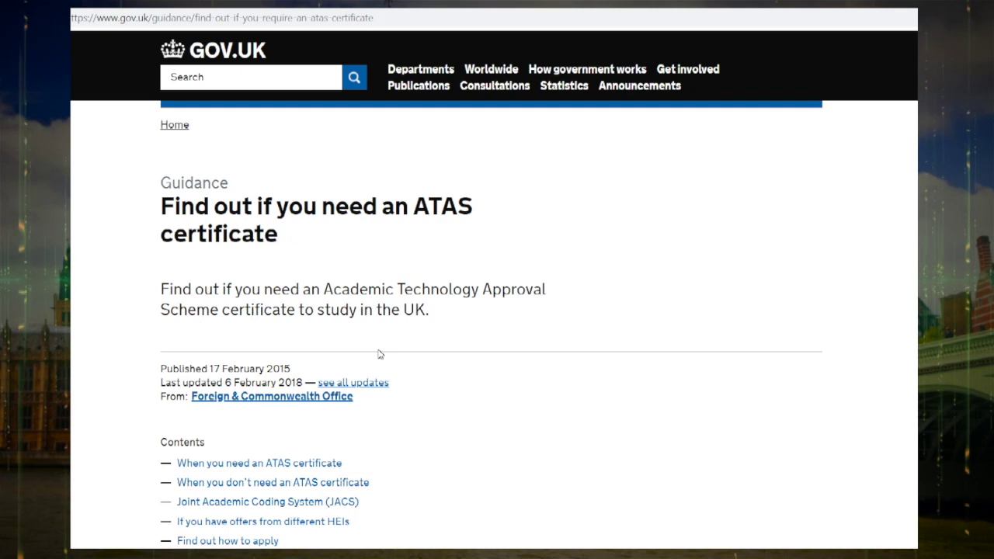
scroll(379, 354, "down", 1)
scroll(379, 354, "down", 3)
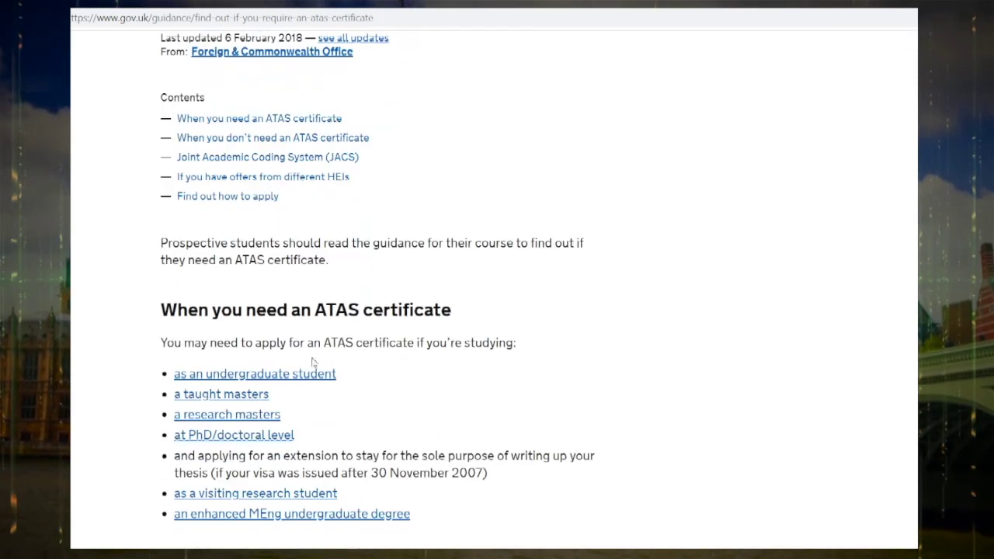
scroll(223, 319, "down", 4)
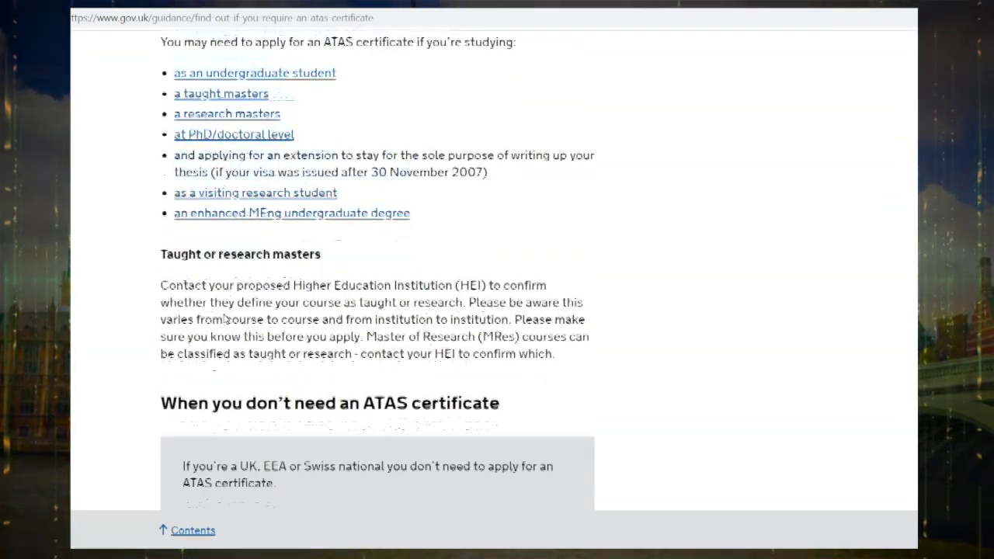
scroll(224, 318, "down", 2)
scroll(224, 318, "down", 3)
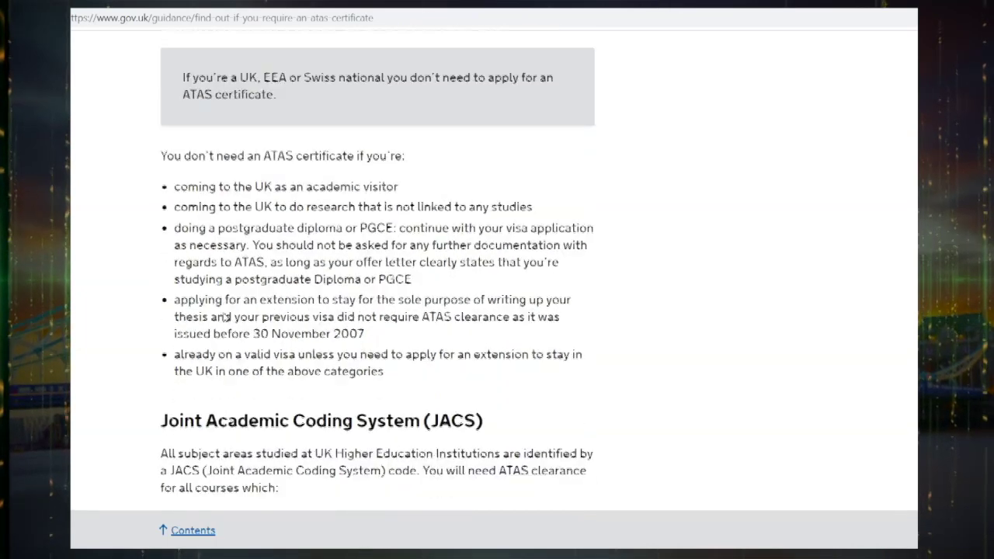
scroll(224, 317, "down", 2)
key("ctrl+w")
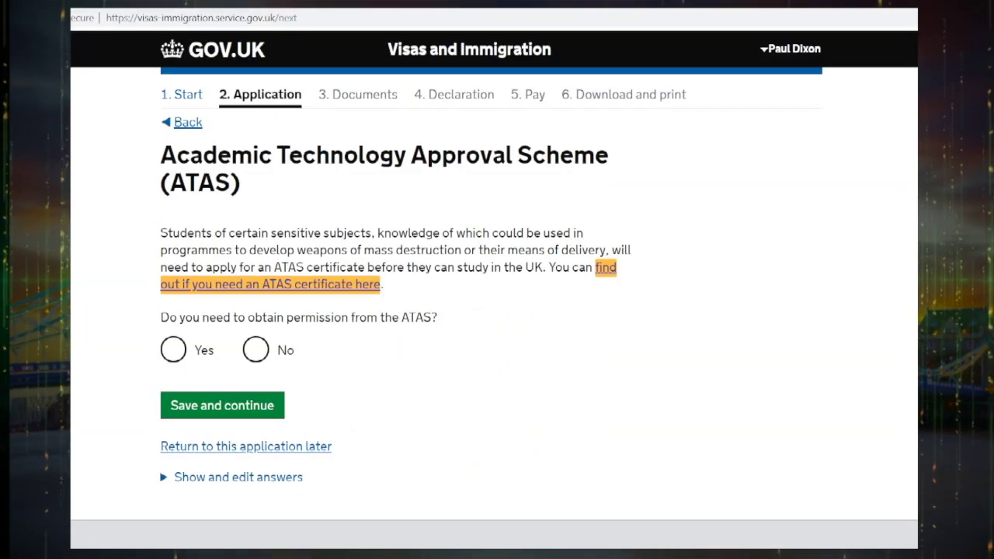
left_click(253, 351)
left_click(207, 406)
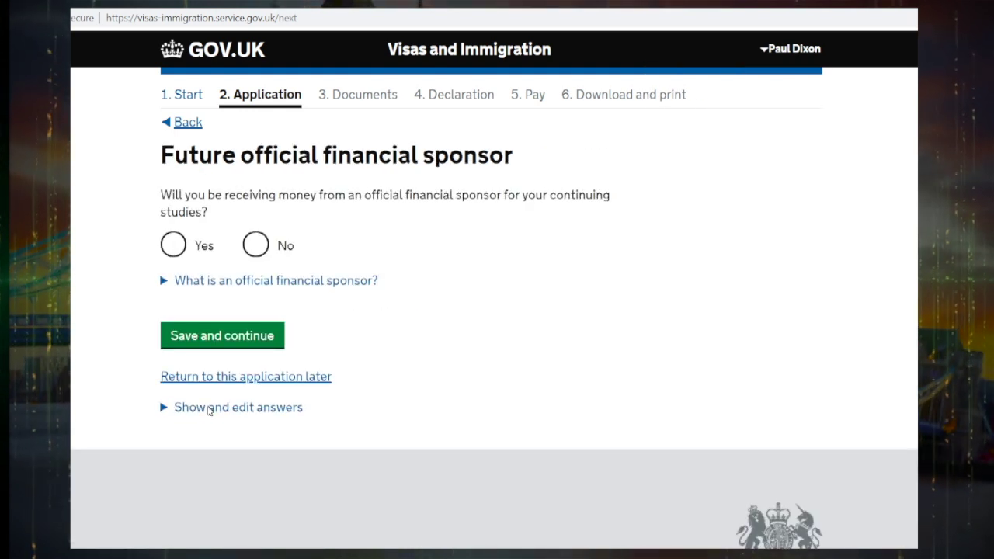
Answer Yes to receiving funding from a future official financial sponsor.
left_click_drag(156, 195, 216, 215)
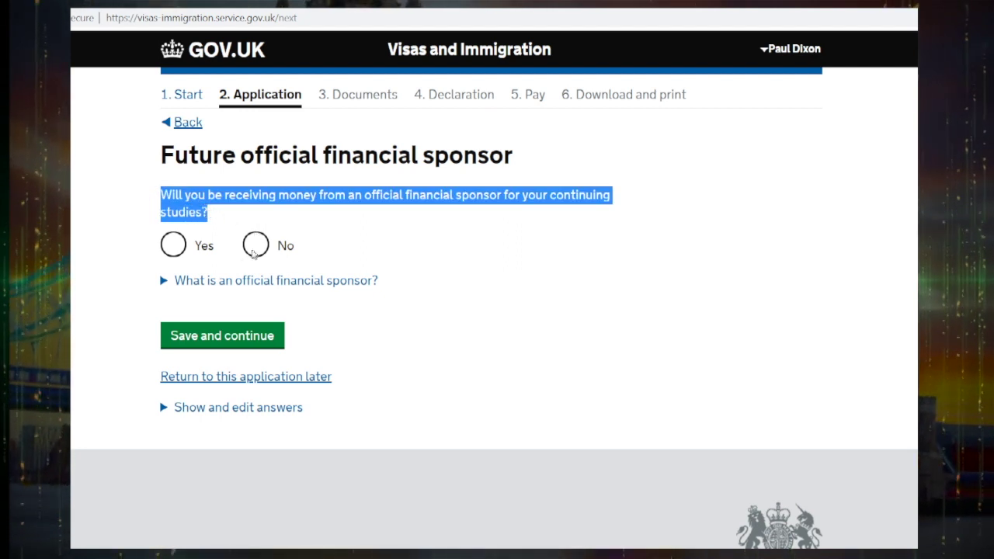
left_click(174, 245)
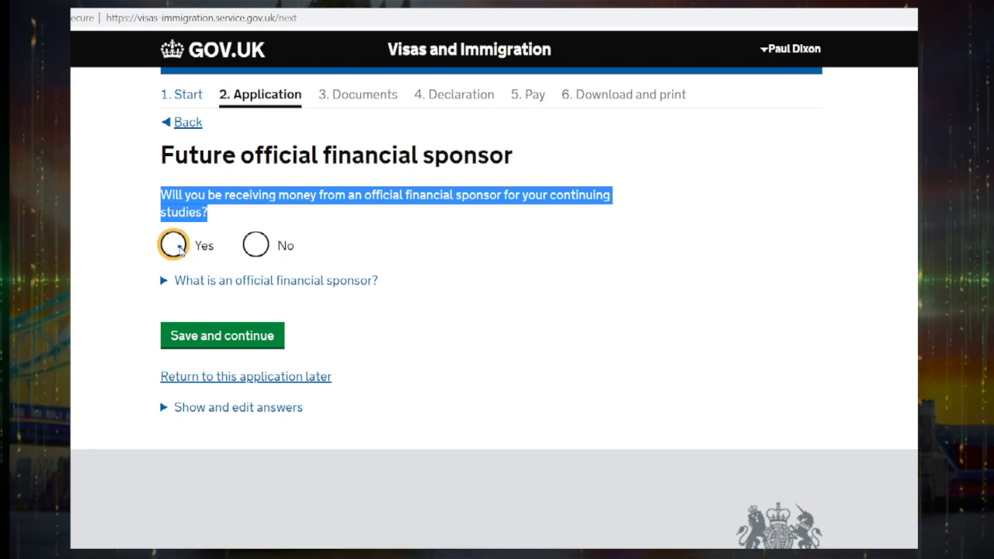
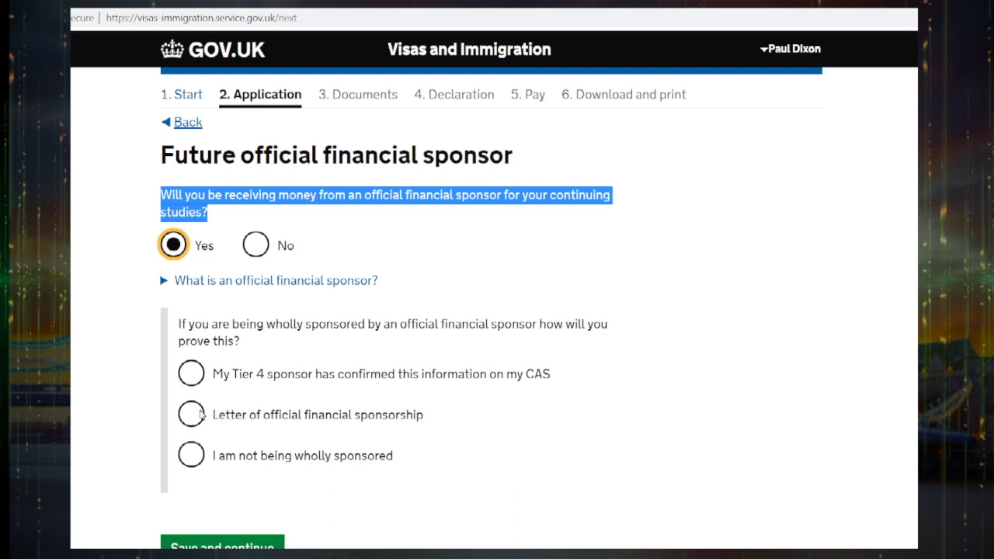
Answer No to a future official financial sponsor, view its definition, and save.
left_click(255, 247)
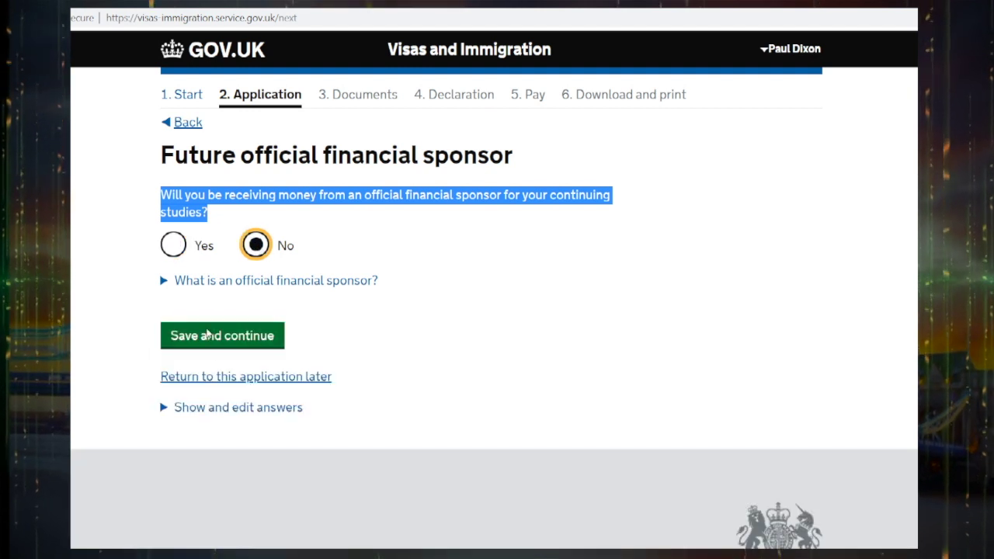
left_click(215, 283)
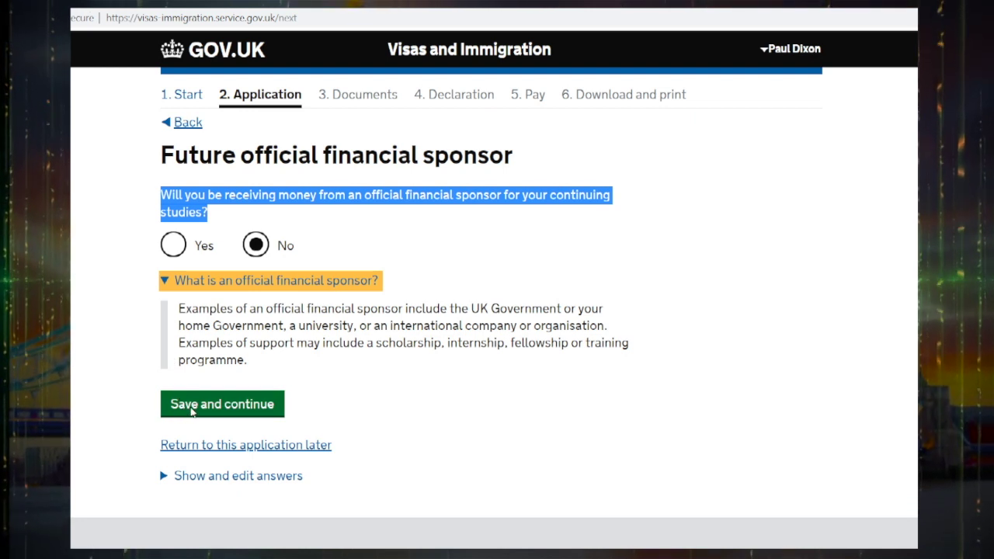
left_click(191, 409)
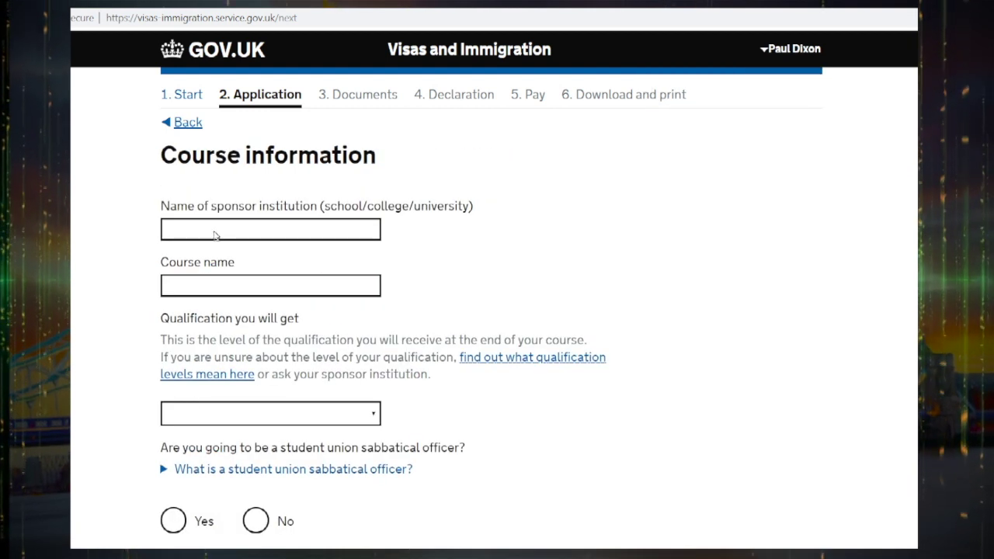
Enter xxxx University as the sponsor institution and move to the course name.
left_click(216, 229)
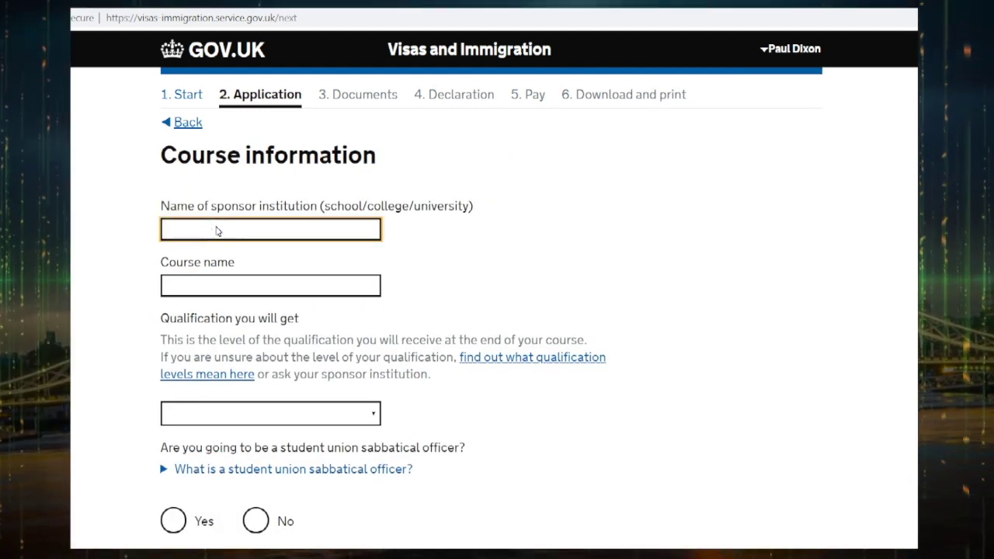
type("xxxx")
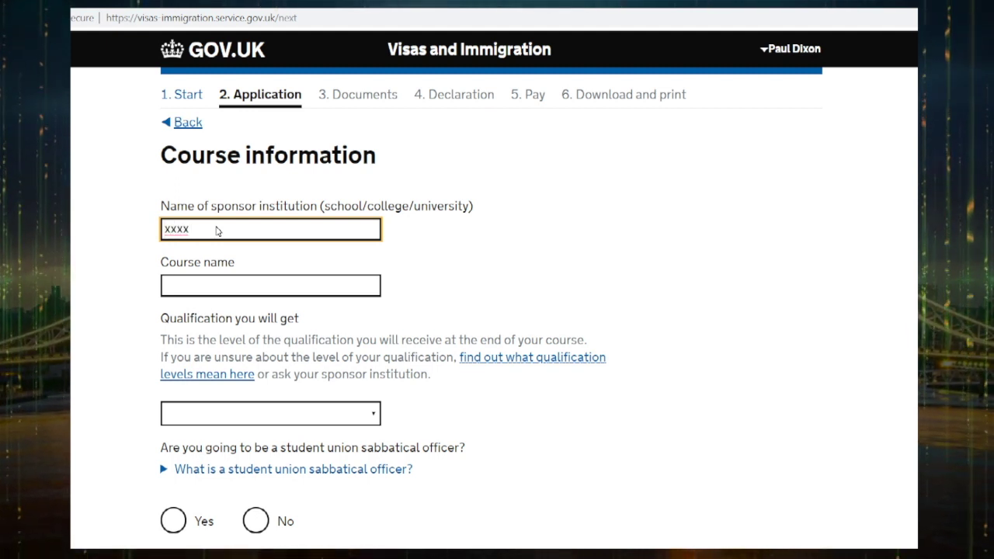
type(" Uni")
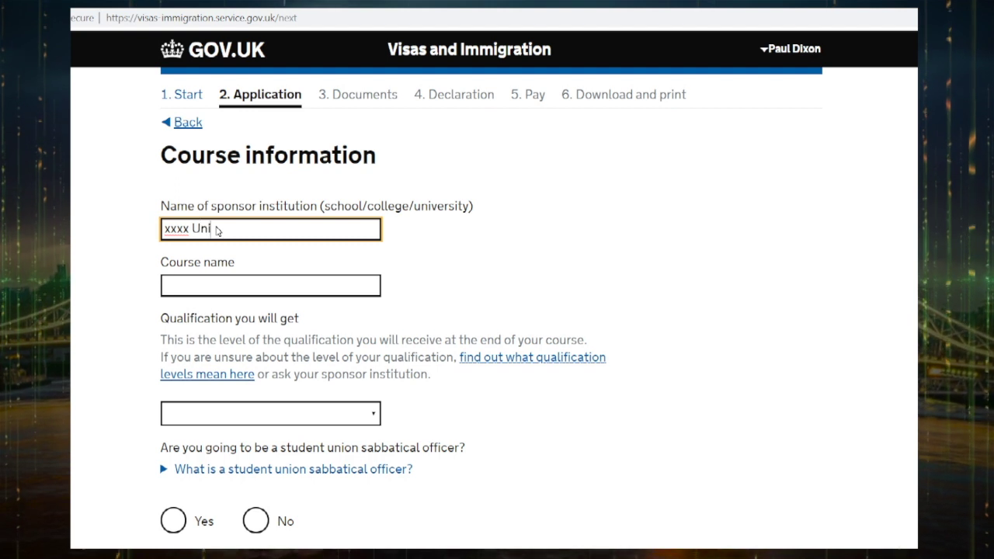
type("versity")
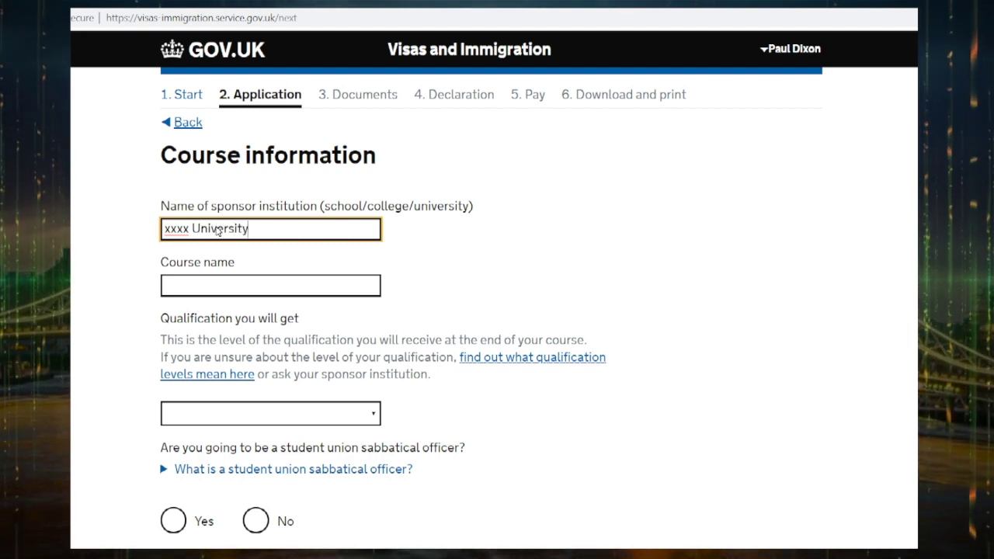
scroll(245, 269, "down", 1)
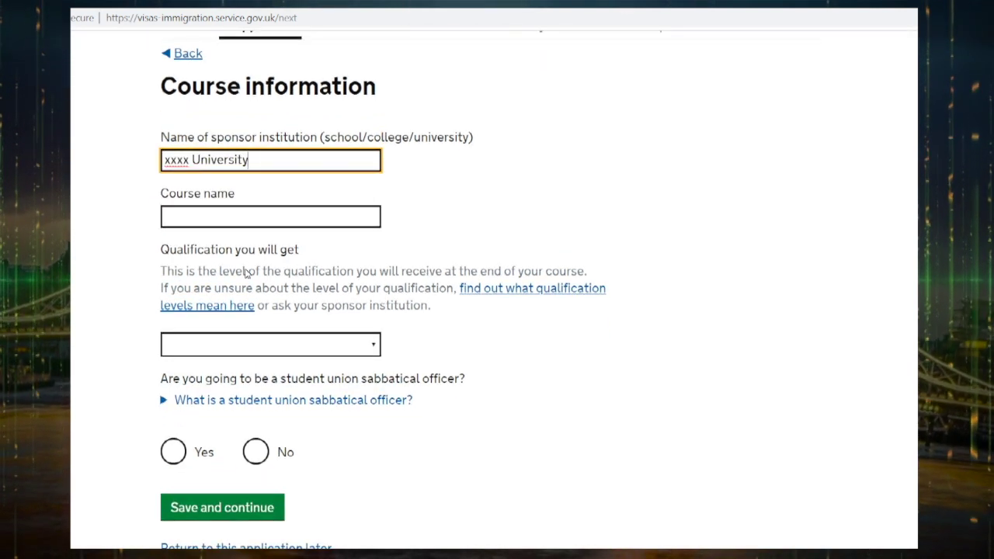
left_click(222, 221)
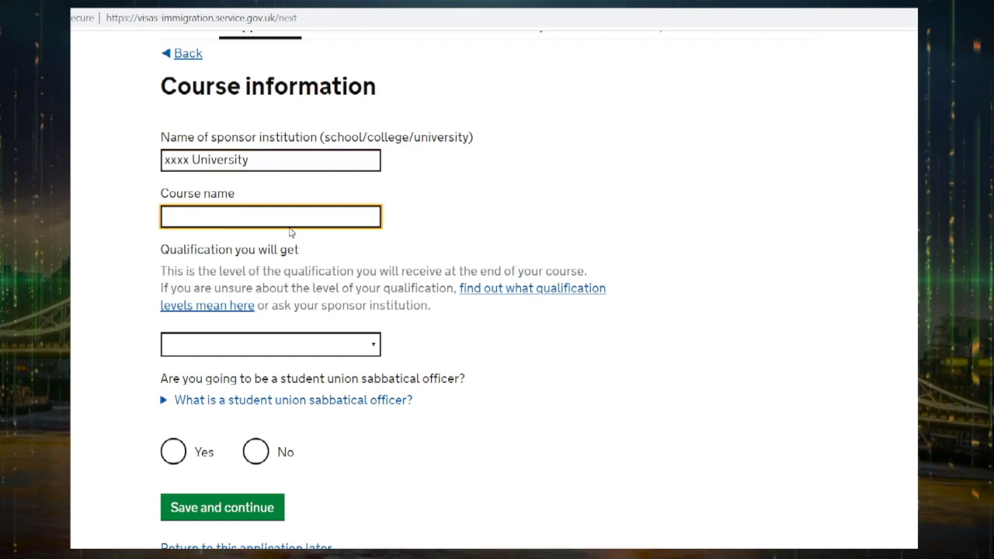
scroll(291, 230, "down", 1)
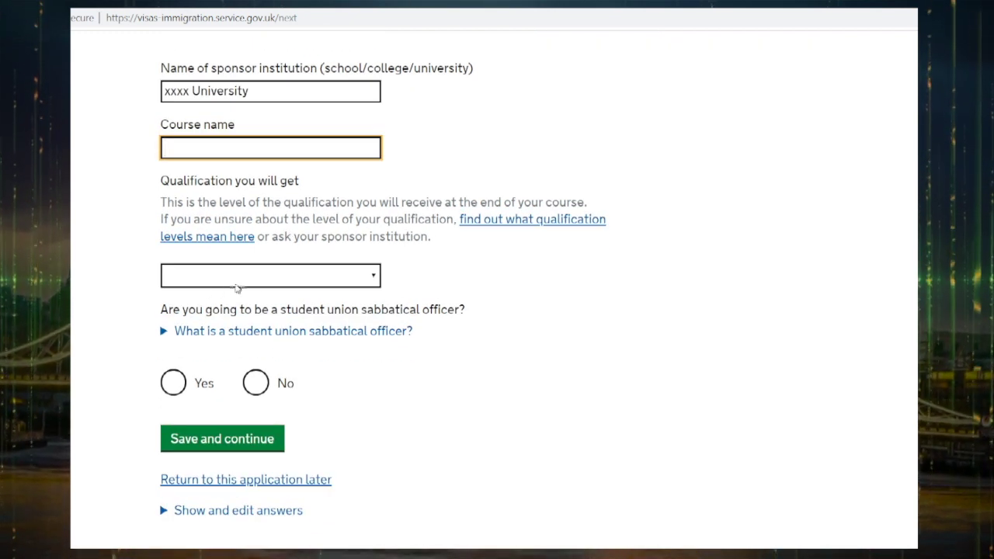
Choose RQF7/SCQF11 qualification for the MBA course, answer No to sabbatical officer, and save.
left_click(372, 278)
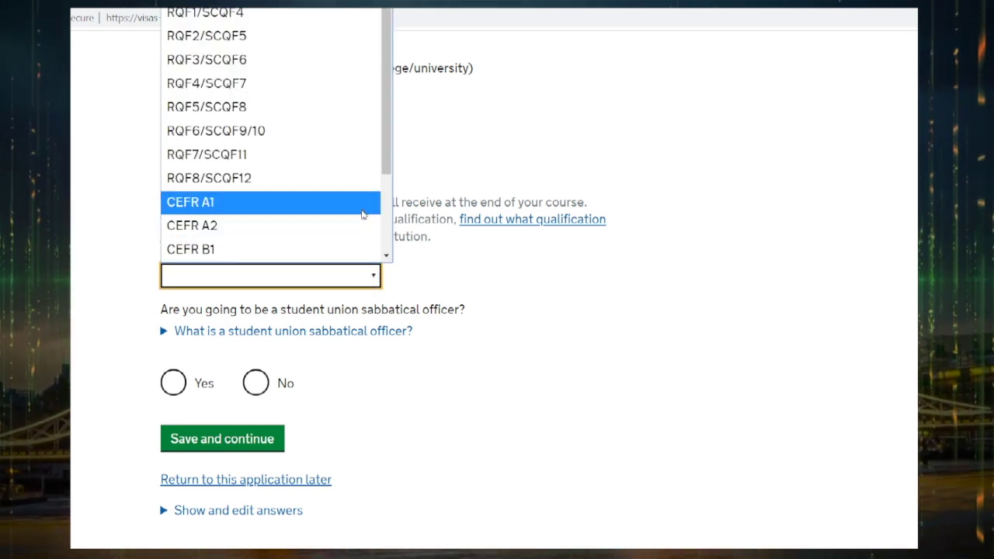
left_click(367, 151)
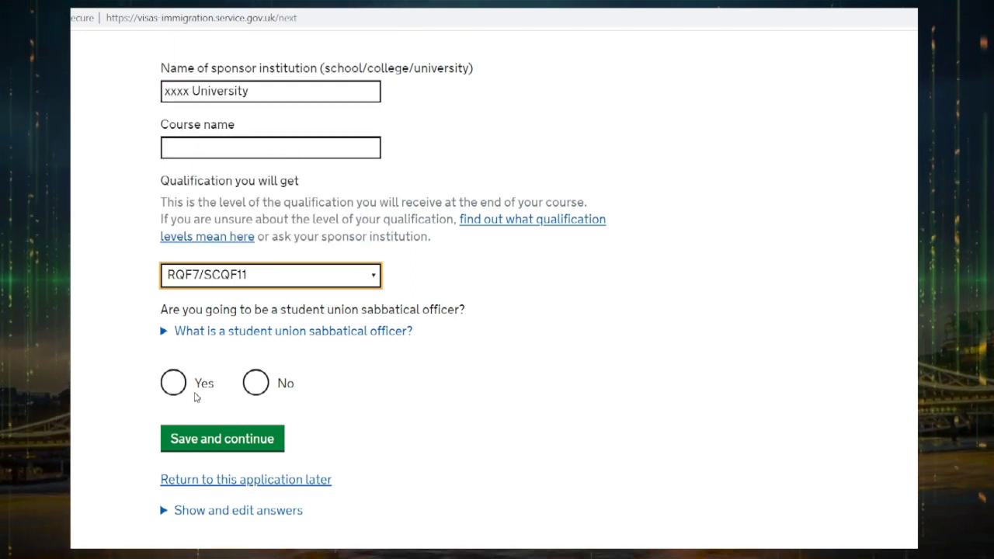
left_click(211, 332)
left_click(195, 148)
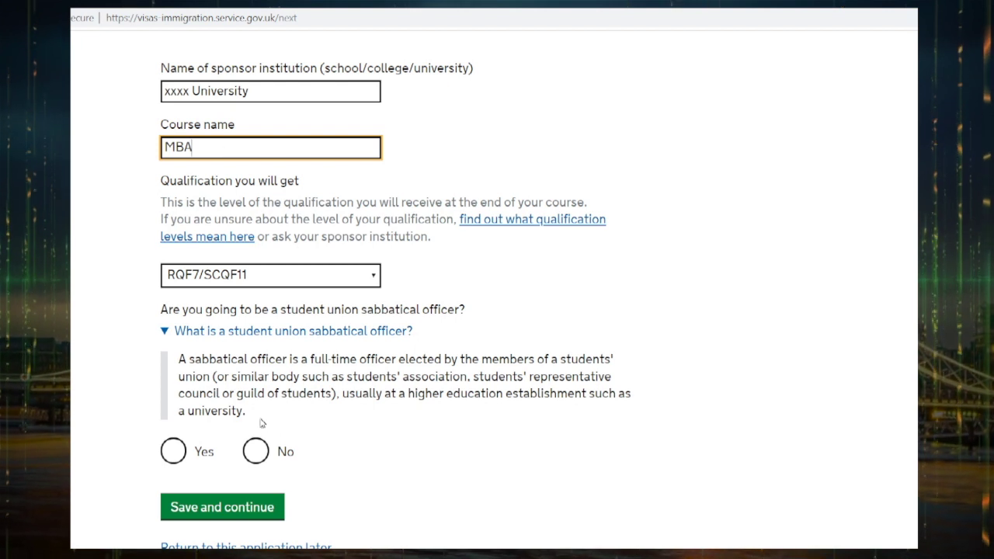
left_click(256, 452)
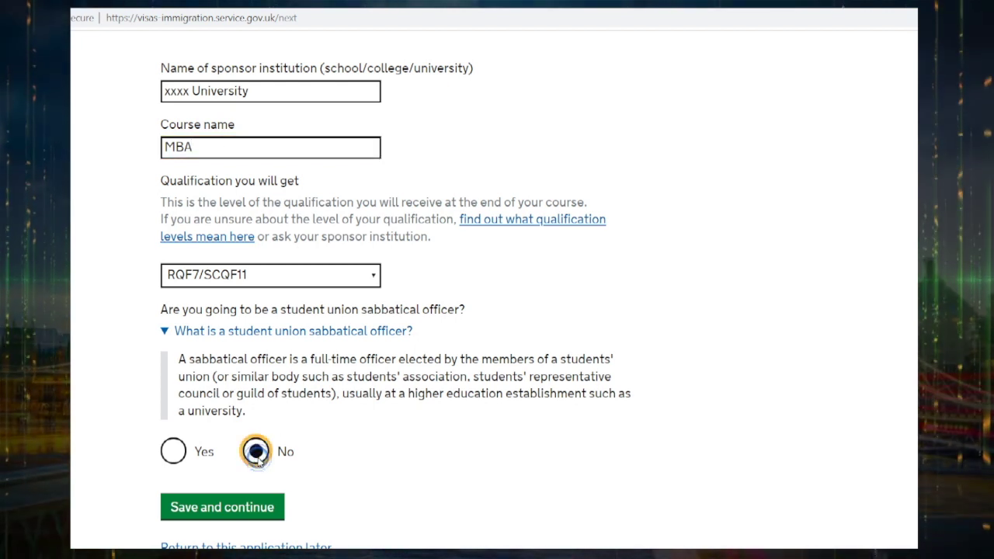
scroll(365, 407, "down", 1)
left_click(221, 439)
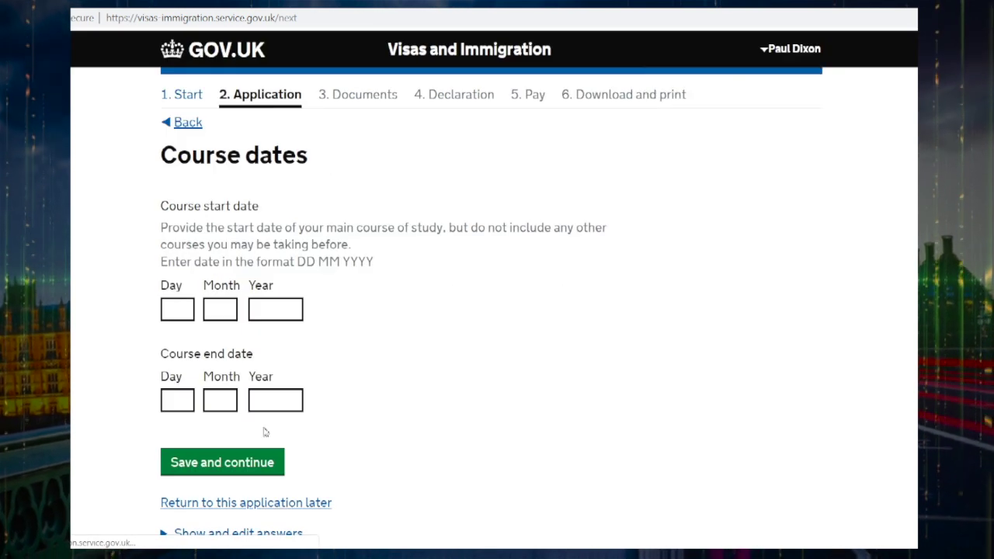
Enter the course start date 15 01 2019.
scroll(423, 381, "down", 1)
left_click(178, 241)
type("15")
key("Tab")
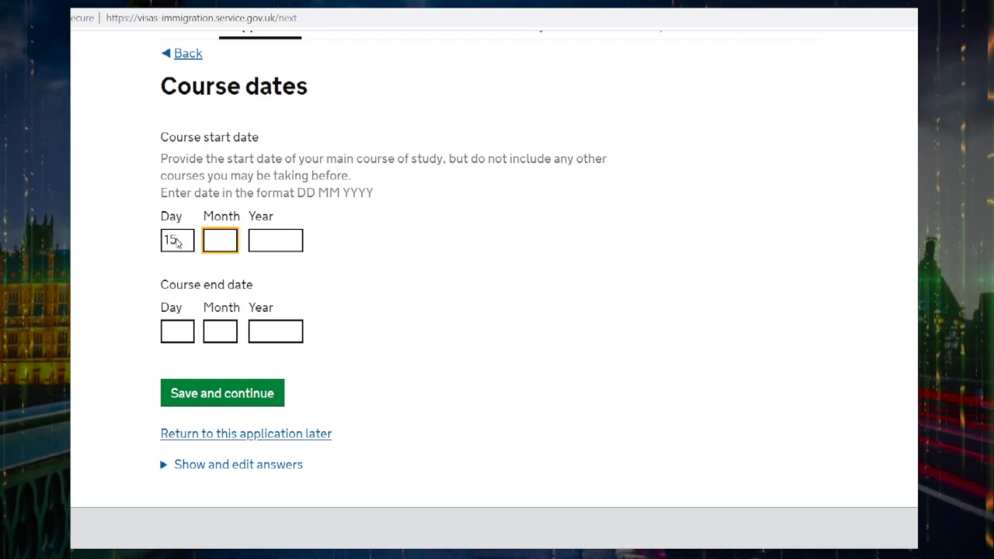
type("01")
key("Tab")
type("2019")
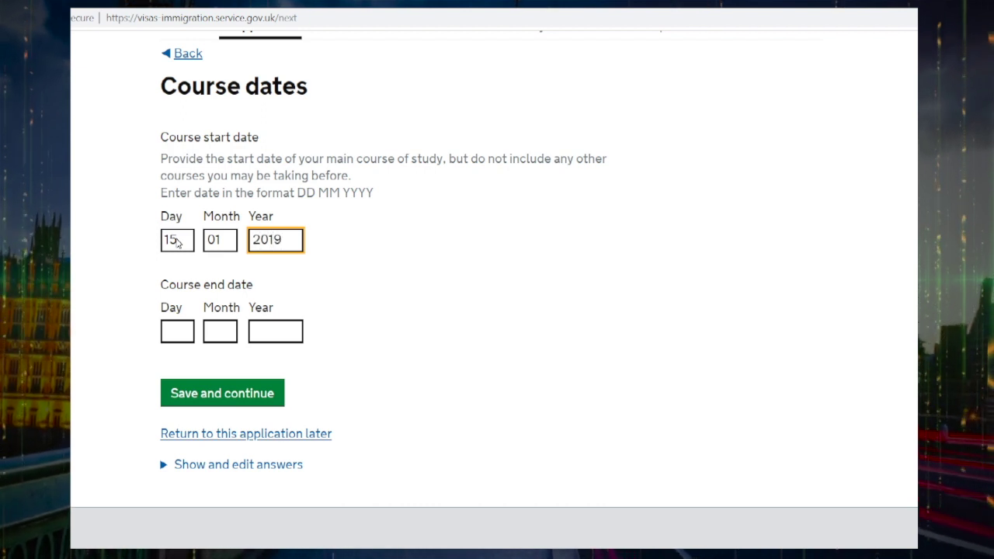
Enter the course end date 29 05 2020 and save the dates.
key("Tab")
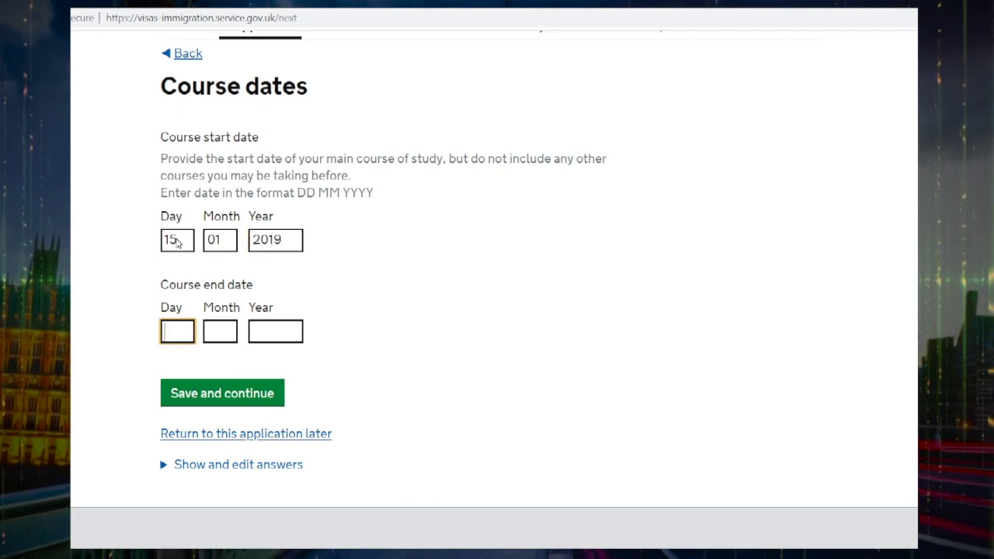
type("29")
key("Tab")
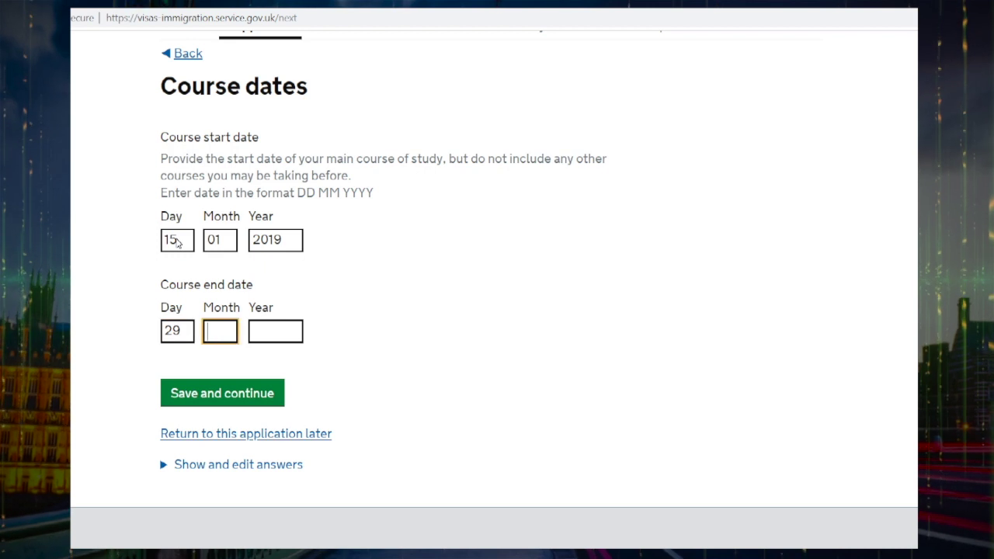
key("Tab")
type("2020")
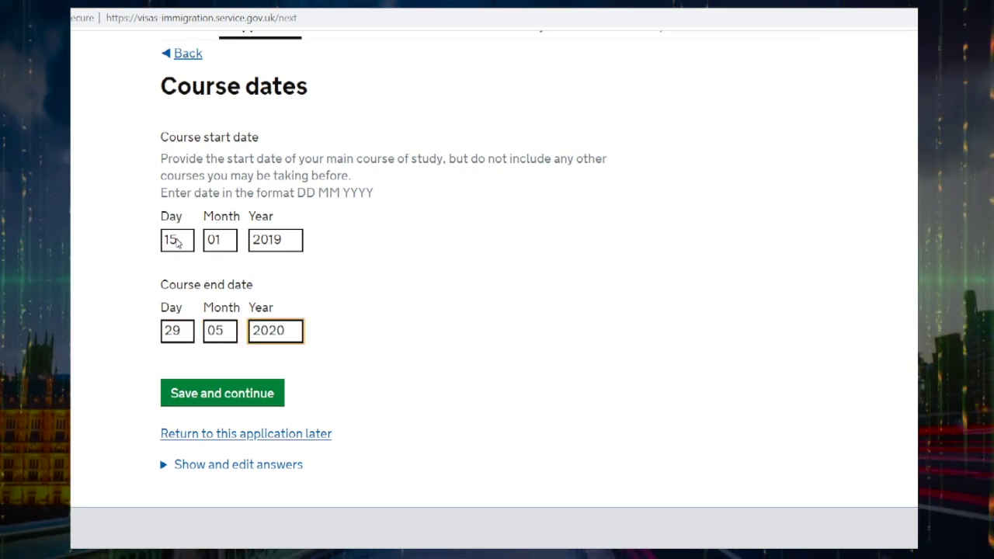
left_click(208, 394)
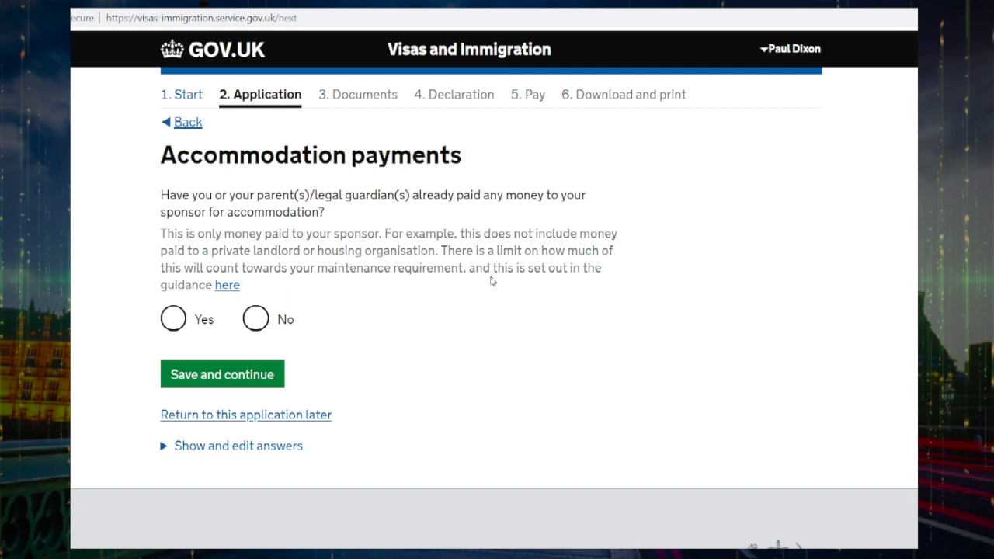
Declare £1265 accommodation already paid, confirmed by the sponsor on the CAS, and save.
left_click(173, 319)
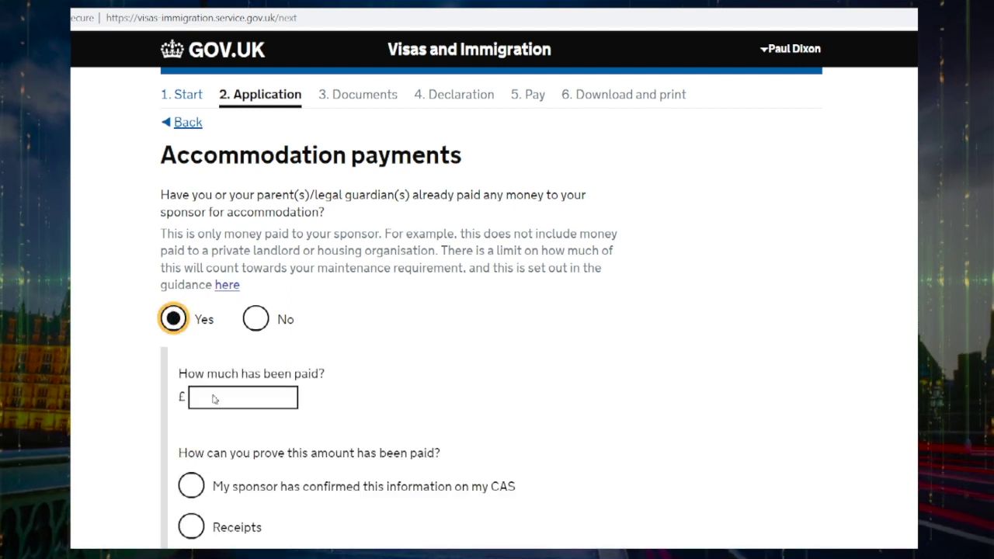
scroll(213, 397, "down", 2)
left_click(222, 259)
type("1265")
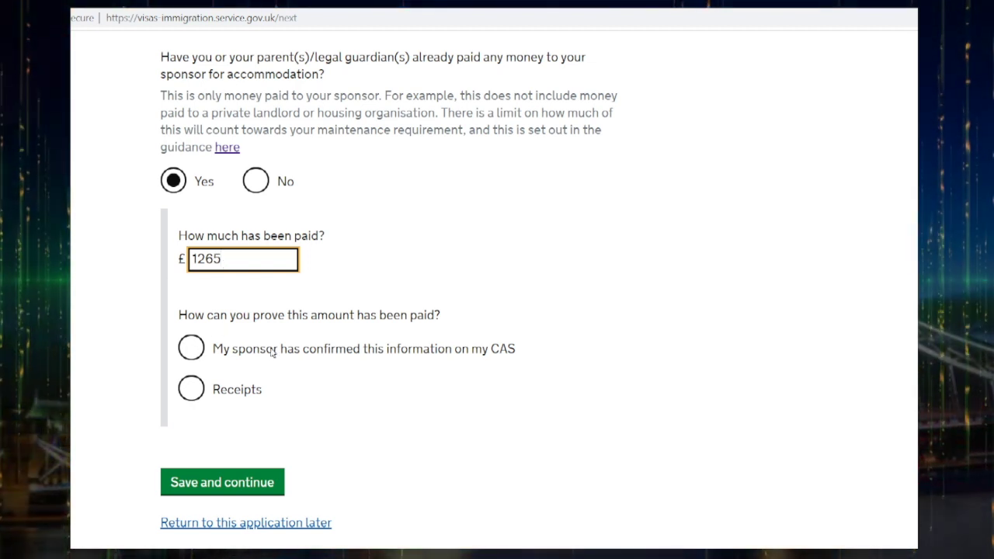
left_click(195, 353)
scroll(392, 369, "up", 1)
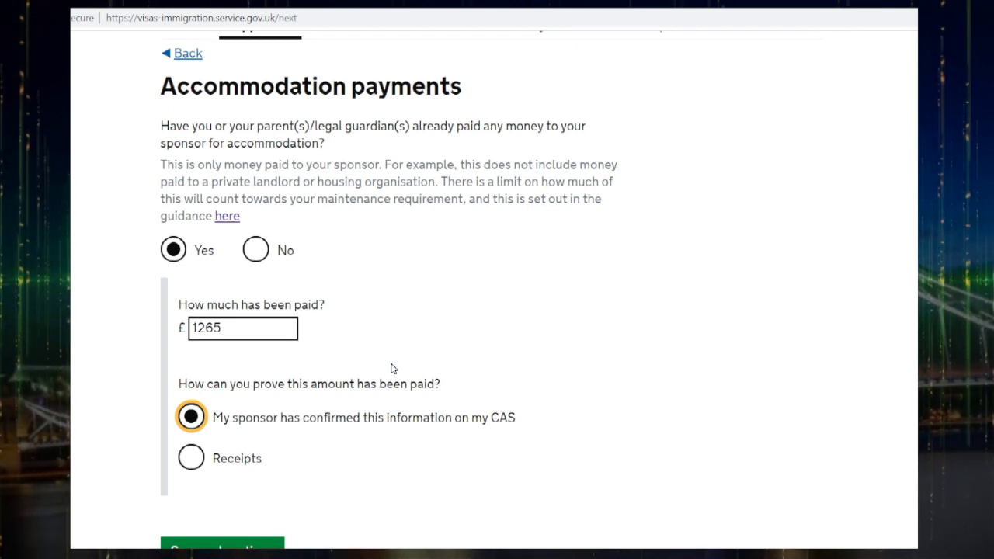
scroll(392, 369, "down", 1)
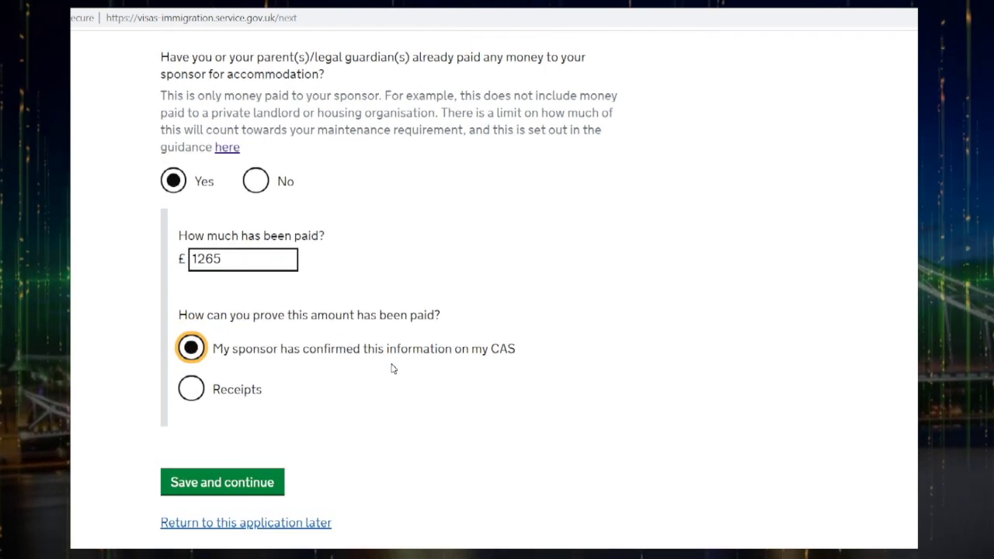
left_click(223, 479)
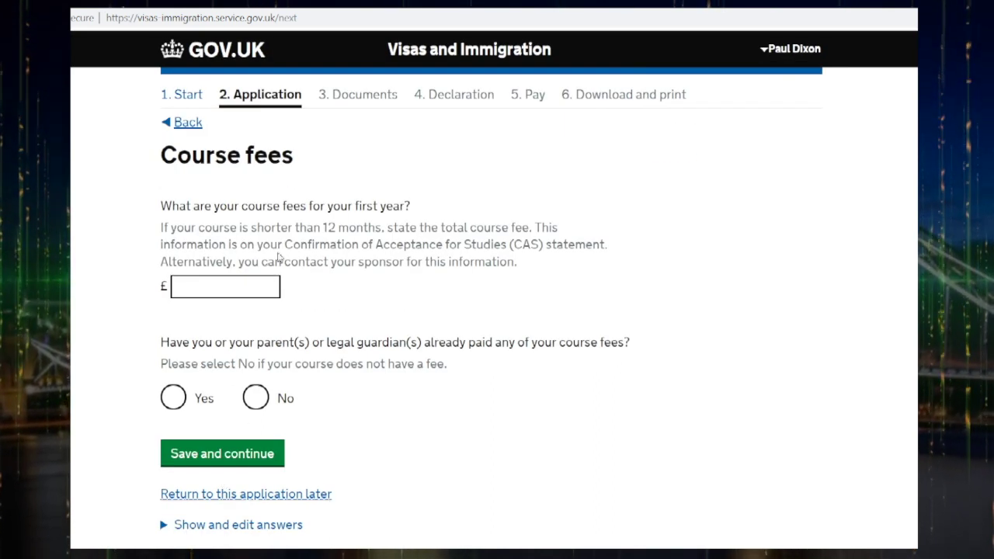
Enter £18000 first-year course fees and answer Yes to fees already paid.
left_click(220, 291)
type("1")
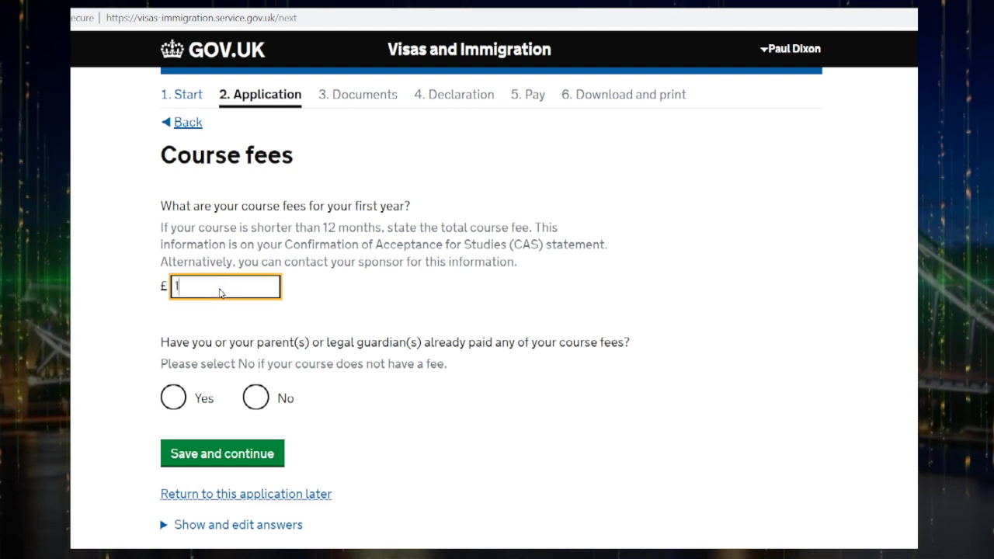
type("8000")
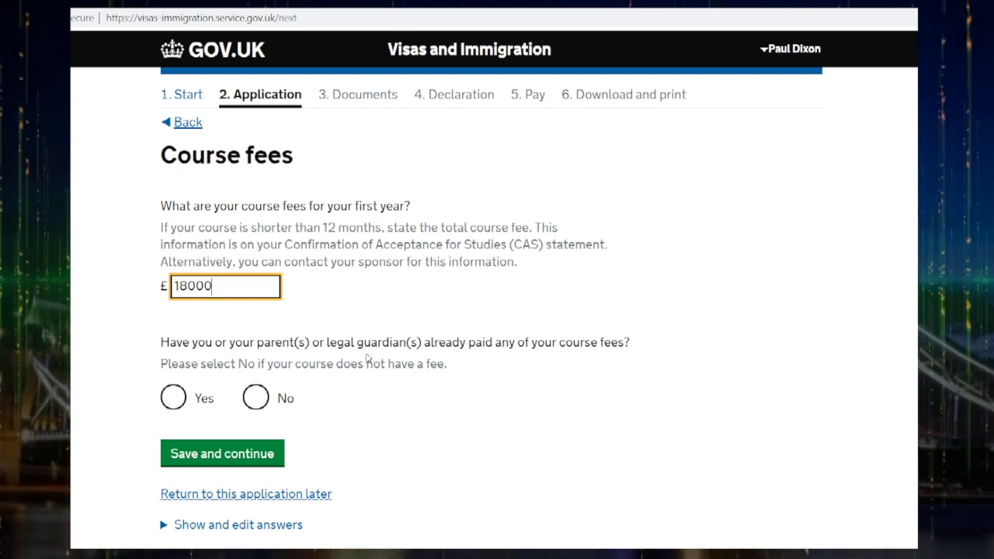
left_click(173, 399)
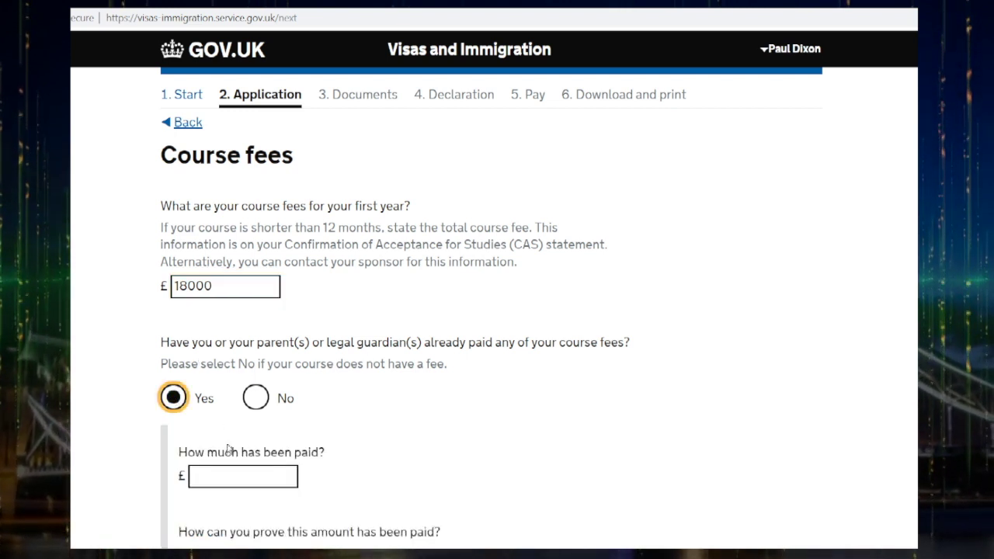
scroll(221, 475, "down", 2)
scroll(217, 419, "down", 2)
Record £8000 already paid, confirmed on the CAS, and save the course fees.
left_click(215, 343)
type("8000")
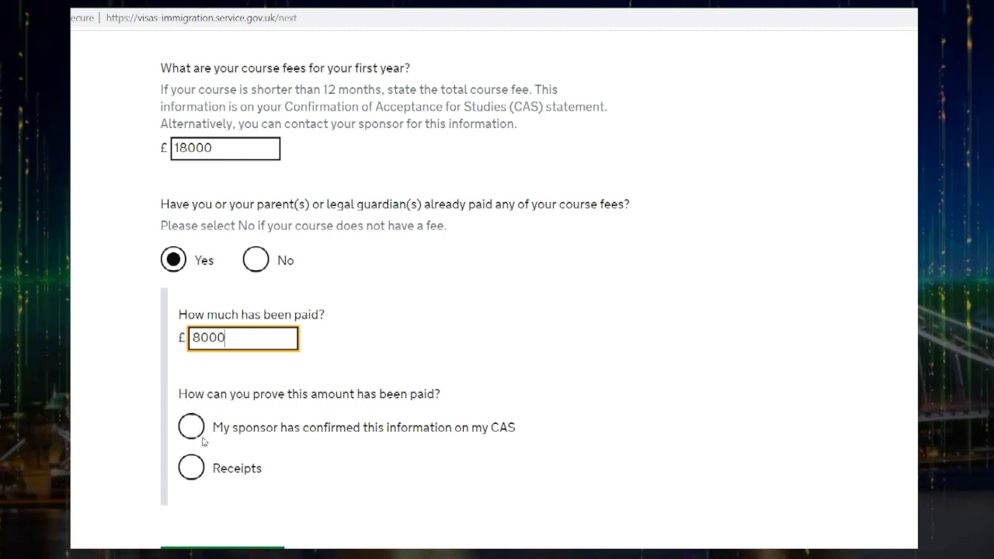
left_click(192, 430)
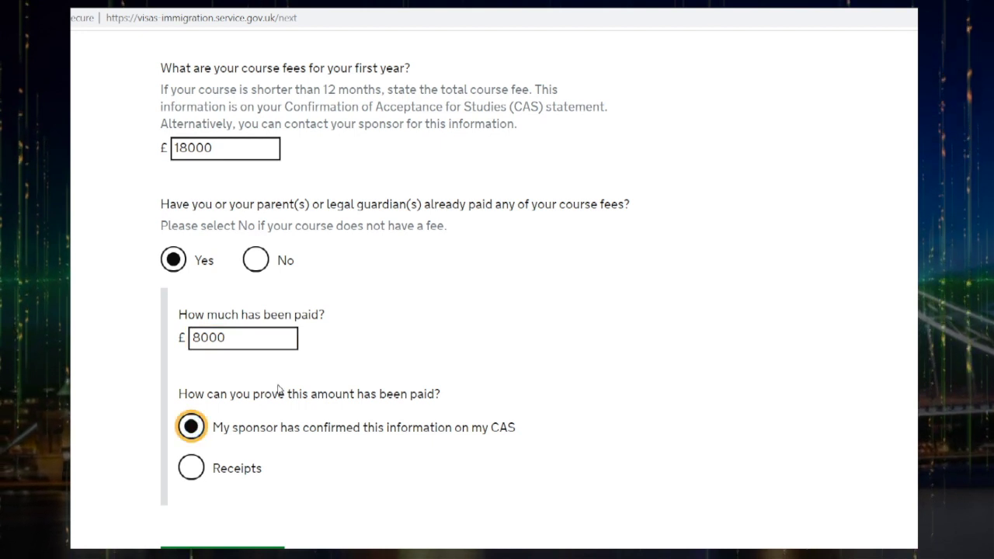
scroll(295, 388, "down", 1)
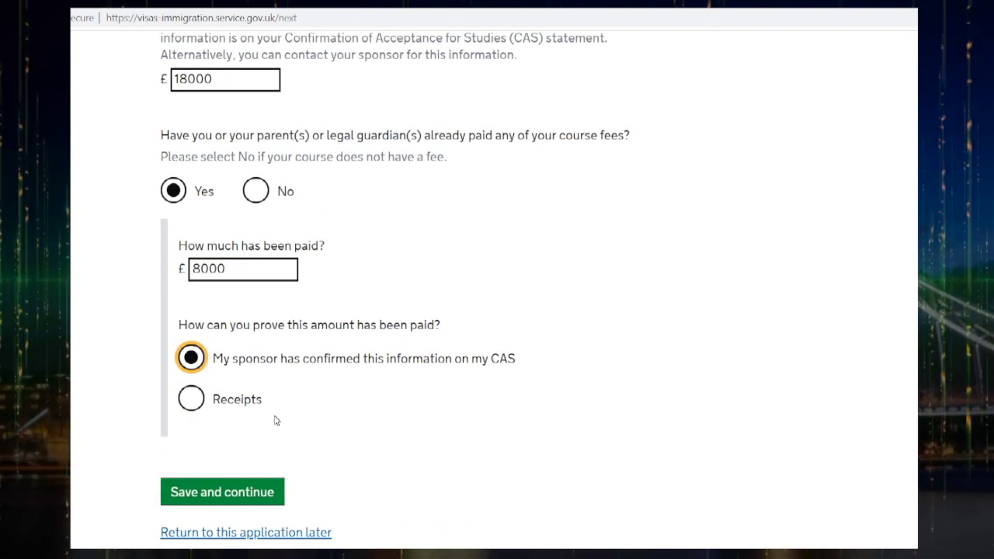
scroll(275, 420, "up", 2)
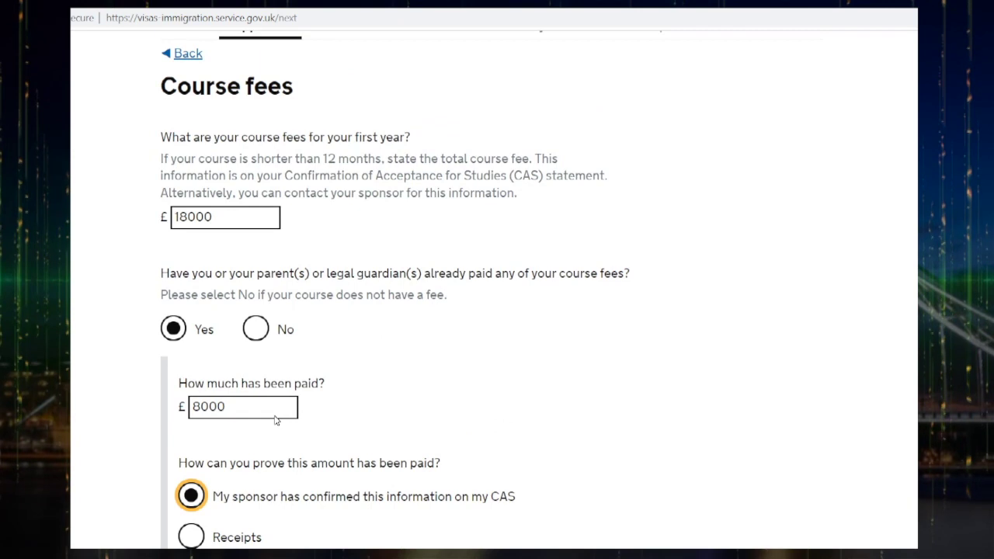
scroll(275, 420, "down", 1)
scroll(274, 420, "down", 1)
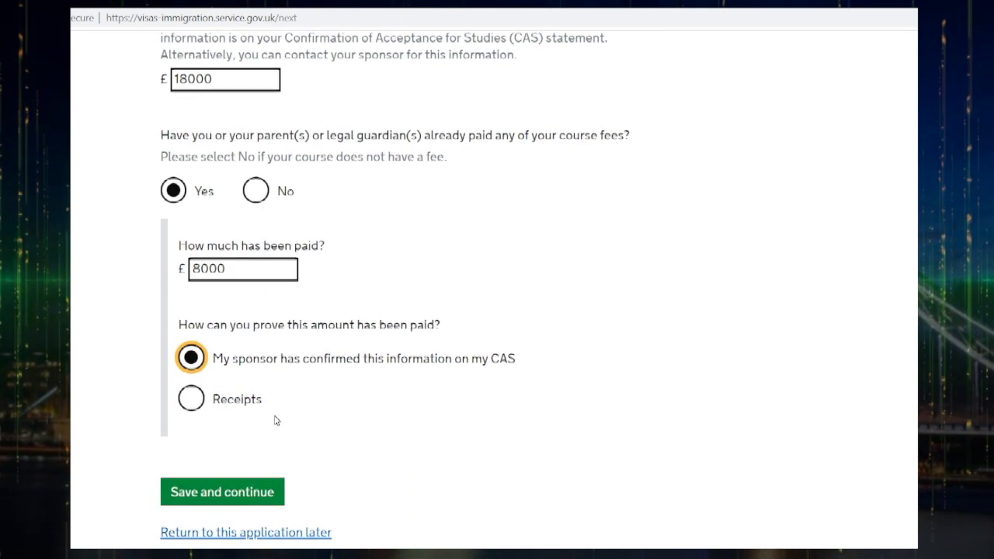
left_click(211, 493)
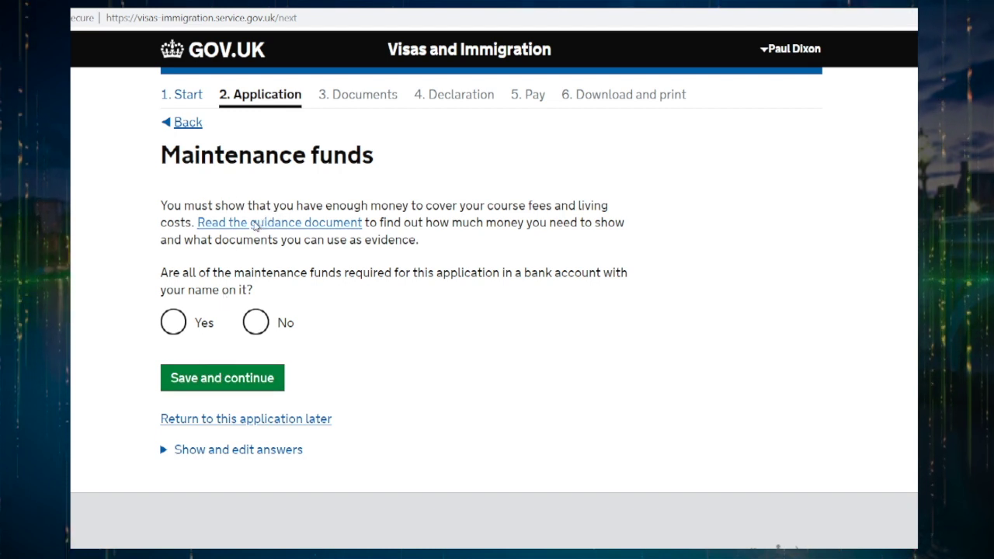
State the funds are held in a parent's account, with their permission.
left_click(174, 323)
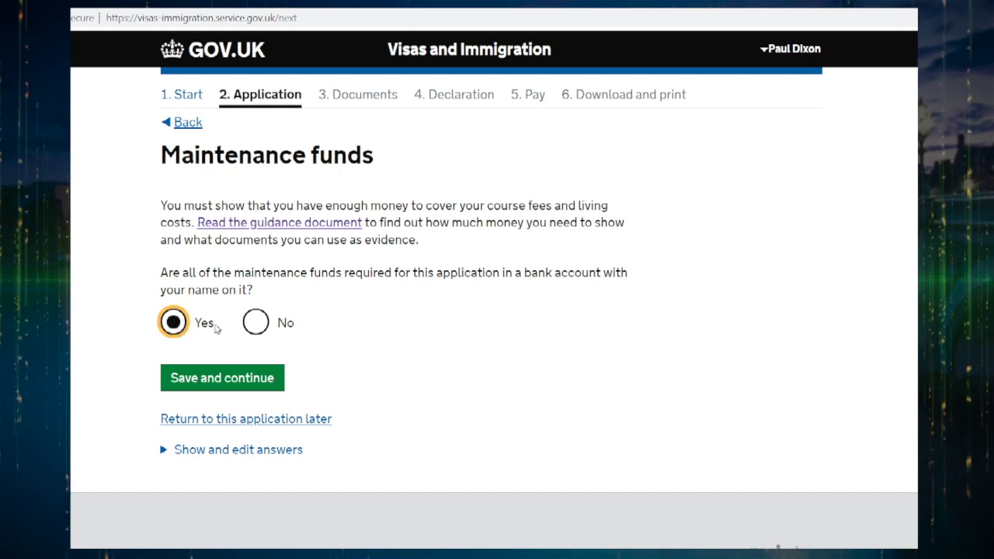
left_click(255, 323)
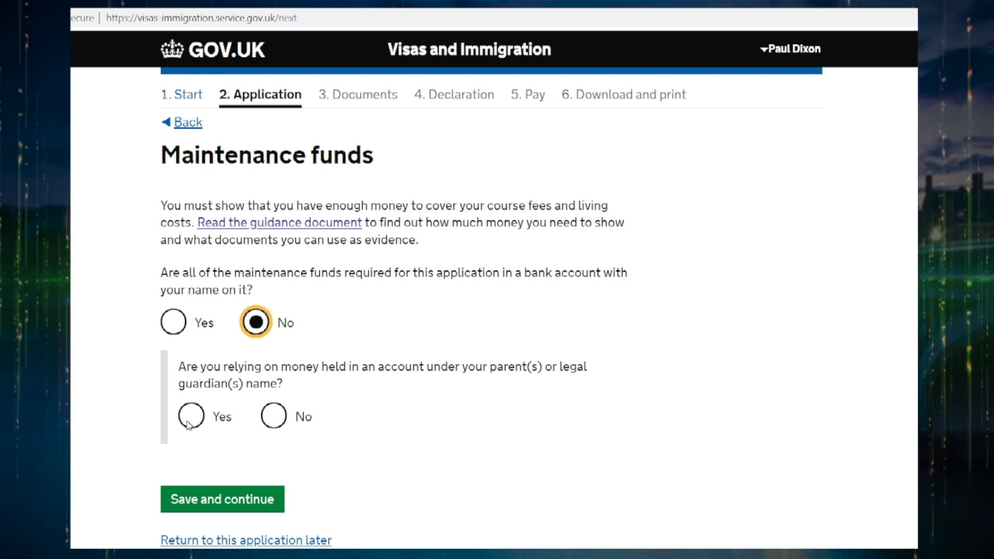
left_click(189, 419)
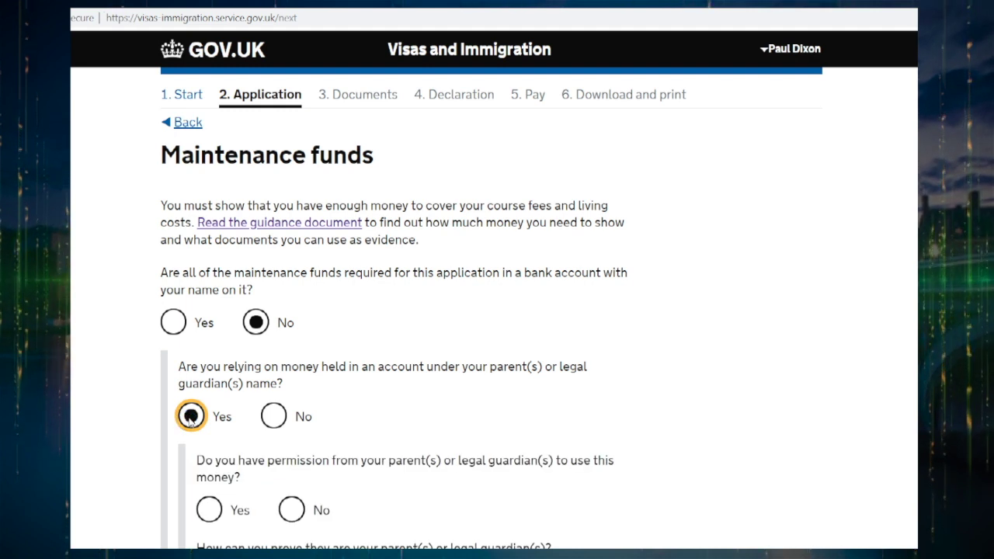
scroll(218, 445, "down", 1)
left_click(210, 441)
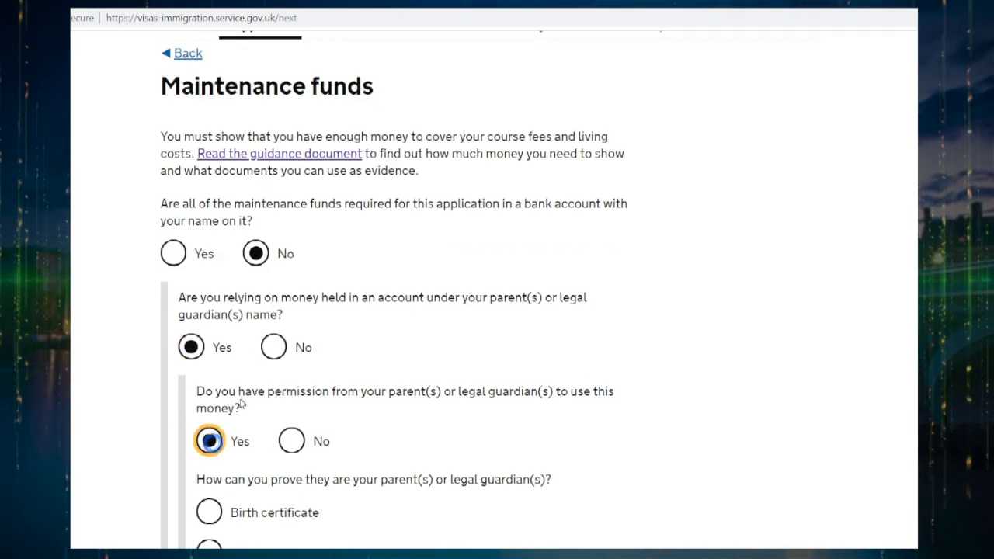
scroll(243, 397, "down", 2)
Choose Birth certificate as proof of parentage and save the maintenance funds answers.
left_click(209, 373)
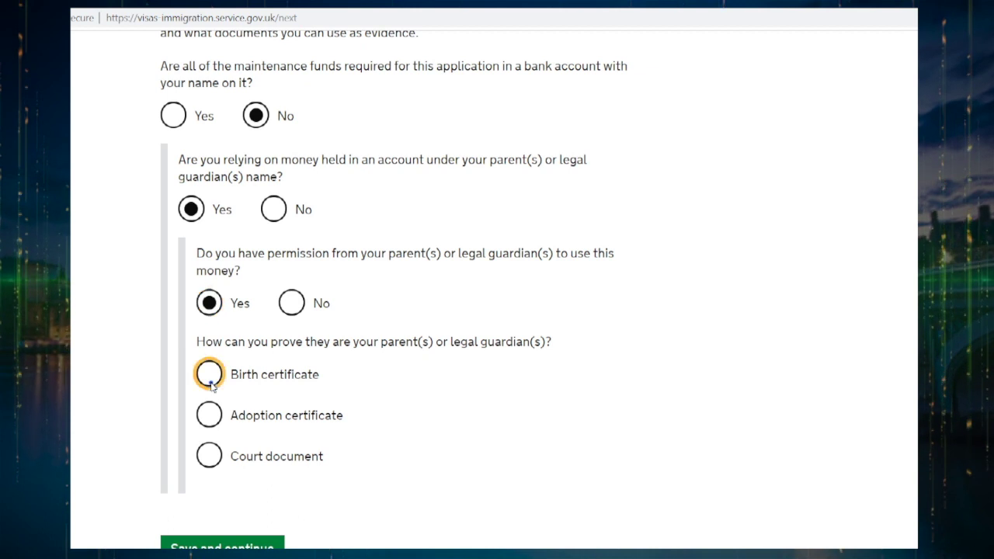
left_click(209, 414)
left_click(209, 455)
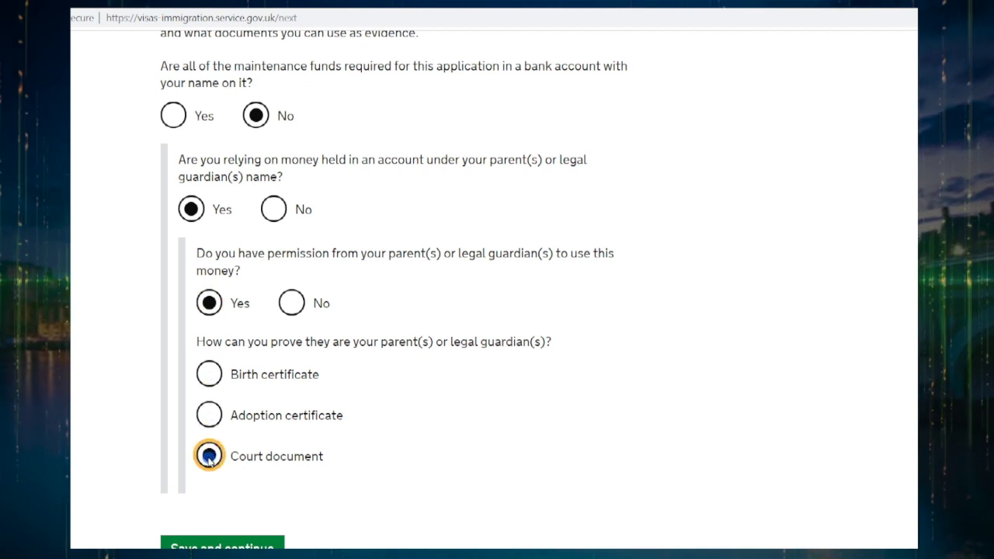
left_click(209, 374)
left_click(209, 416)
left_click(209, 456)
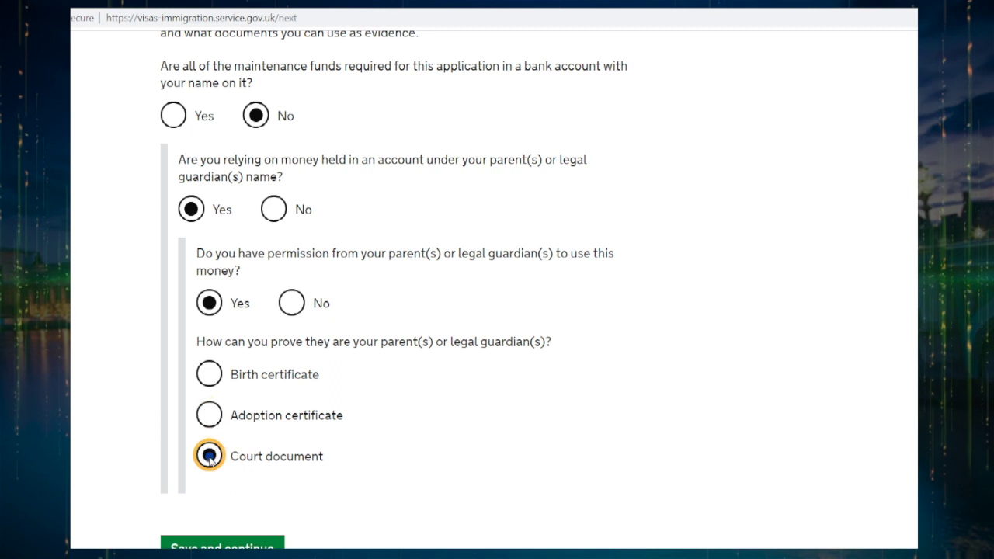
left_click(210, 374)
scroll(345, 403, "down", 1)
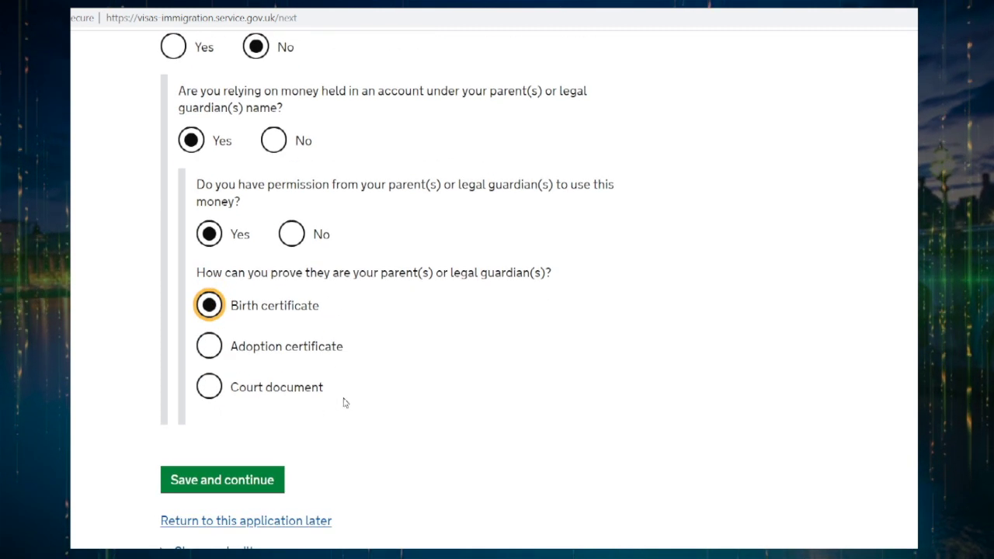
left_click(246, 472)
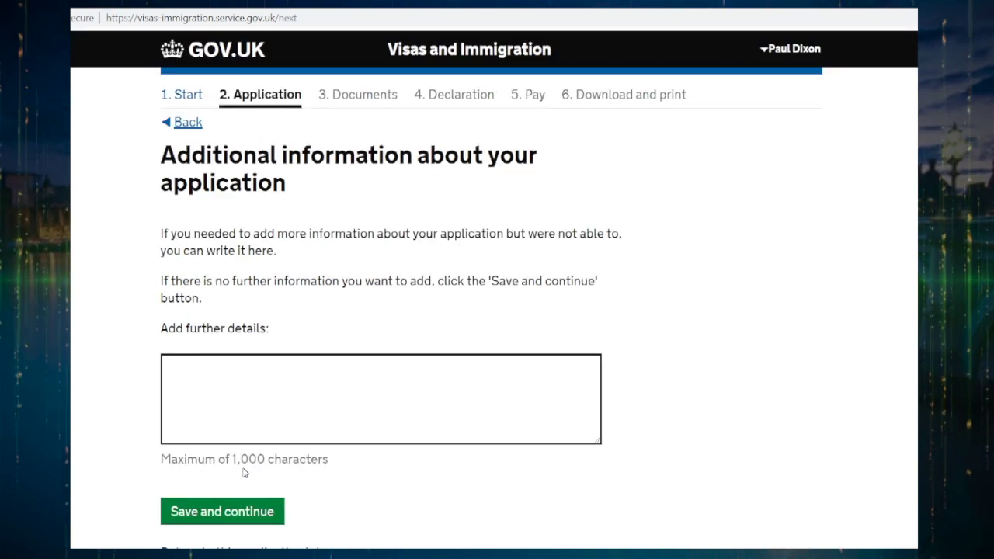
Leave Additional information blank, review the Check your answers summary, and continue.
scroll(243, 466, "down", 1)
left_click(233, 444)
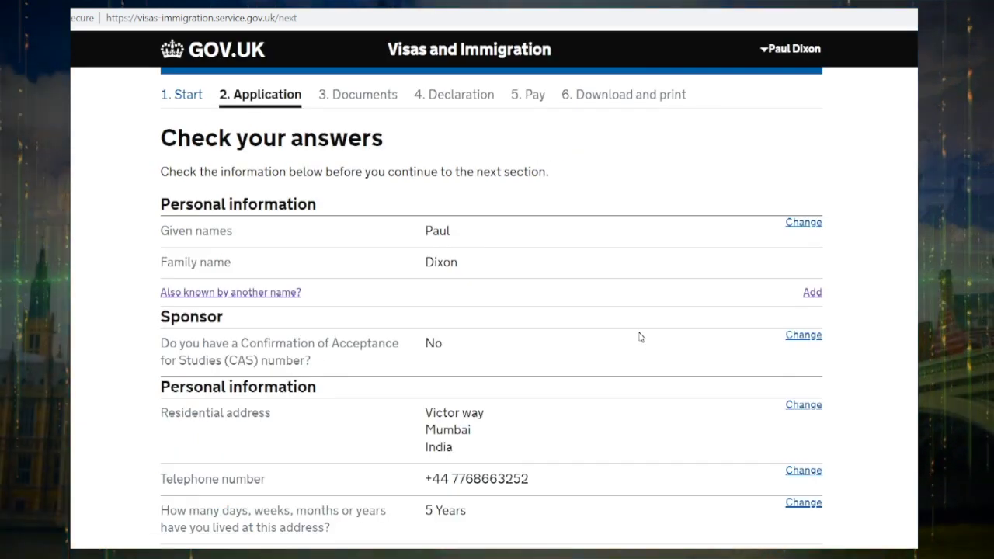
scroll(639, 337, "down", 3)
scroll(639, 337, "down", 7)
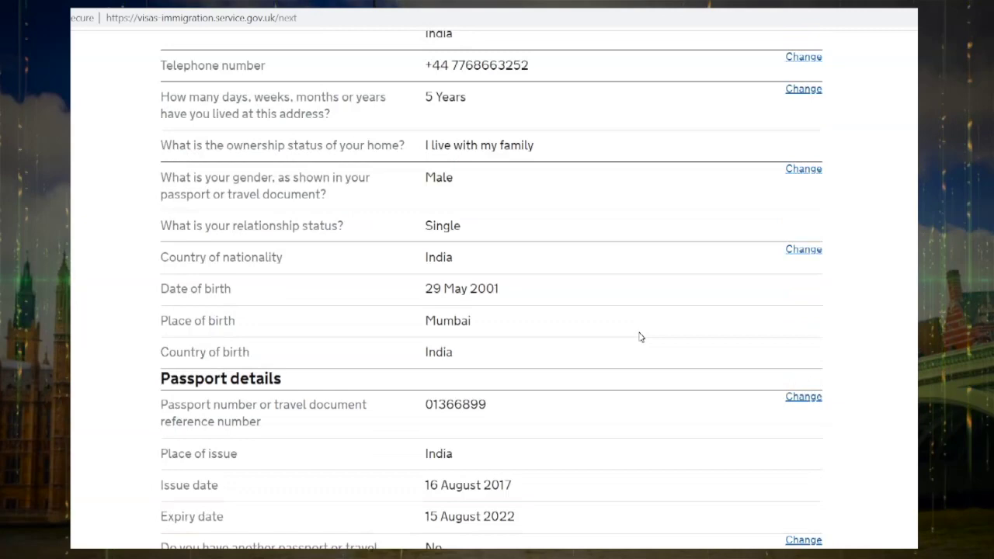
scroll(638, 337, "down", 9)
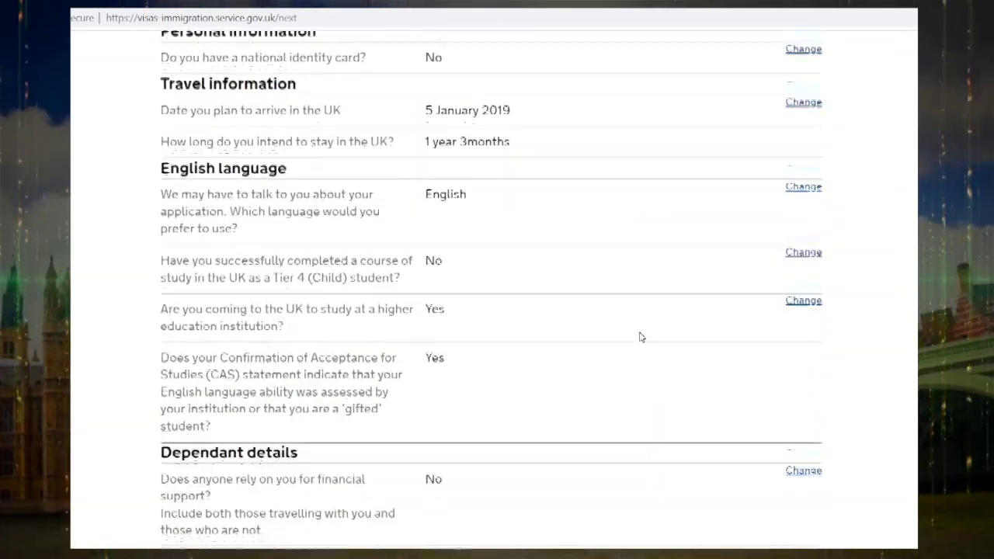
scroll(640, 337, "down", 10)
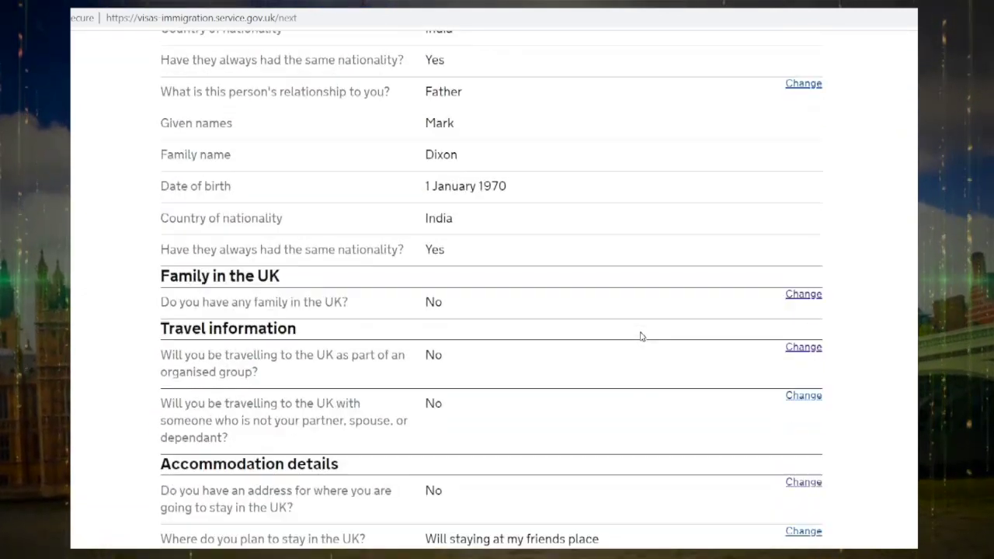
scroll(641, 336, "down", 1)
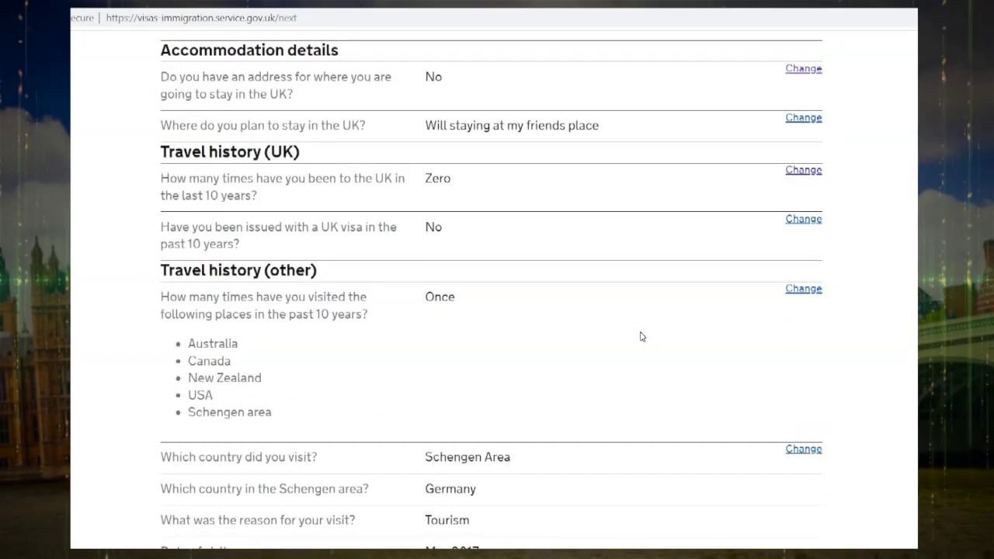
scroll(640, 336, "down", 9)
scroll(640, 337, "down", 7)
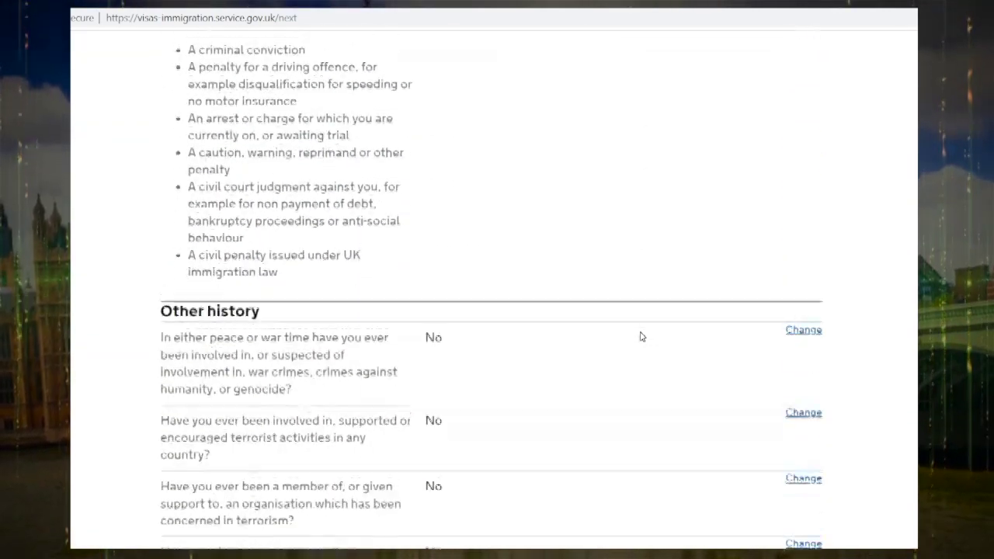
scroll(640, 337, "down", 2)
scroll(679, 279, "down", 8)
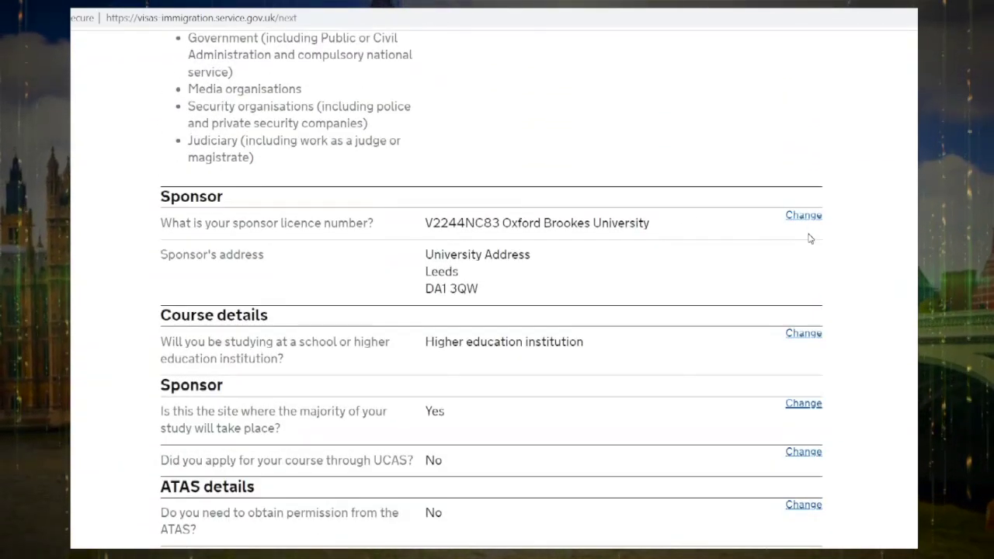
scroll(783, 243, "down", 2)
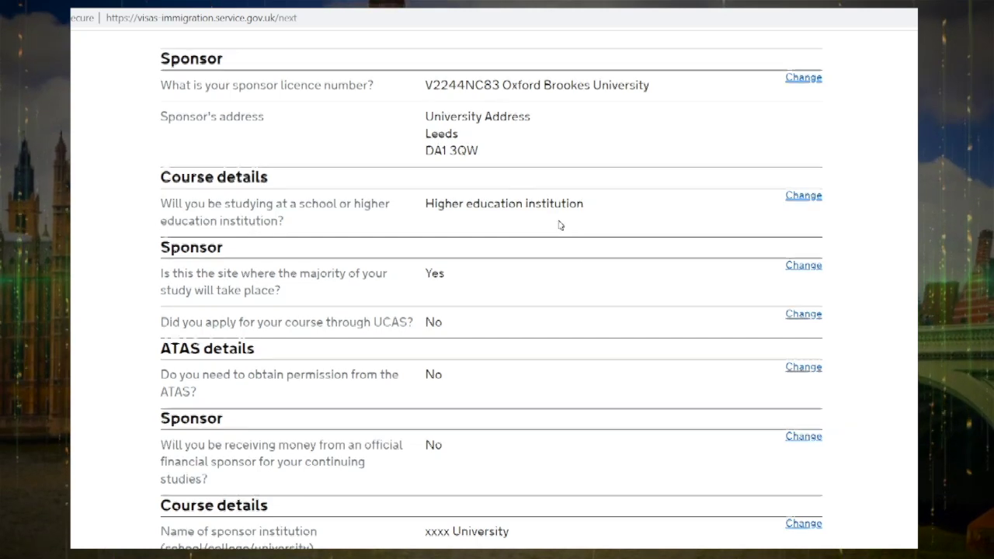
scroll(559, 225, "down", 8)
scroll(558, 227, "down", 4)
scroll(559, 227, "down", 2)
left_click(187, 513)
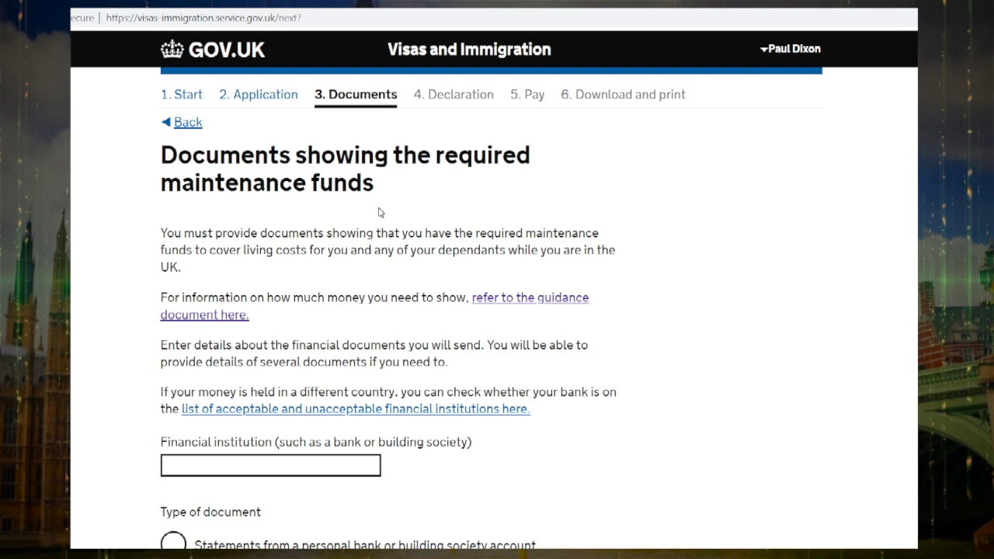
Save Barclays bank statements as a financial document, then answer Yes to adding another.
scroll(380, 212, "down", 2)
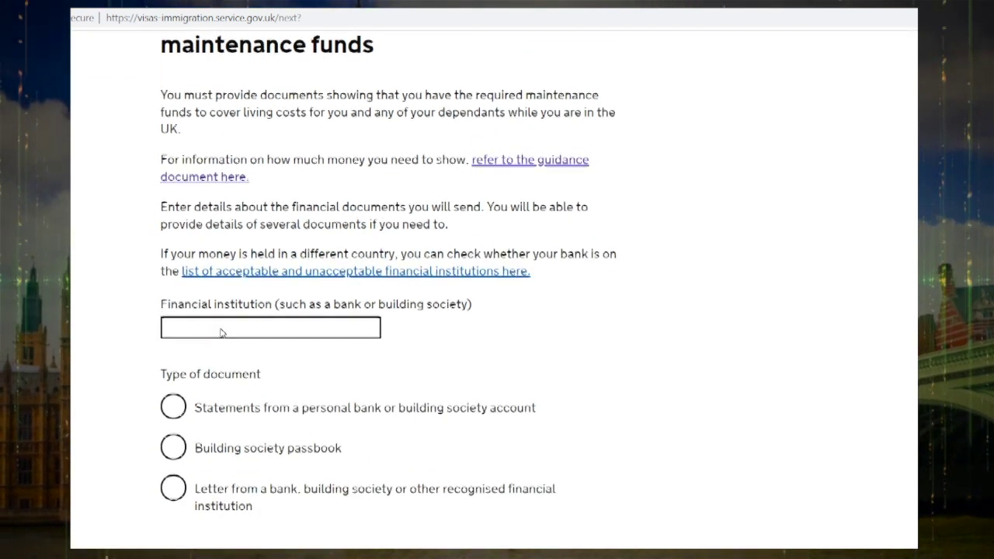
scroll(220, 333, "down", 2)
scroll(221, 332, "up", 1)
left_click(248, 264)
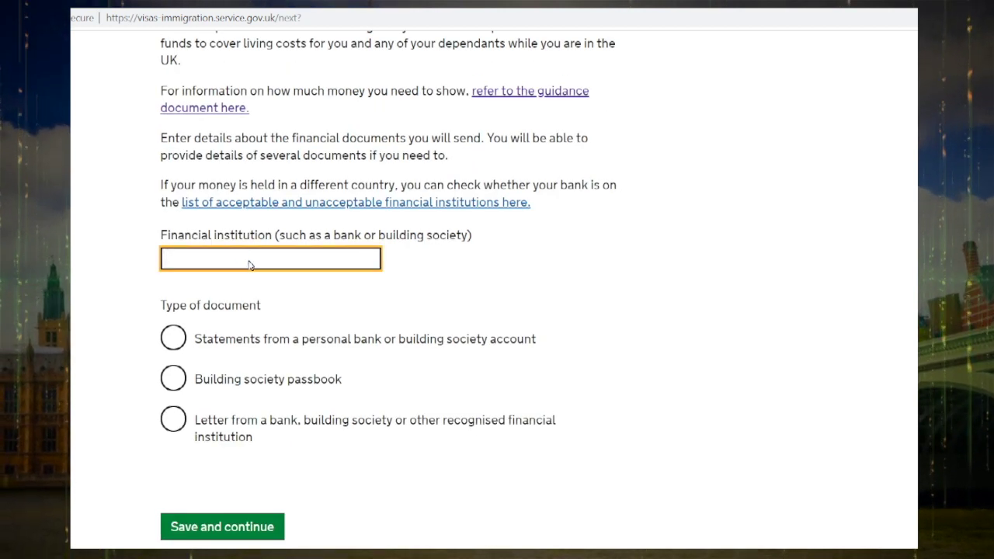
type("Barclays")
key("Tab")
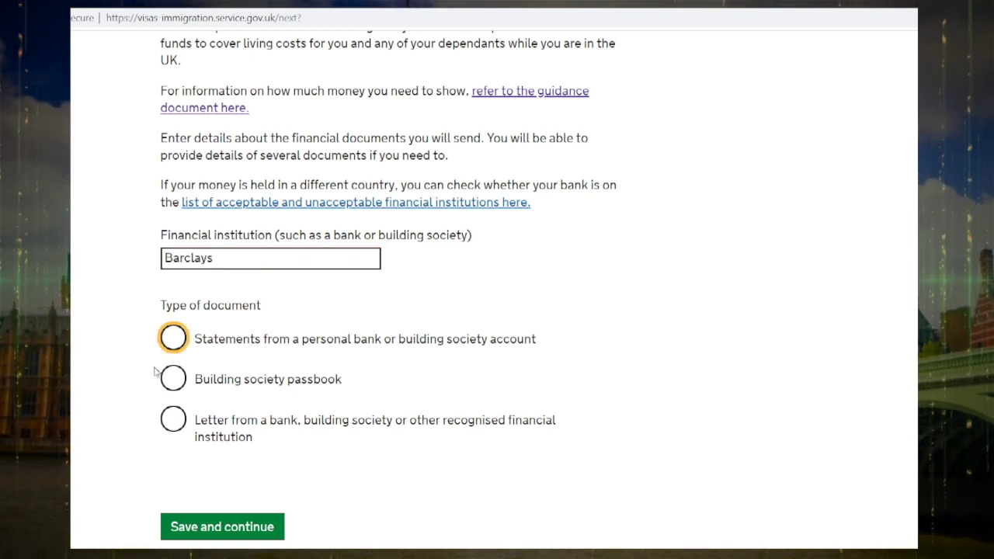
left_click(169, 343)
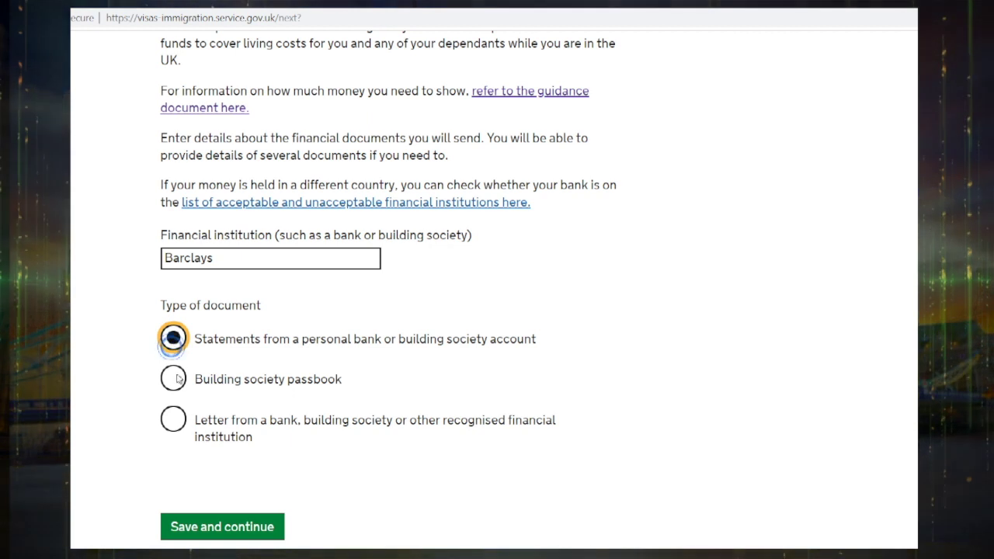
left_click(218, 526)
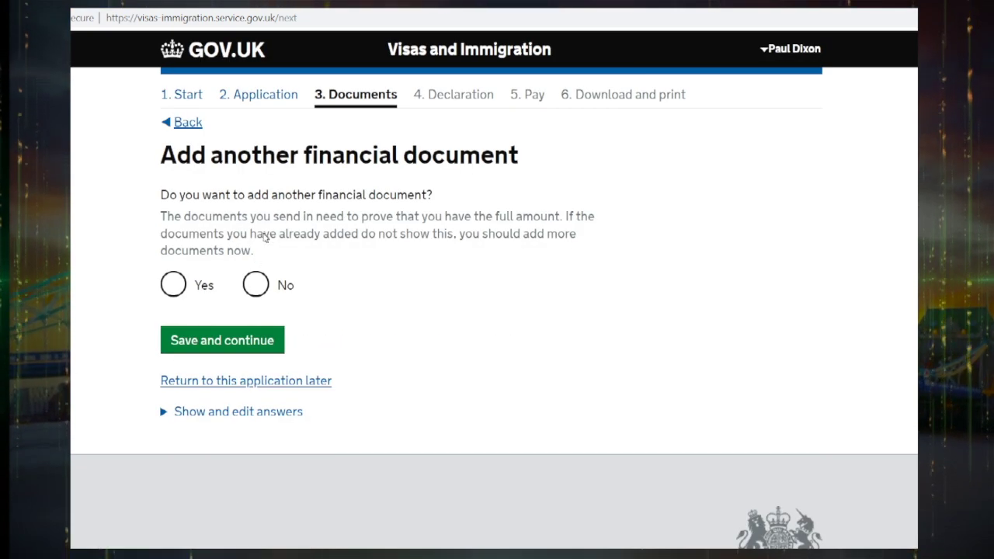
left_click(174, 285)
Confirm Yes to another document and enter HSBC as the second financial institution.
left_click(256, 287)
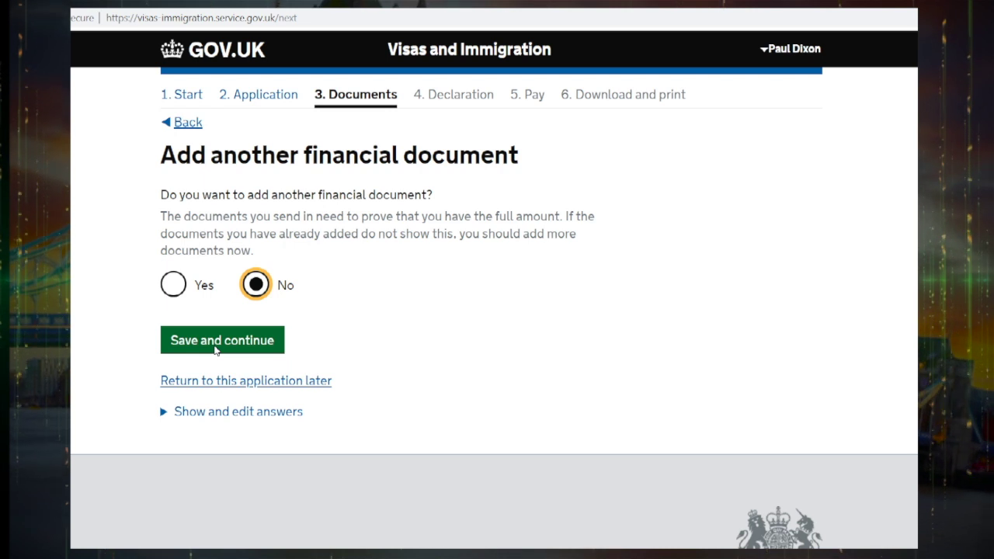
left_click(176, 287)
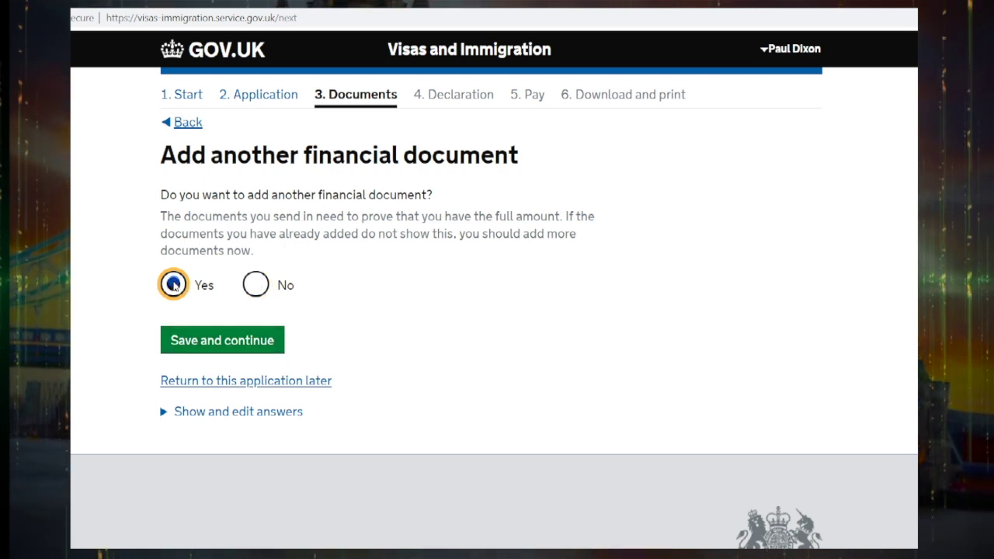
left_click(221, 341)
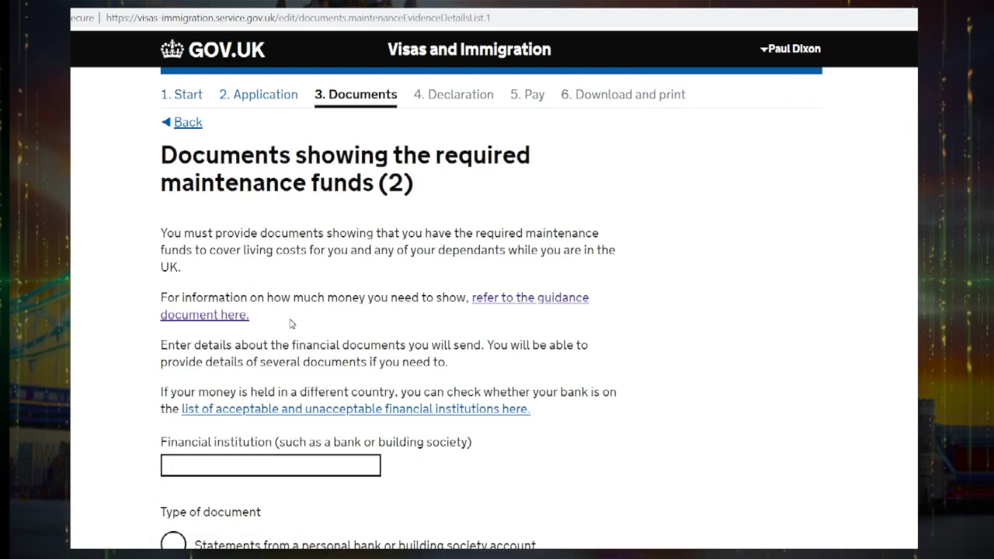
scroll(291, 324, "down", 2)
left_click(244, 329)
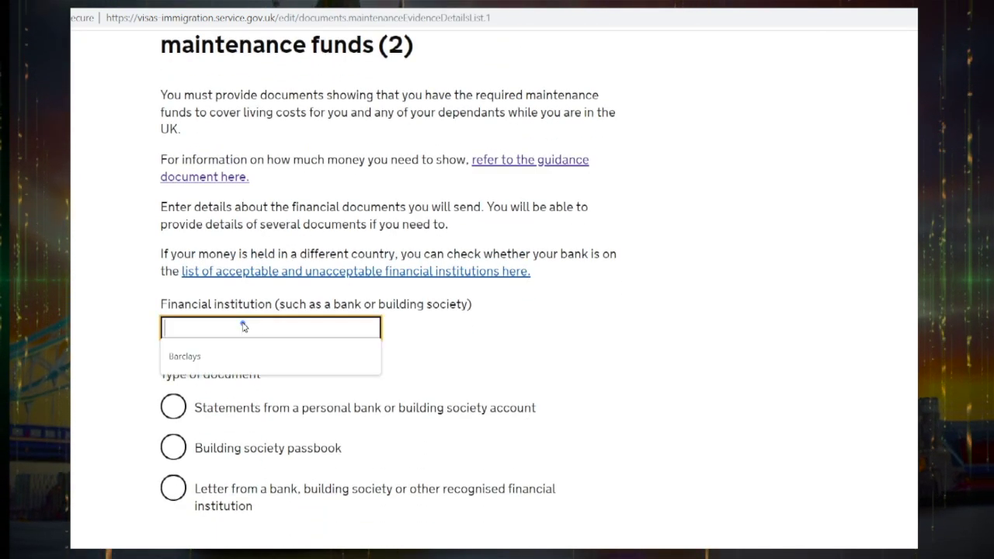
left_click(211, 356)
left_click_drag(226, 331, 146, 329)
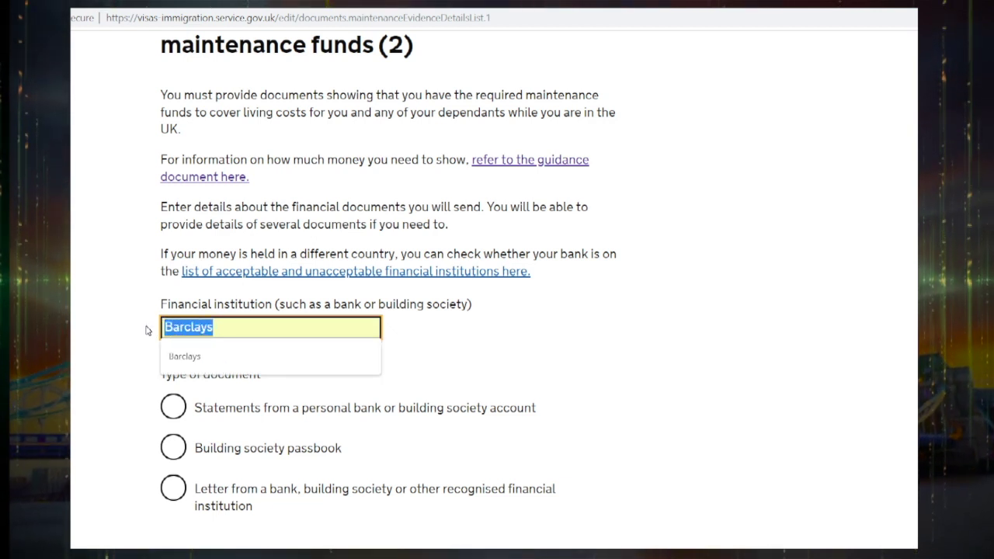
type("HSBC")
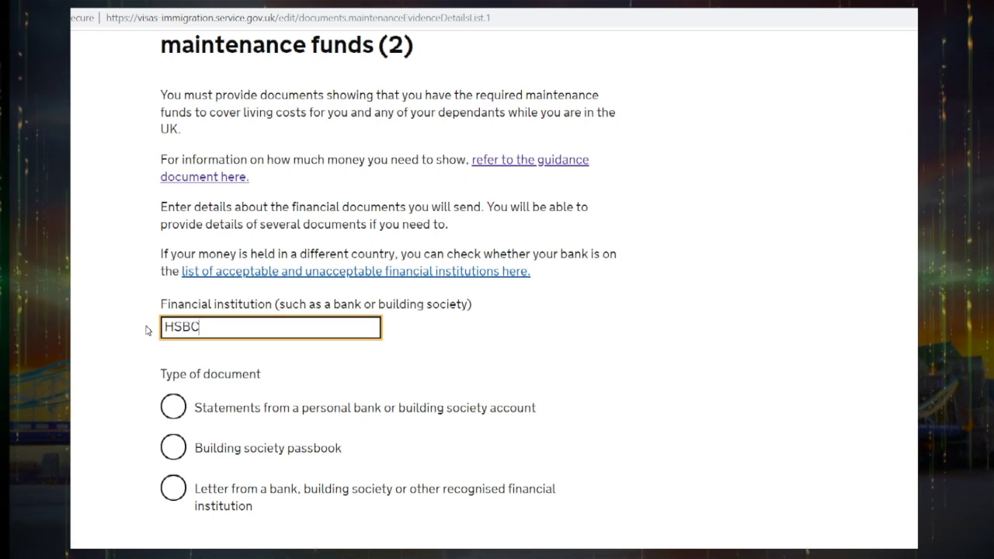
Set its type to Letter from a bank, save, and answer No to more documents.
left_click(173, 489)
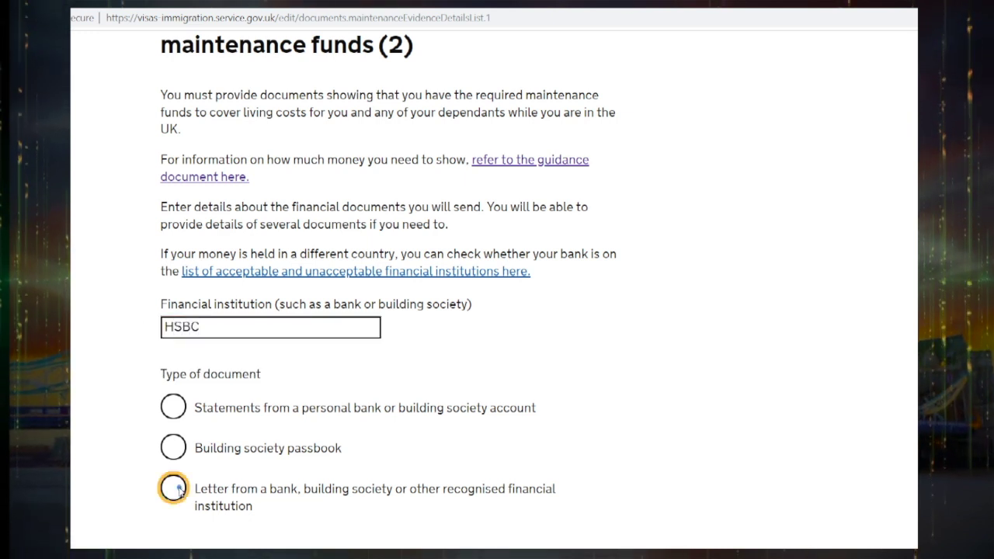
scroll(318, 443, "down", 2)
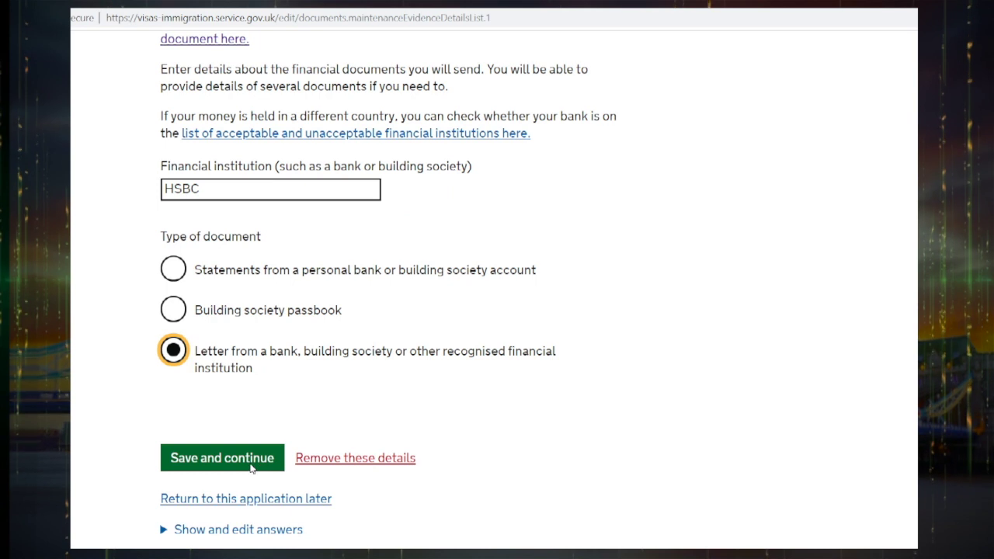
left_click(250, 464)
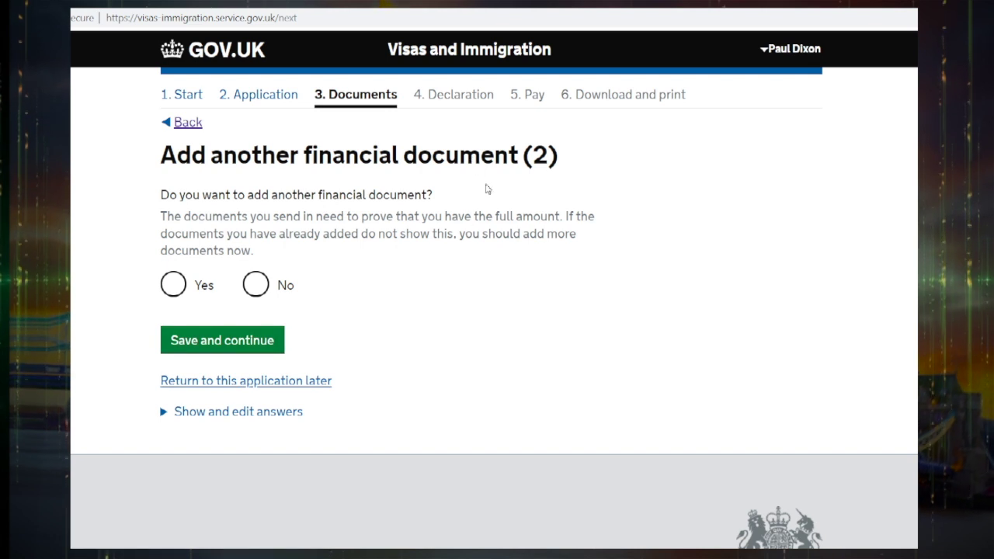
left_click(256, 284)
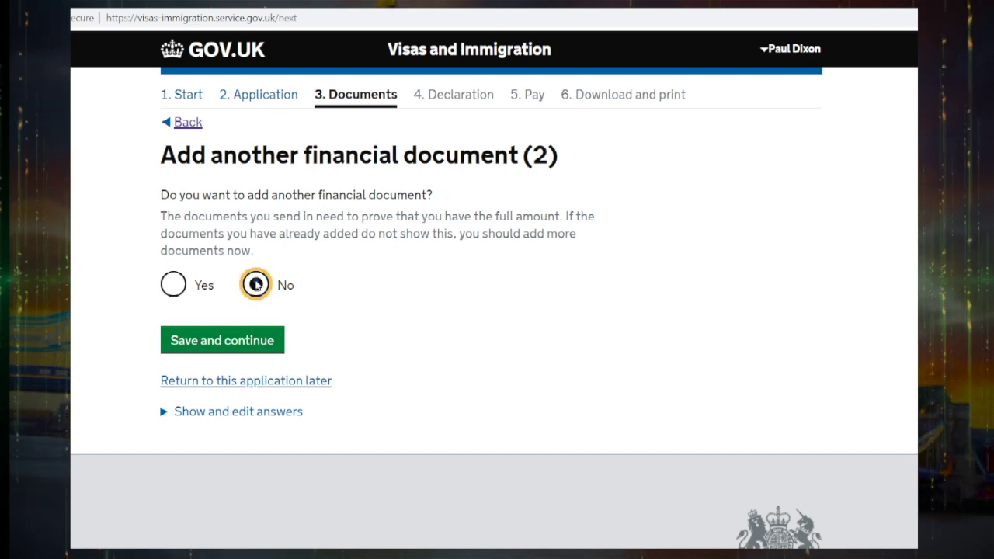
left_click(215, 341)
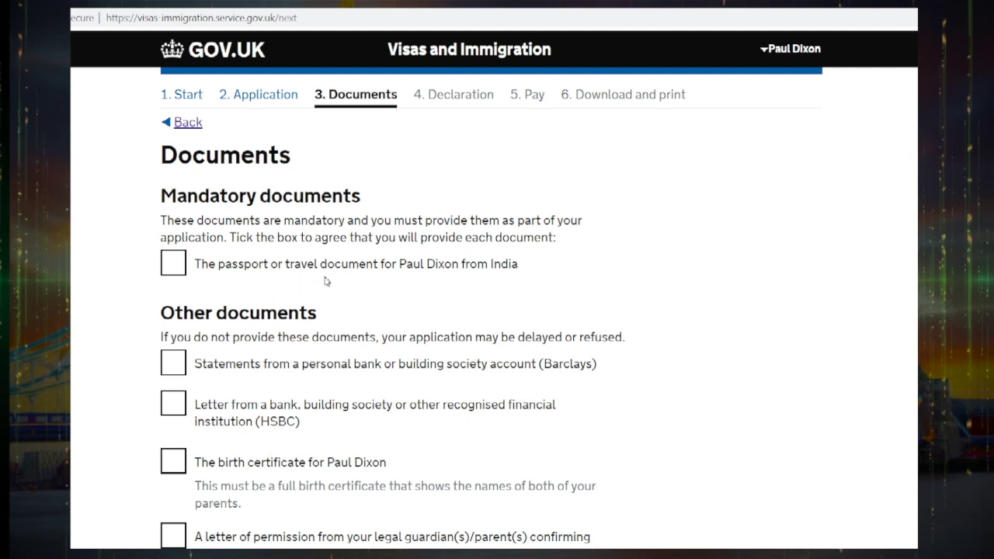
Tick the passport, Barclays statements, HSBC bank letter and birth certificate.
left_click(179, 268)
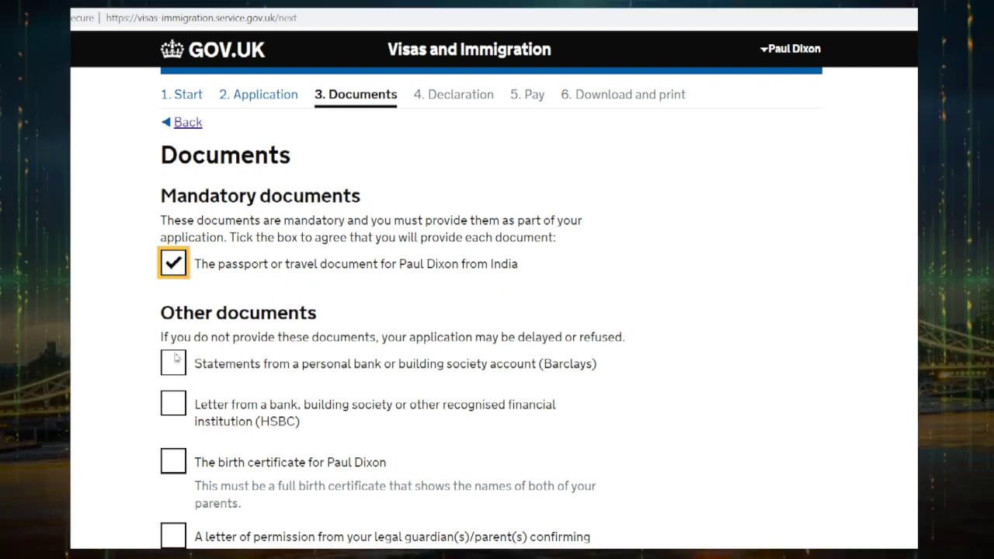
scroll(175, 365, "down", 1)
scroll(175, 365, "down", 1)
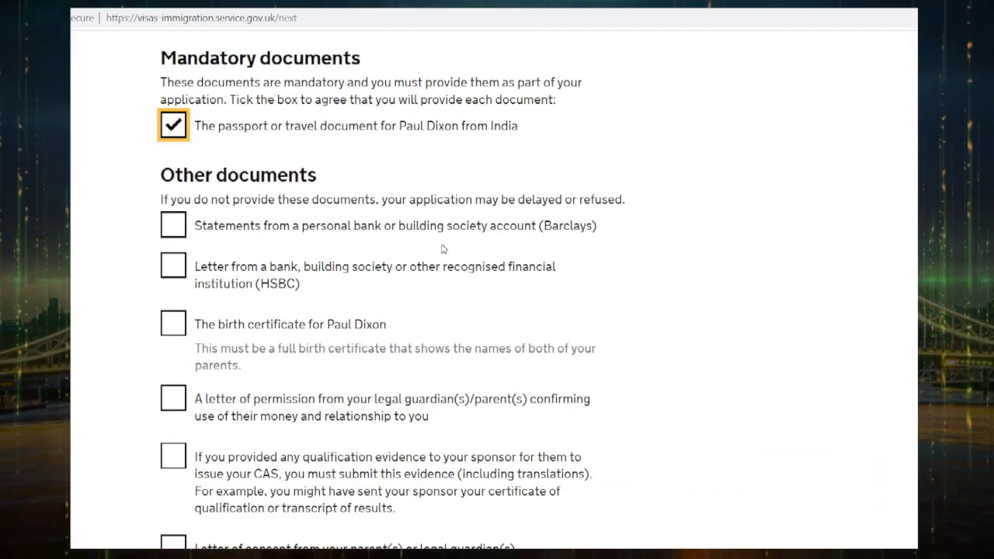
left_click(174, 227)
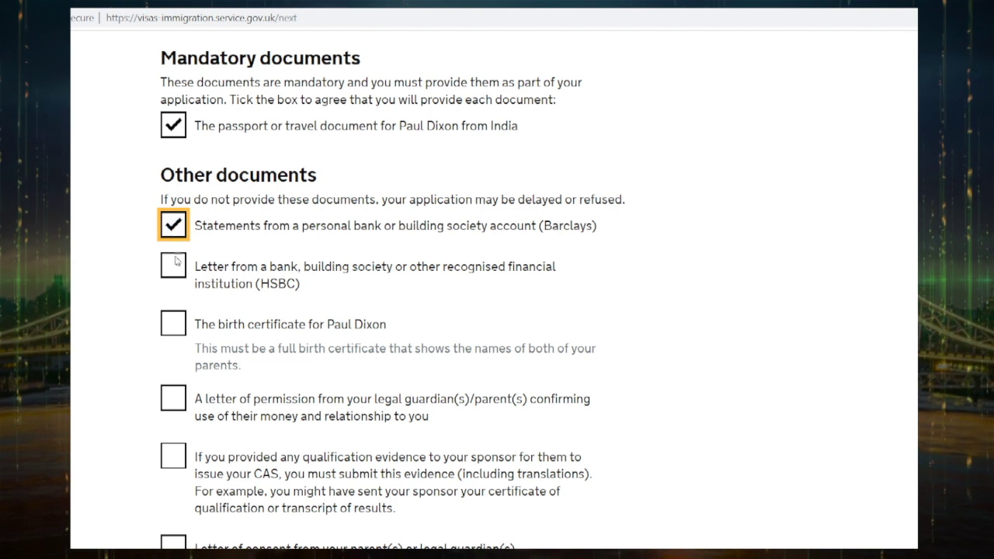
left_click(174, 268)
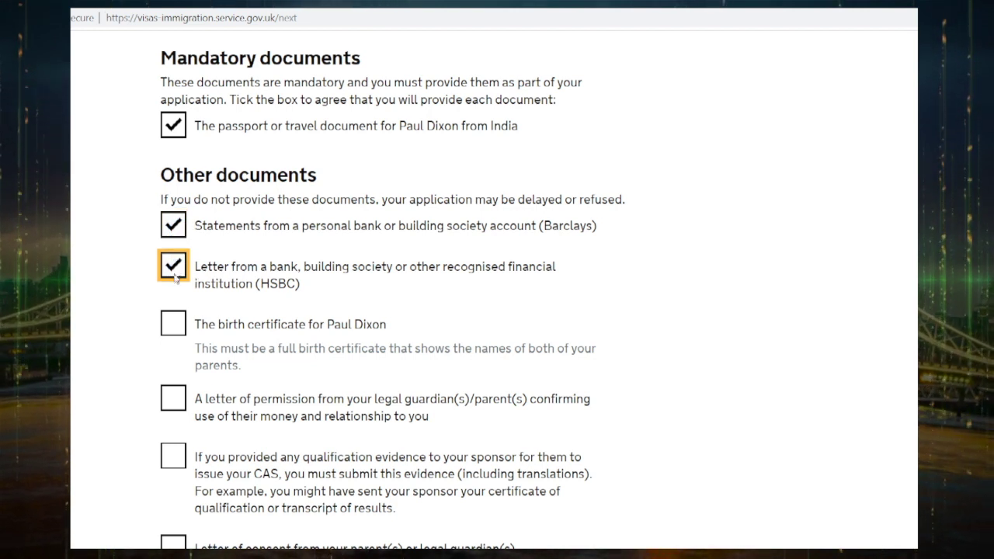
left_click(176, 325)
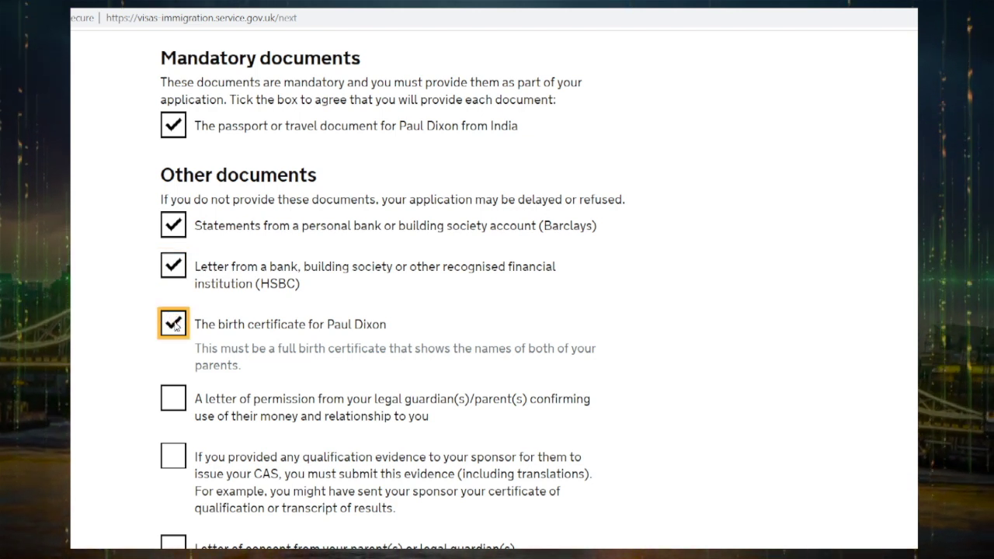
Tick the guardians' permission letter, qualification evidence and parental consent letter, reaching Tuberculosis test results.
scroll(280, 415, "down", 1)
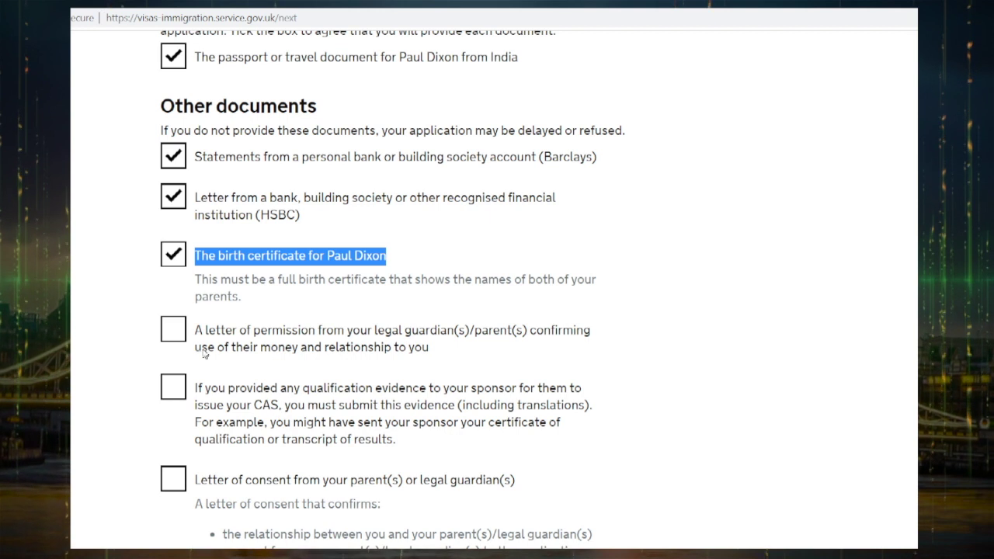
left_click(177, 332)
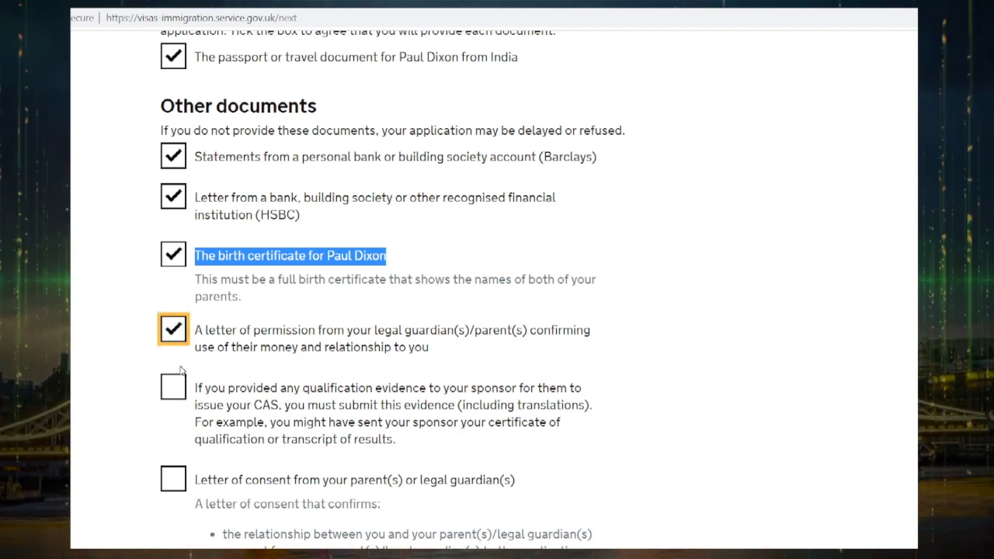
left_click_drag(196, 330, 448, 347)
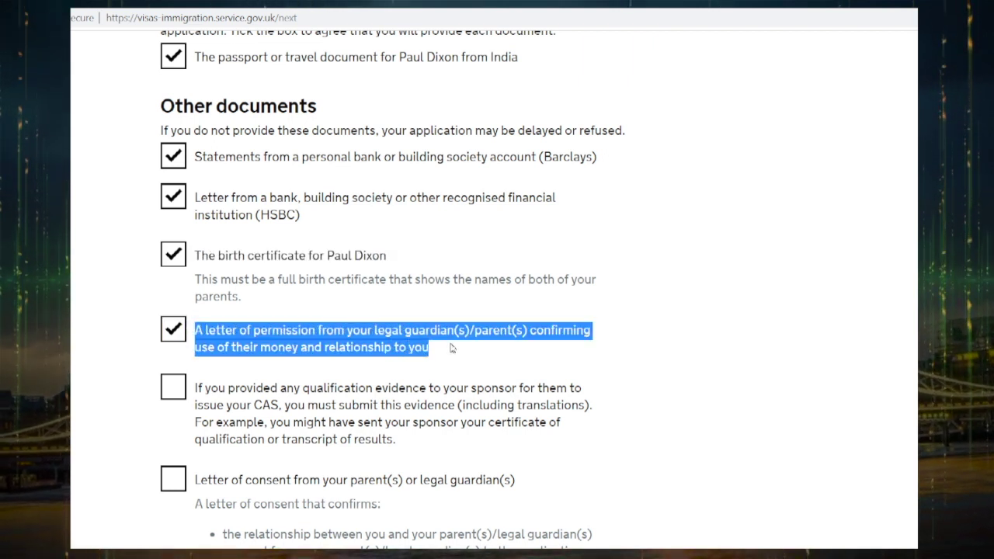
left_click(174, 386)
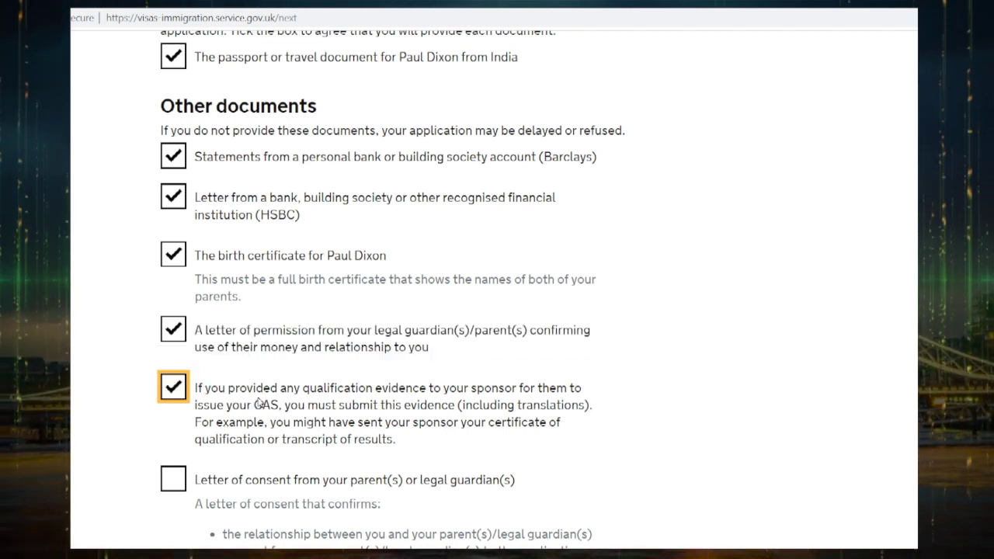
left_click(177, 477)
scroll(299, 412, "down", 2)
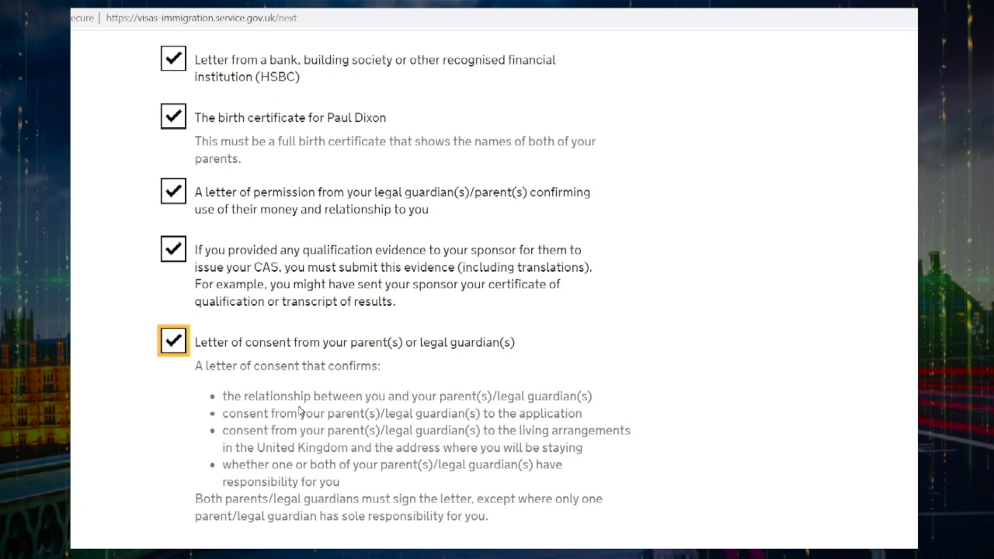
scroll(300, 411, "down", 2)
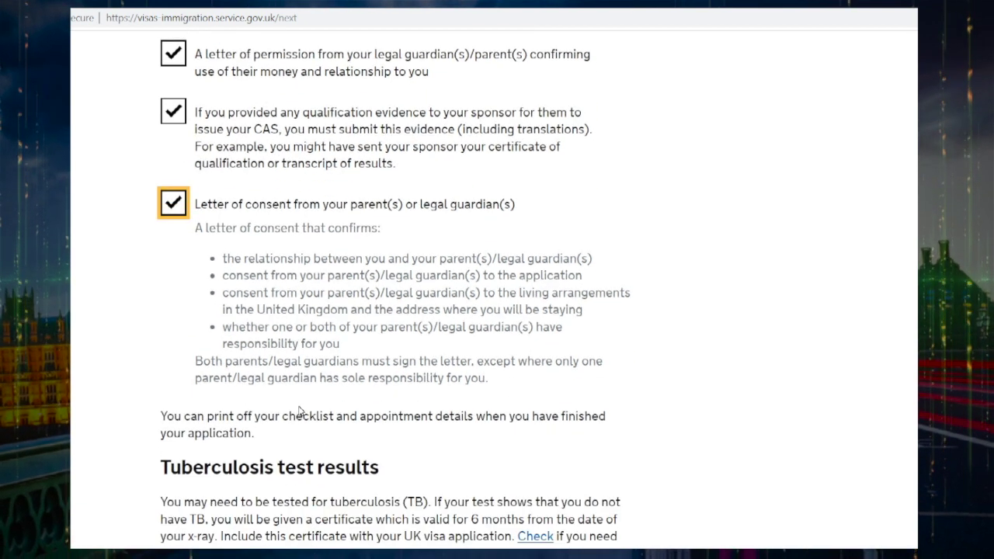
left_click_drag(162, 468, 388, 466)
scroll(268, 421, "down", 1)
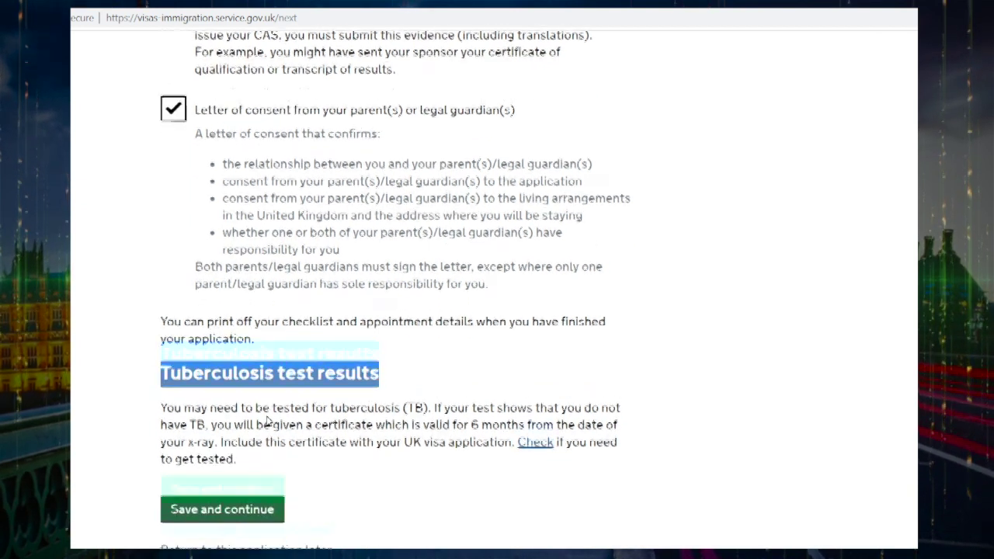
scroll(268, 421, "down", 2)
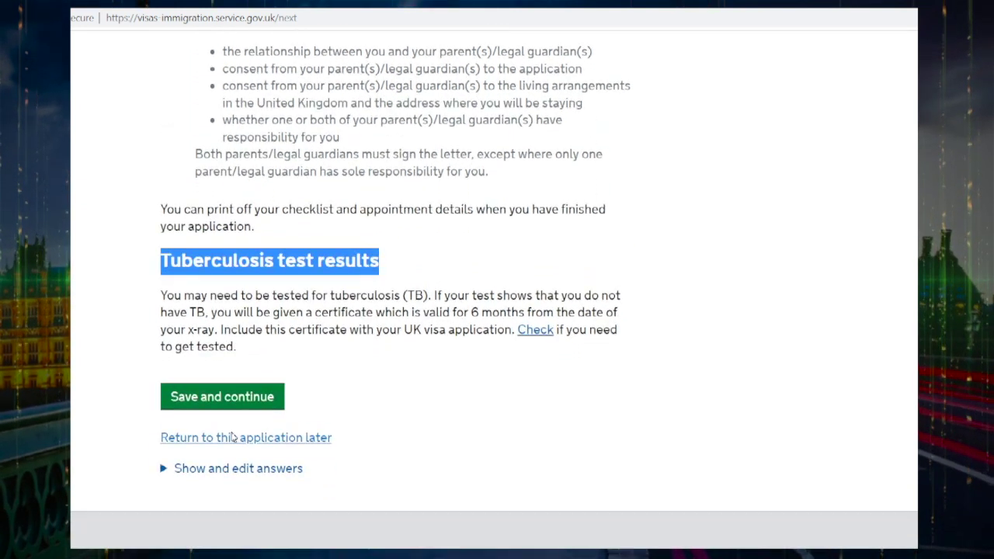
Open the tuberculosis testing guidance and find the link to the listed countries.
left_click(532, 330)
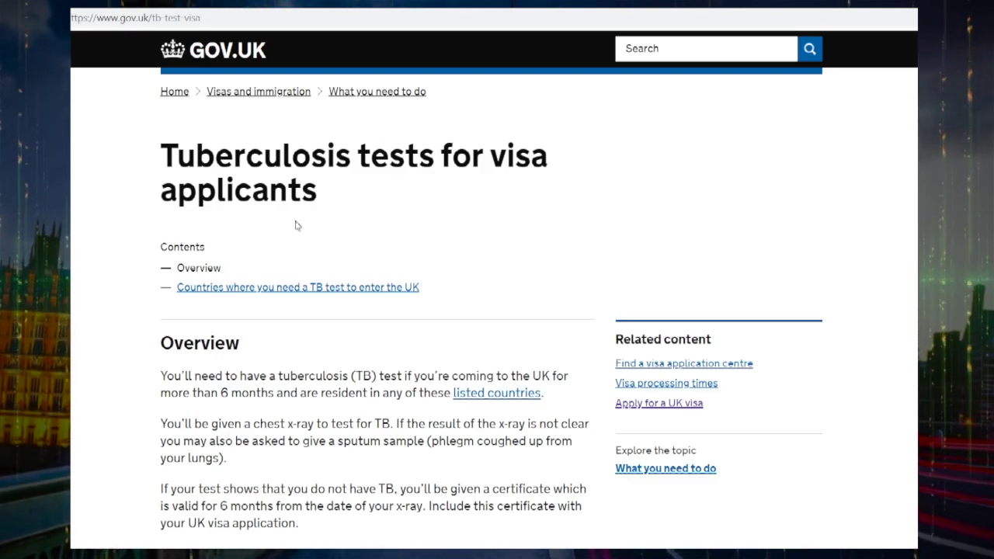
scroll(313, 337, "down", 2)
left_click_drag(451, 259, 561, 255)
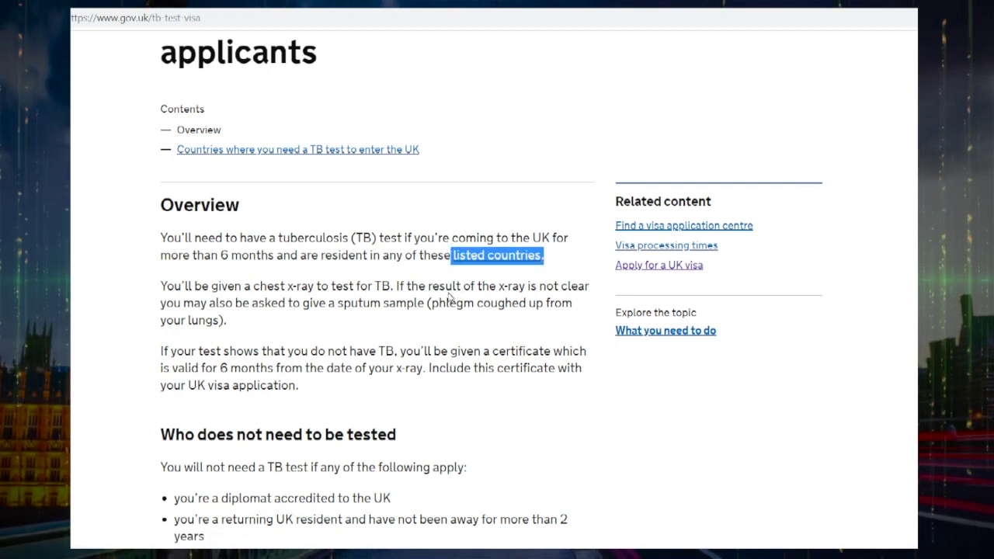
Review the list of countries needing a TB test, then return to the visa application tab.
left_click(475, 257)
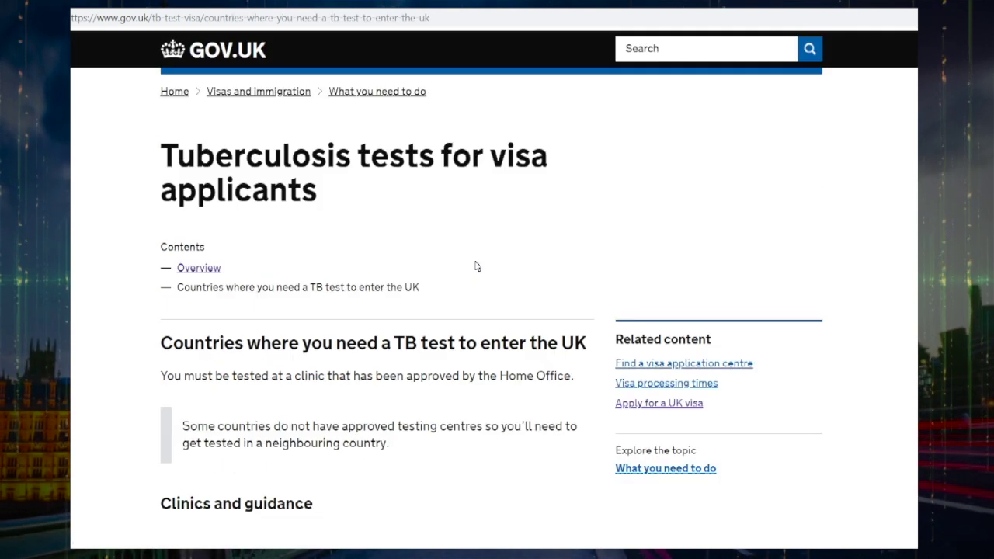
scroll(475, 268, "down", 5)
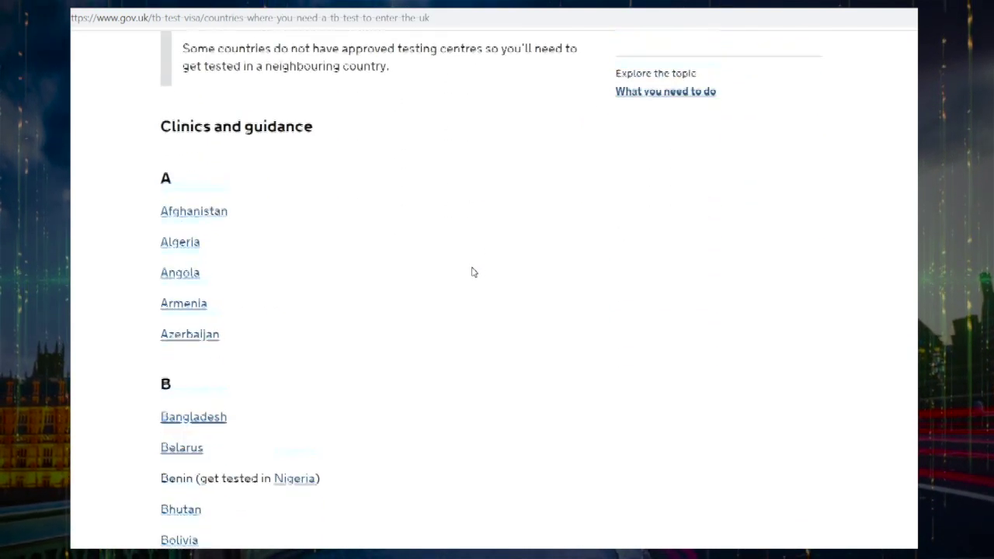
scroll(472, 271, "down", 3)
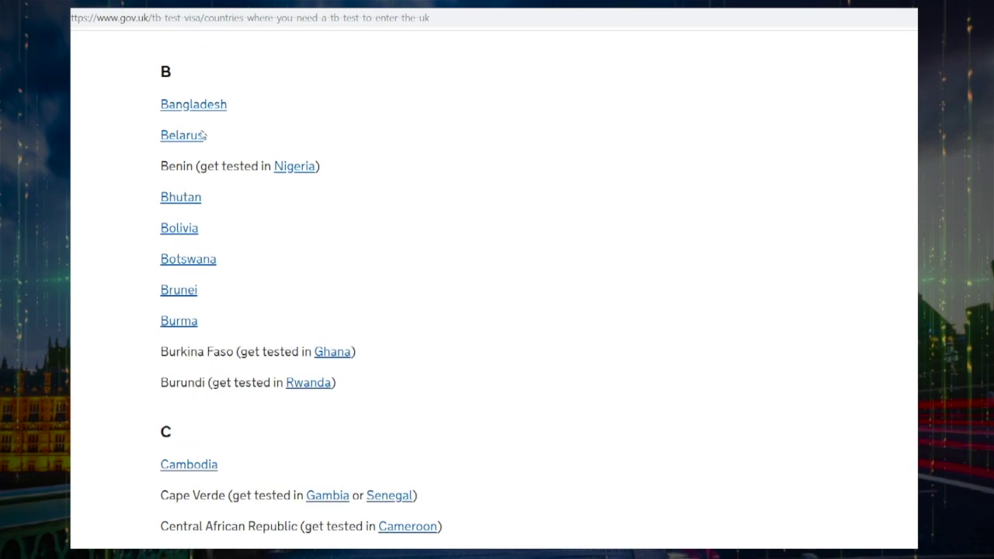
scroll(270, 273, "down", 3)
scroll(270, 271, "down", 3)
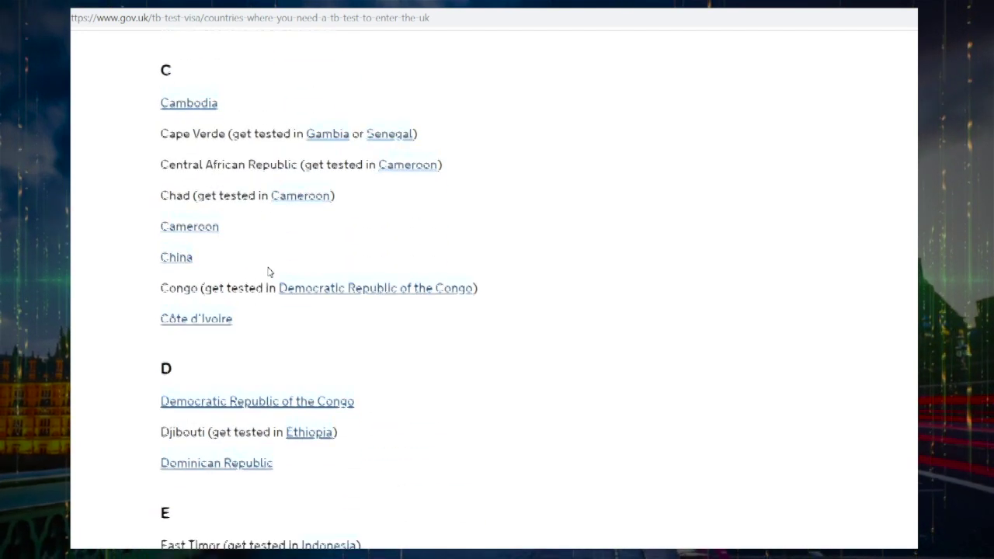
scroll(270, 272, "down", 3)
scroll(269, 272, "down", 2)
scroll(269, 271, "down", 2)
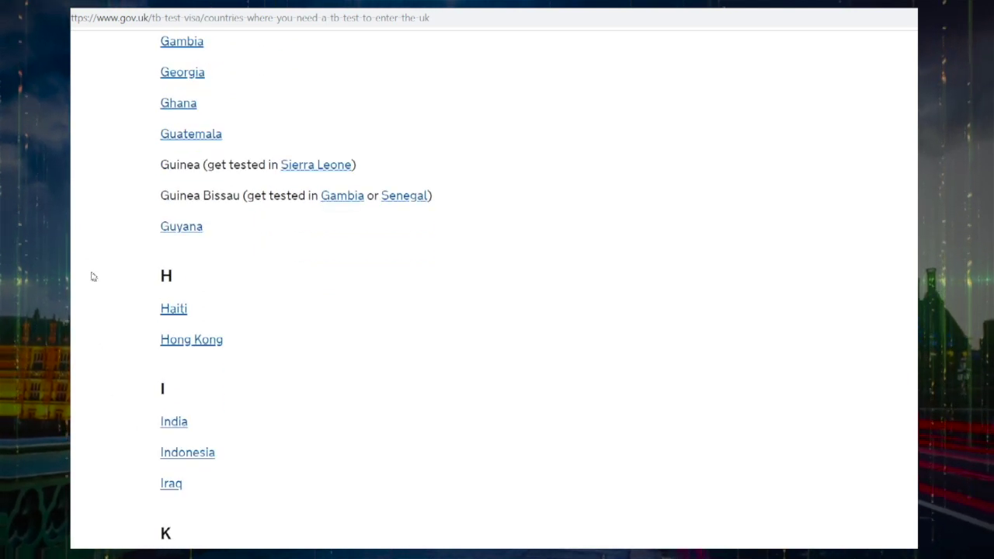
left_click(87, 5)
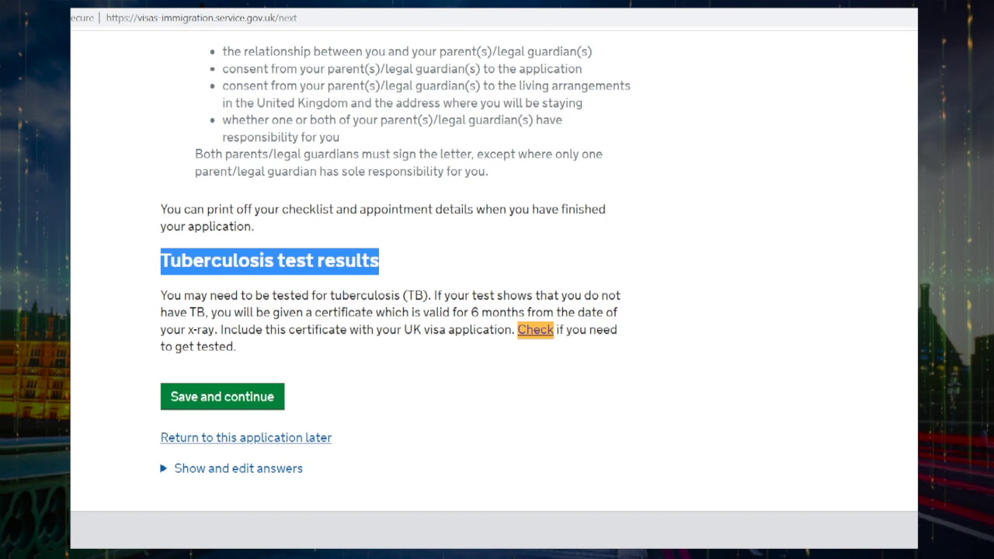
Save the documents section, review Check your answers, and continue to the Declaration.
left_click(222, 399)
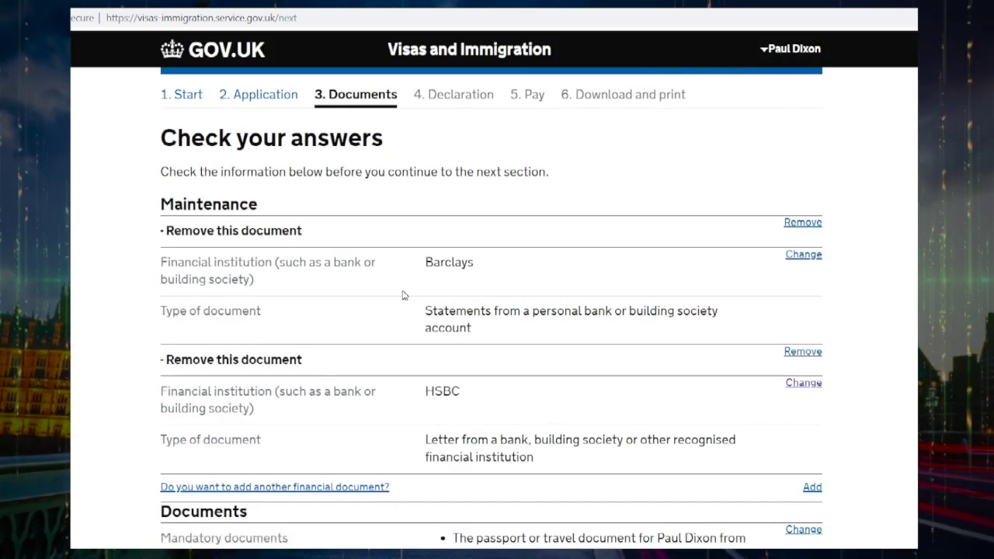
scroll(403, 295, "down", 3)
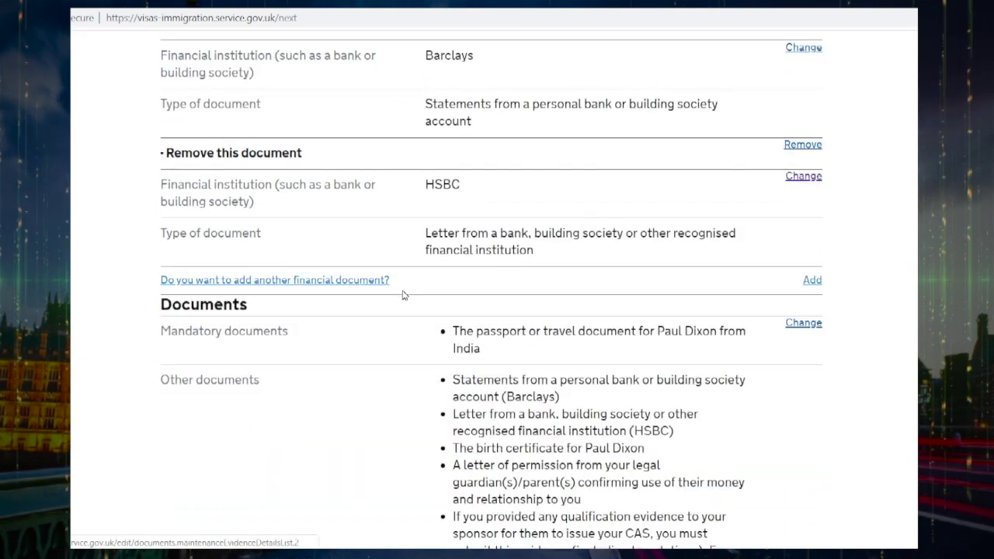
scroll(403, 294, "down", 2)
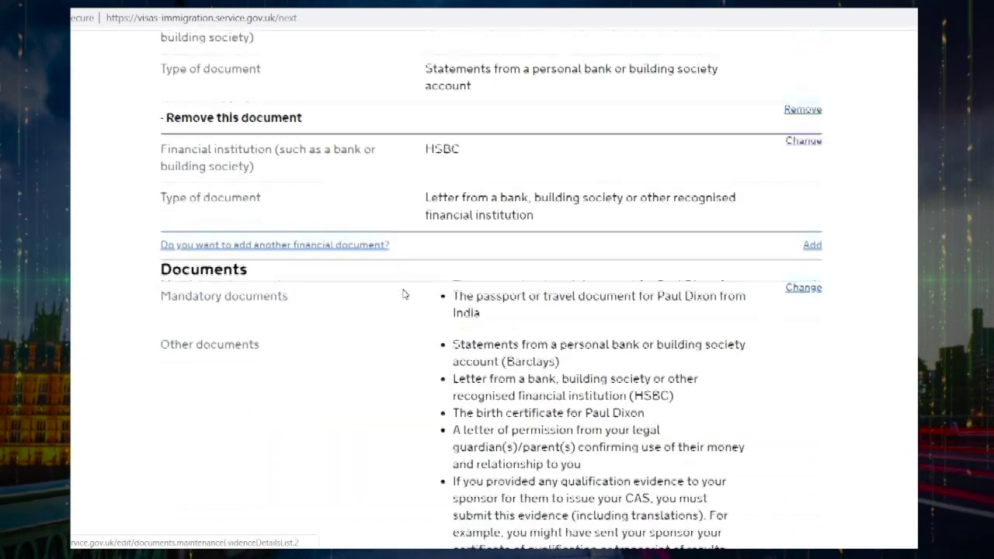
scroll(403, 294, "down", 3)
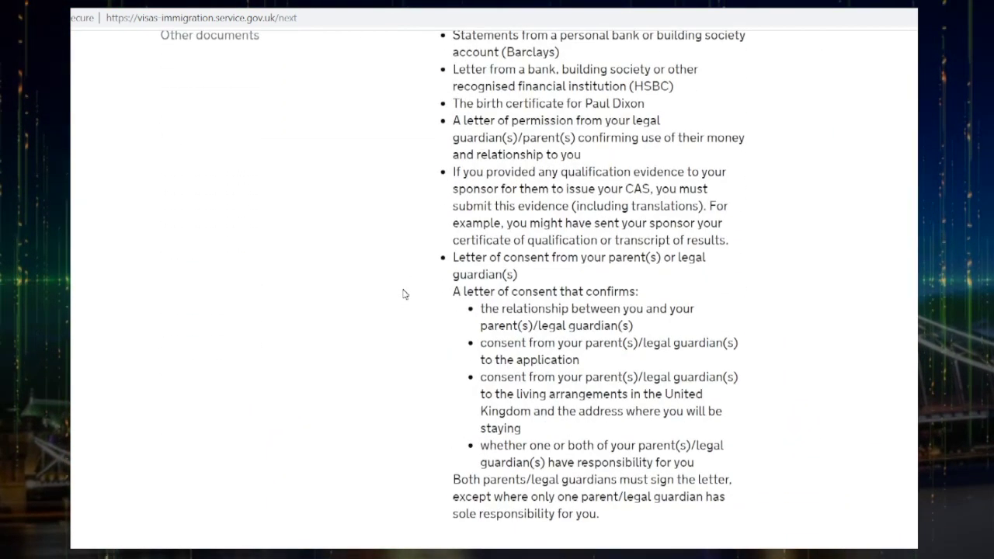
scroll(403, 293, "up", 4)
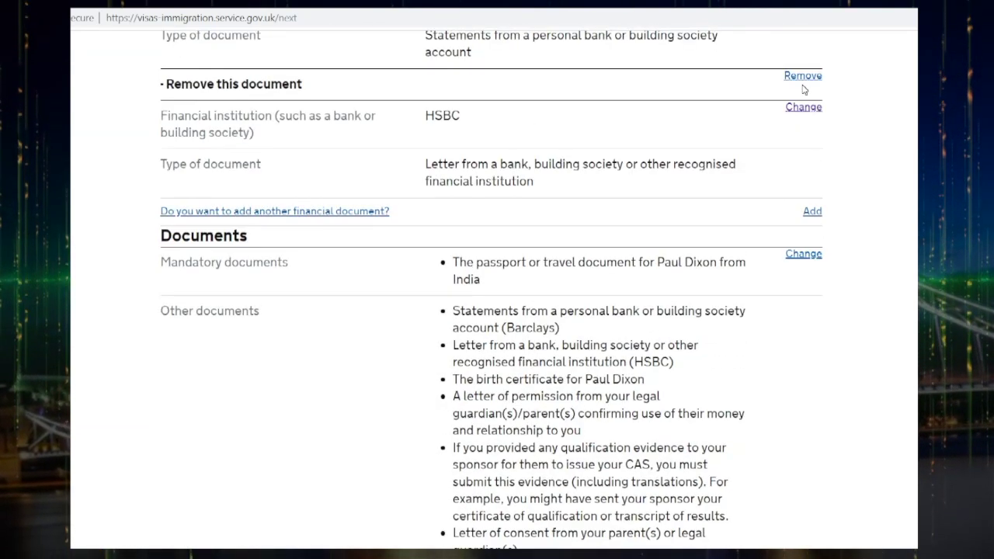
scroll(645, 346, "down", 5)
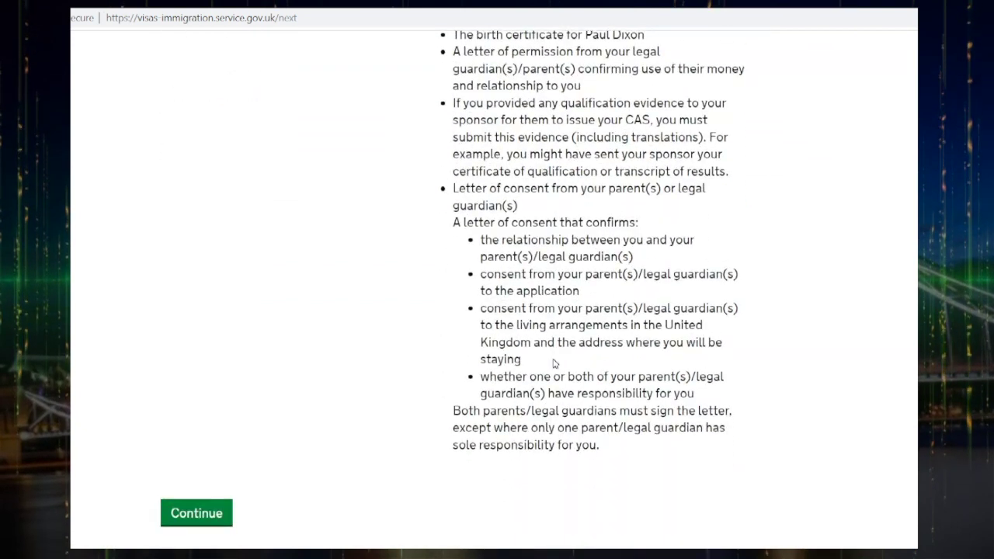
left_click(195, 516)
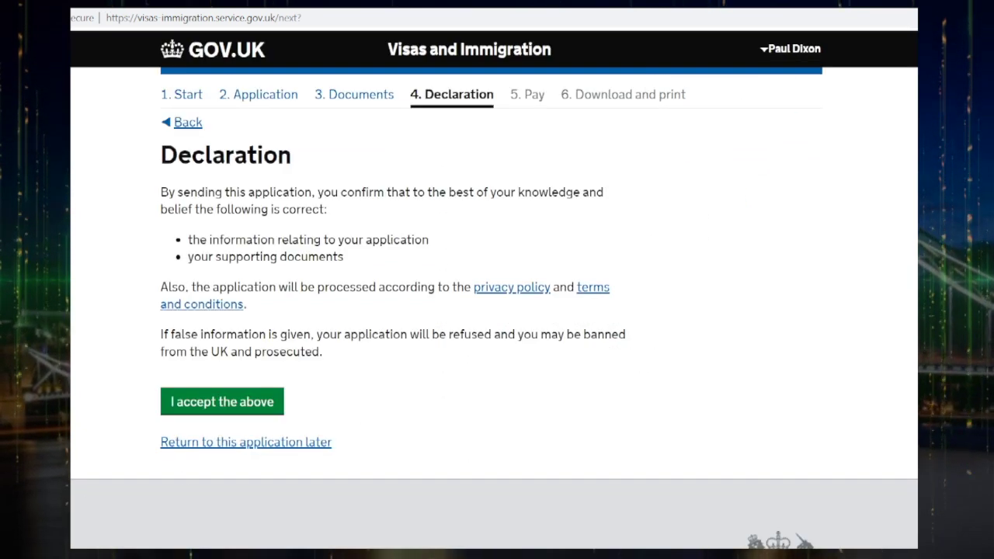
Accept the application declaration with 'I accept the above' to reach the IHS step.
left_click(242, 409)
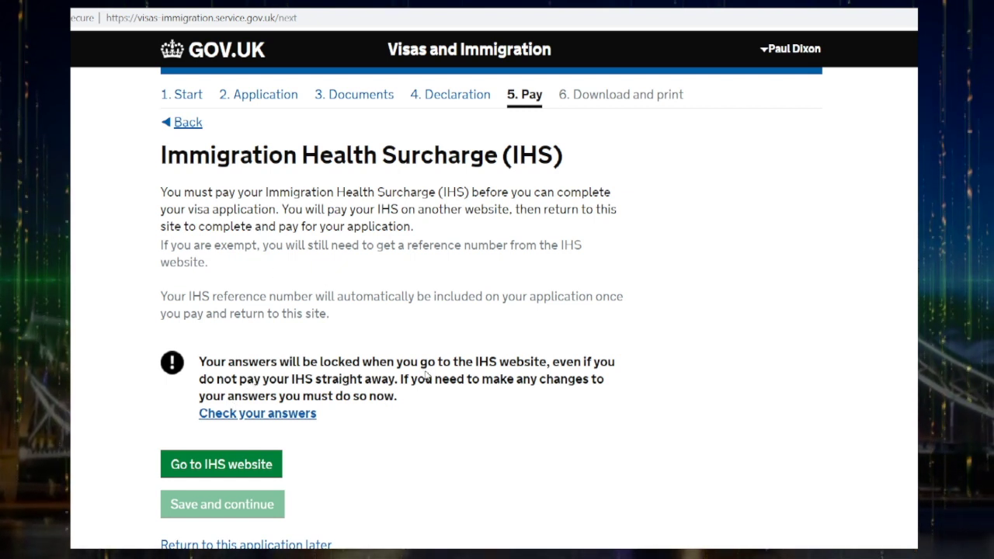
scroll(424, 375, "down", 1)
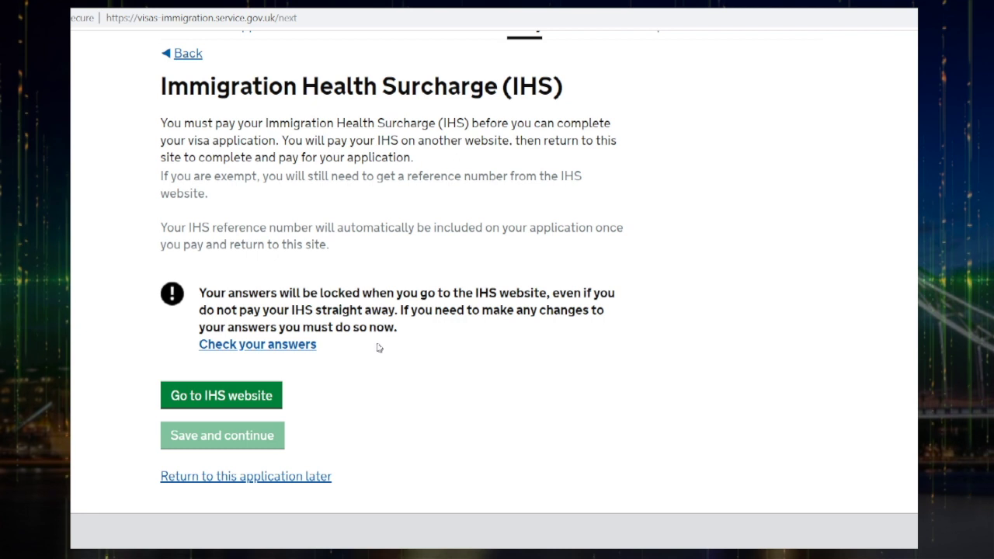
Go to the IHS website and read its Cost section: £200 yearly, £150 for students.
left_click(235, 396)
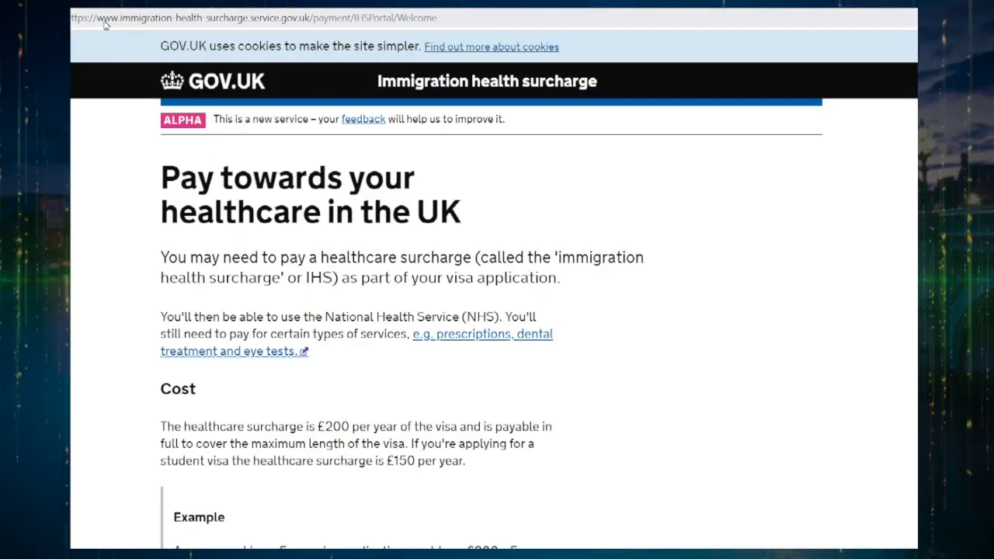
left_click_drag(96, 23, 472, 21)
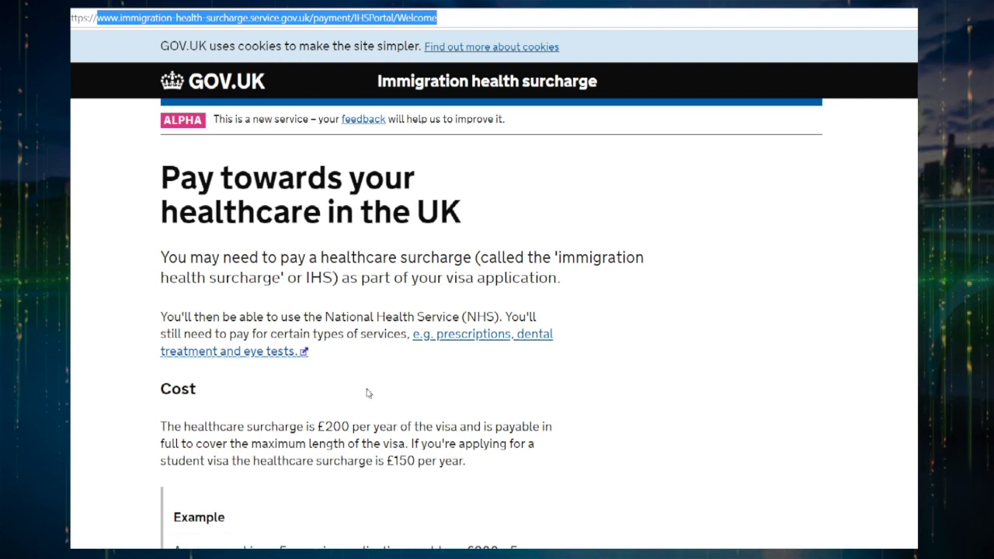
scroll(368, 393, "down", 2)
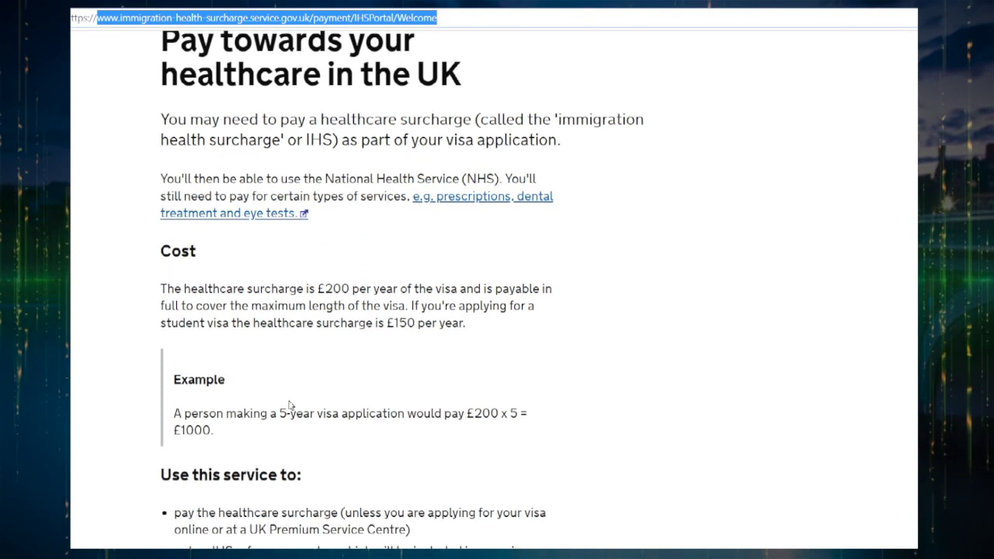
left_click_drag(177, 419, 545, 435)
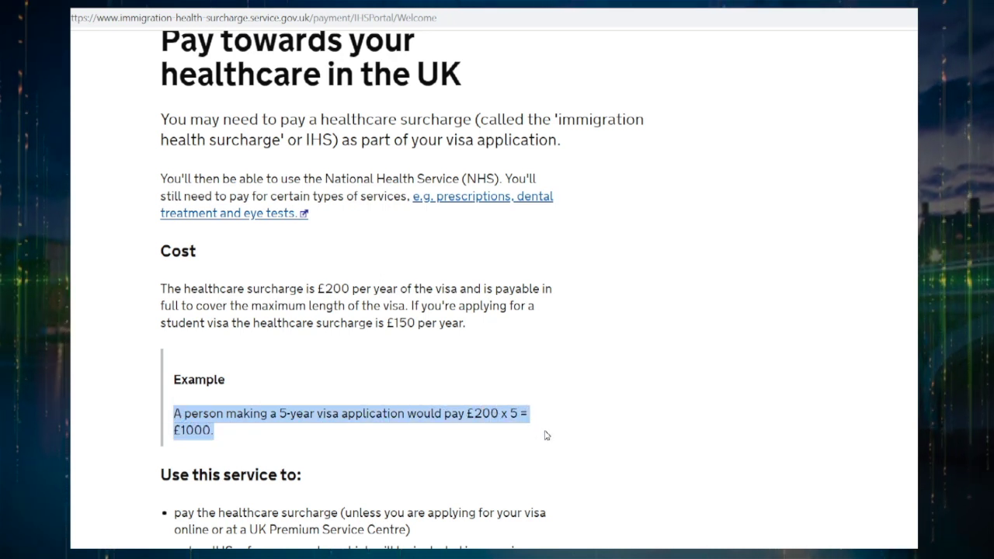
left_click_drag(163, 289, 558, 307)
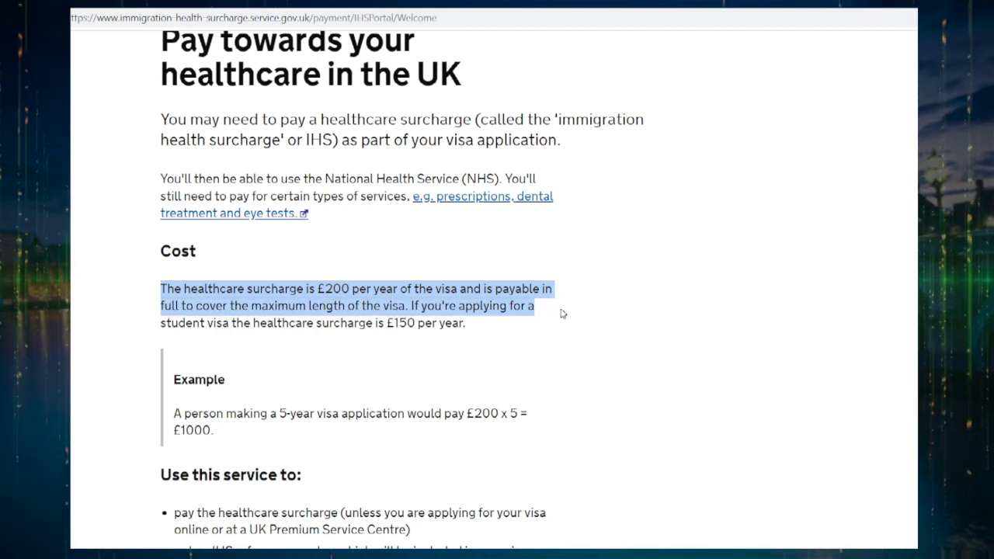
left_click_drag(562, 314, 562, 324)
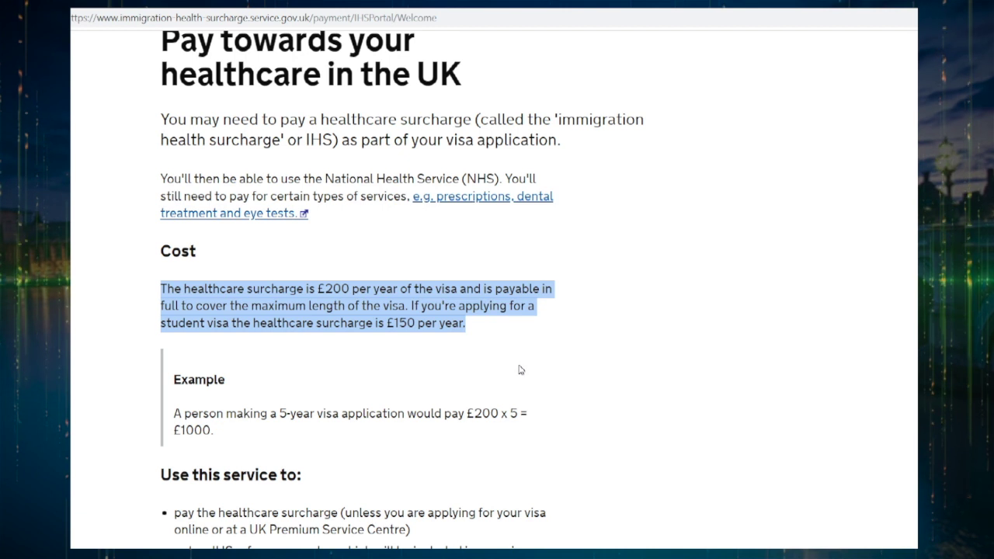
scroll(451, 265, "down", 2)
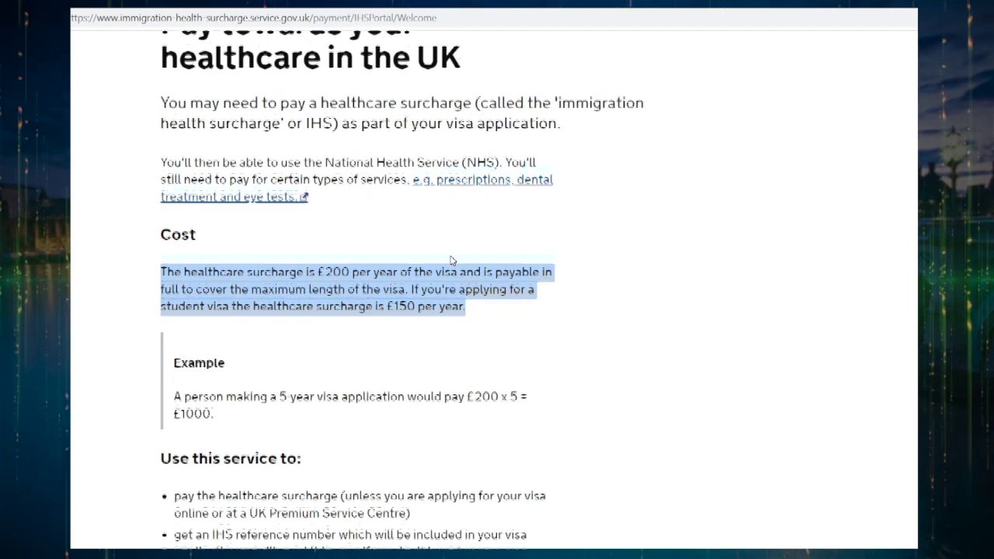
scroll(459, 264, "down", 2)
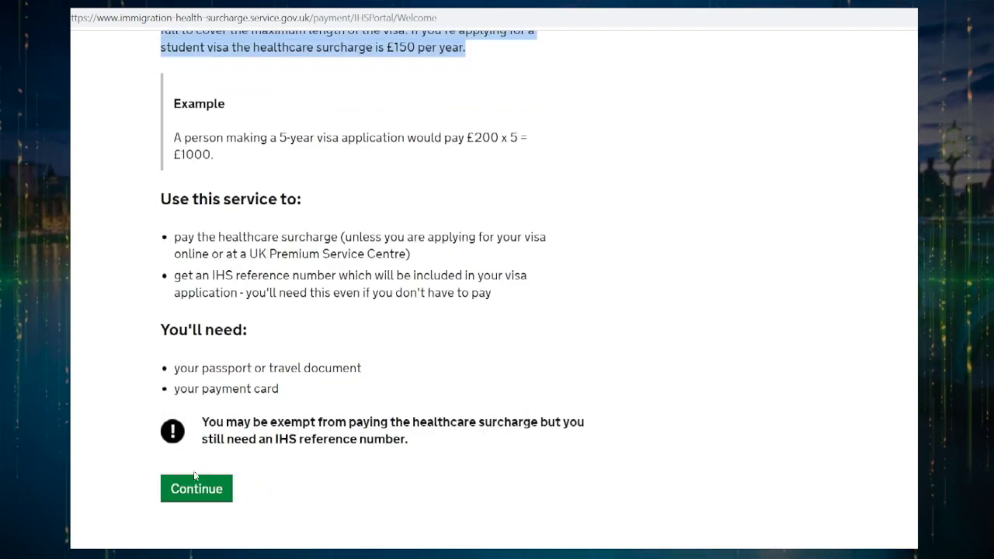
Continue to the IHS Summary and review the missing stay location and course dates.
left_click(200, 489)
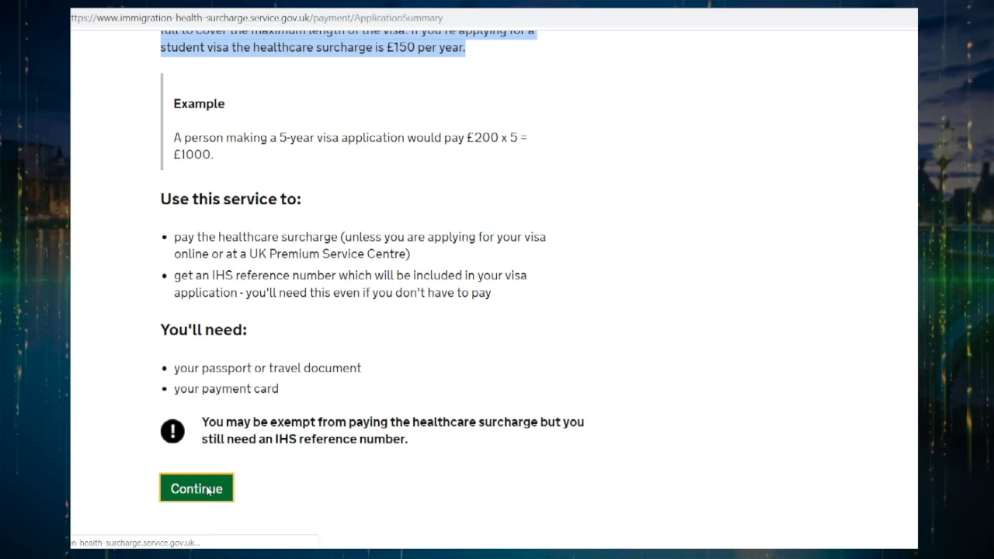
scroll(265, 384, "down", 2)
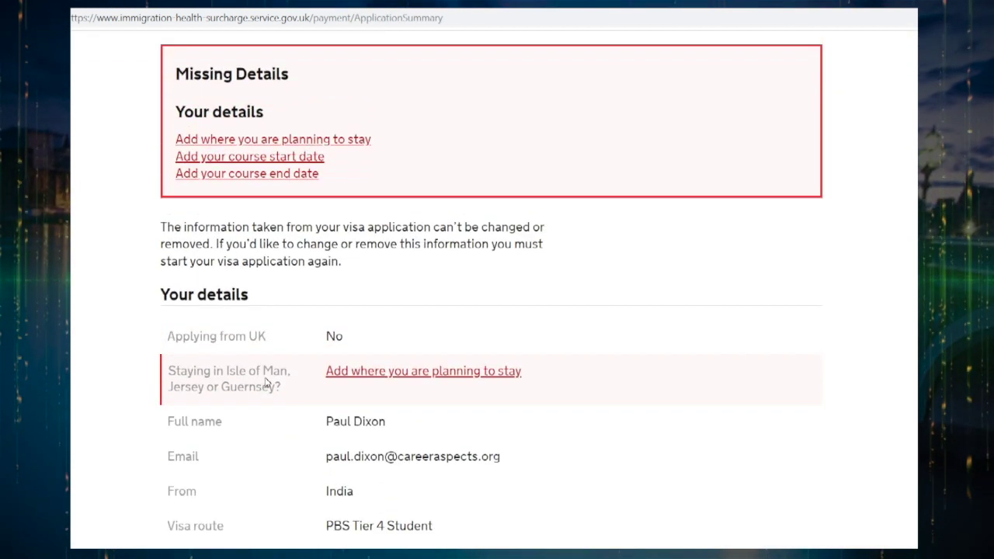
scroll(265, 362, "up", 1)
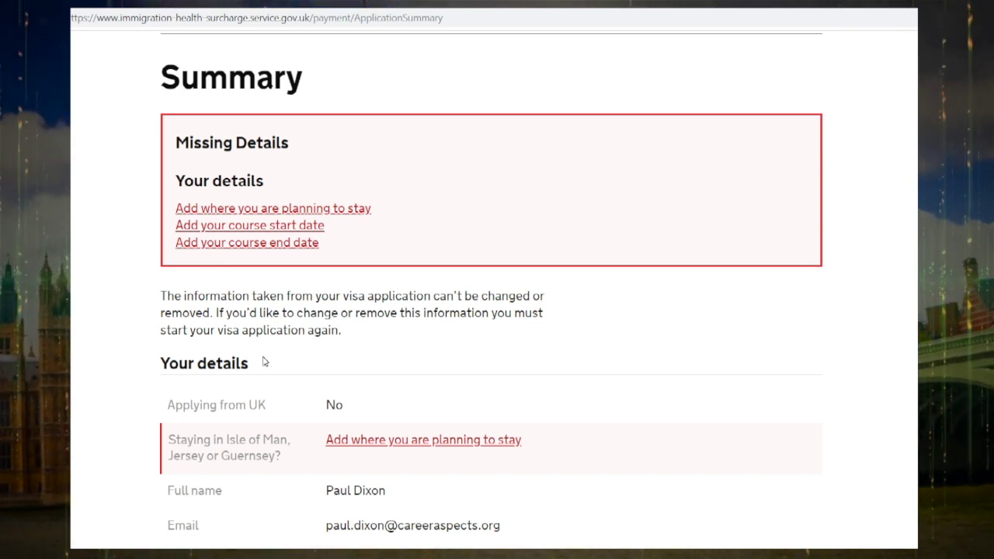
scroll(264, 361, "down", 3)
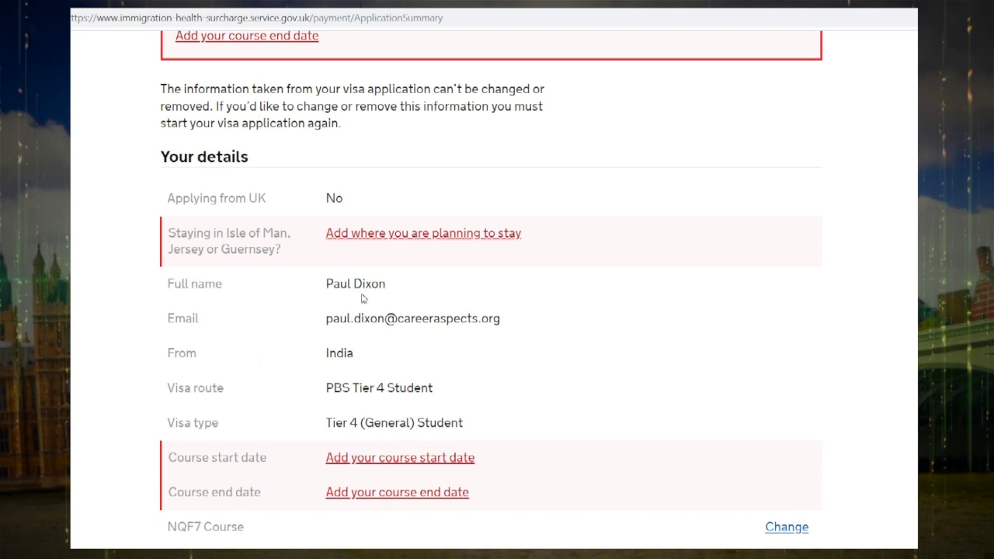
Add the stay location, answering No to Isle of Man, Jersey or Guernsey, and save.
left_click(394, 235)
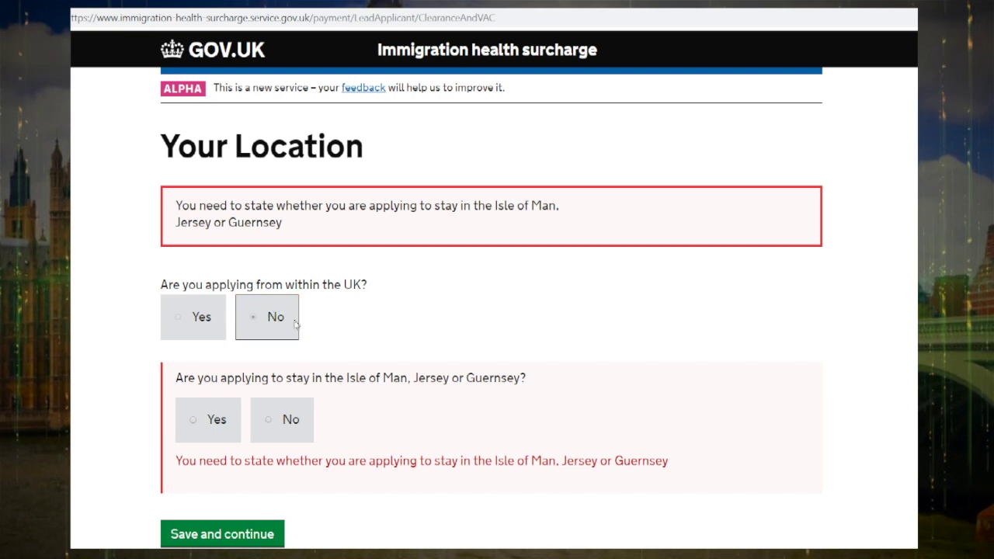
scroll(319, 329, "down", 2)
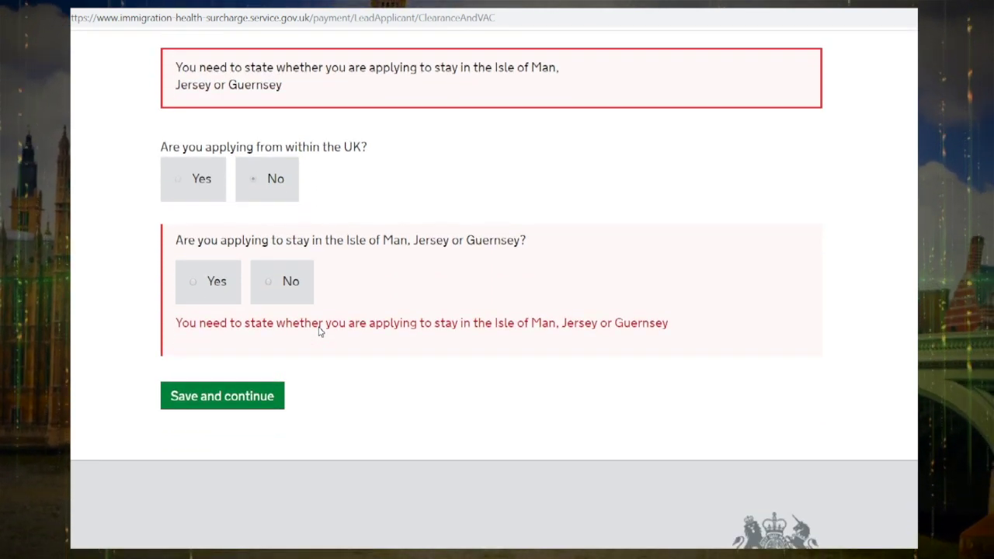
left_click(281, 289)
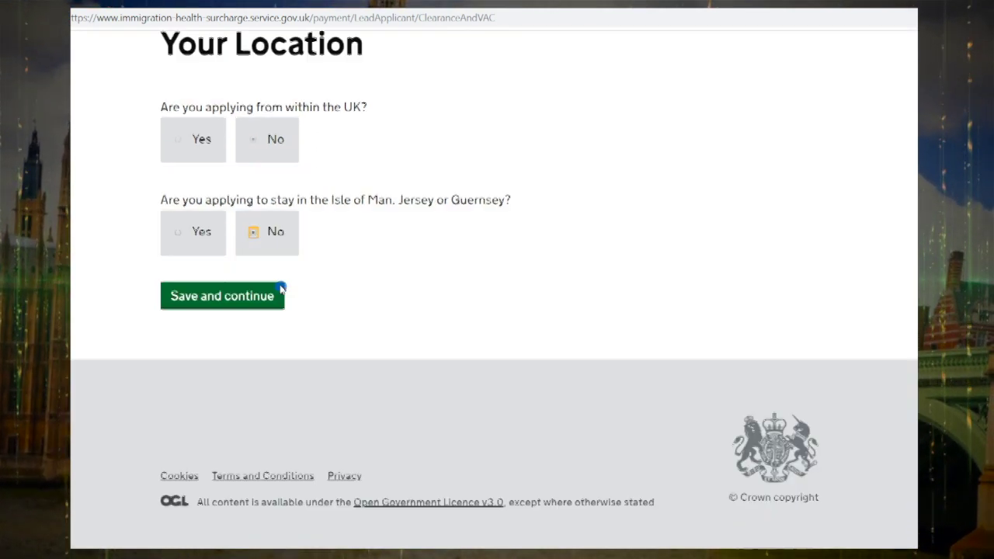
left_click(216, 294)
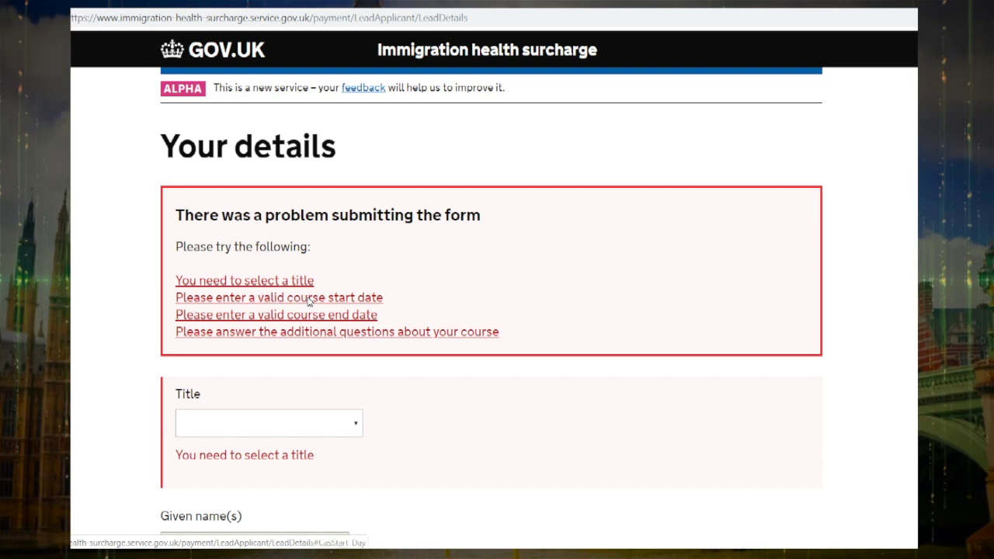
Select Mr as the applicant's title.
scroll(308, 301, "down", 3)
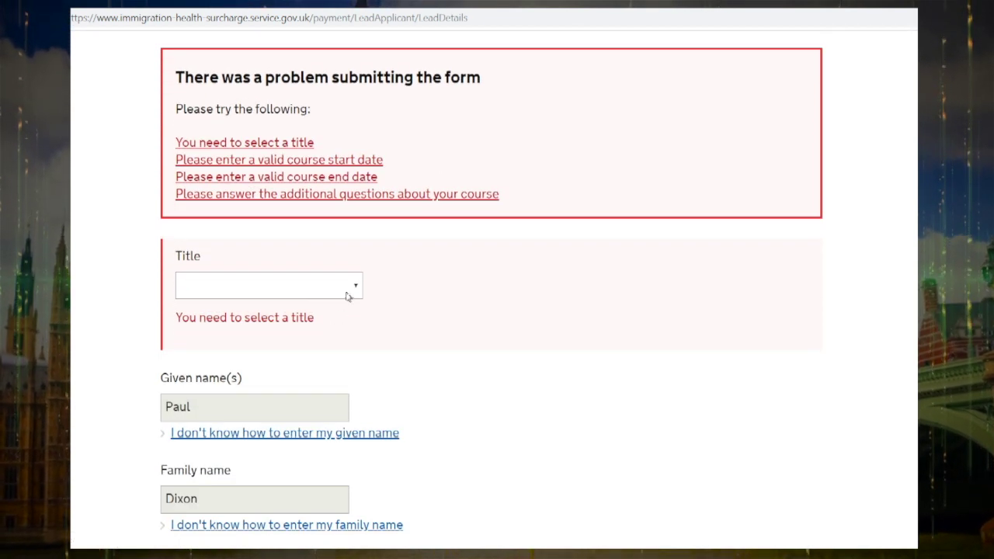
left_click(353, 287)
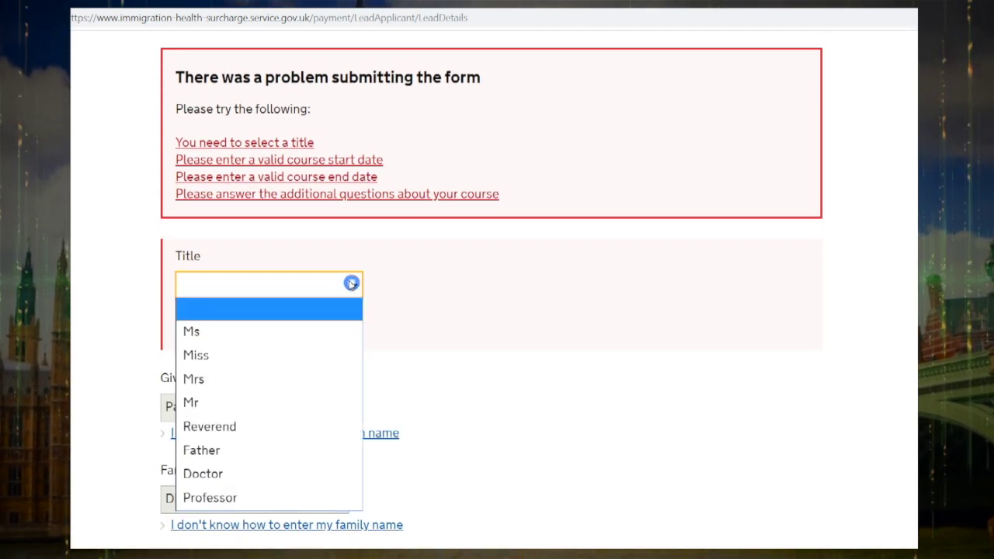
left_click(280, 403)
Enter course start date 15/01/2019 and course end date 29/05/2020.
scroll(324, 320, "down", 3)
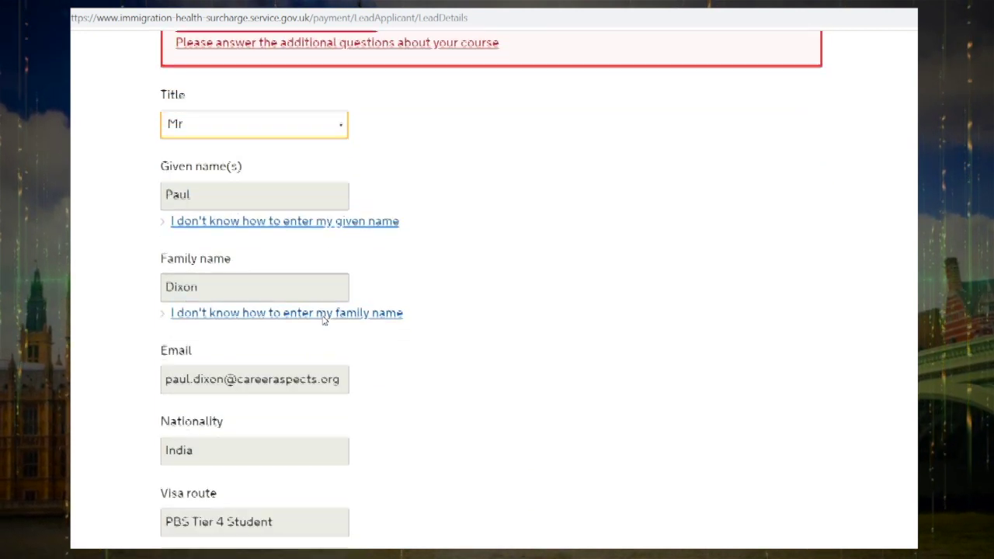
scroll(324, 320, "down", 3)
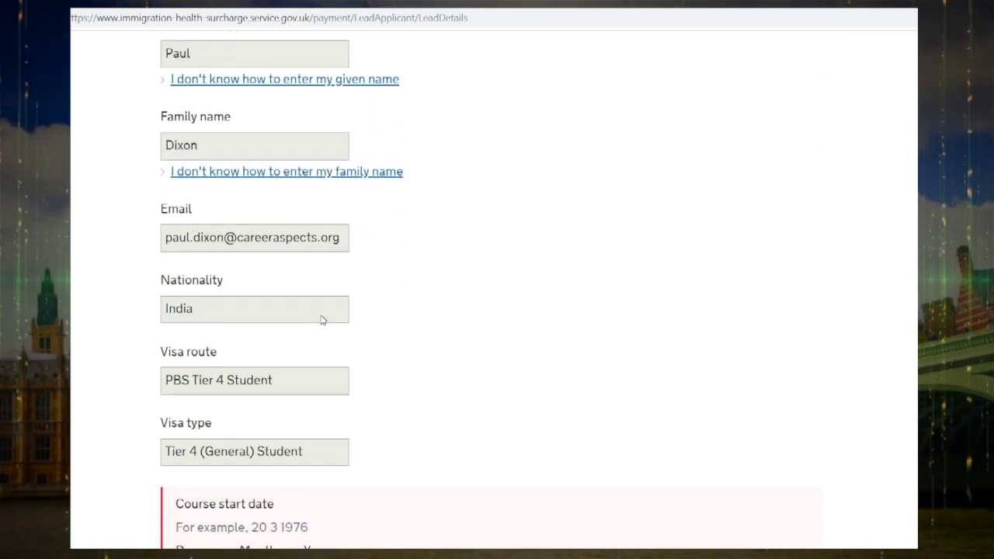
scroll(323, 320, "down", 5)
left_click(197, 307)
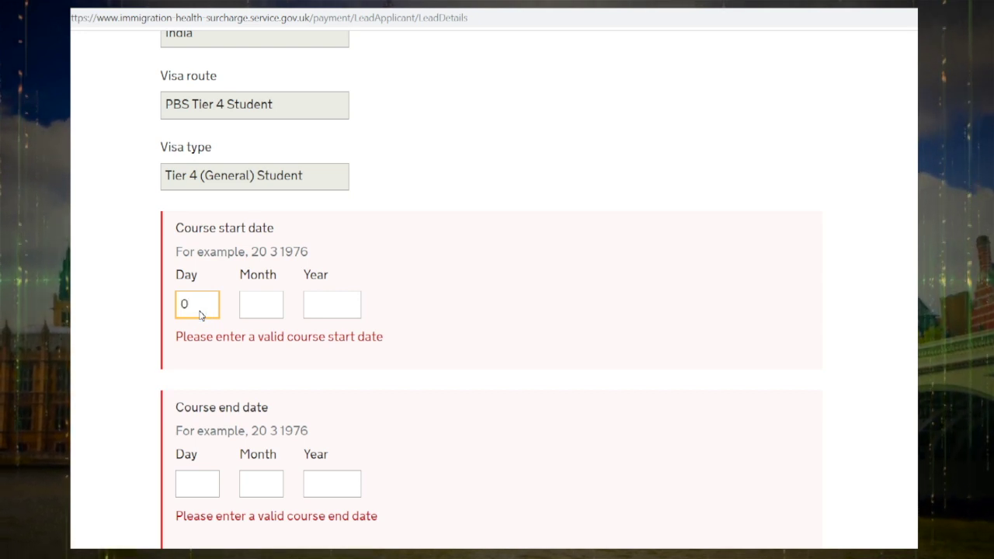
key("Tab")
type("01")
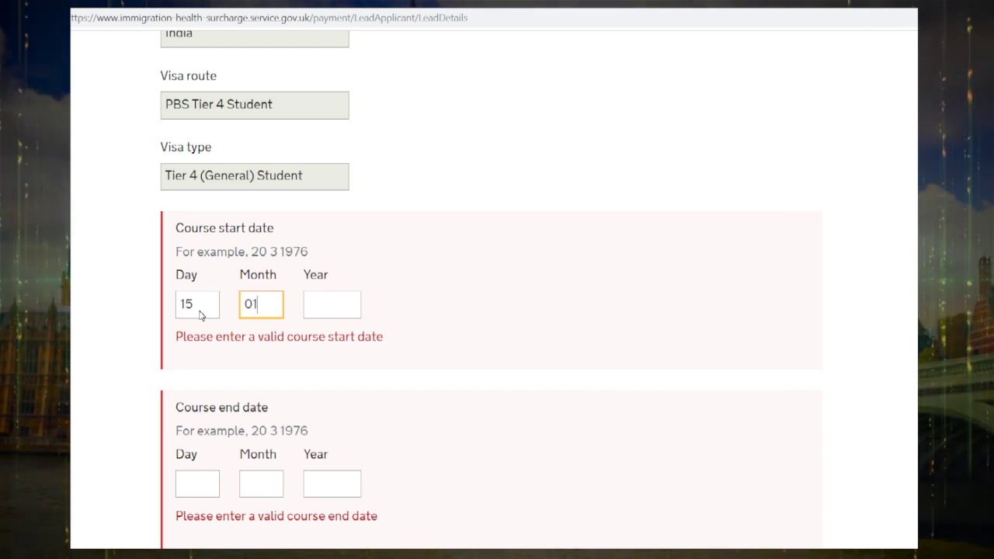
key("Tab")
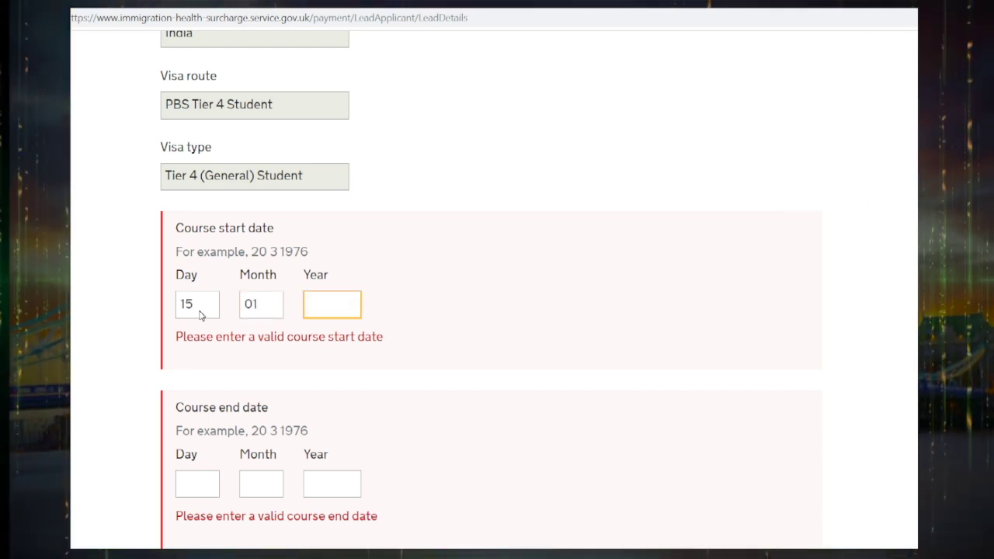
type("2019")
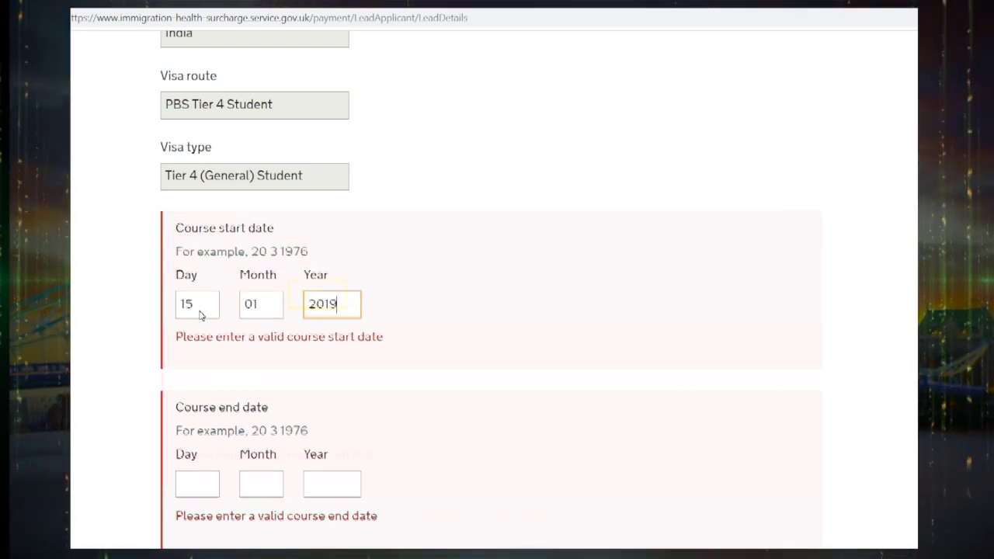
left_click(207, 417)
type("29")
key("Tab")
key("Tab")
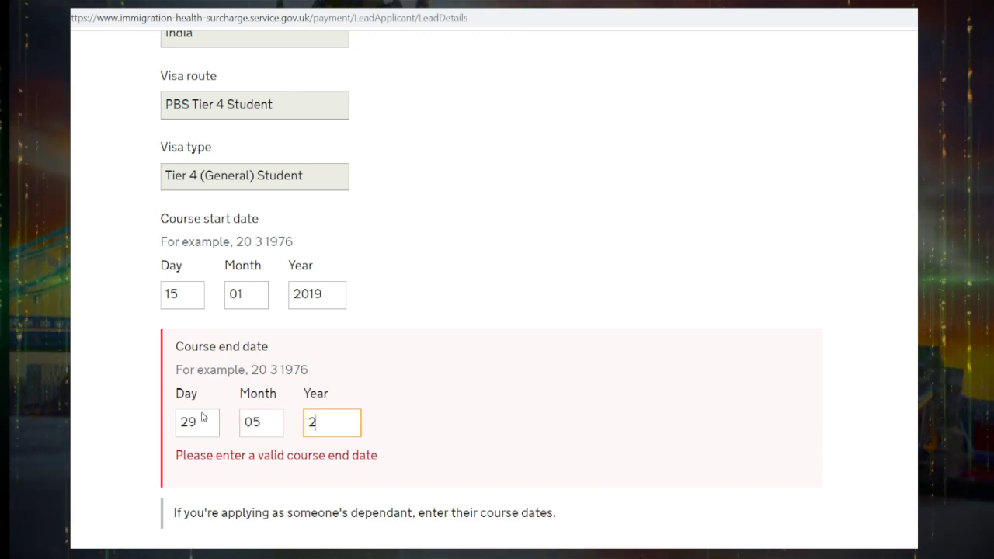
type("2020")
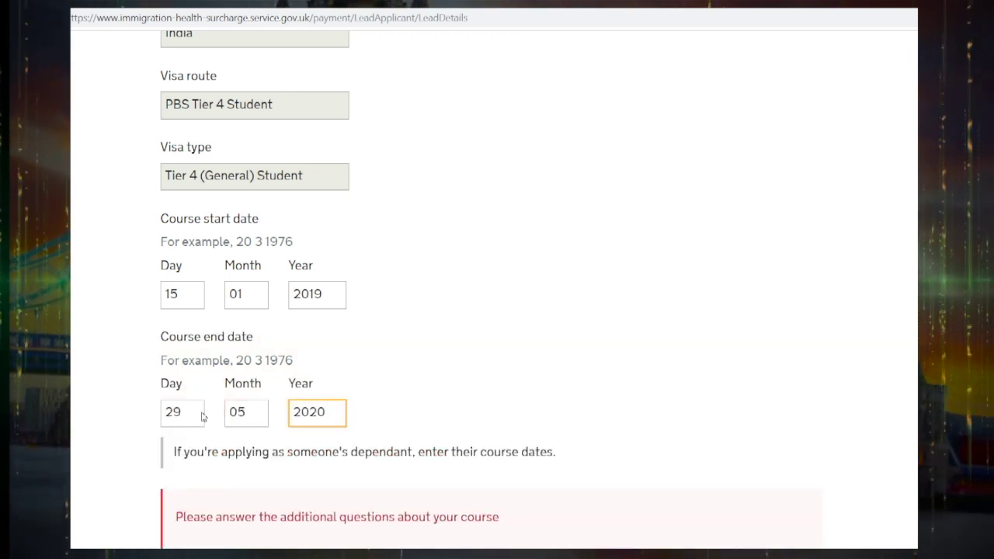
Answer Yes to NQF 7 and Master's, No to listed universities and 13 months, then save.
scroll(319, 389, "down", 2)
scroll(319, 388, "down", 1)
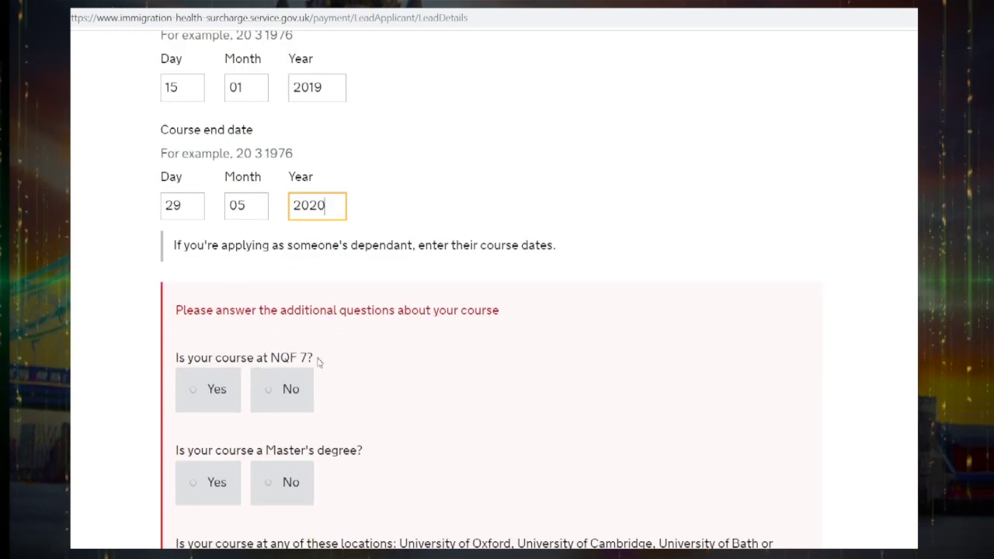
scroll(335, 365, "down", 2)
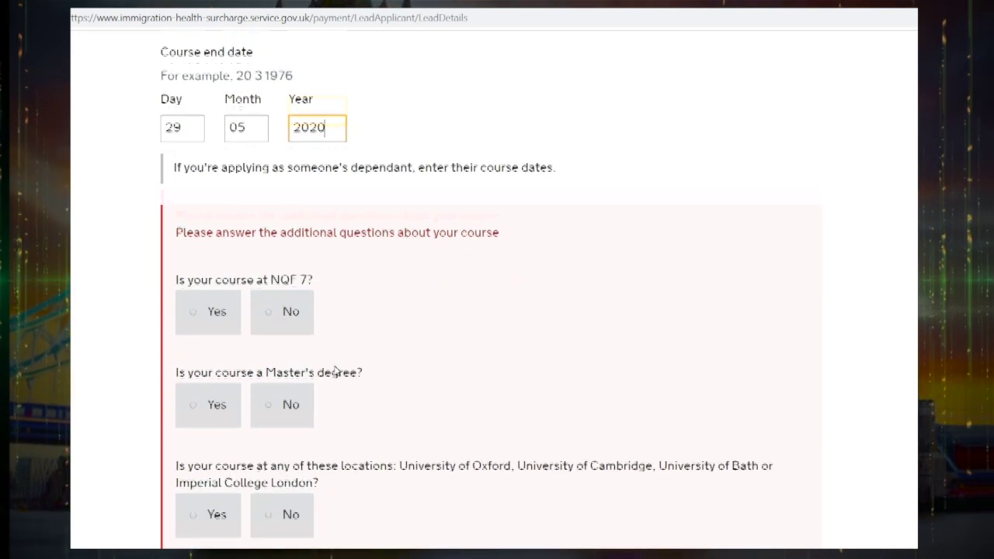
left_click(206, 257)
left_click(208, 344)
scroll(208, 341, "down", 3)
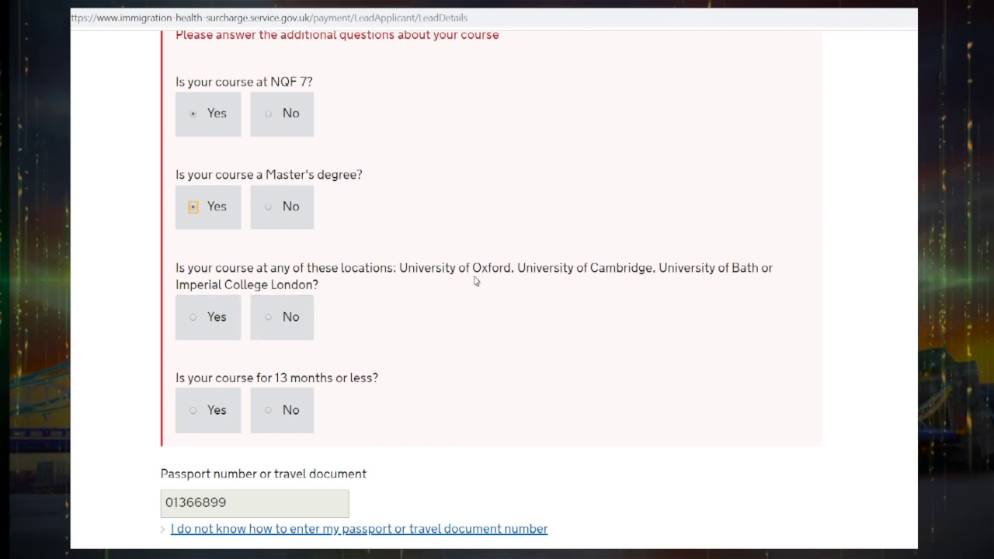
left_click_drag(403, 281, 670, 305)
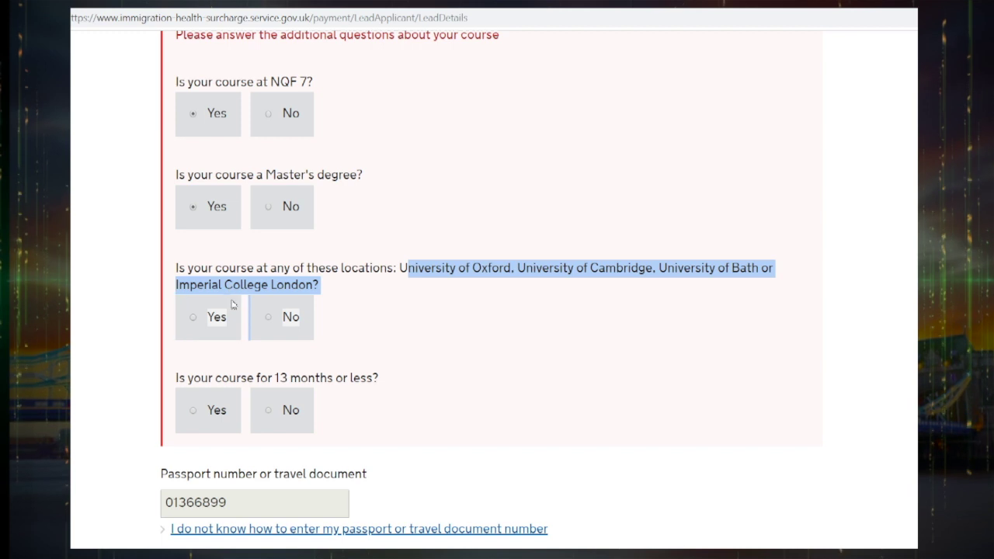
left_click(292, 322)
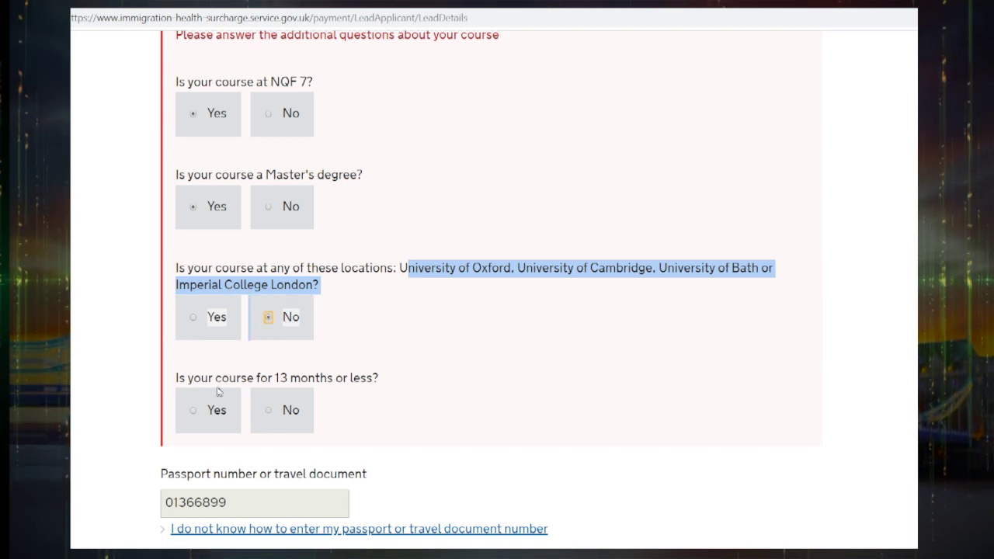
left_click(267, 413)
scroll(266, 411, "down", 2)
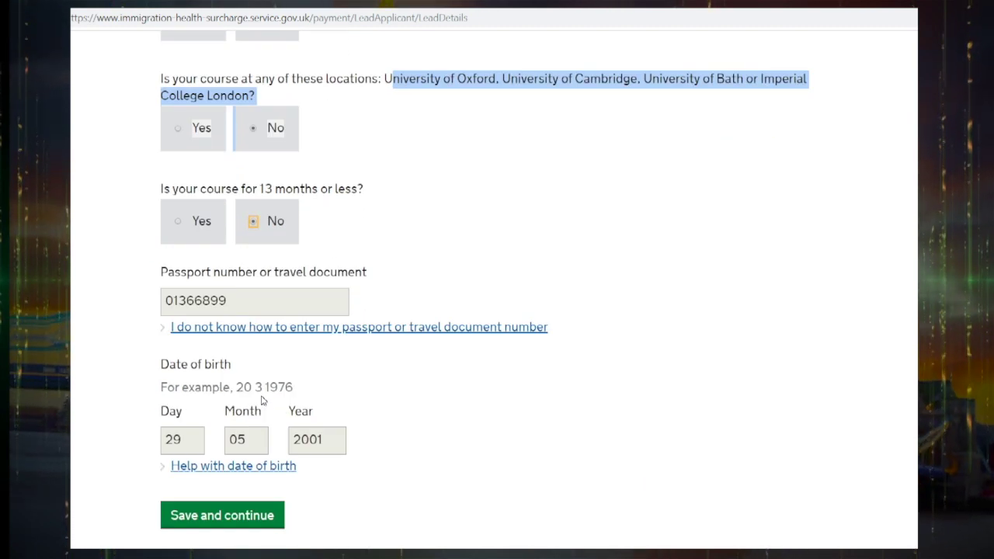
scroll(262, 400, "down", 3)
left_click(179, 406)
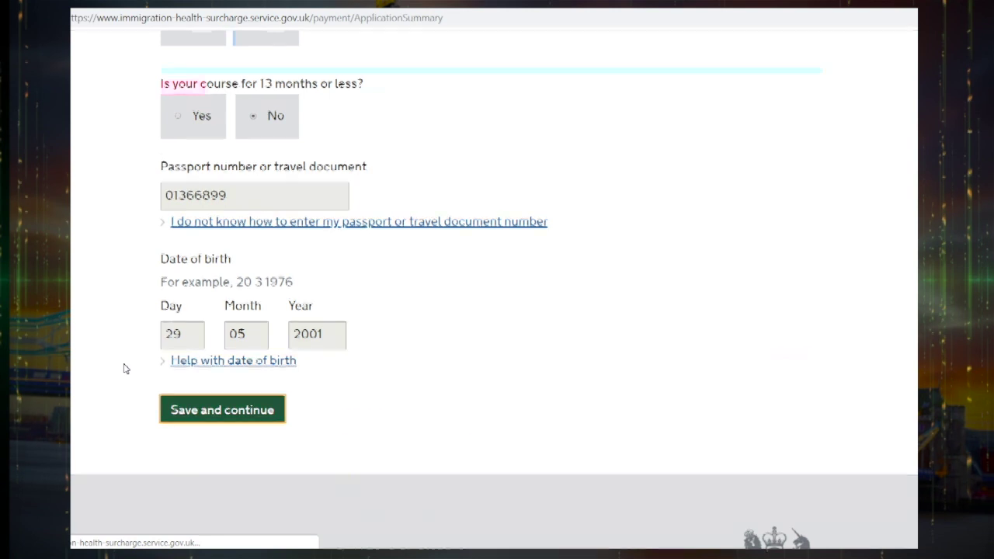
Confirm the summary details are correct and agree to the IHS declaration.
scroll(258, 306, "down", 3)
scroll(258, 306, "down", 1)
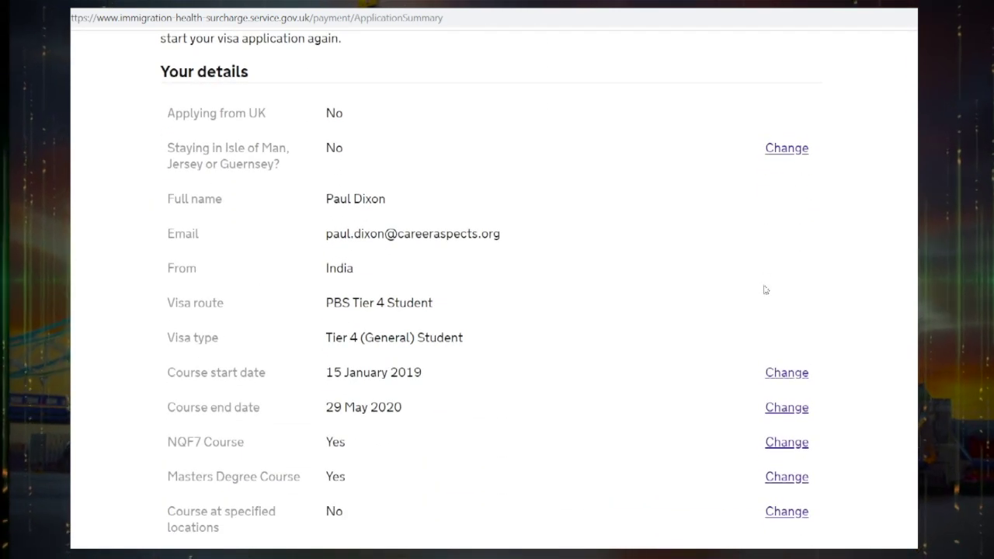
scroll(690, 458, "down", 1)
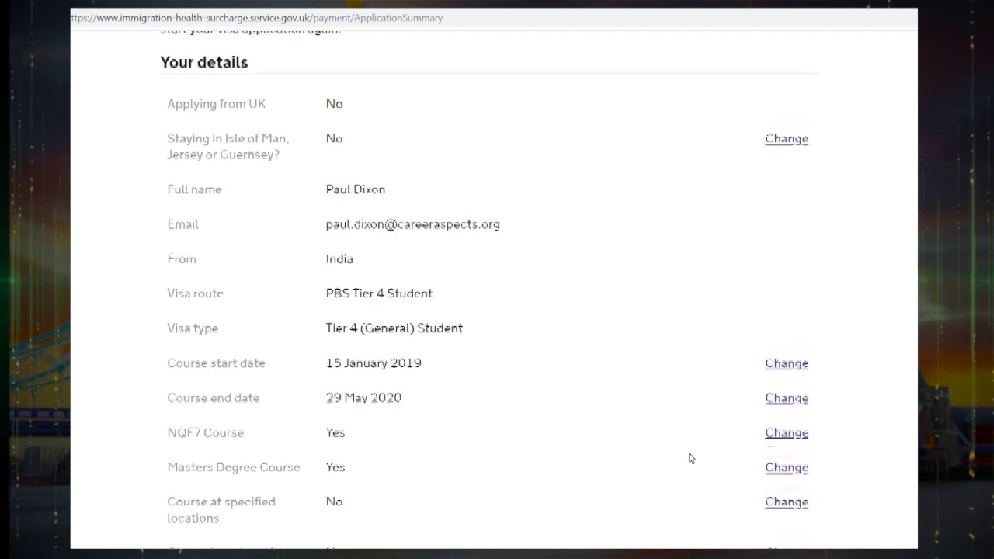
scroll(689, 458, "down", 2)
scroll(727, 326, "down", 1)
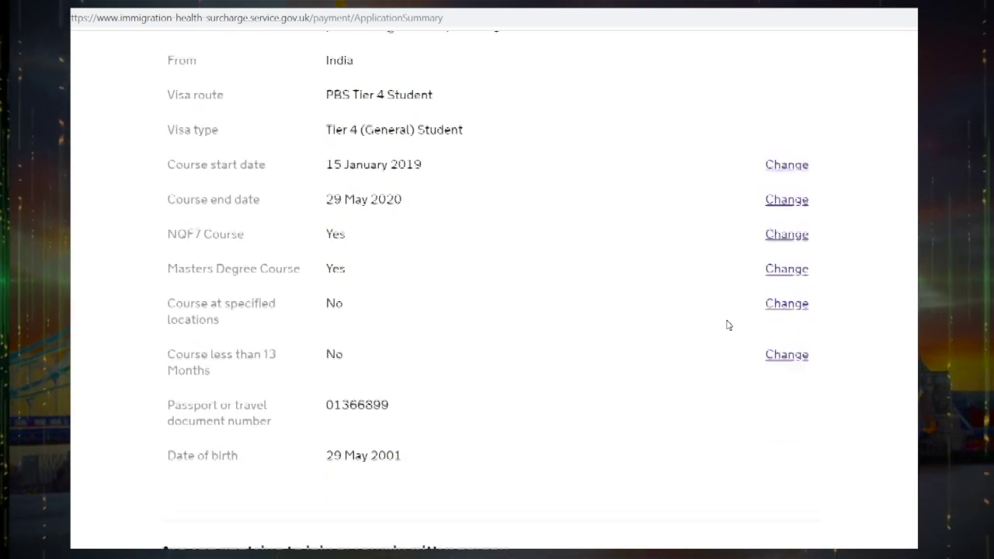
scroll(728, 325, "down", 2)
scroll(606, 387, "down", 1)
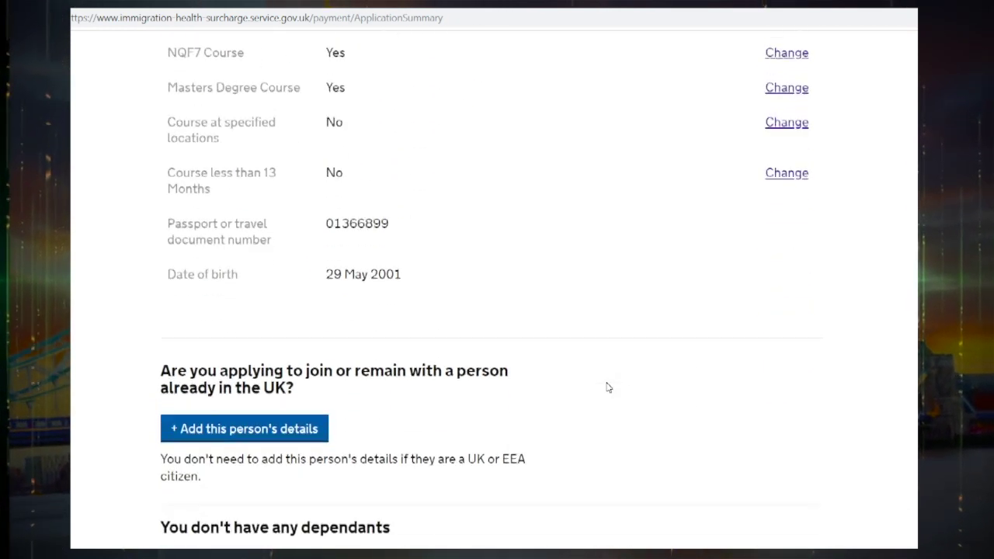
scroll(608, 387, "down", 2)
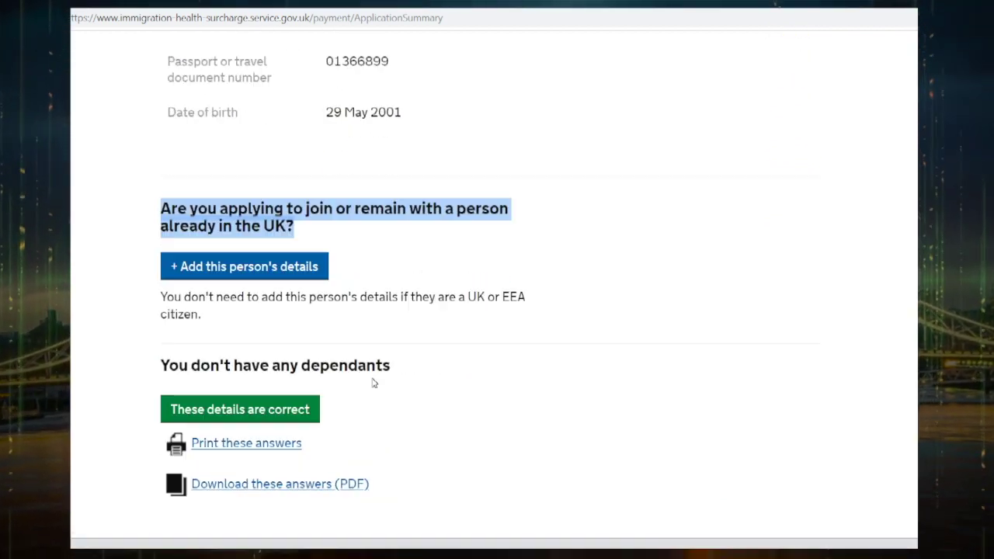
left_click(235, 409)
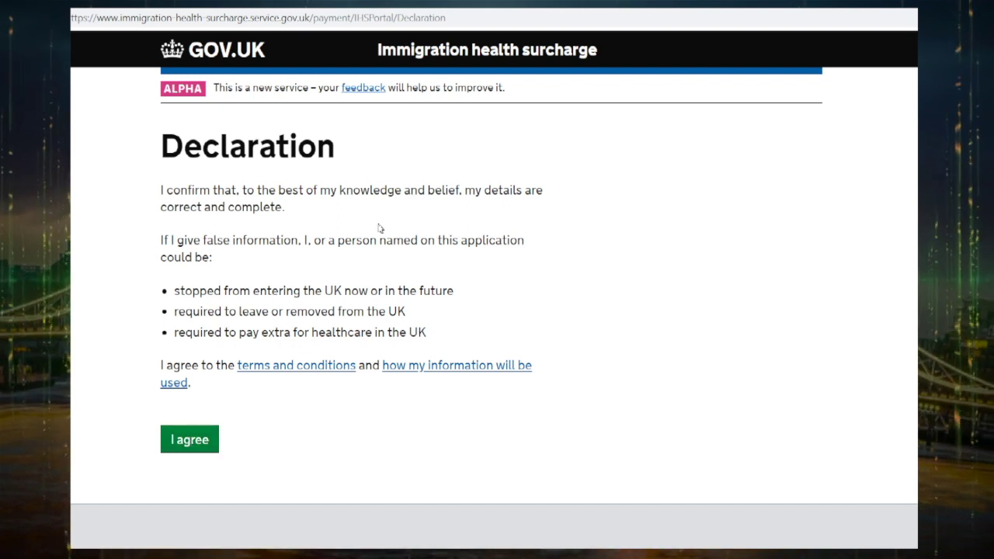
left_click(186, 444)
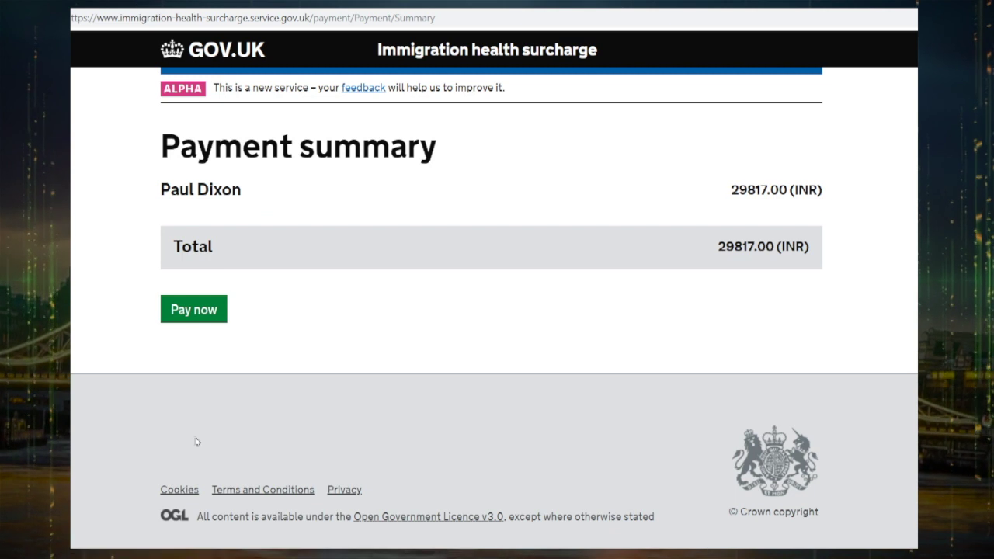
Start the Worldpay payment with VISA, then cancel it and confirm the cancellation.
left_click(728, 193)
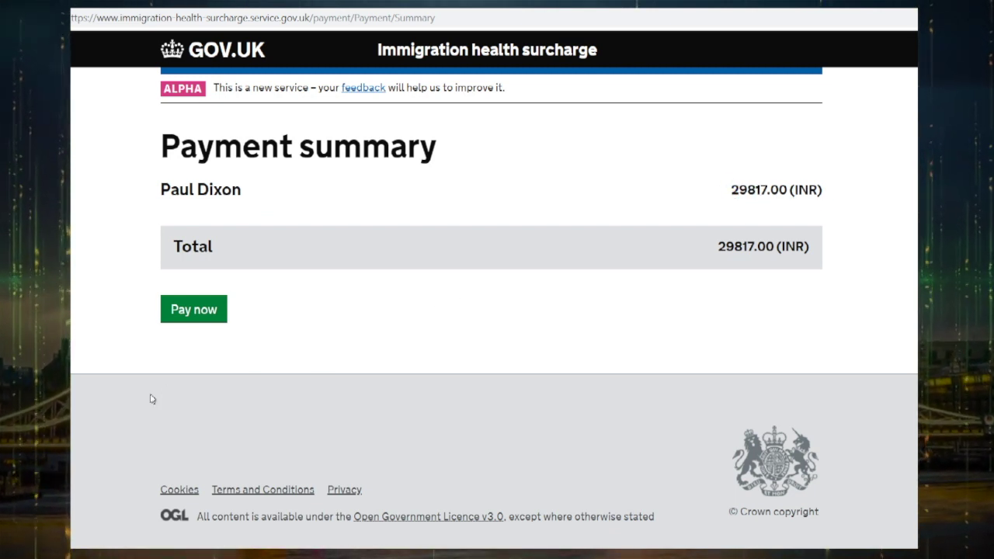
left_click(202, 318)
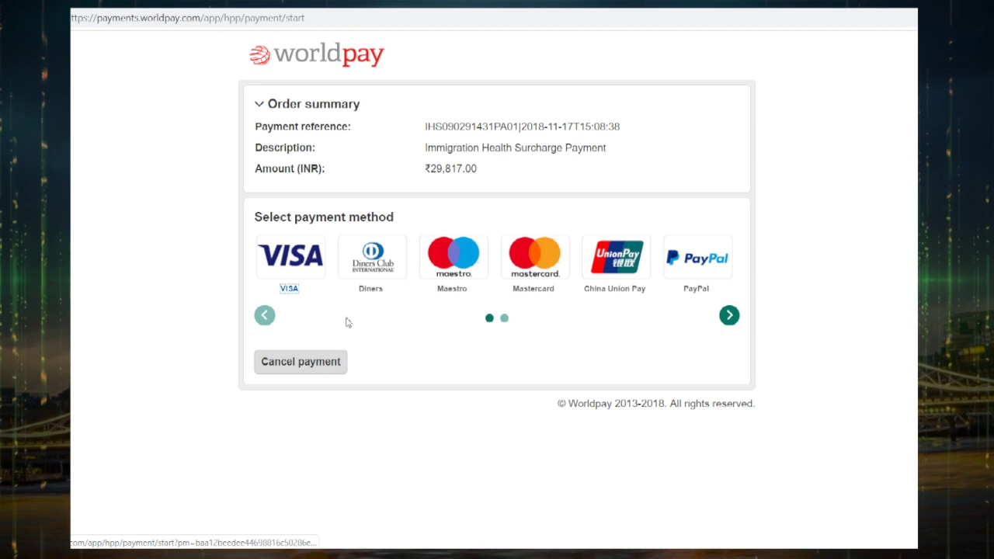
left_click(314, 268)
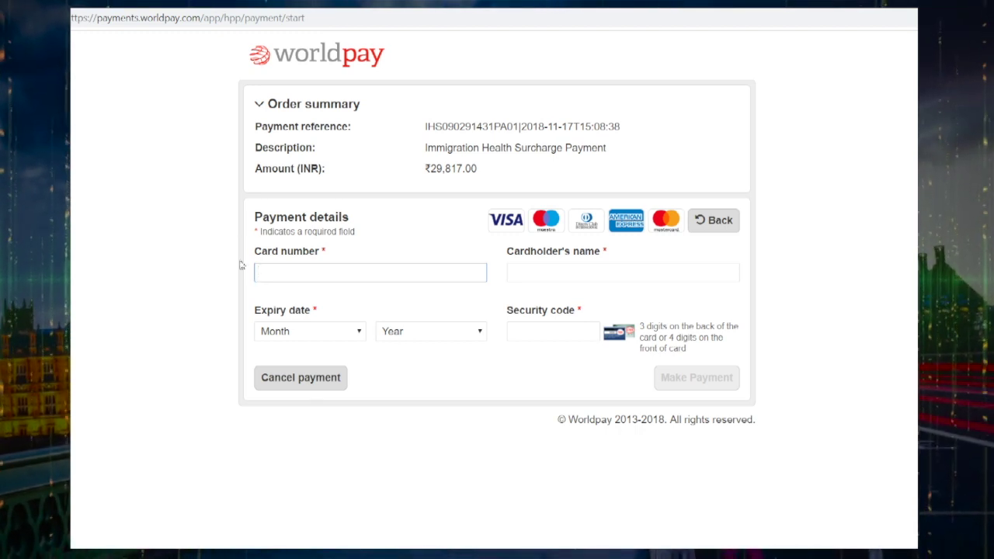
left_click(310, 379)
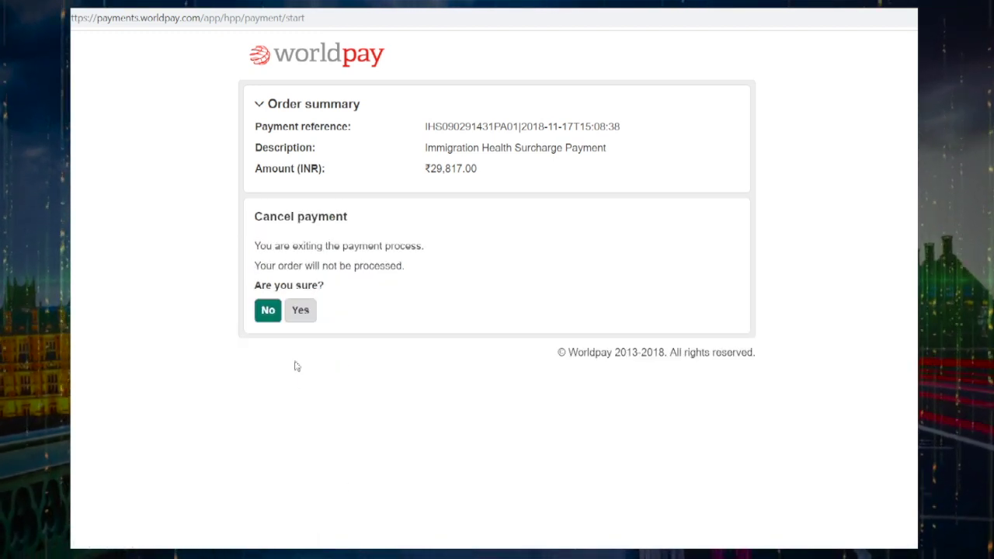
left_click(300, 312)
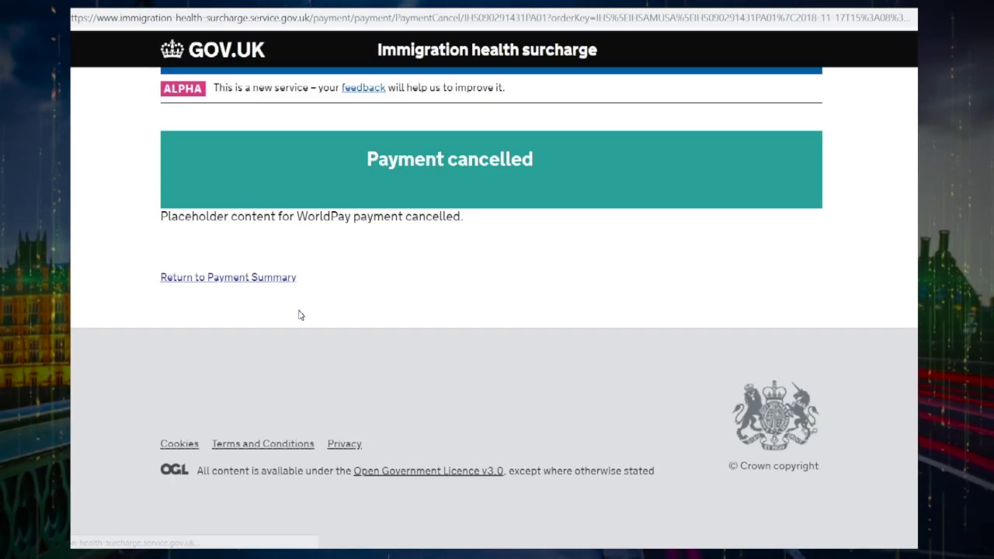